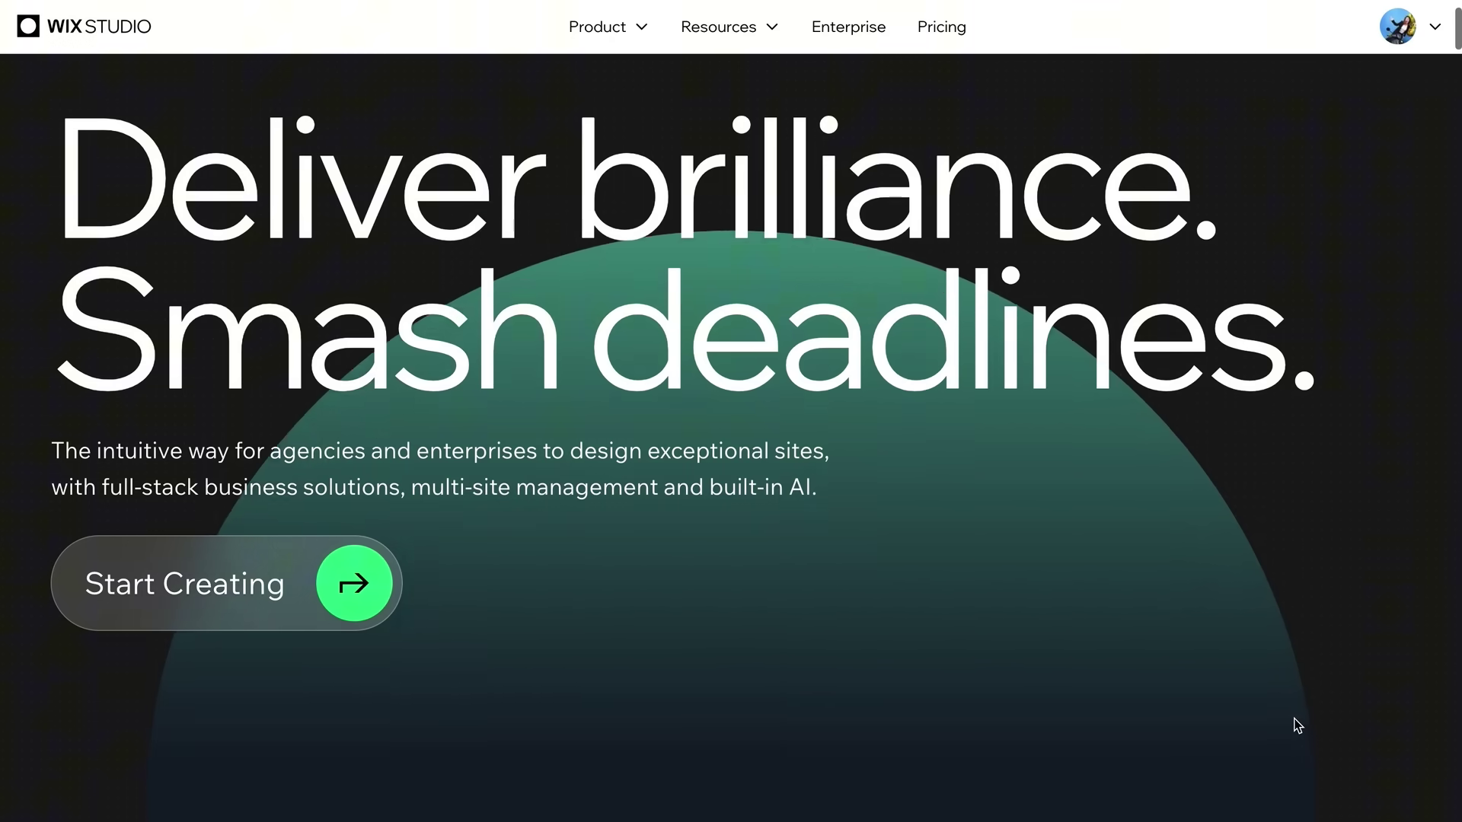
{"action": "scroll", "coordinate": [1298, 725], "scroll_direction": "down", "scroll_amount": 3}
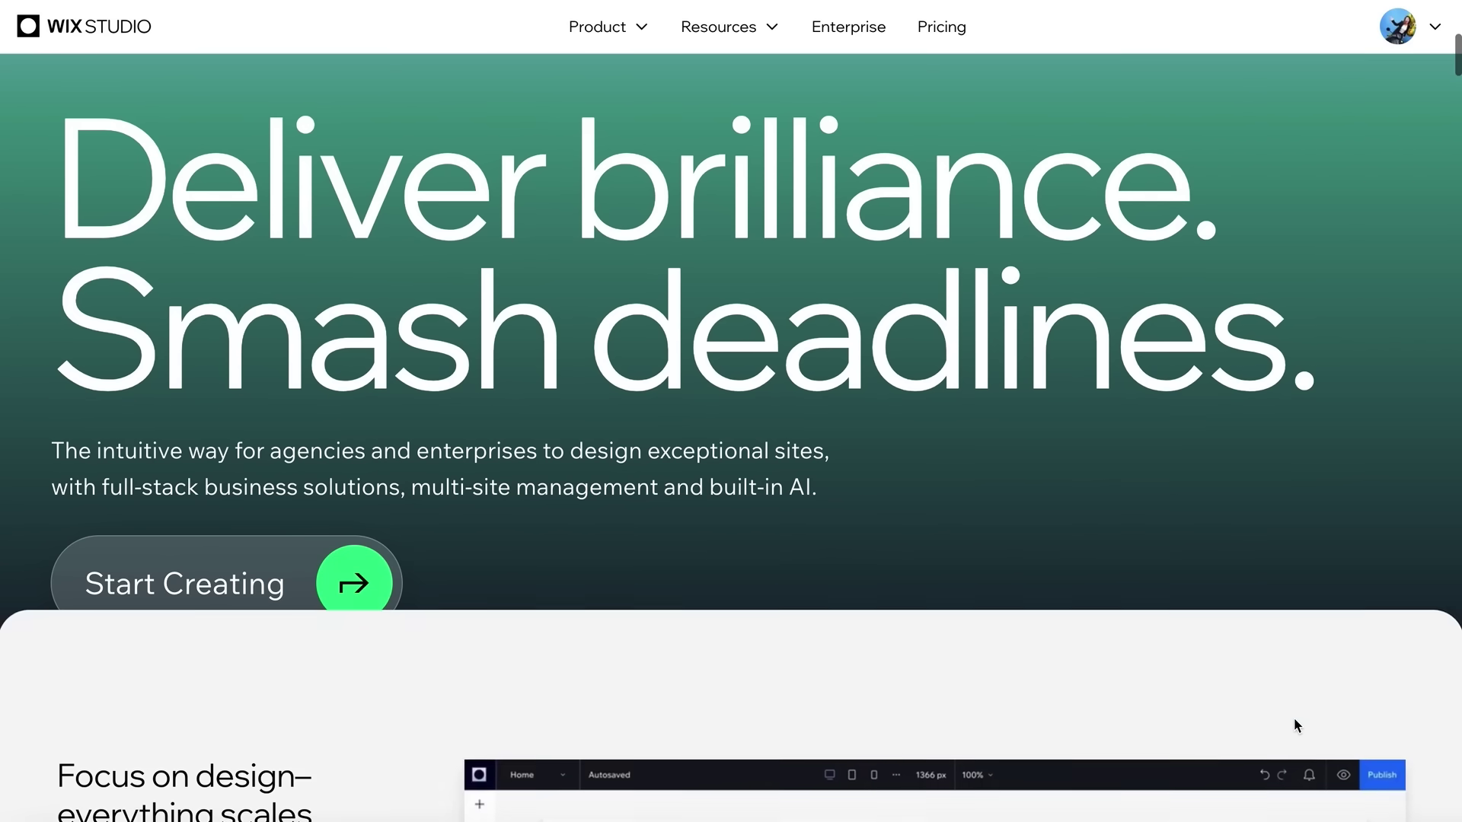
{"action": "scroll", "coordinate": [1298, 726], "scroll_direction": "down", "scroll_amount": 4}
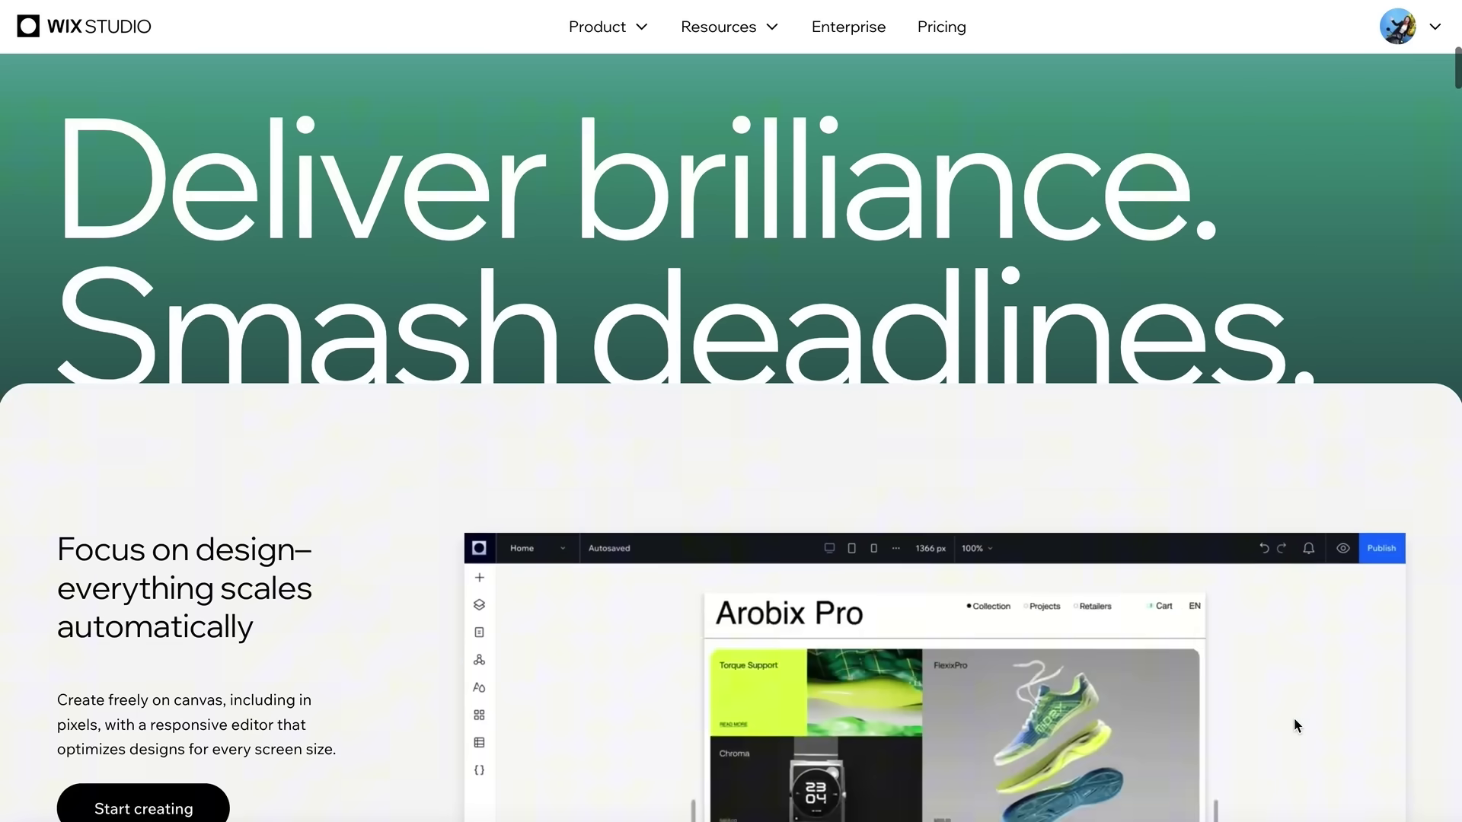
{"action": "scroll", "coordinate": [1295, 720], "scroll_direction": "down", "scroll_amount": 3}
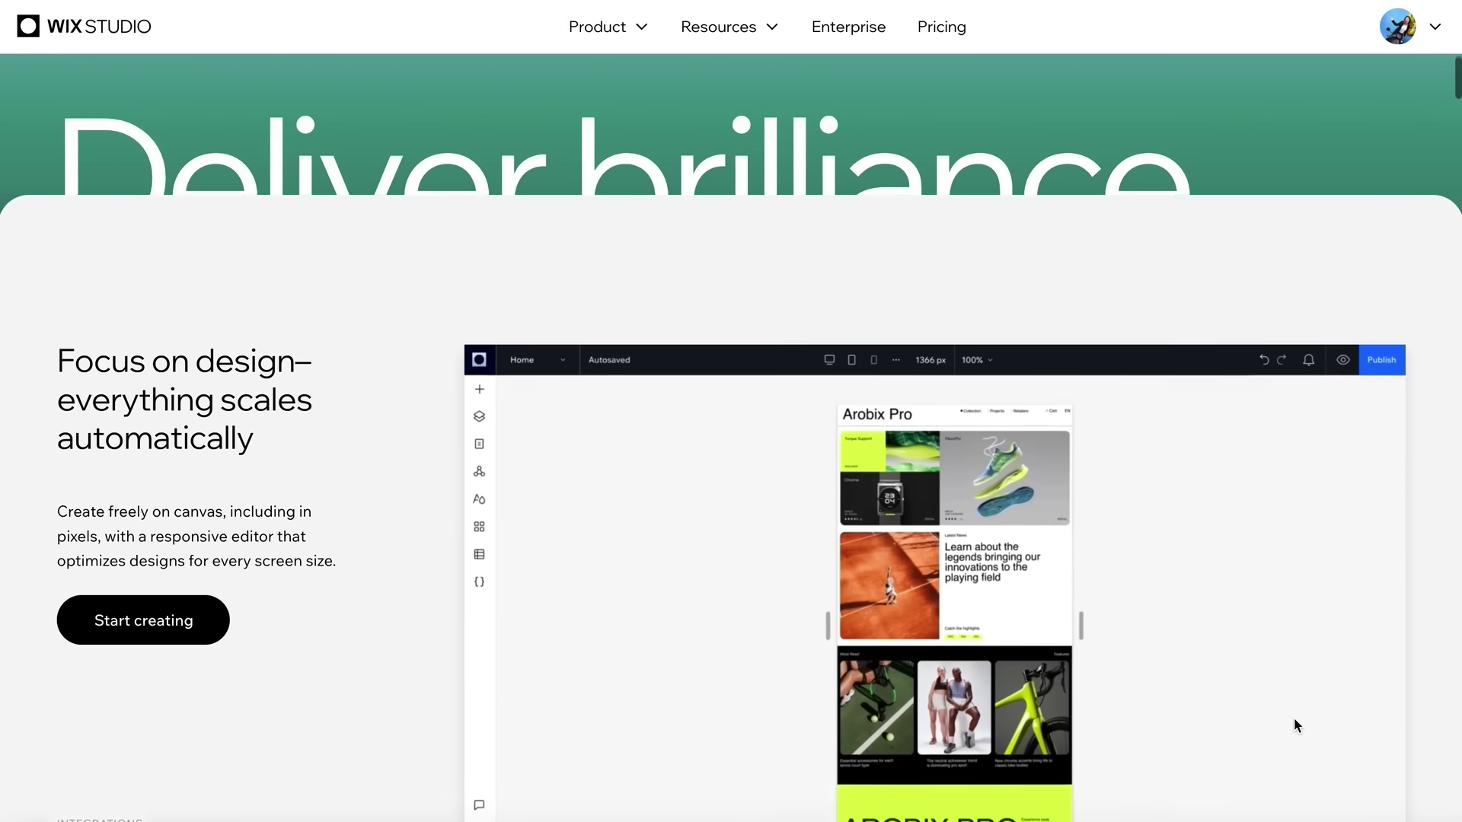
{"action": "scroll", "coordinate": [1294, 719], "scroll_direction": "down", "scroll_amount": 7}
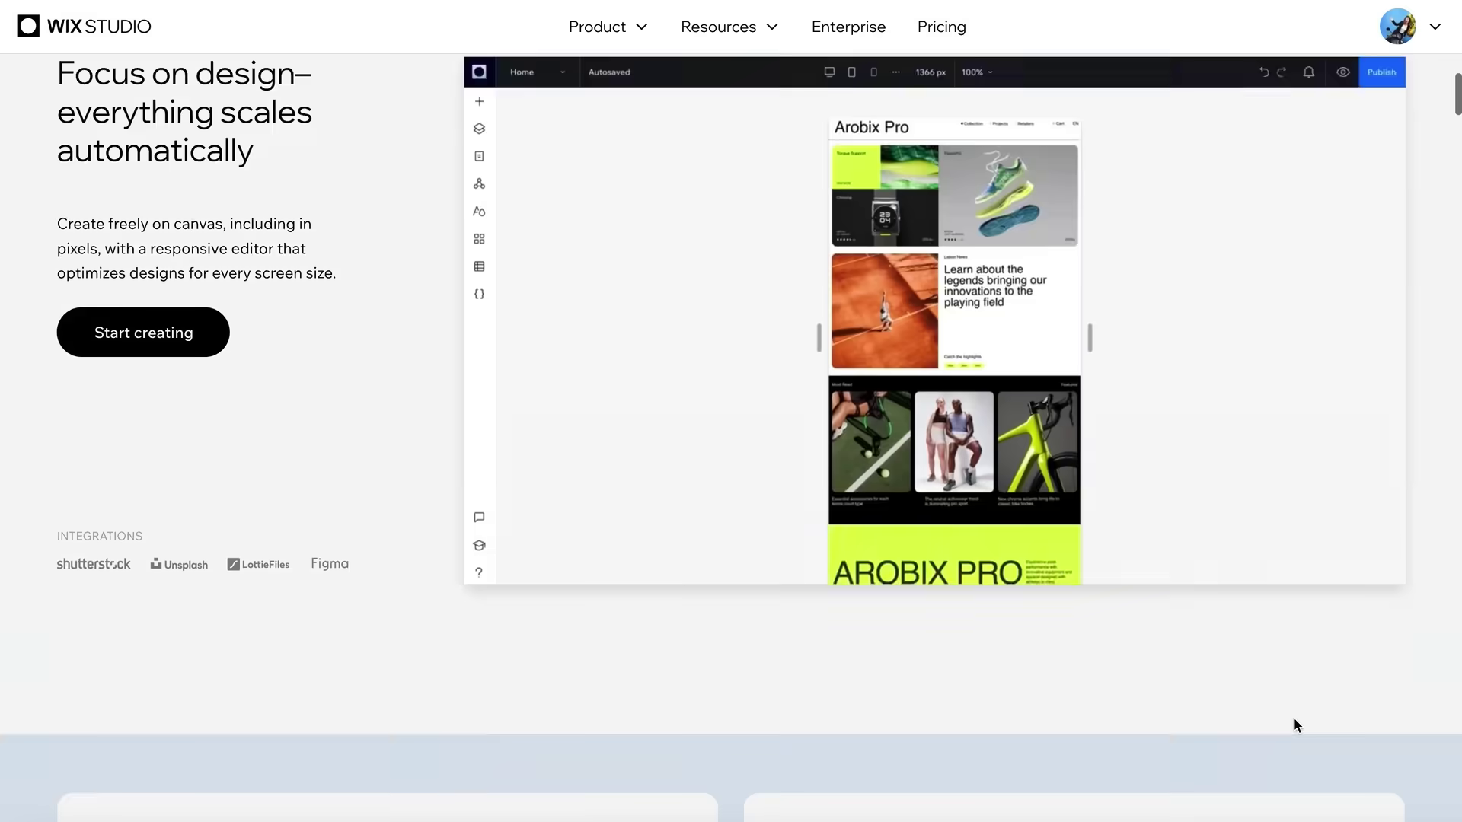
{"action": "scroll", "coordinate": [1294, 718], "scroll_direction": "down", "scroll_amount": 4}
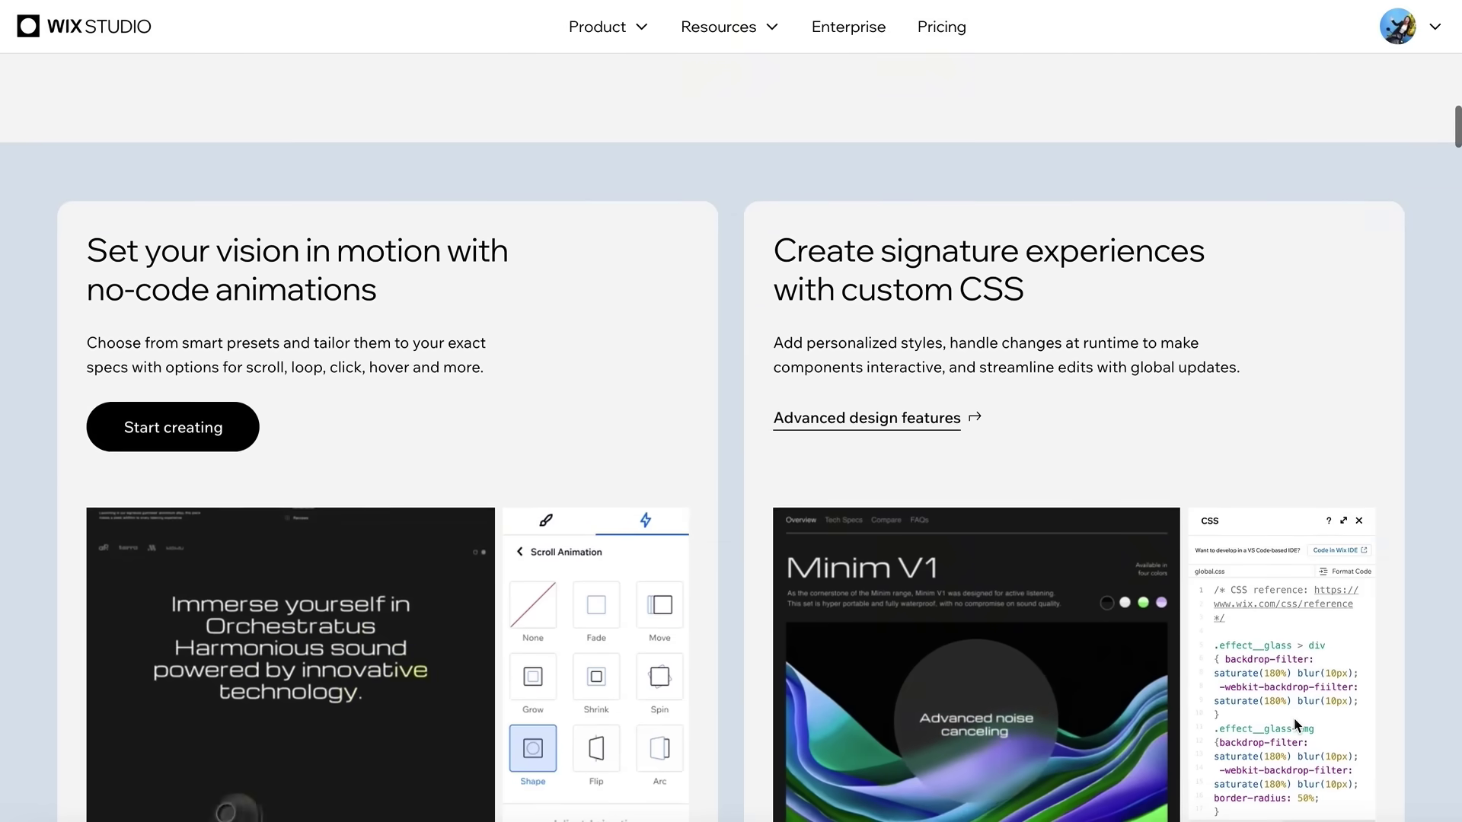
{"action": "scroll", "coordinate": [1295, 719], "scroll_direction": "down", "scroll_amount": 2}
{"action": "scroll", "coordinate": [1295, 719], "scroll_direction": "down", "scroll_amount": 4}
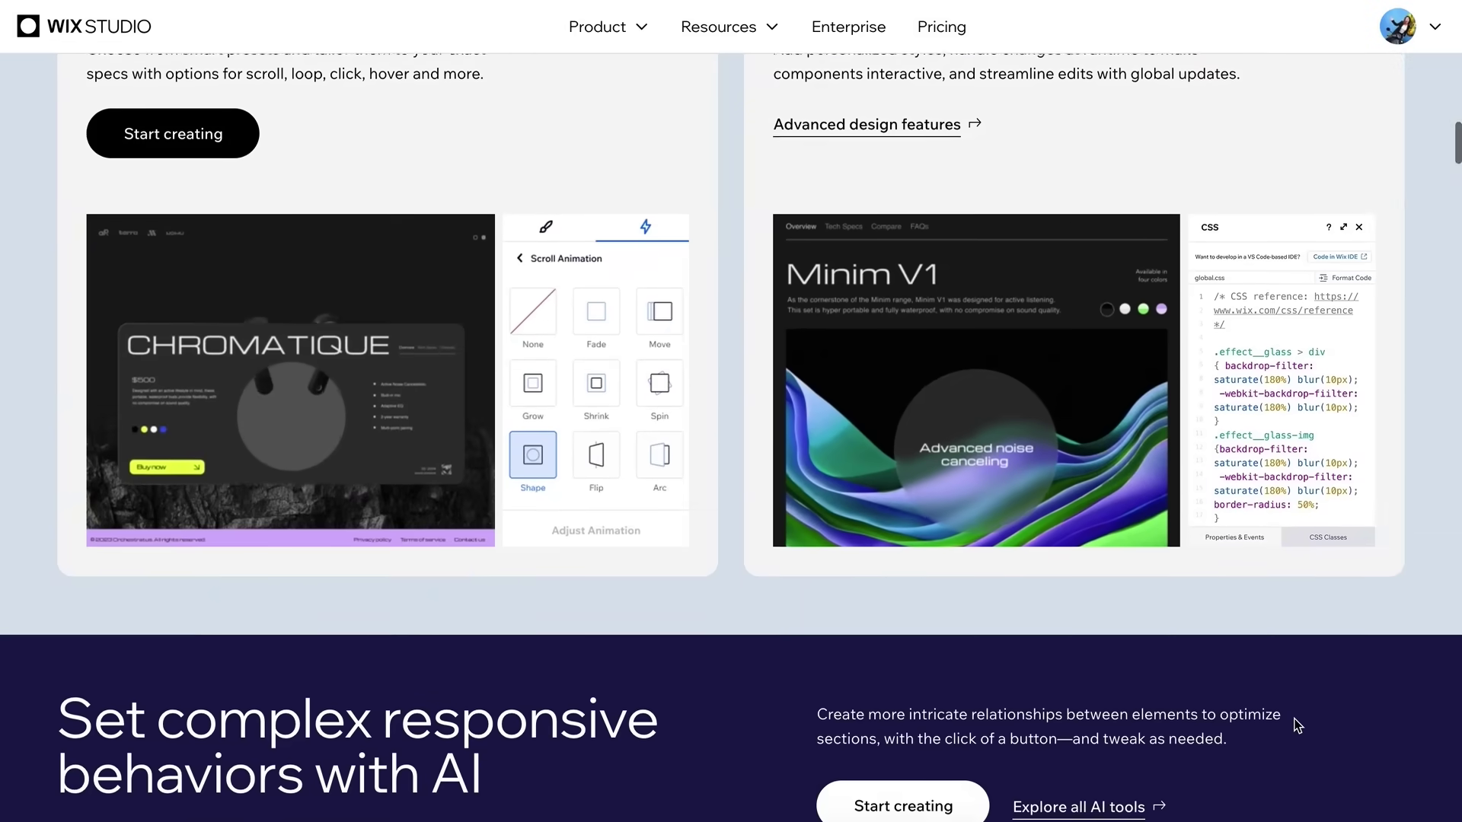
{"action": "scroll", "coordinate": [1299, 726], "scroll_direction": "down", "scroll_amount": 3}
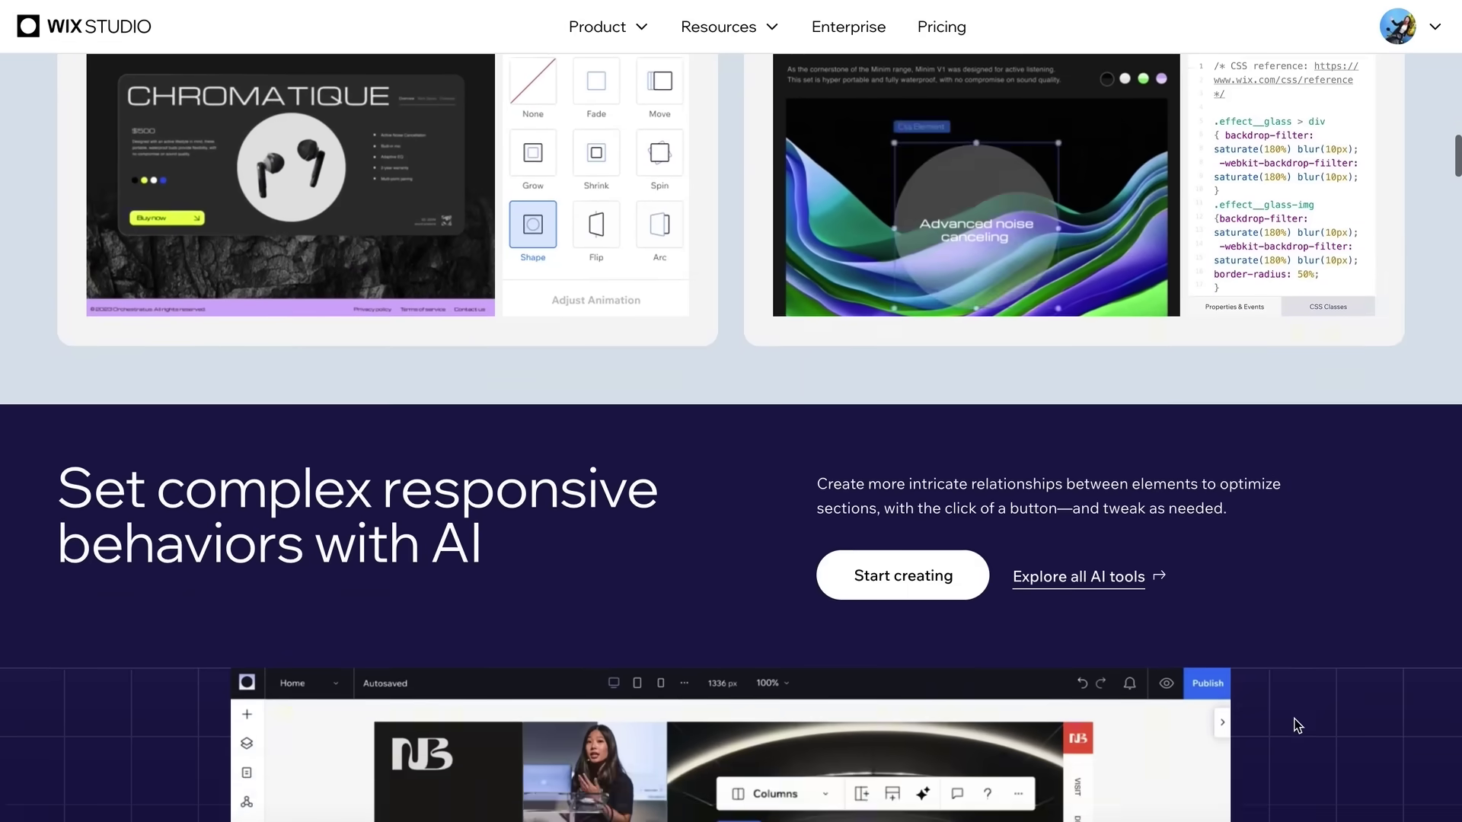
{"action": "scroll", "coordinate": [1298, 725], "scroll_direction": "down", "scroll_amount": 5}
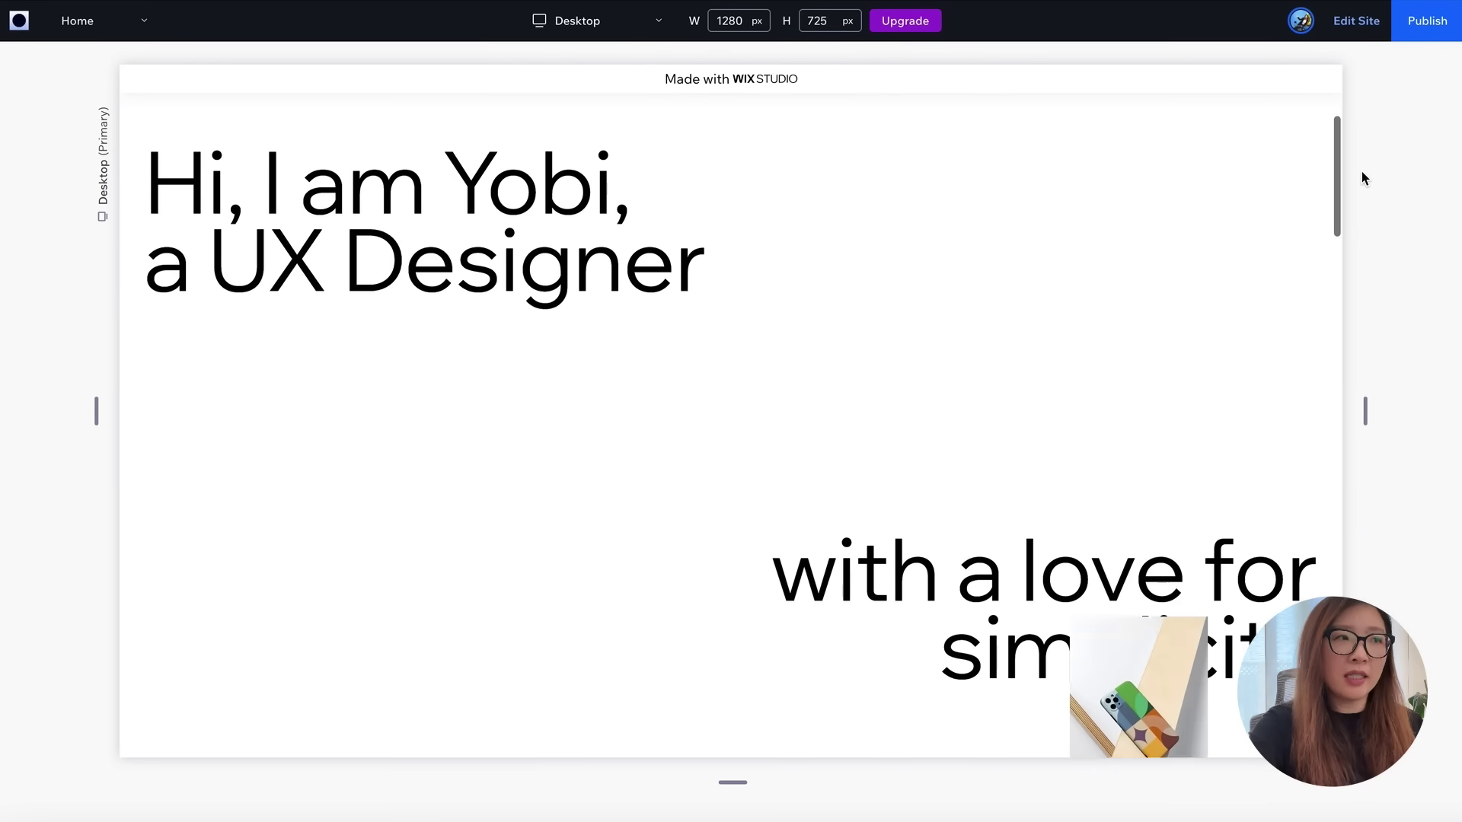
- Open the Armor project from the projects list and scroll through its role, challenge and screenshots
{"action": "scroll", "coordinate": [1363, 178], "scroll_direction": "down", "scroll_amount": 5}
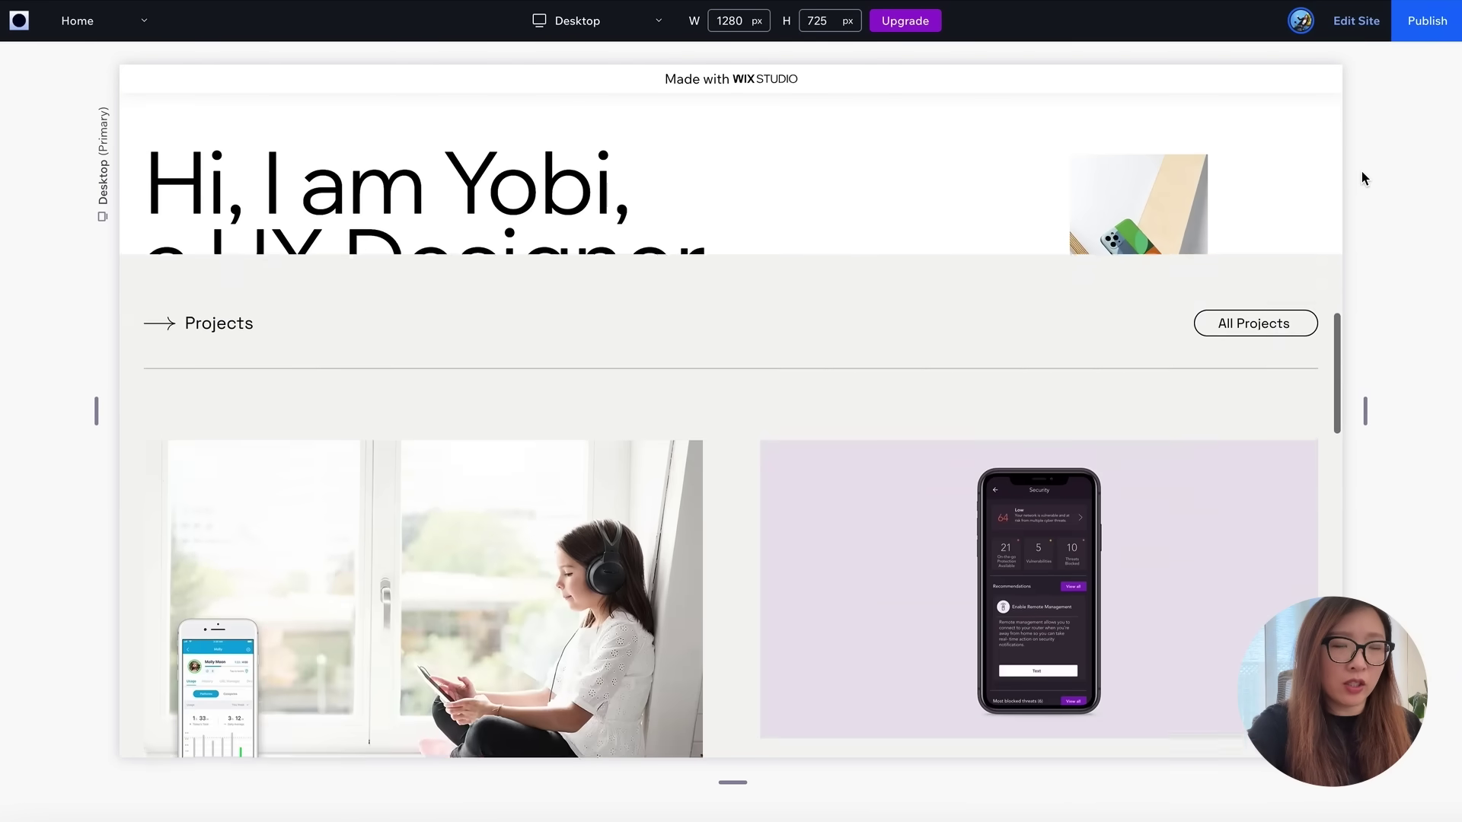
{"action": "left_click", "coordinate": [1089, 495]}
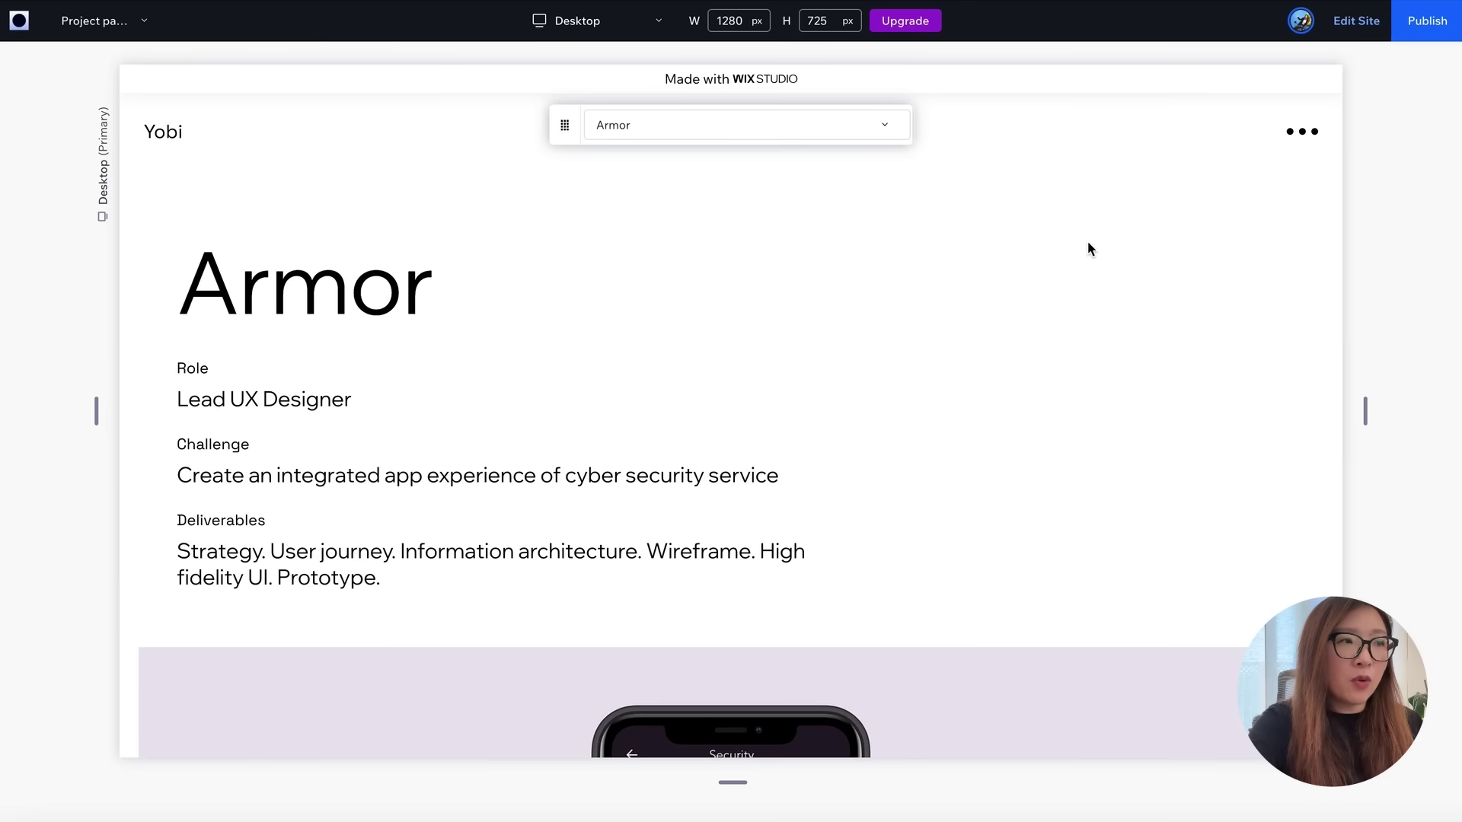
{"action": "scroll", "coordinate": [1088, 243], "scroll_direction": "down", "scroll_amount": 7}
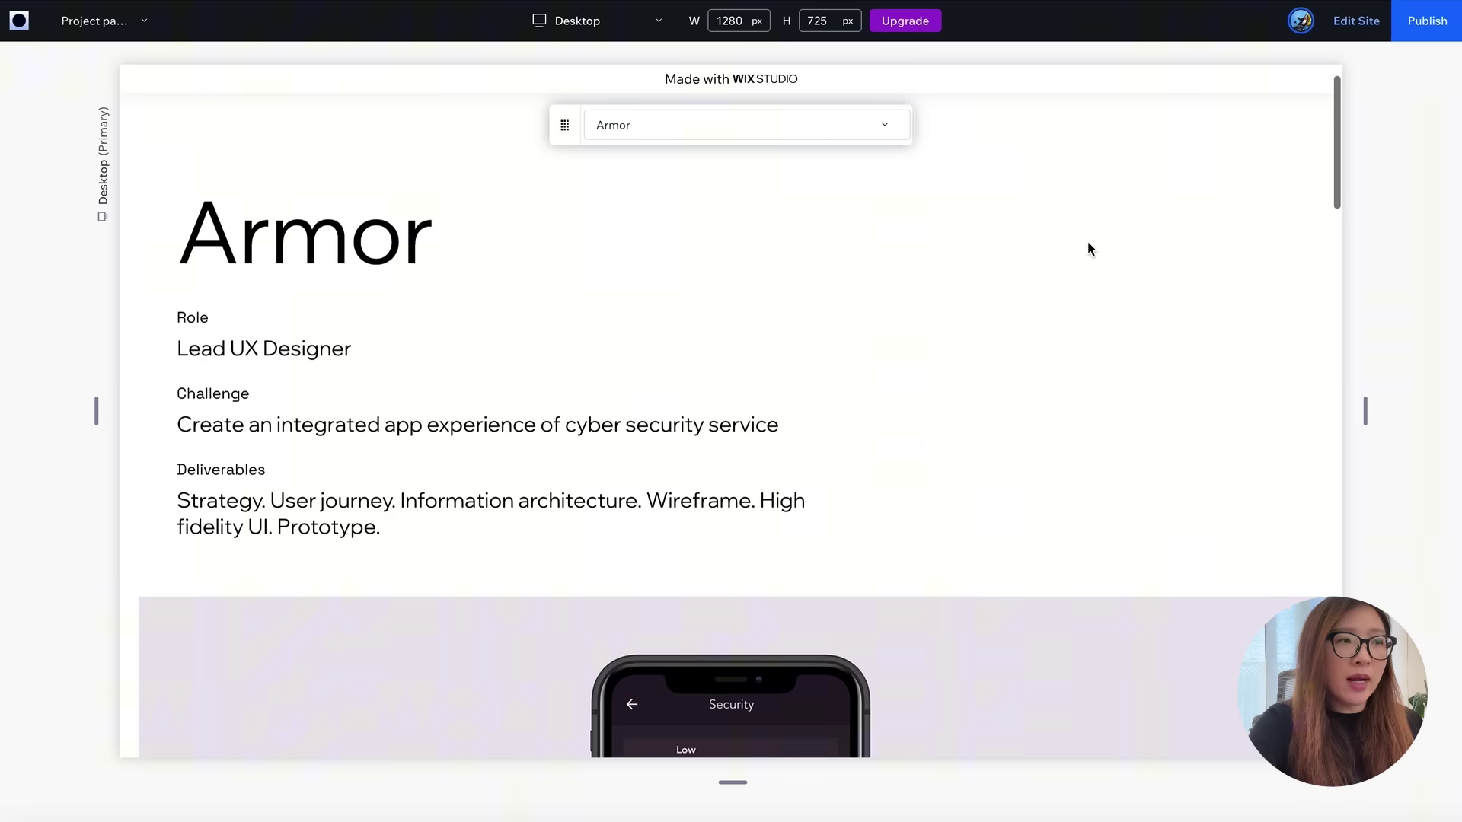
{"action": "scroll", "coordinate": [1088, 242], "scroll_direction": "down", "scroll_amount": 8}
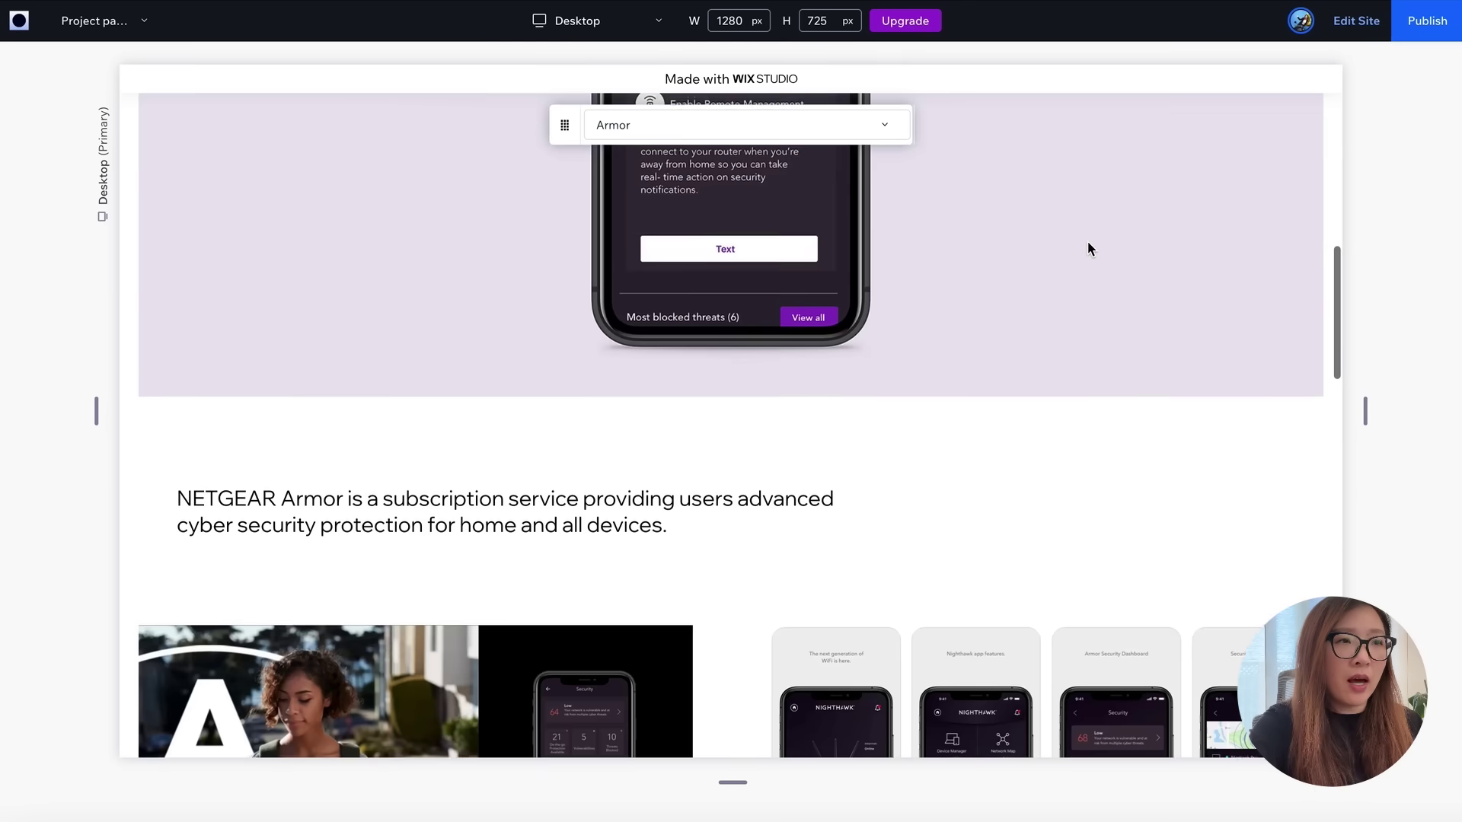
{"action": "scroll", "coordinate": [1089, 248], "scroll_direction": "down", "scroll_amount": 3}
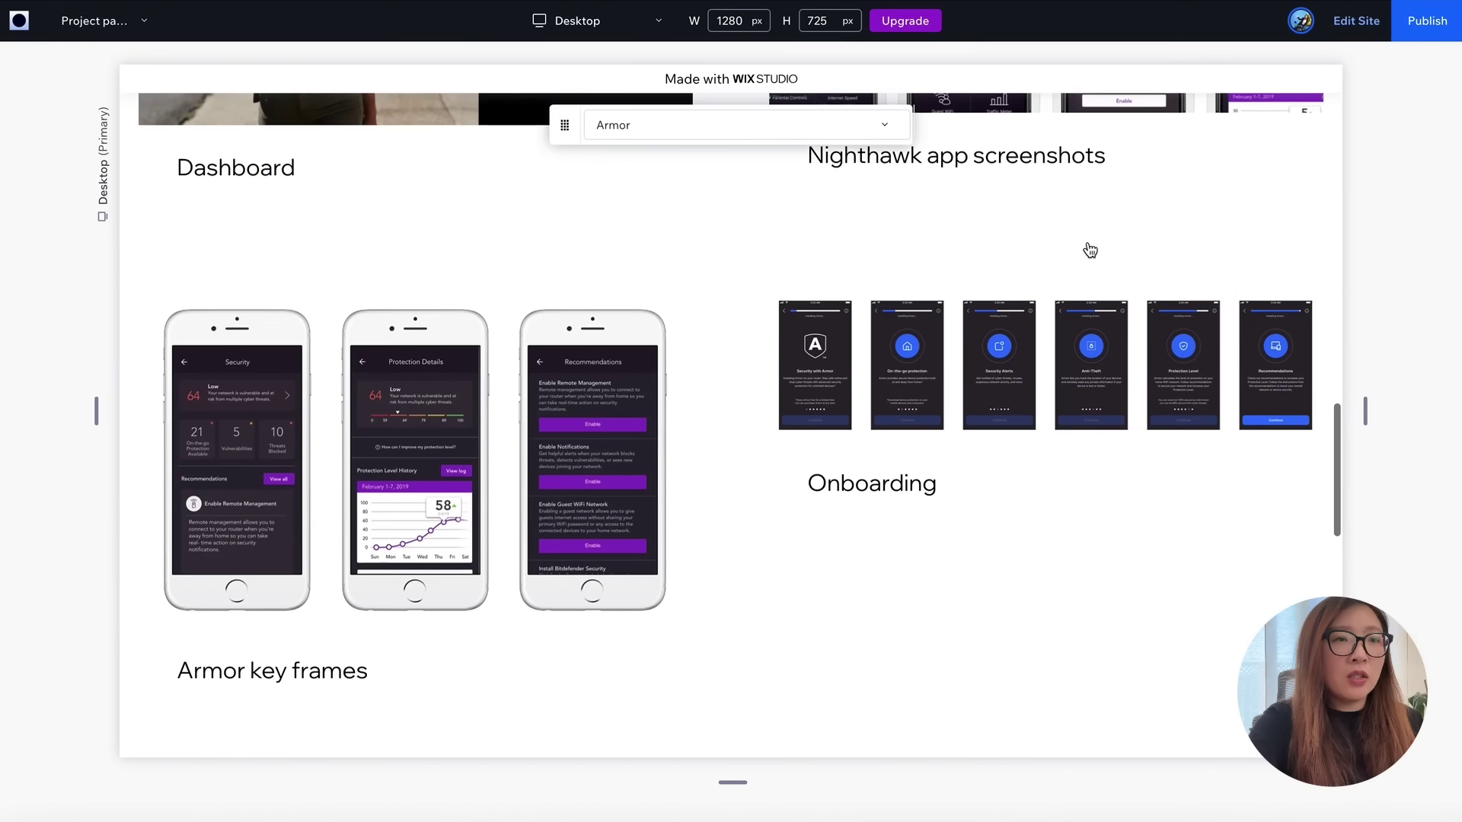
{"action": "scroll", "coordinate": [1087, 248], "scroll_direction": "up", "scroll_amount": 1}
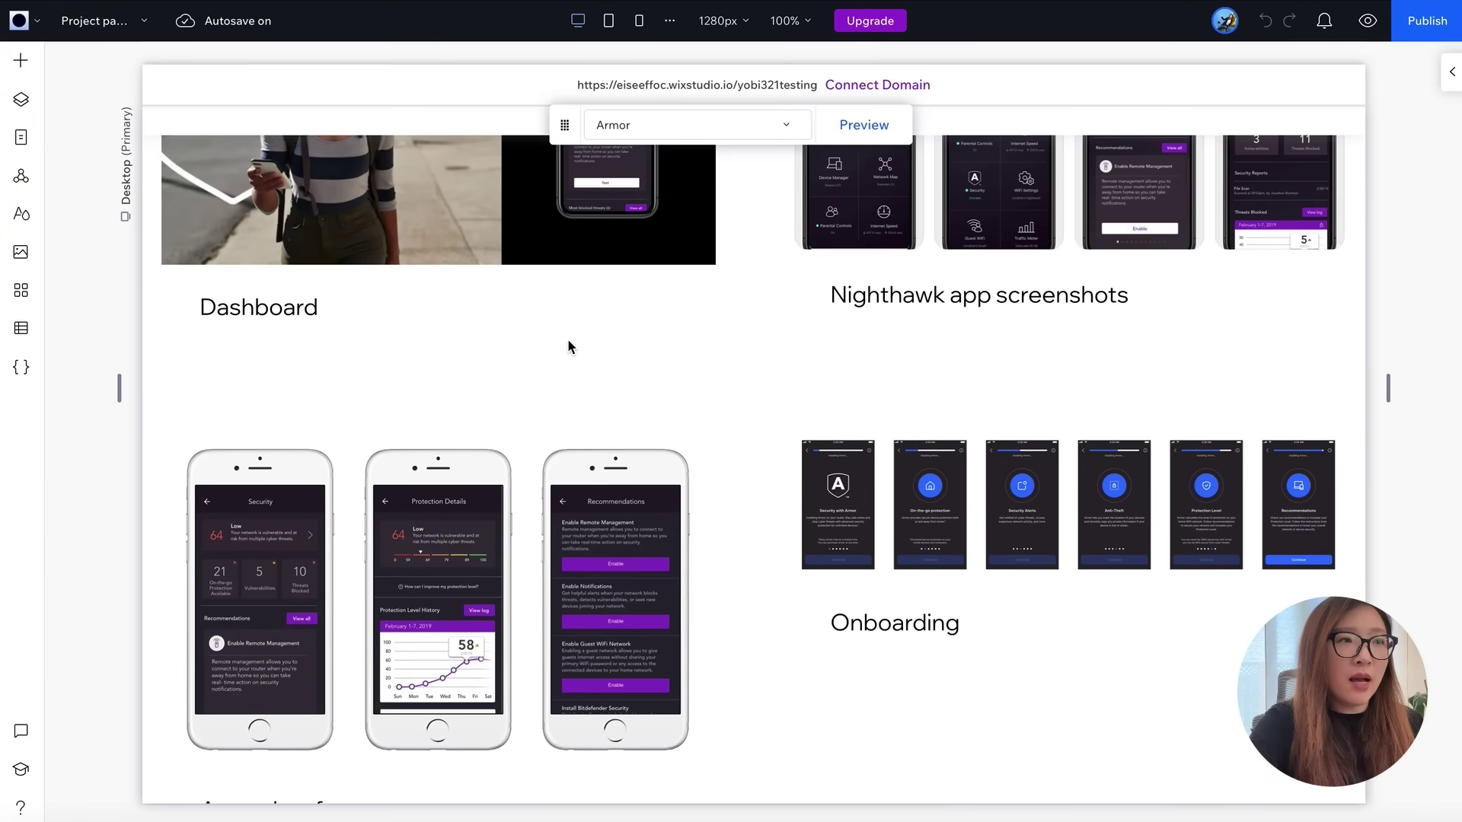
- Select the NETGEAR Armor summary paragraph on the project page
{"action": "scroll", "coordinate": [568, 340], "scroll_direction": "up", "scroll_amount": 5}
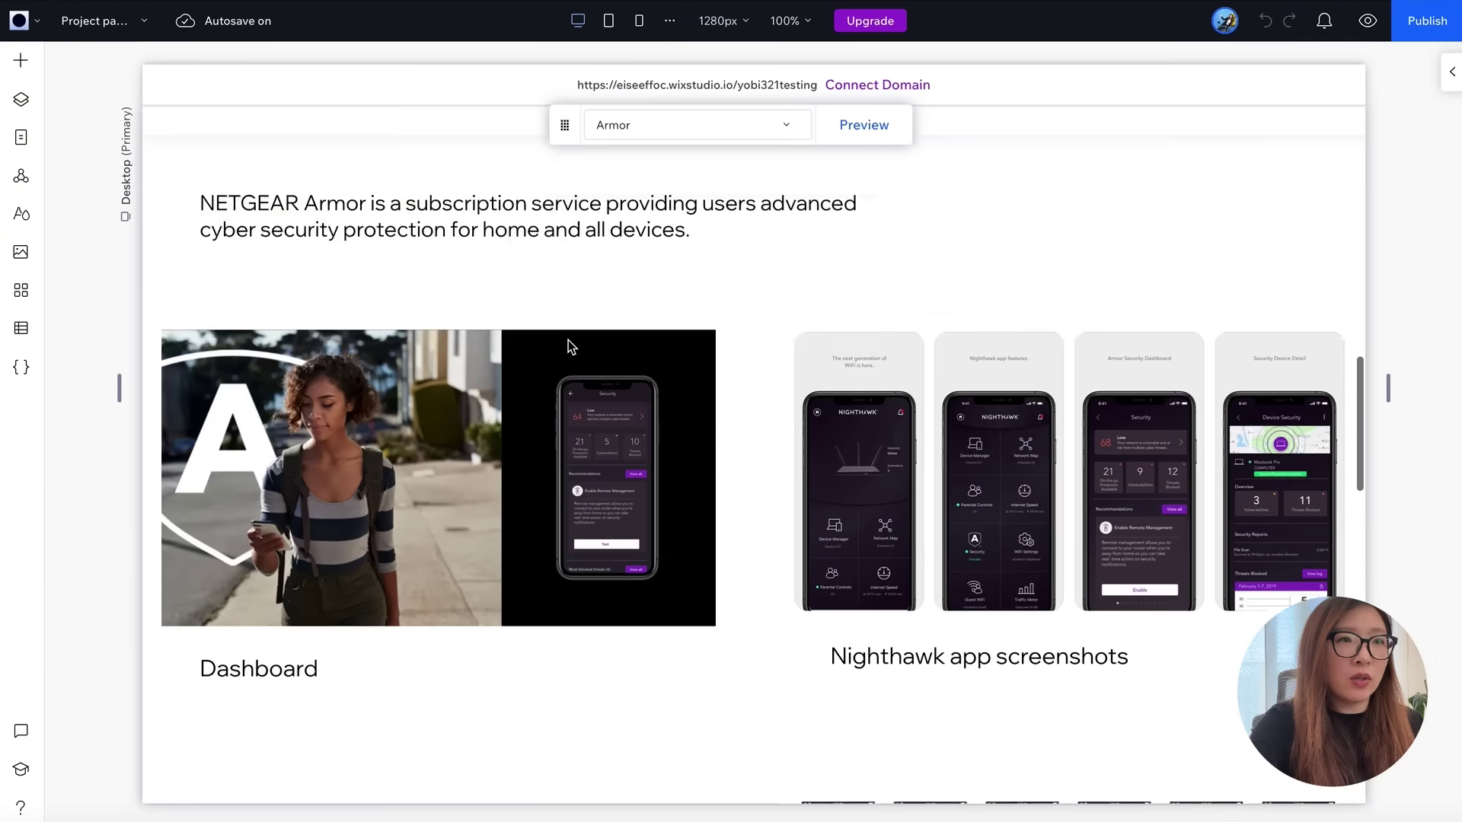
{"action": "scroll", "coordinate": [568, 339], "scroll_direction": "down", "scroll_amount": 2}
{"action": "scroll", "coordinate": [568, 340], "scroll_direction": "up", "scroll_amount": 7}
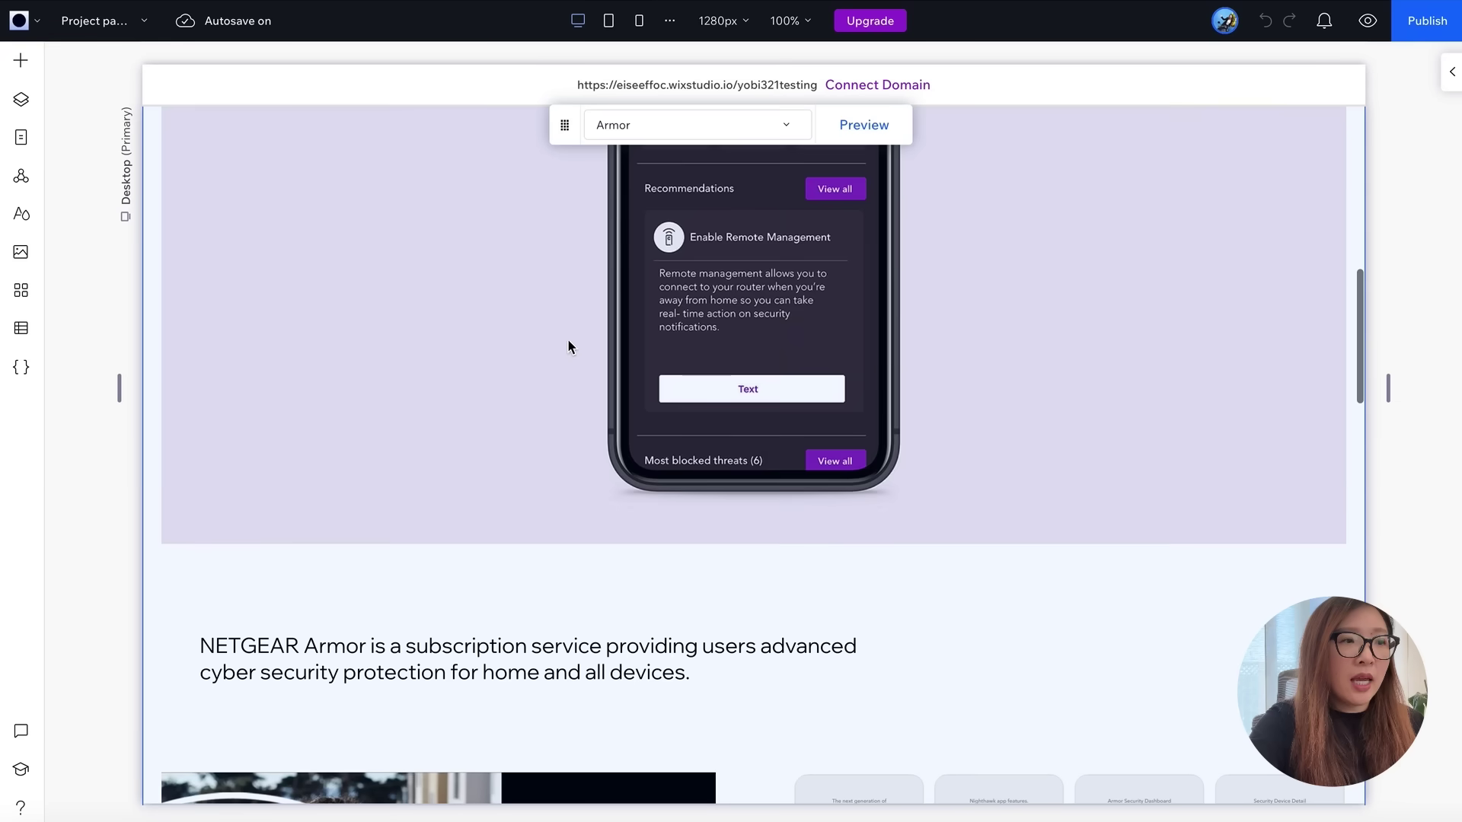
{"action": "left_click", "coordinate": [505, 631]}
{"action": "left_click", "coordinate": [502, 670]}
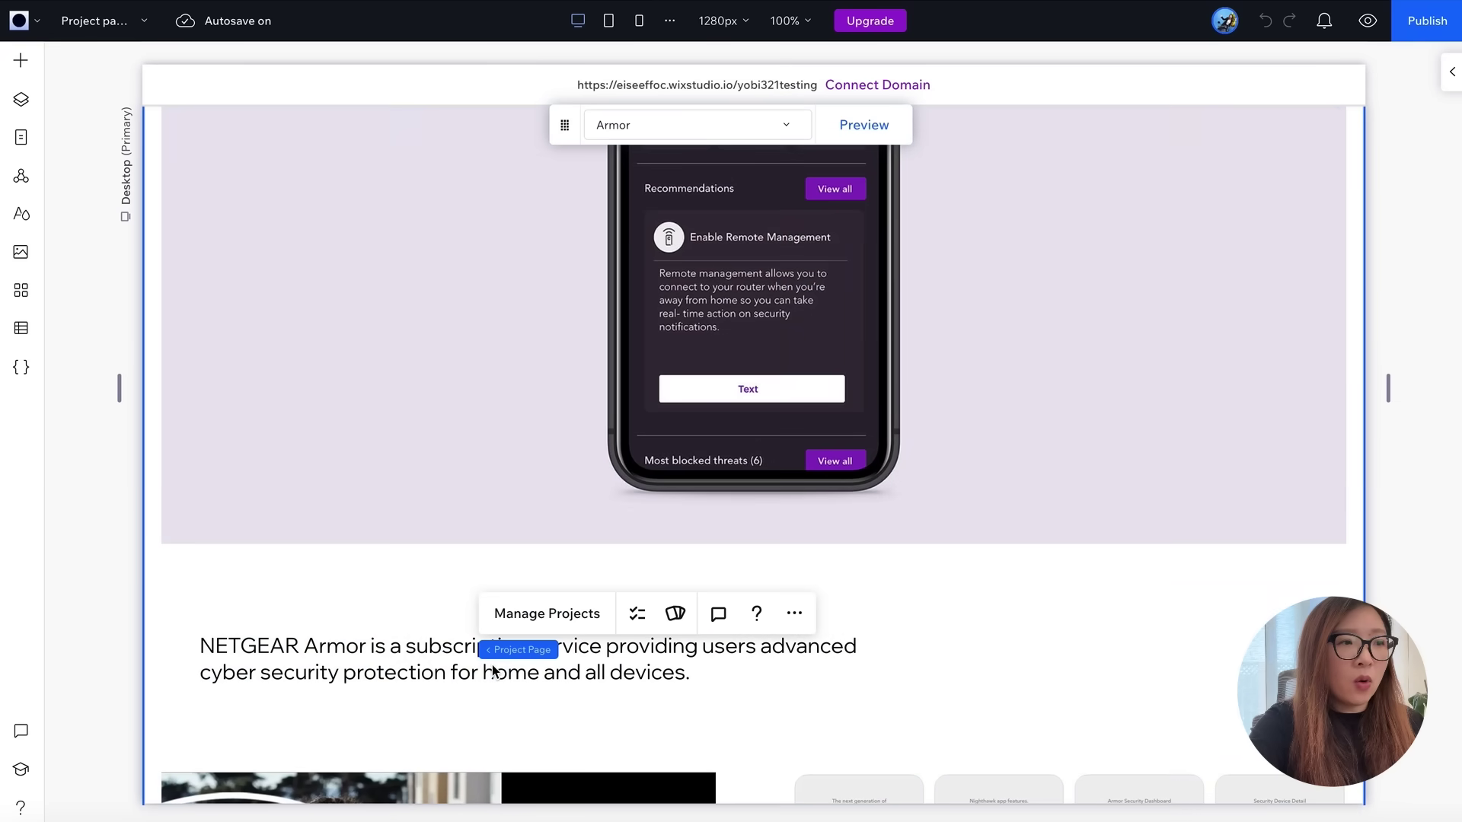
{"action": "left_click", "coordinate": [422, 664]}
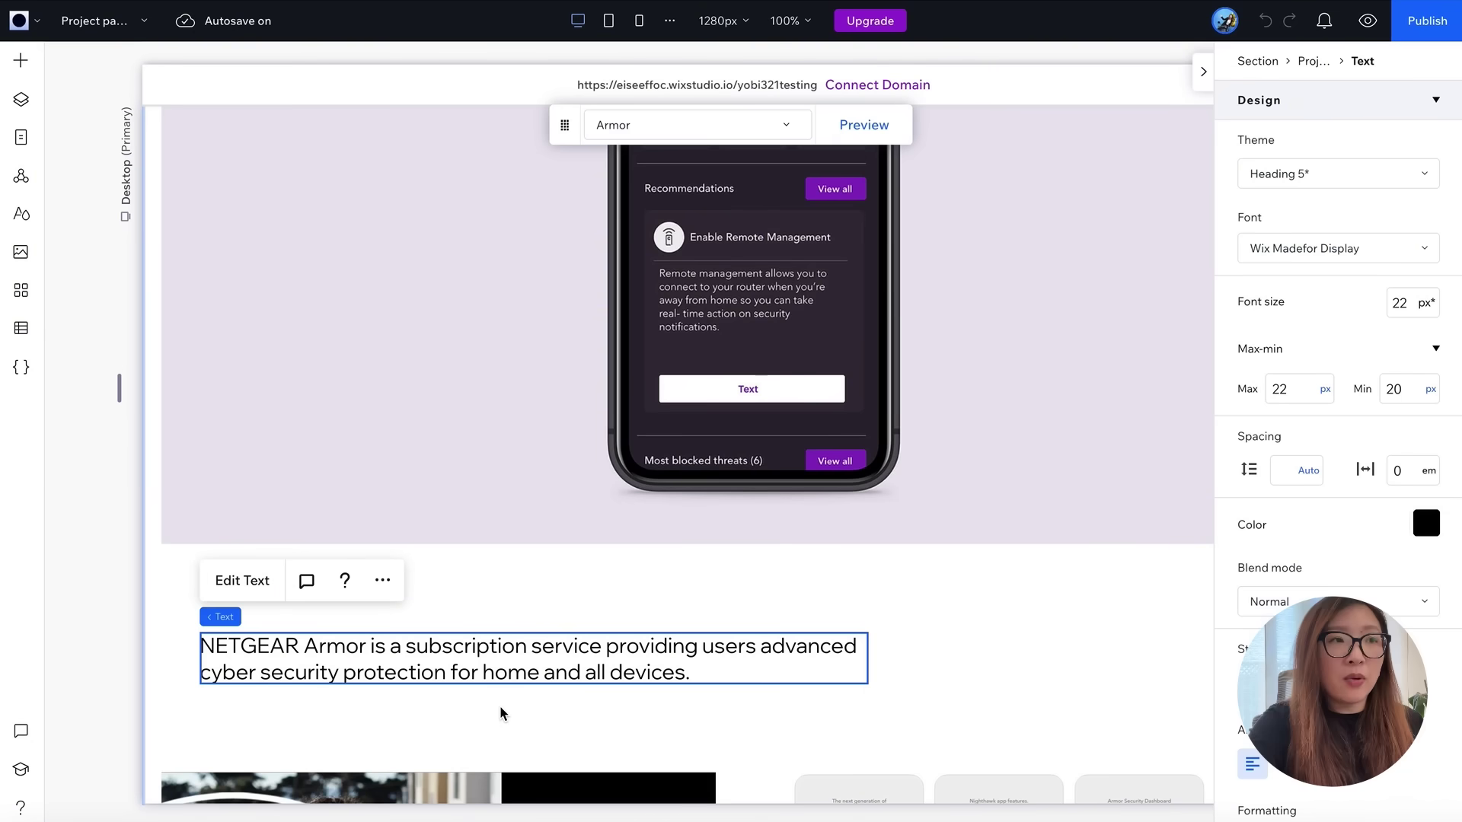
- Switch the project page's previewed item to Circle and scroll through its content
{"action": "left_click", "coordinate": [785, 126]}
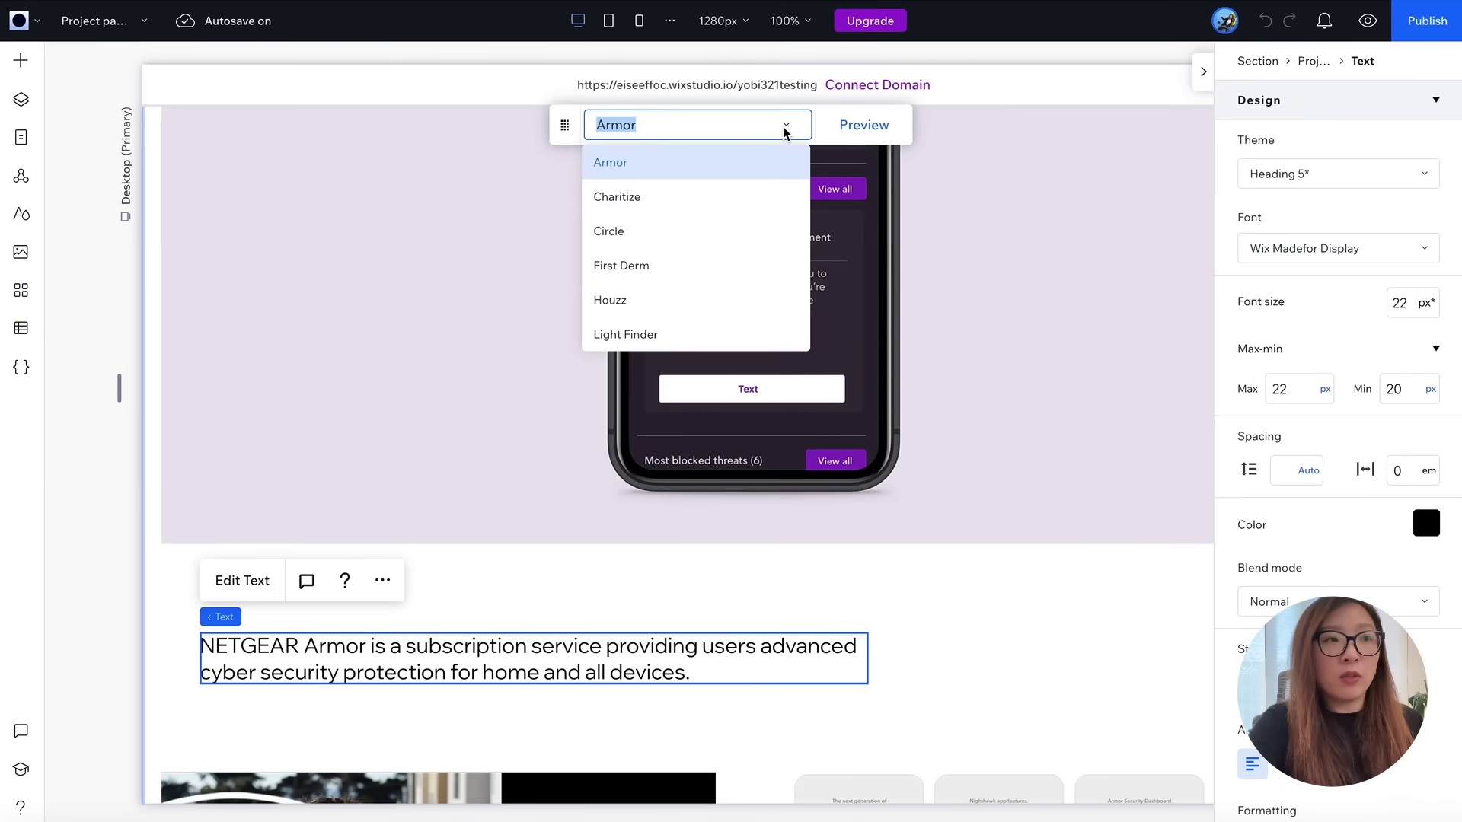
{"action": "left_click", "coordinate": [605, 241]}
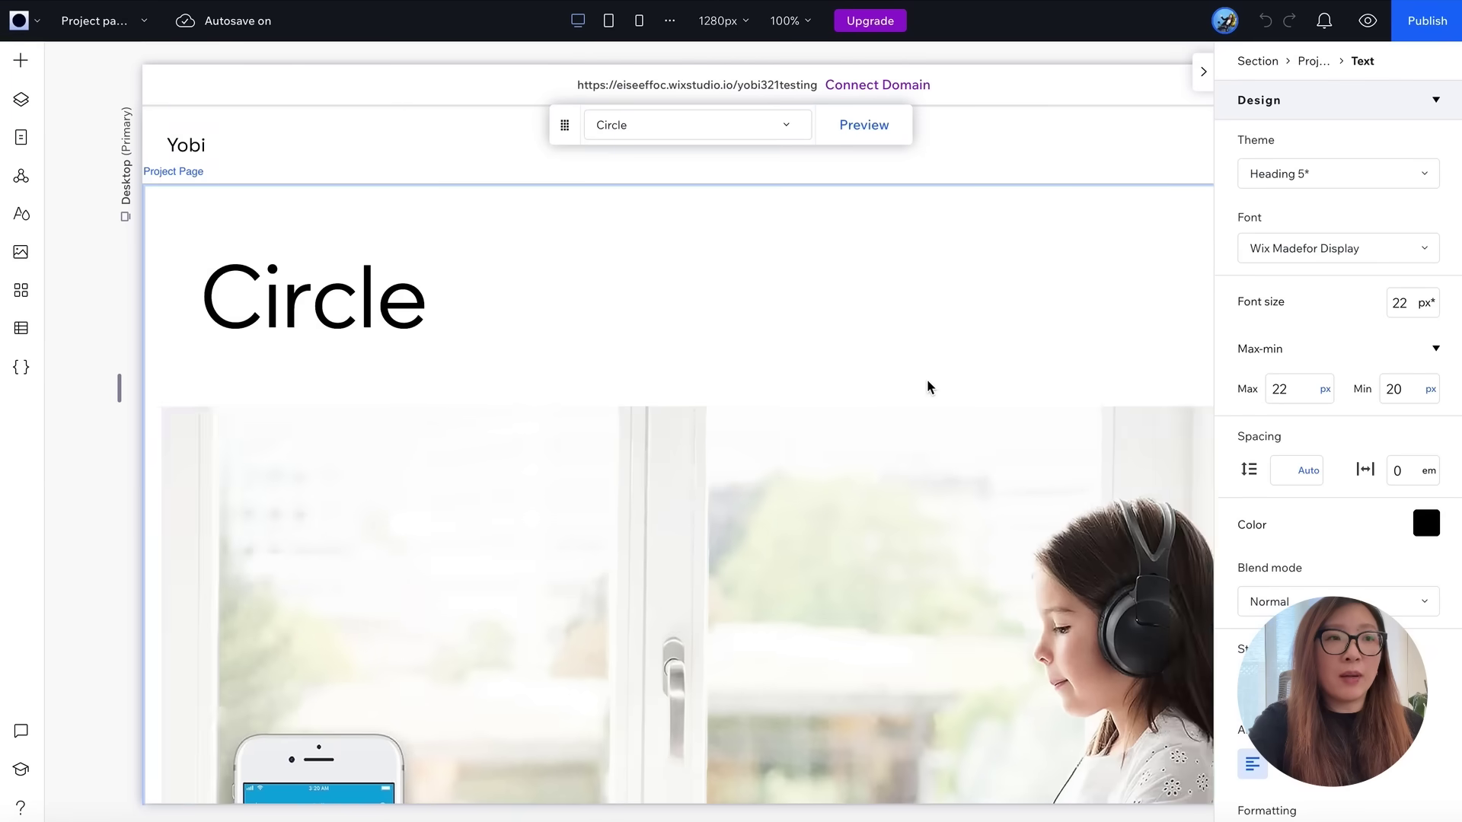
{"action": "scroll", "coordinate": [917, 381], "scroll_direction": "down", "scroll_amount": 10}
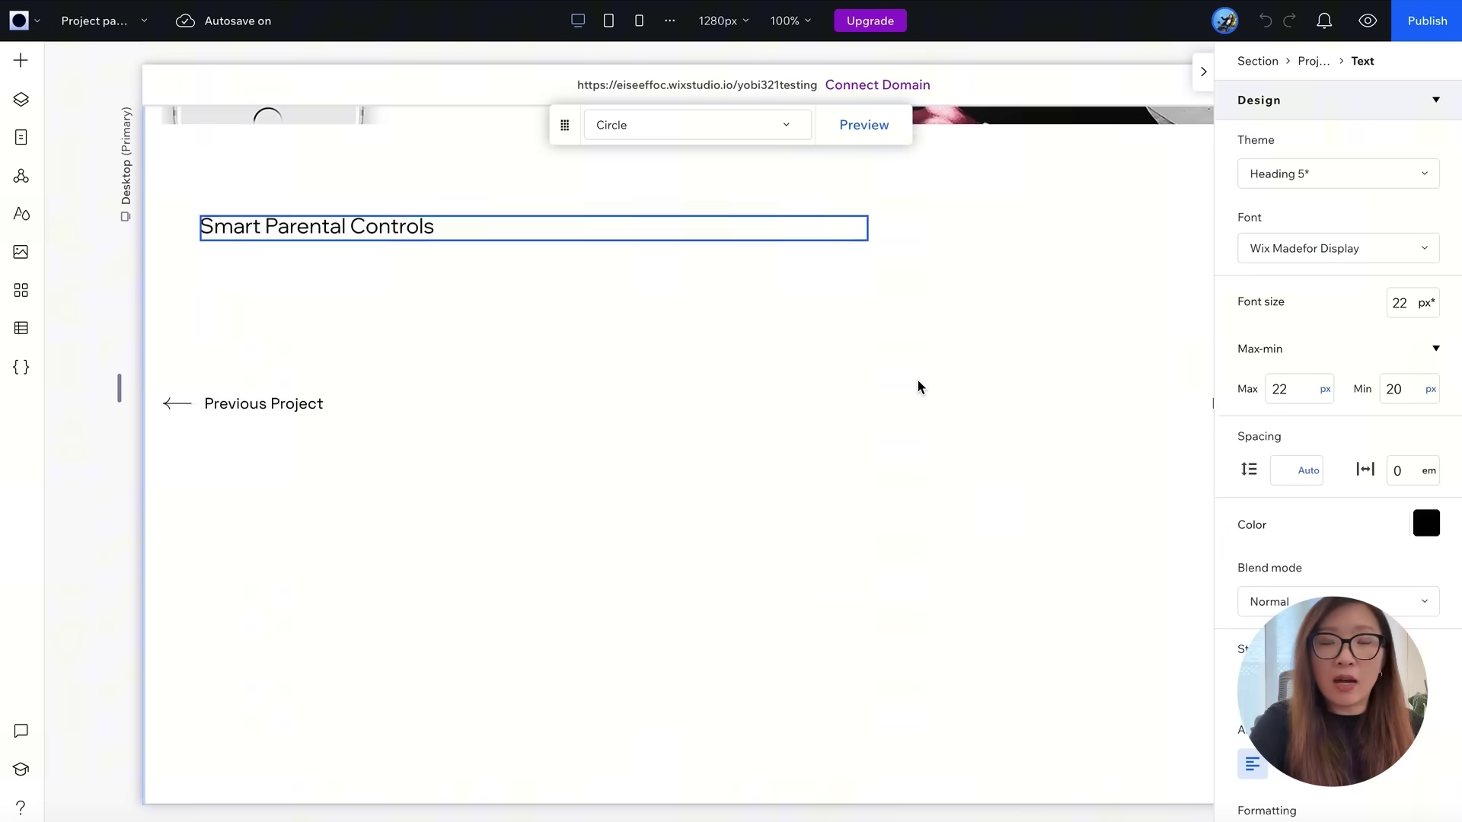
{"action": "scroll", "coordinate": [917, 381], "scroll_direction": "up", "scroll_amount": 10}
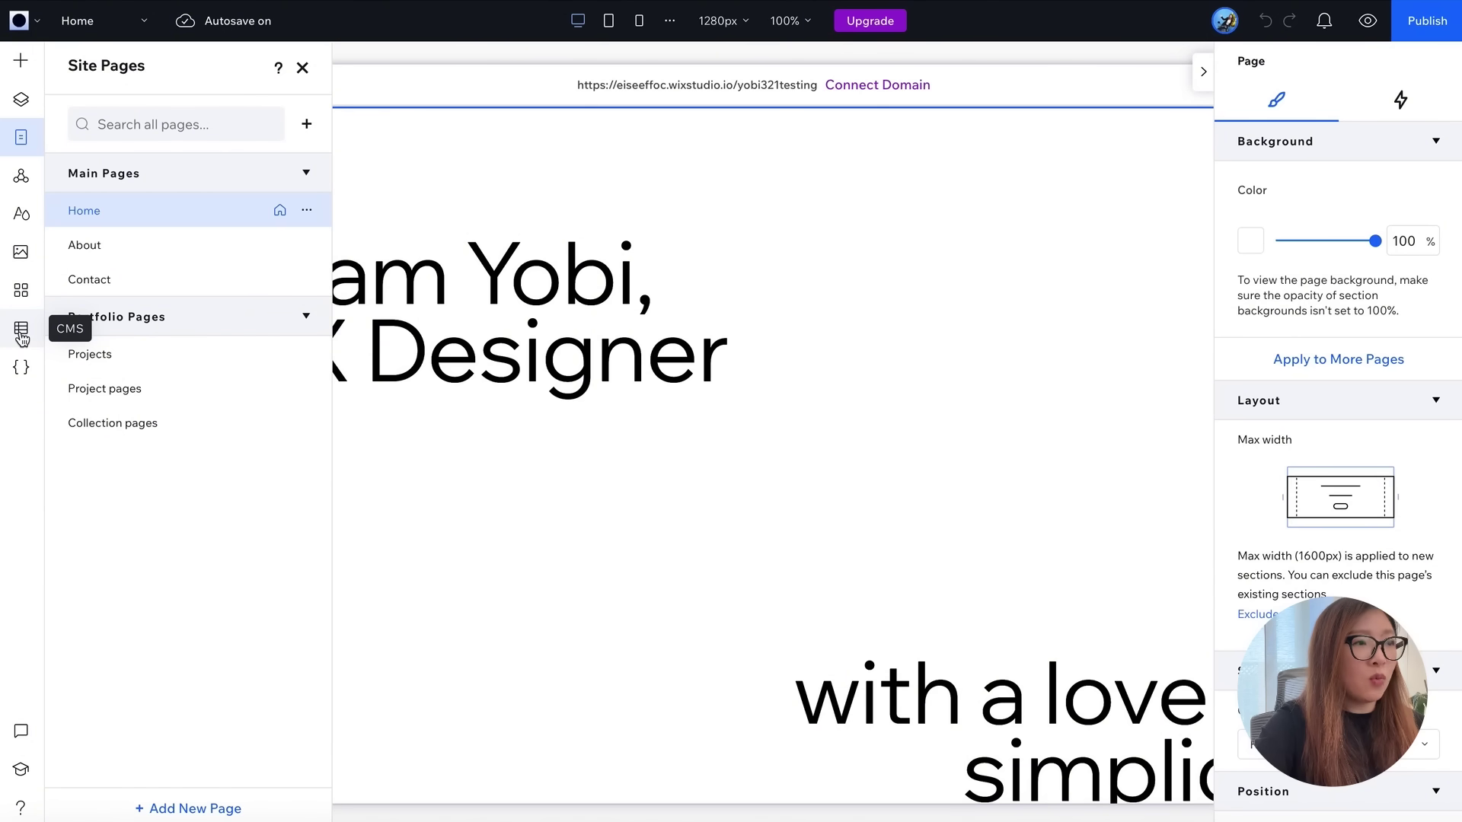
- Add the CMS to the site and begin a collection via Start by adding content
{"action": "left_click", "coordinate": [21, 335]}
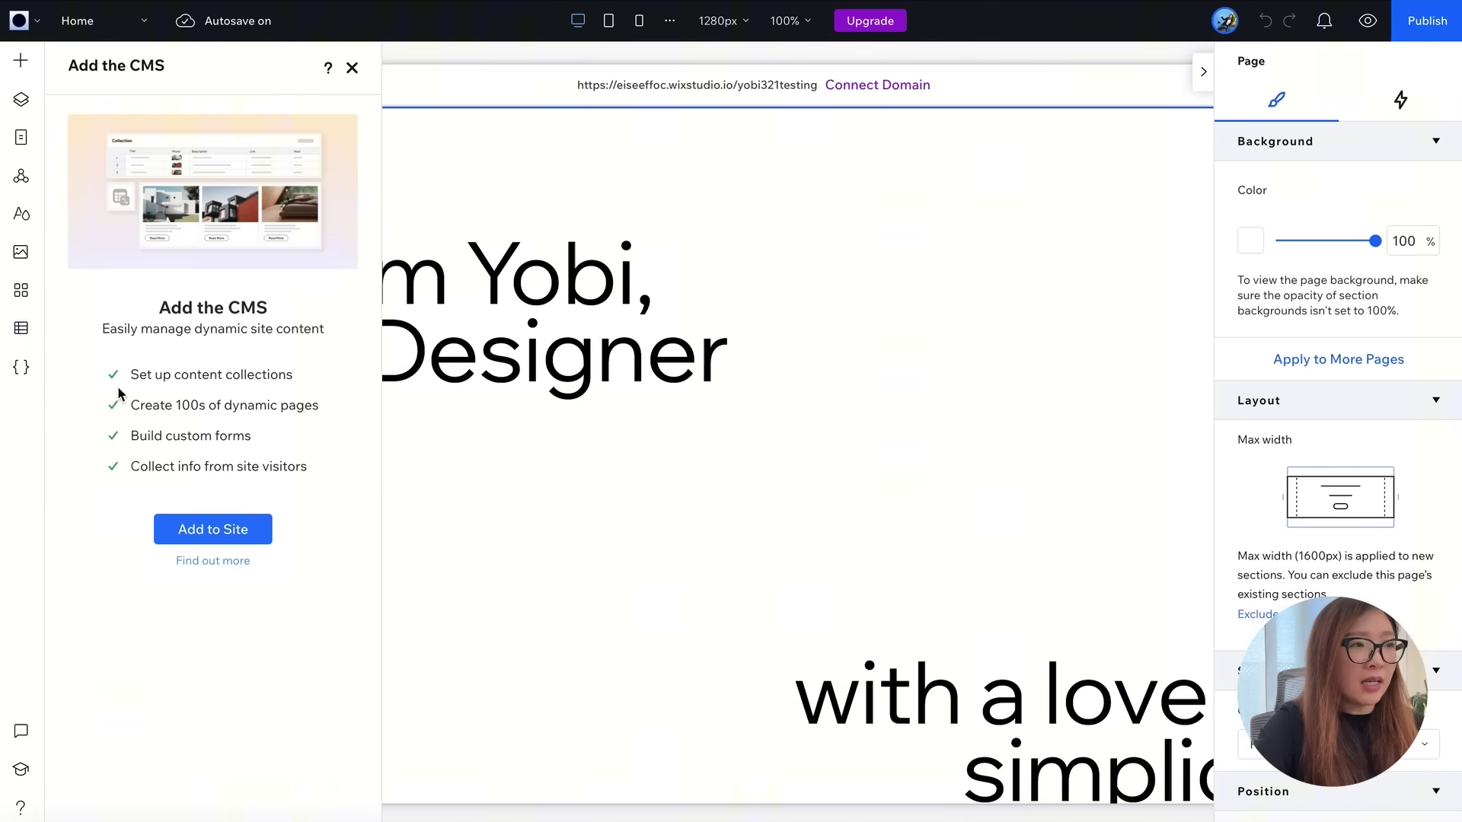
{"action": "left_click", "coordinate": [216, 534]}
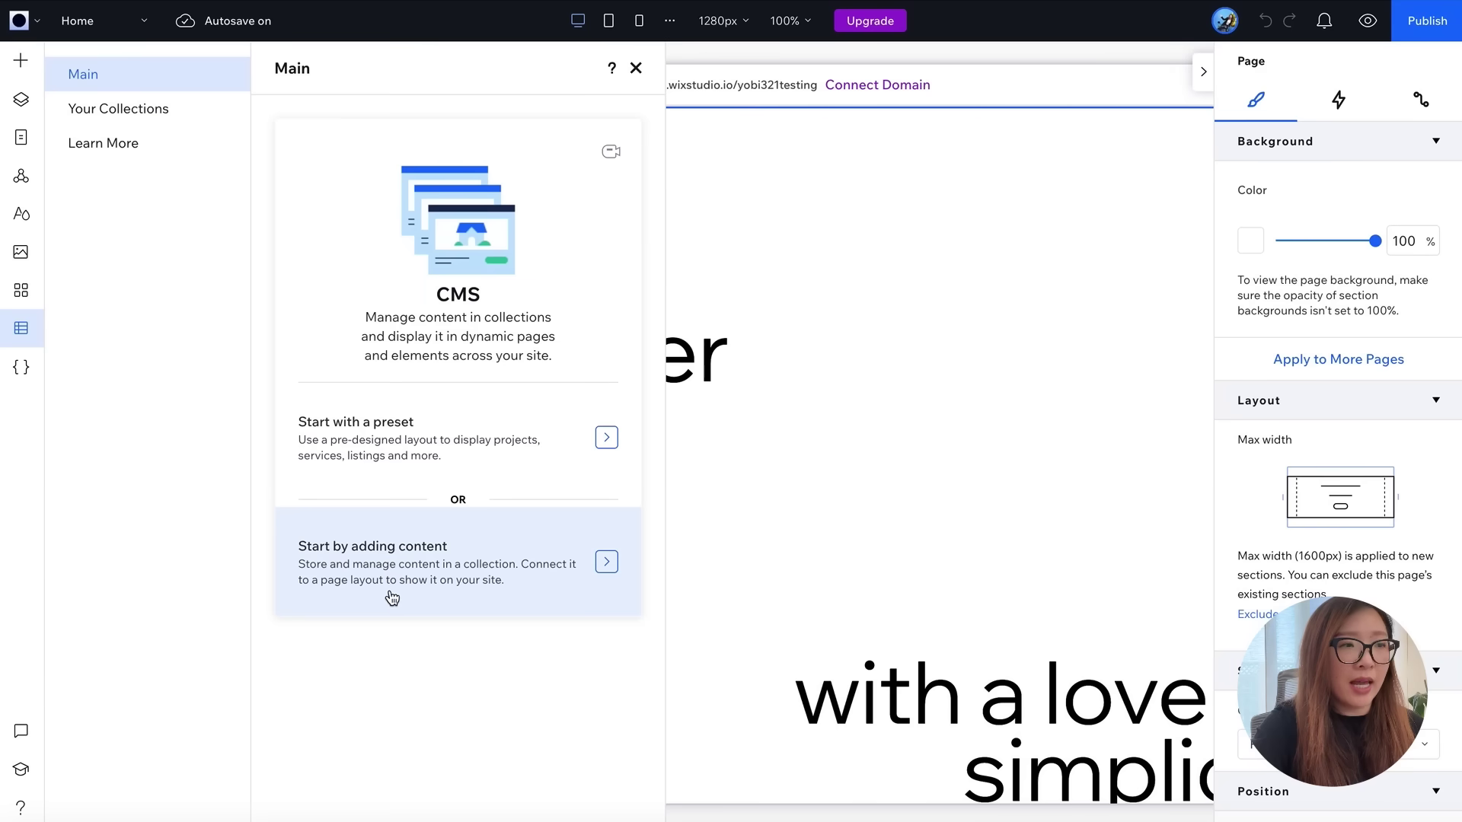
{"action": "left_click", "coordinate": [607, 560]}
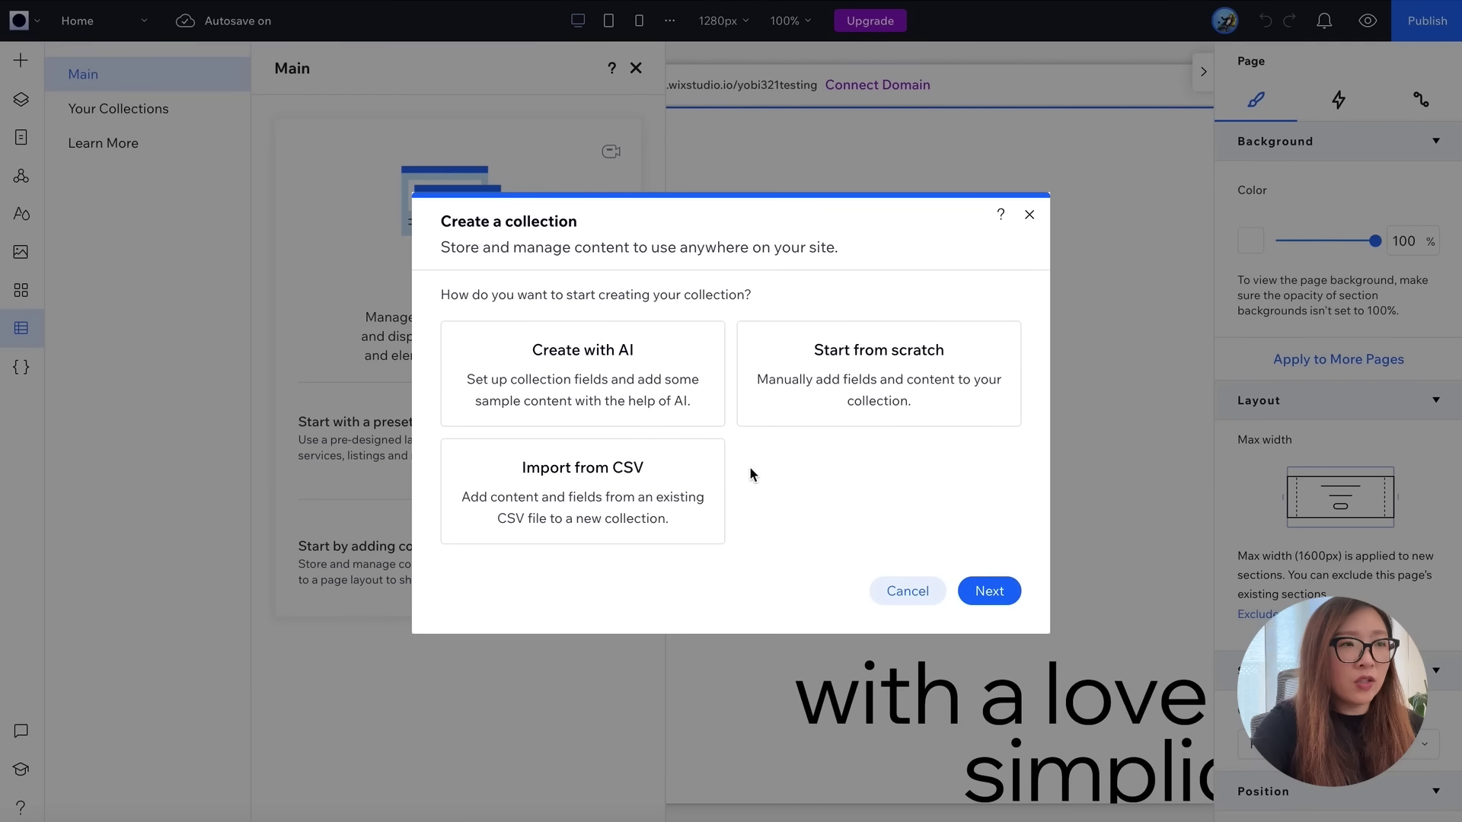
- Create an AI collection named 'My Projects' with the pasted UX portfolio description and generate fields
{"action": "left_click", "coordinate": [685, 403]}
{"action": "left_click", "coordinate": [988, 592]}
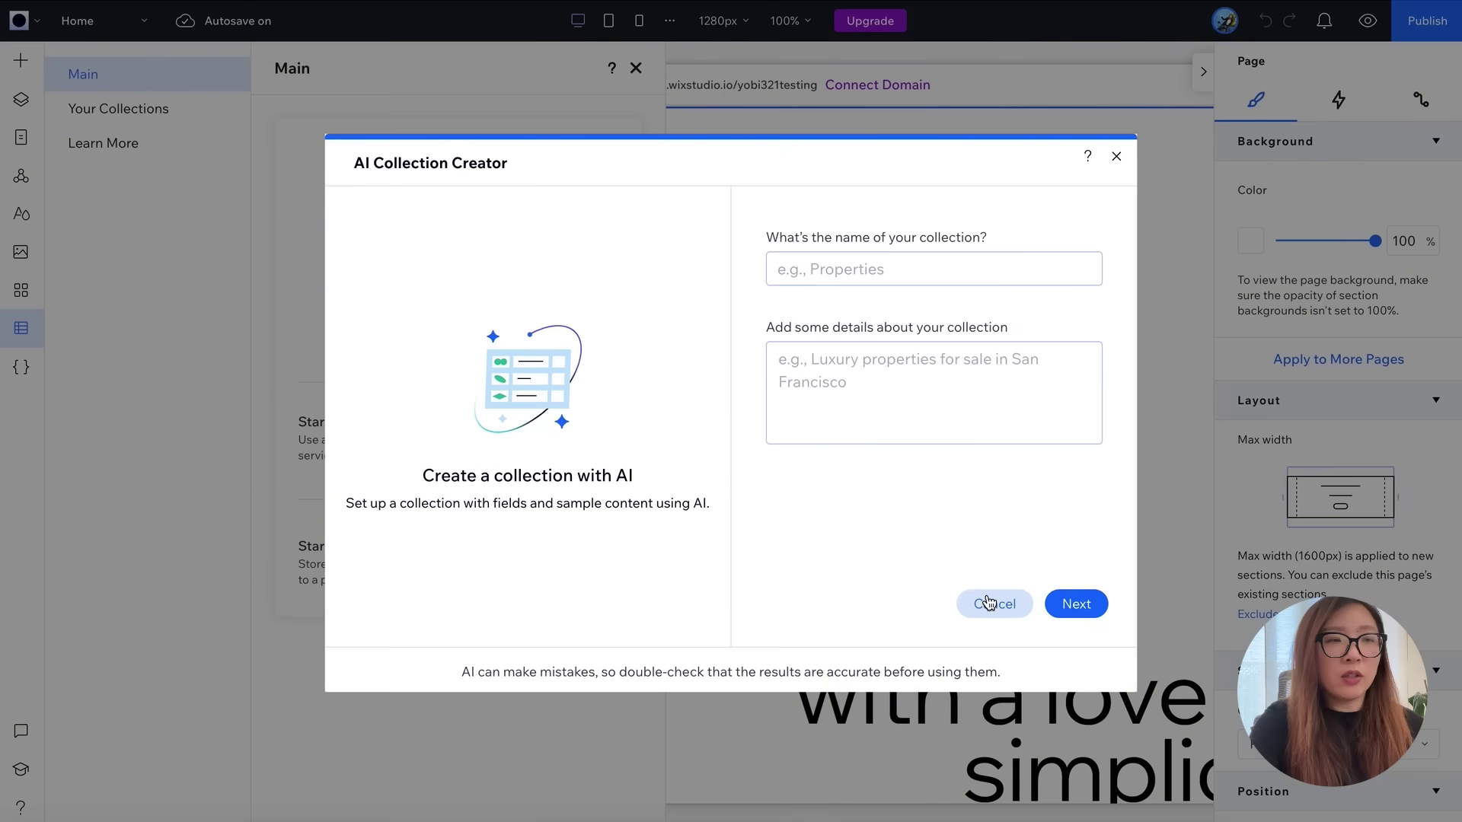
{"action": "left_click", "coordinate": [902, 268]}
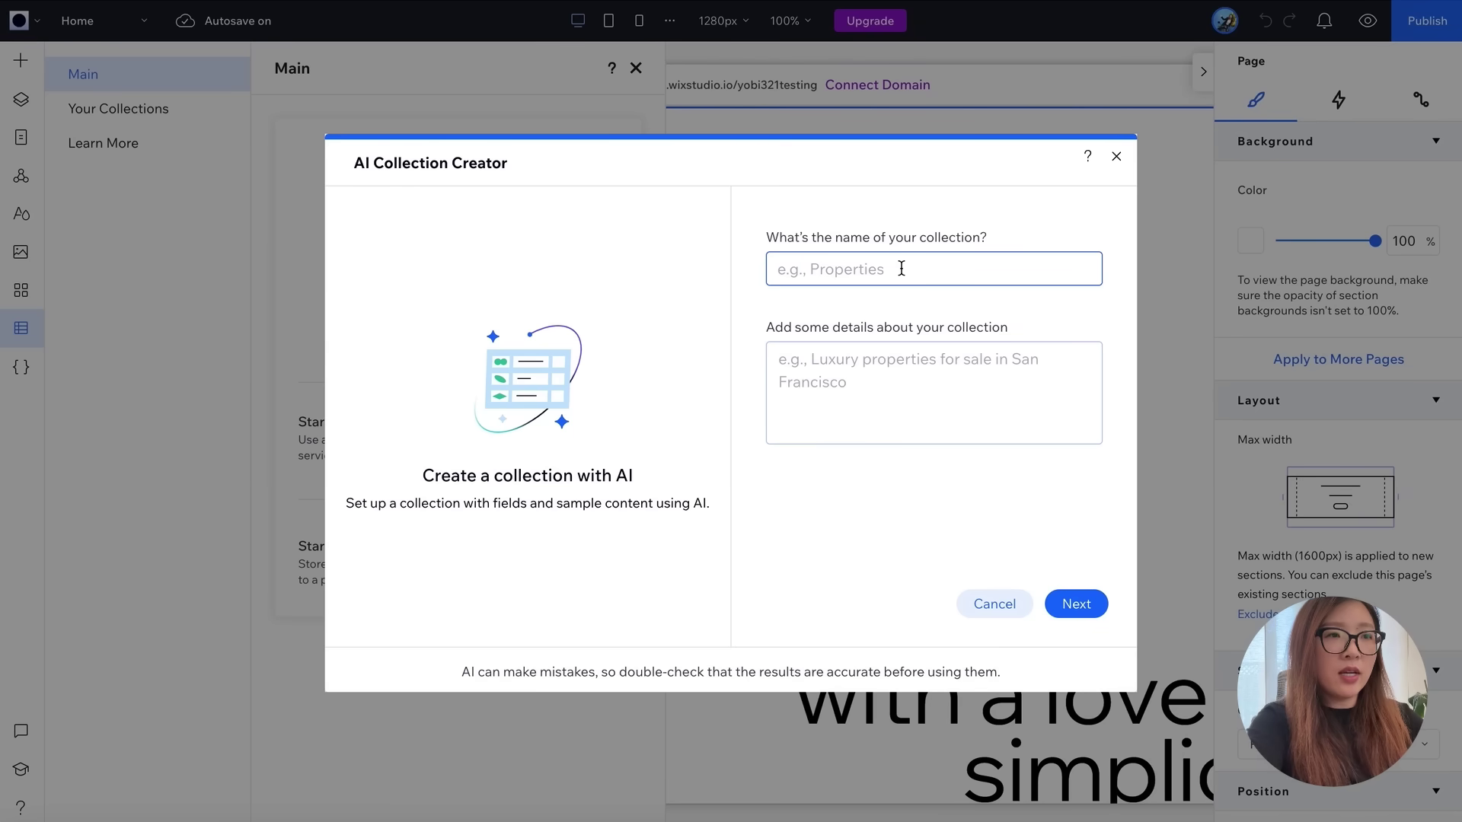
{"action": "type", "text": "My Projects"}
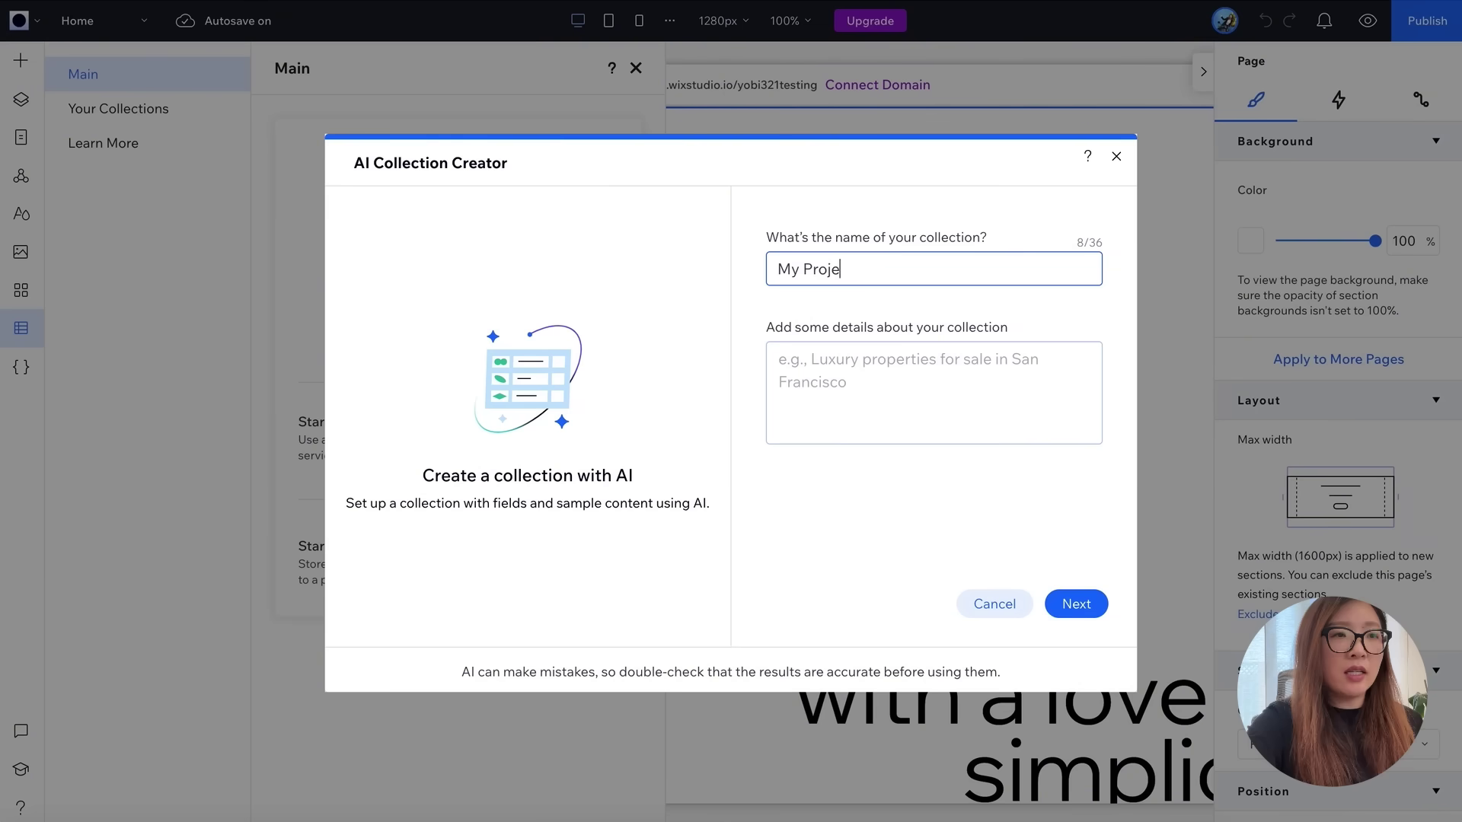
{"action": "left_click", "coordinate": [882, 381]}
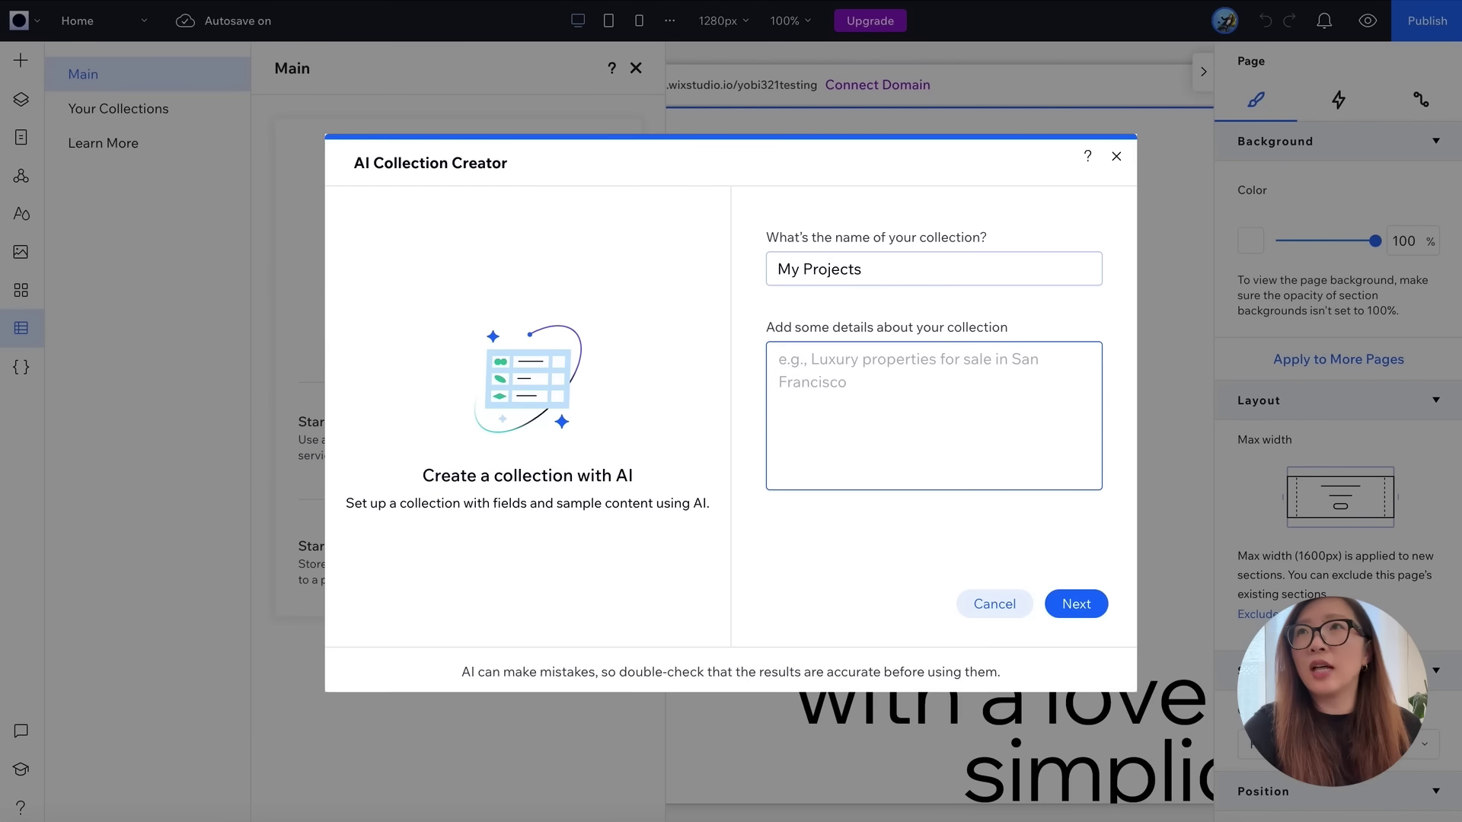
{"action": "type", "text": "My Projects to highlight a variety of projects in my UX design portfolio. Include project name, summary, my role, images, and all the basic info a UX project case study would include"}
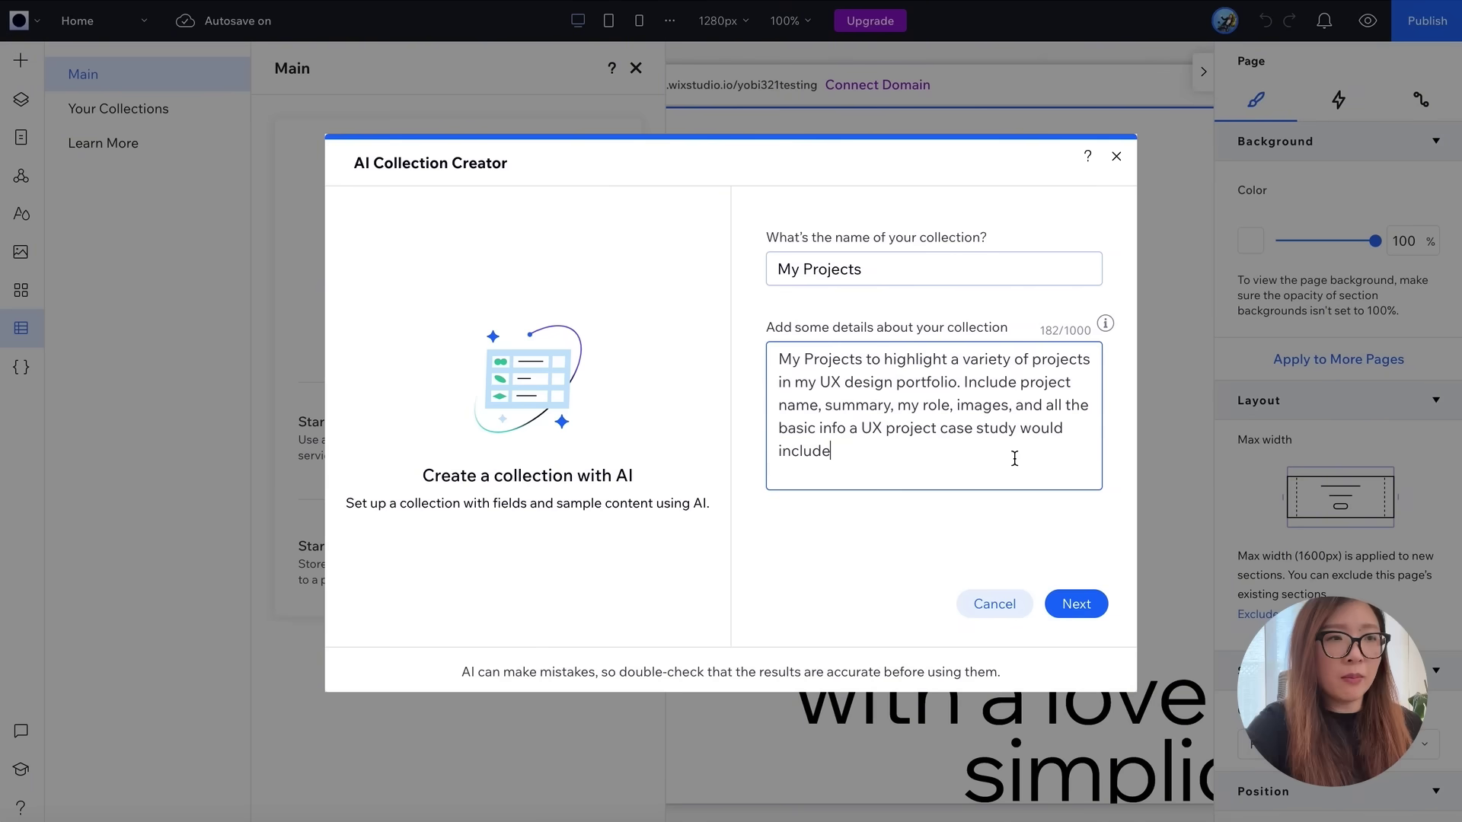
{"action": "left_click", "coordinate": [1076, 597]}
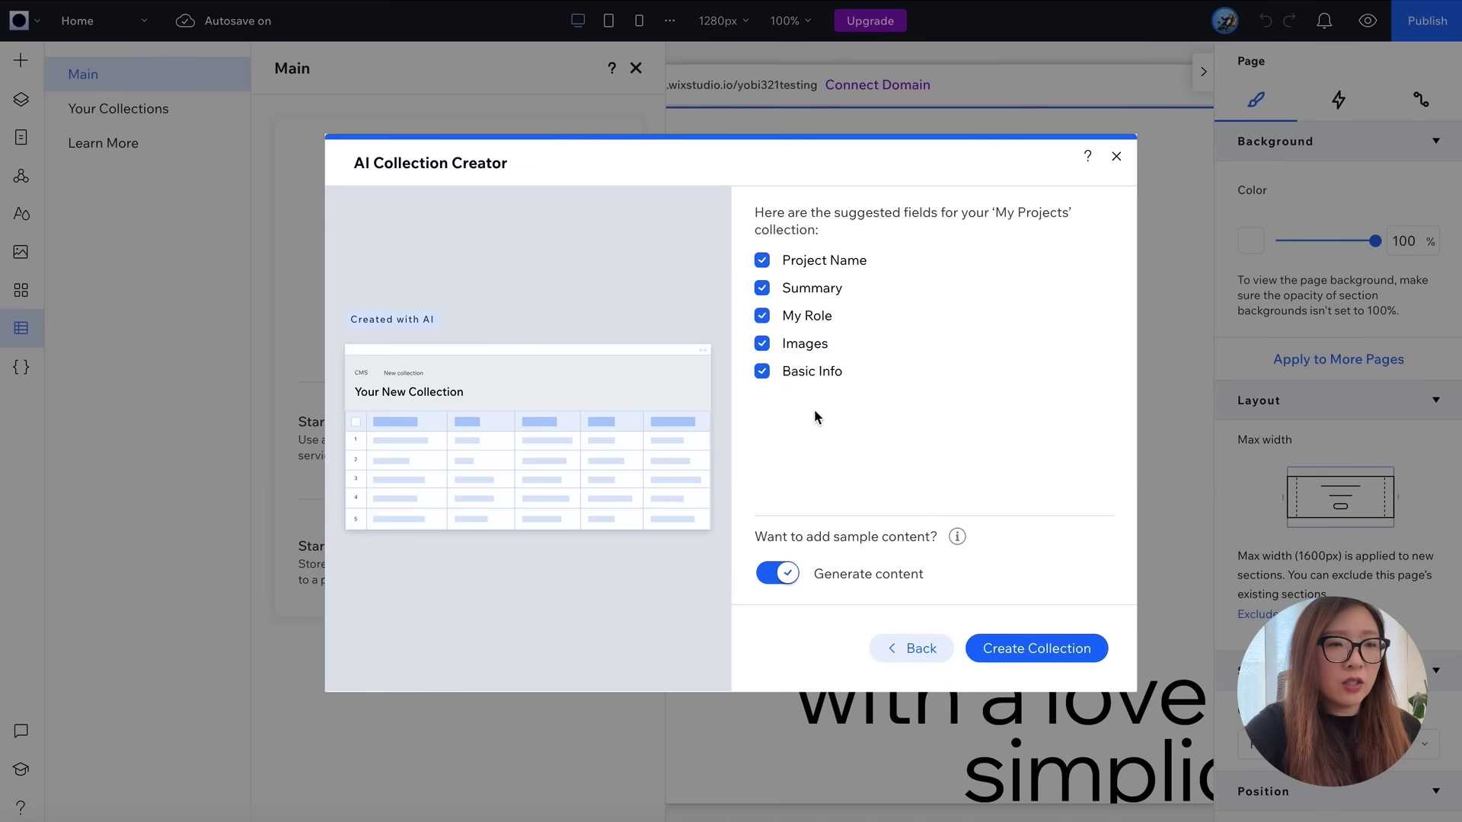
- Create the My Projects collection and inspect the generated Eco-Friendly House sample item
{"action": "left_click", "coordinate": [1028, 649]}
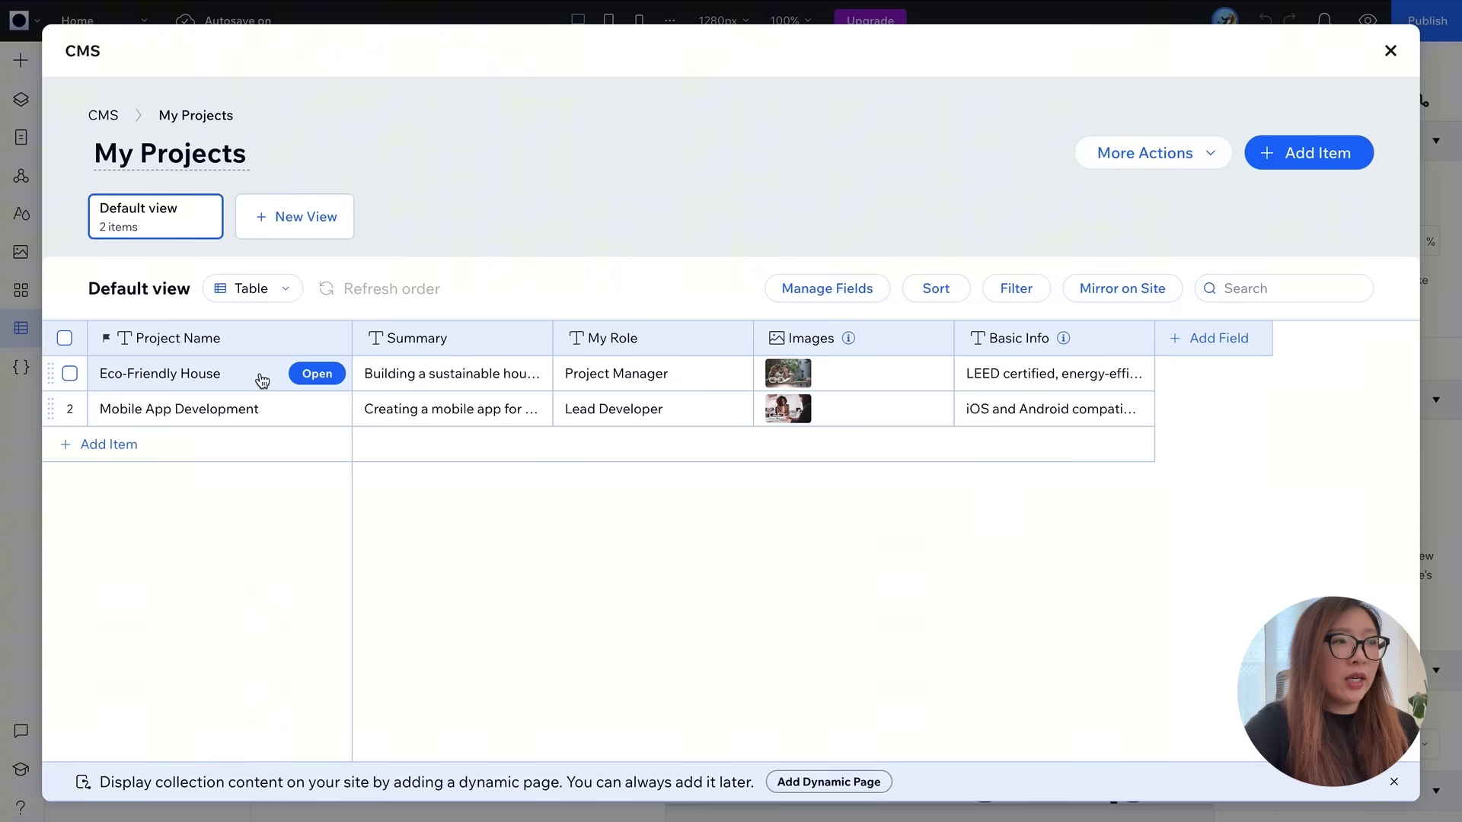
{"action": "left_click", "coordinate": [215, 376]}
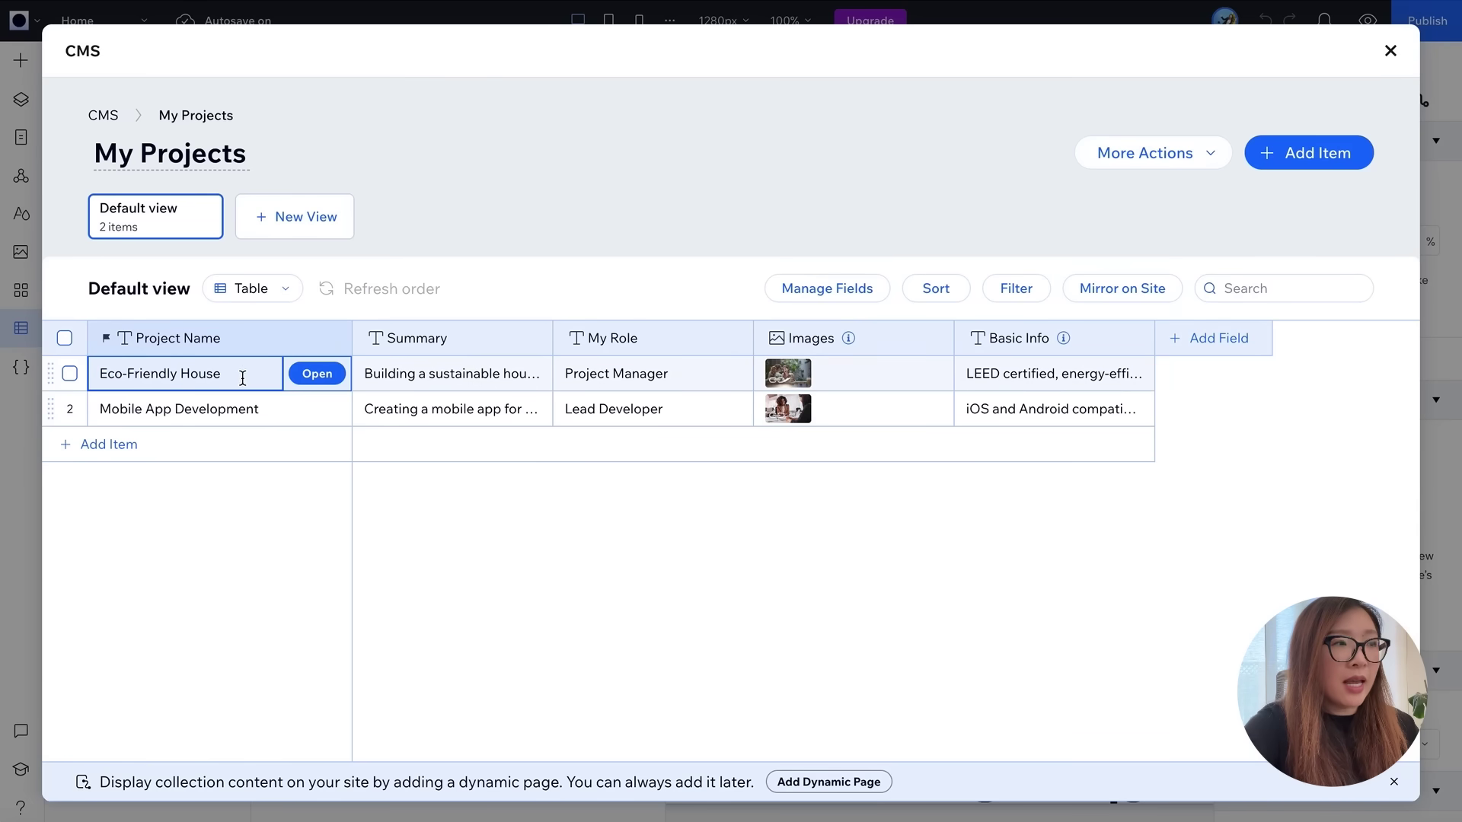
{"action": "left_click_drag", "start_coordinate": [230, 374], "coordinate": [97, 376]}
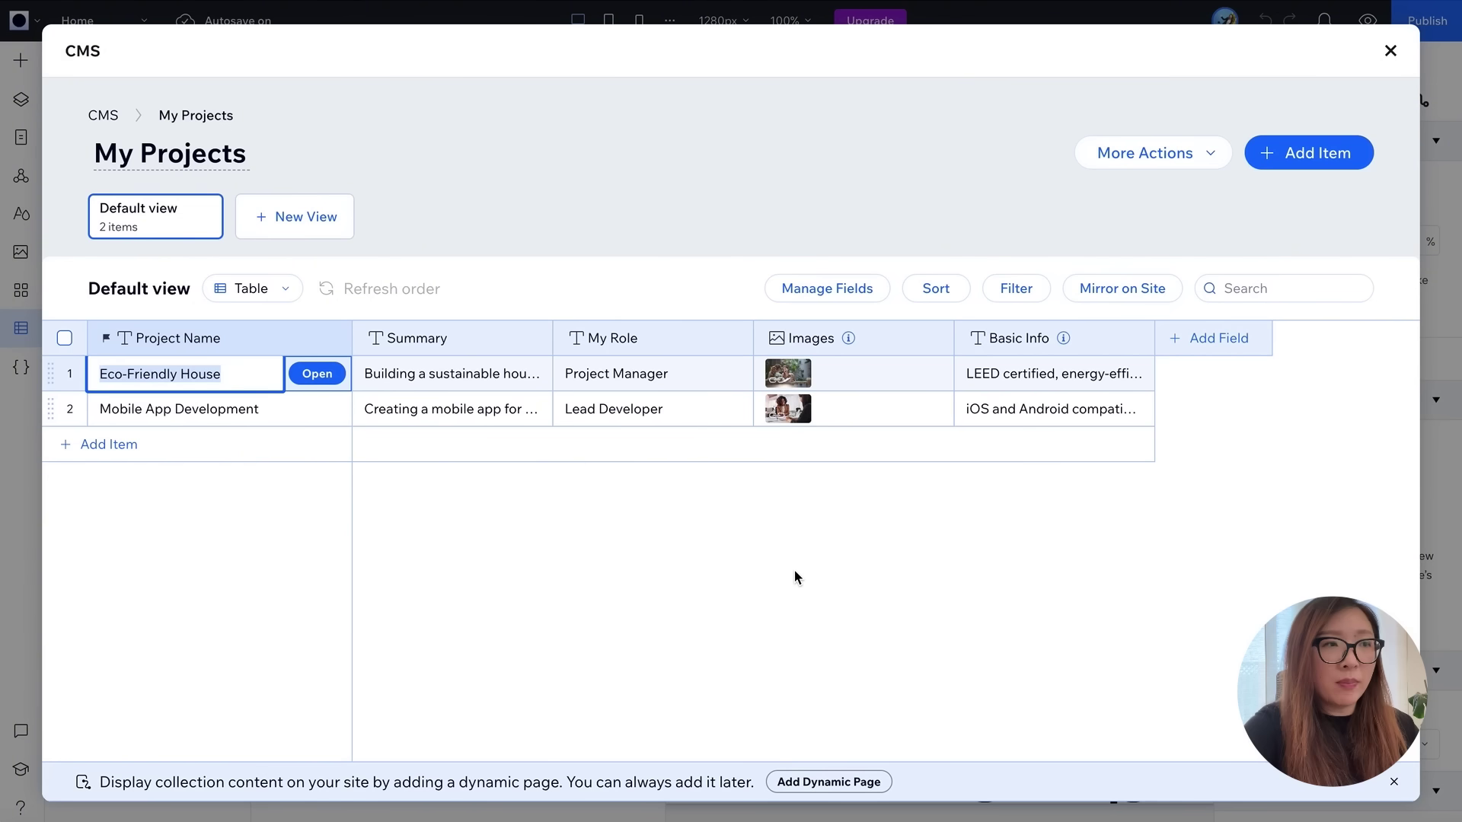
{"action": "left_click", "coordinate": [1215, 167]}
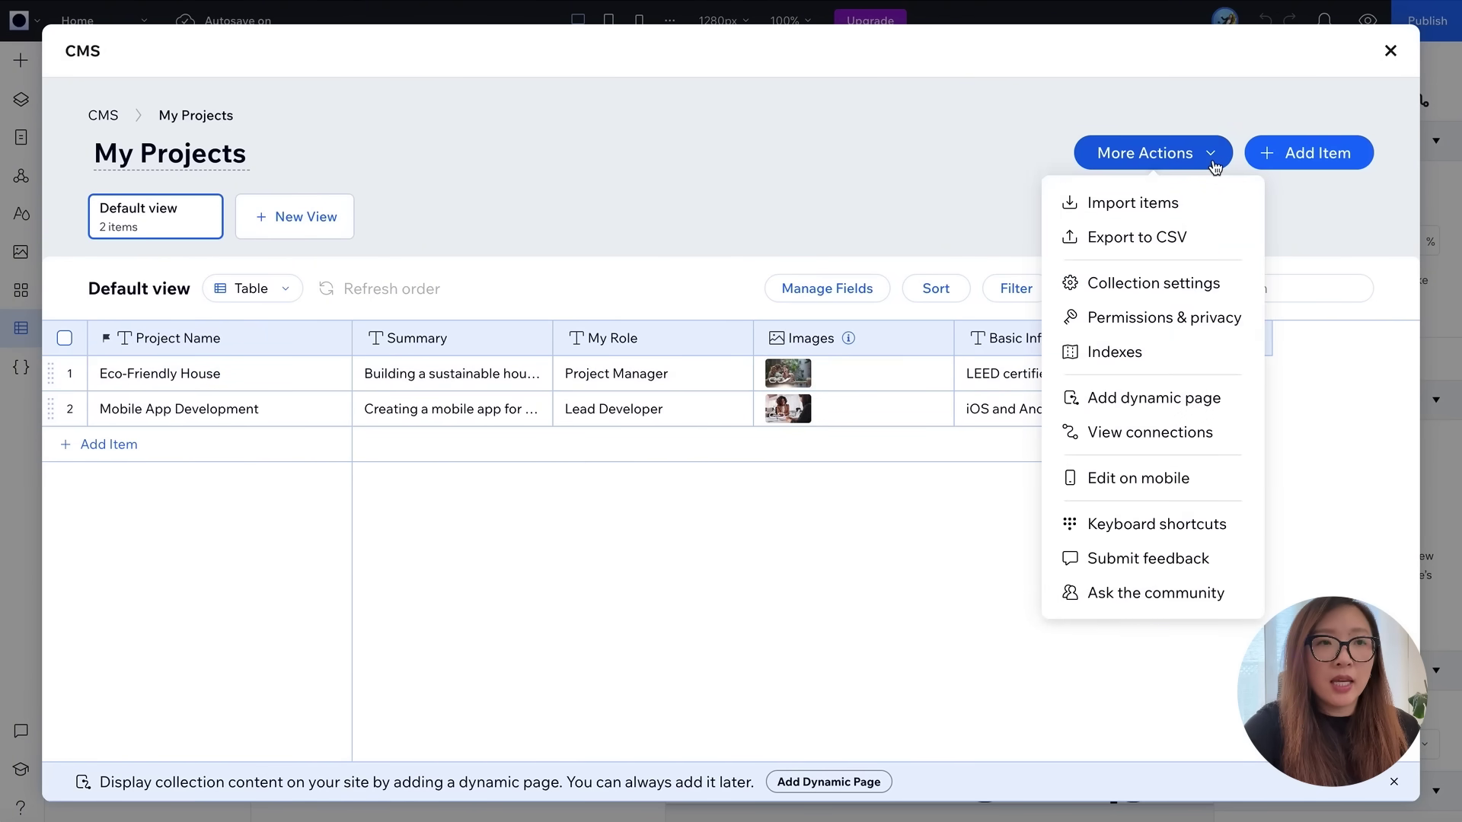
- Import items from Portfolio CMS - Sheet1.csv into My Projects, accepting the column mapping
{"action": "left_click", "coordinate": [1149, 209]}
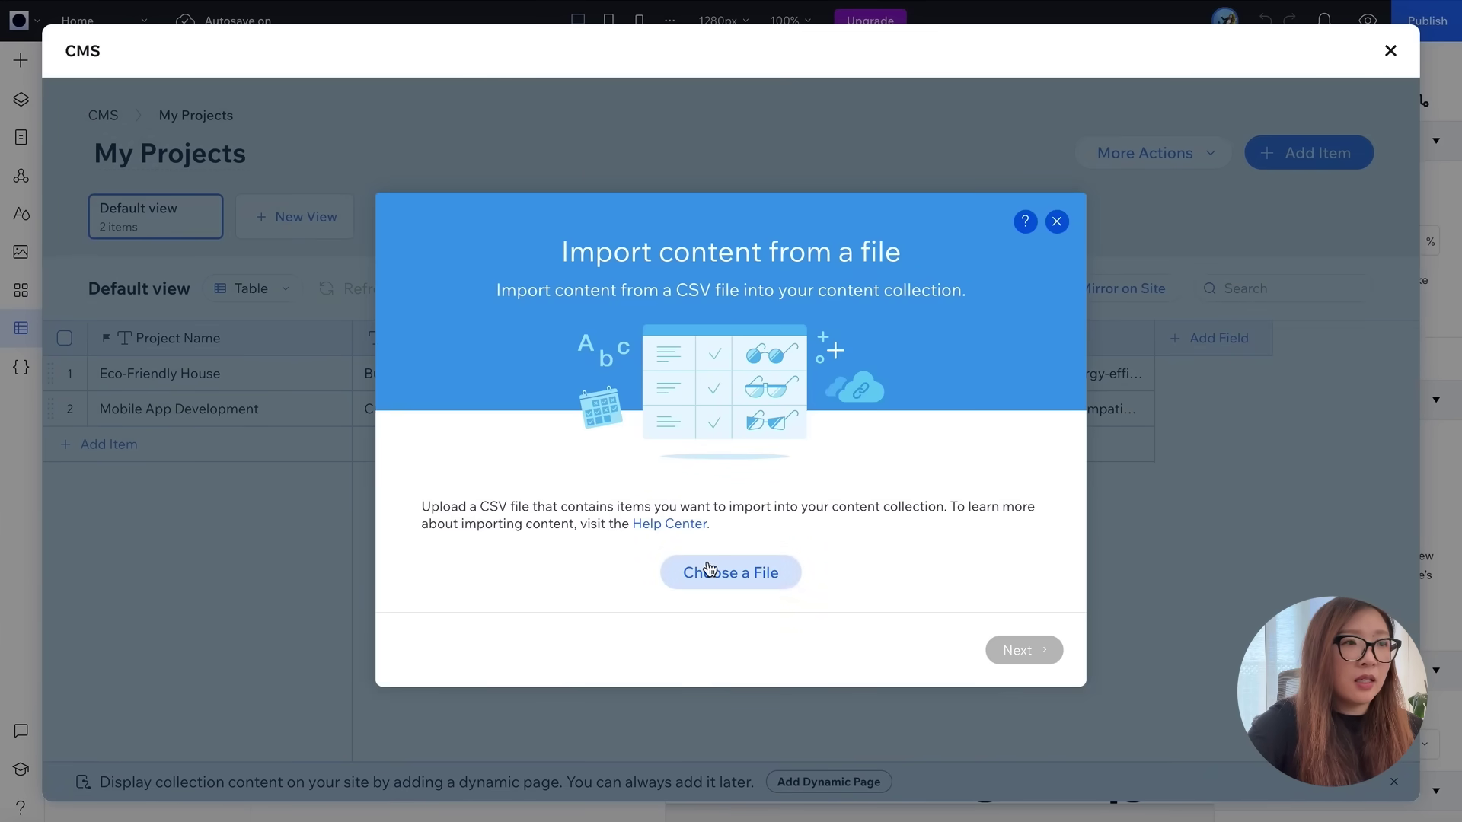
{"action": "left_click", "coordinate": [710, 572]}
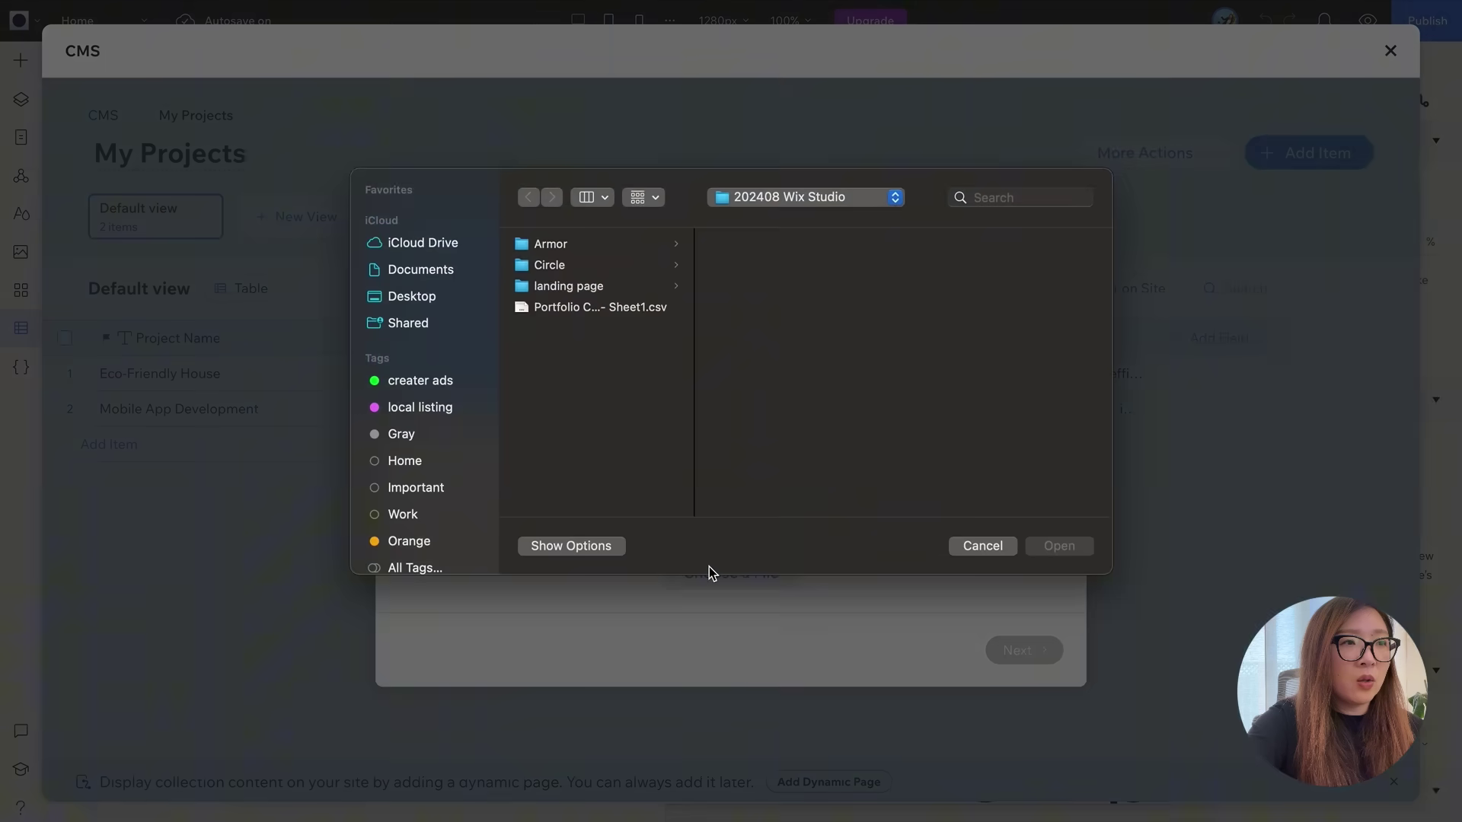
{"action": "left_click", "coordinate": [601, 308]}
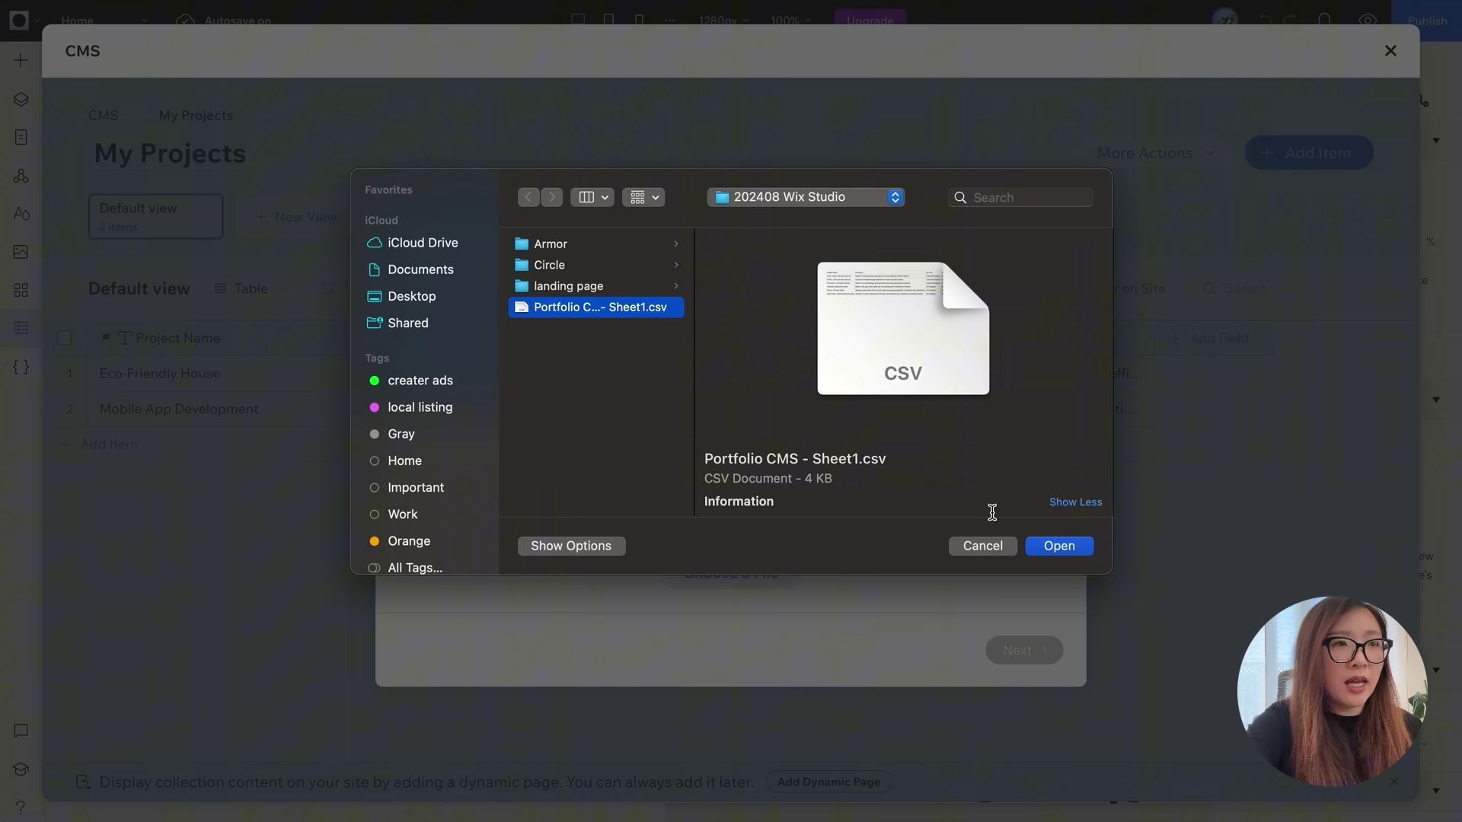
{"action": "left_click", "coordinate": [1060, 547]}
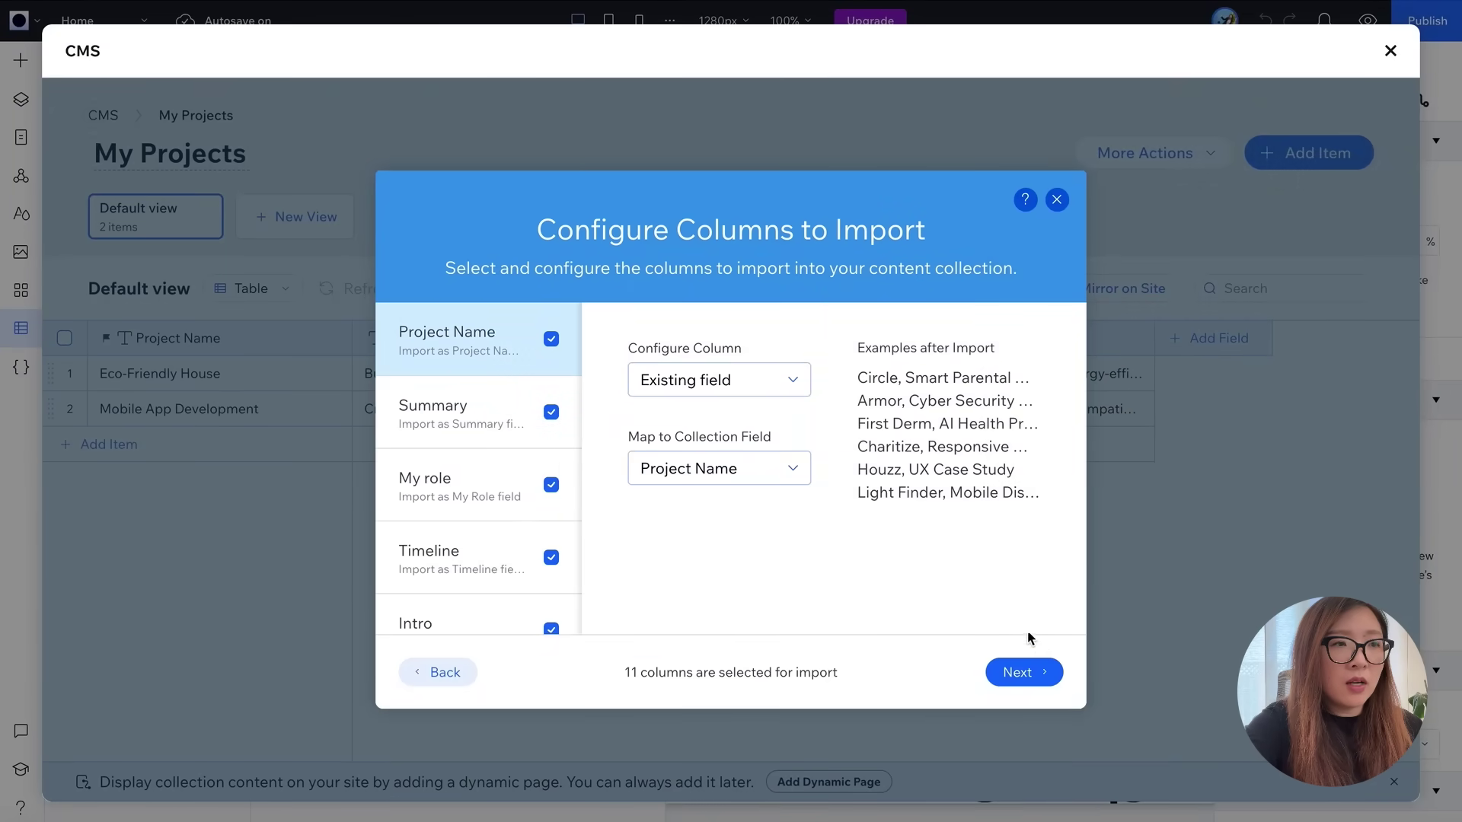
{"action": "left_click", "coordinate": [1020, 673]}
{"action": "scroll", "coordinate": [961, 512], "scroll_direction": "down", "scroll_amount": 3}
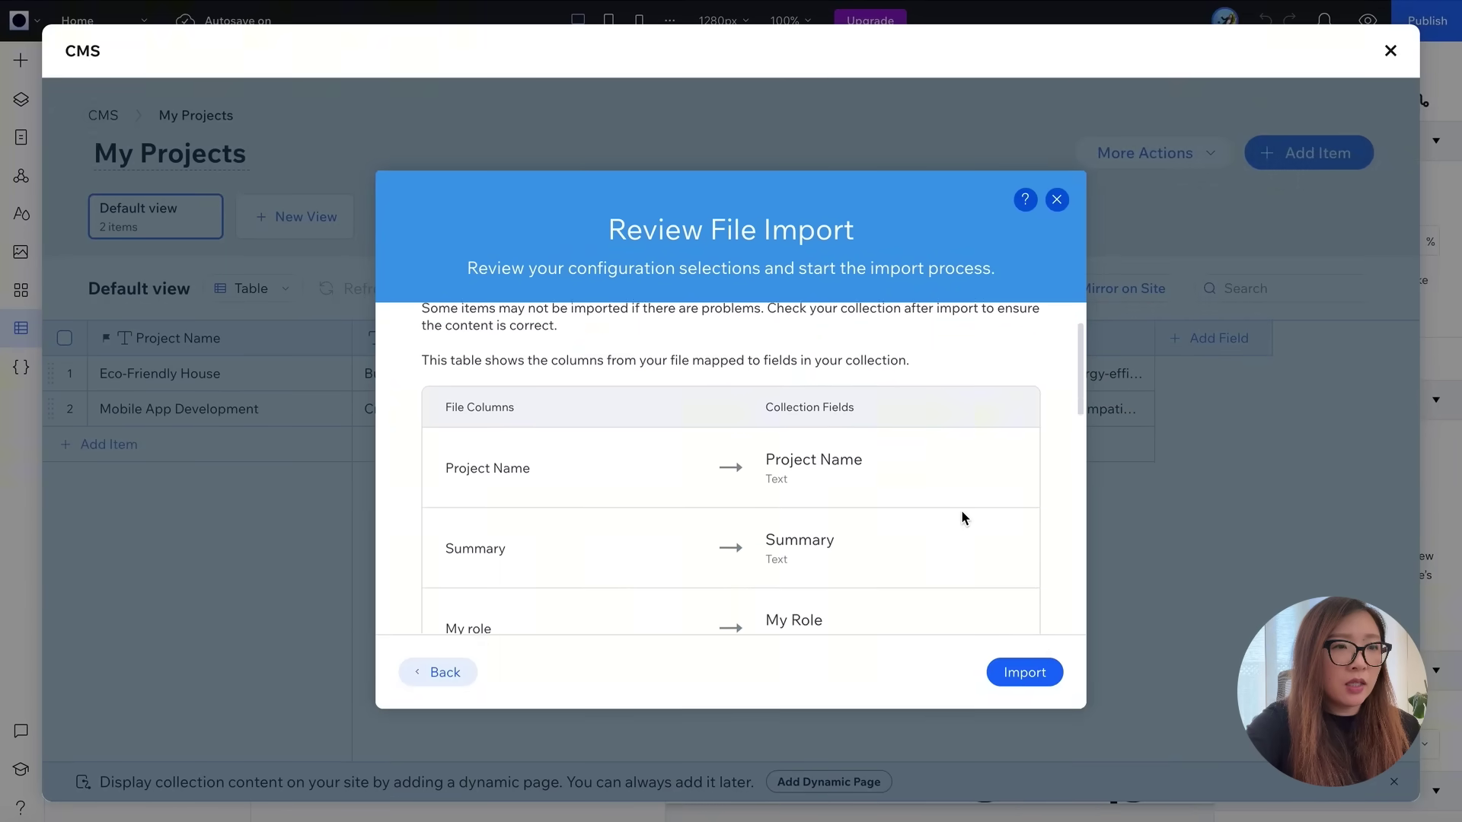
{"action": "scroll", "coordinate": [961, 509], "scroll_direction": "down", "scroll_amount": 5}
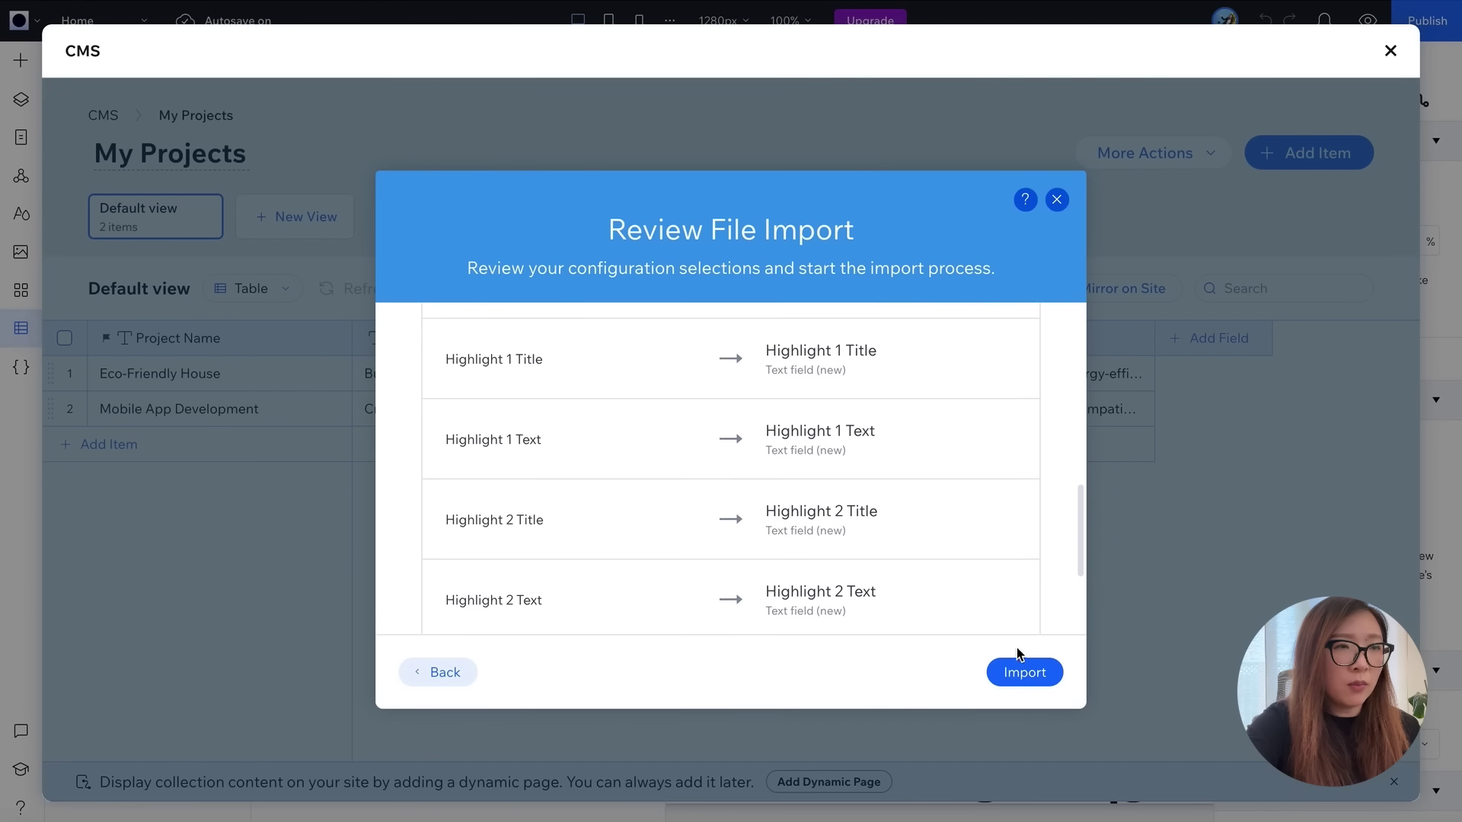
{"action": "left_click", "coordinate": [1025, 673]}
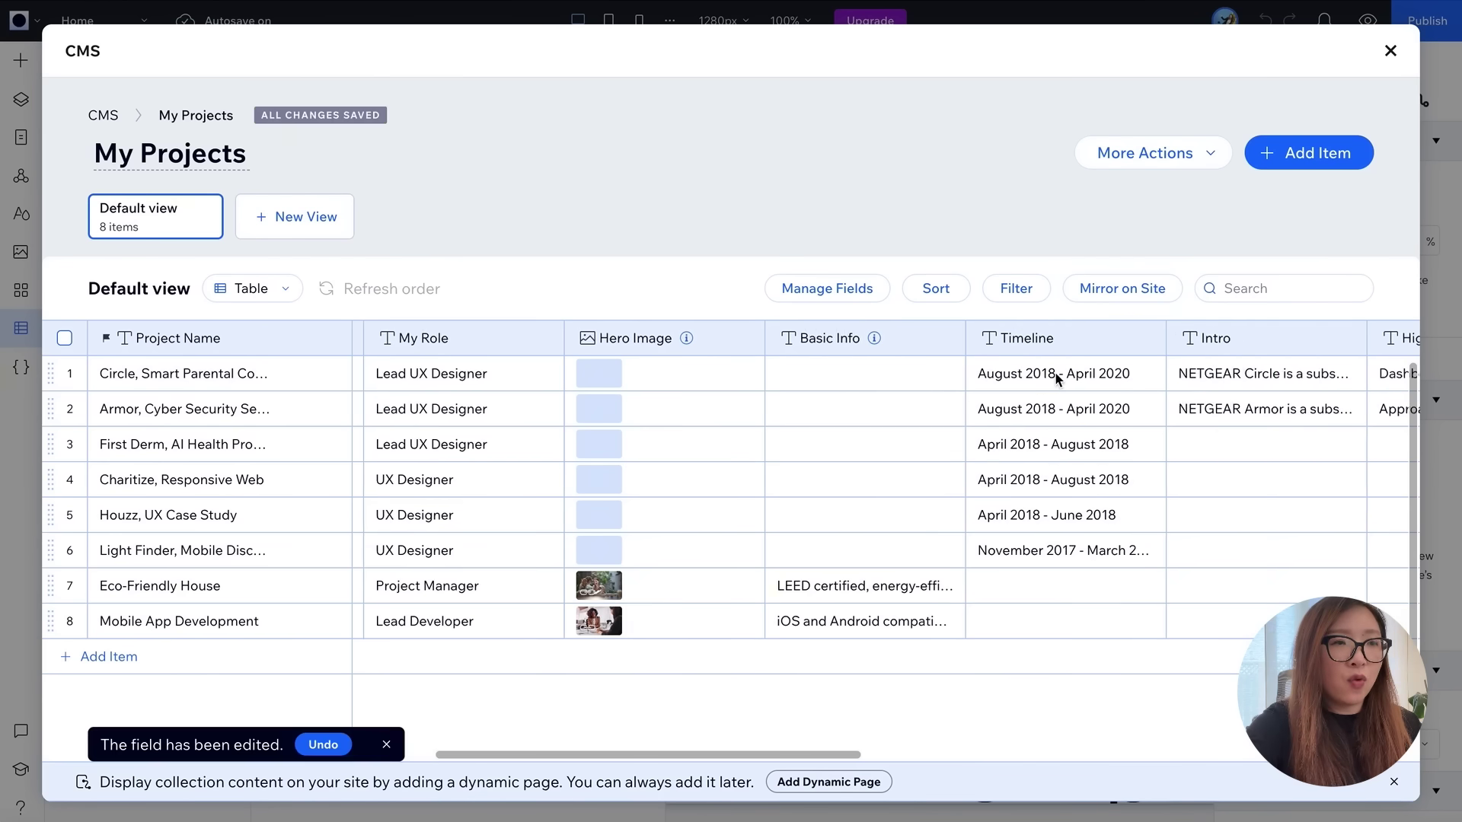
- Scroll the My Projects table right to check the imported Highlight 1–3 Title and Text columns
{"action": "scroll", "coordinate": [1056, 380], "scroll_direction": "right", "scroll_amount": 3}
{"action": "scroll", "coordinate": [1056, 378], "scroll_direction": "right", "scroll_amount": 5}
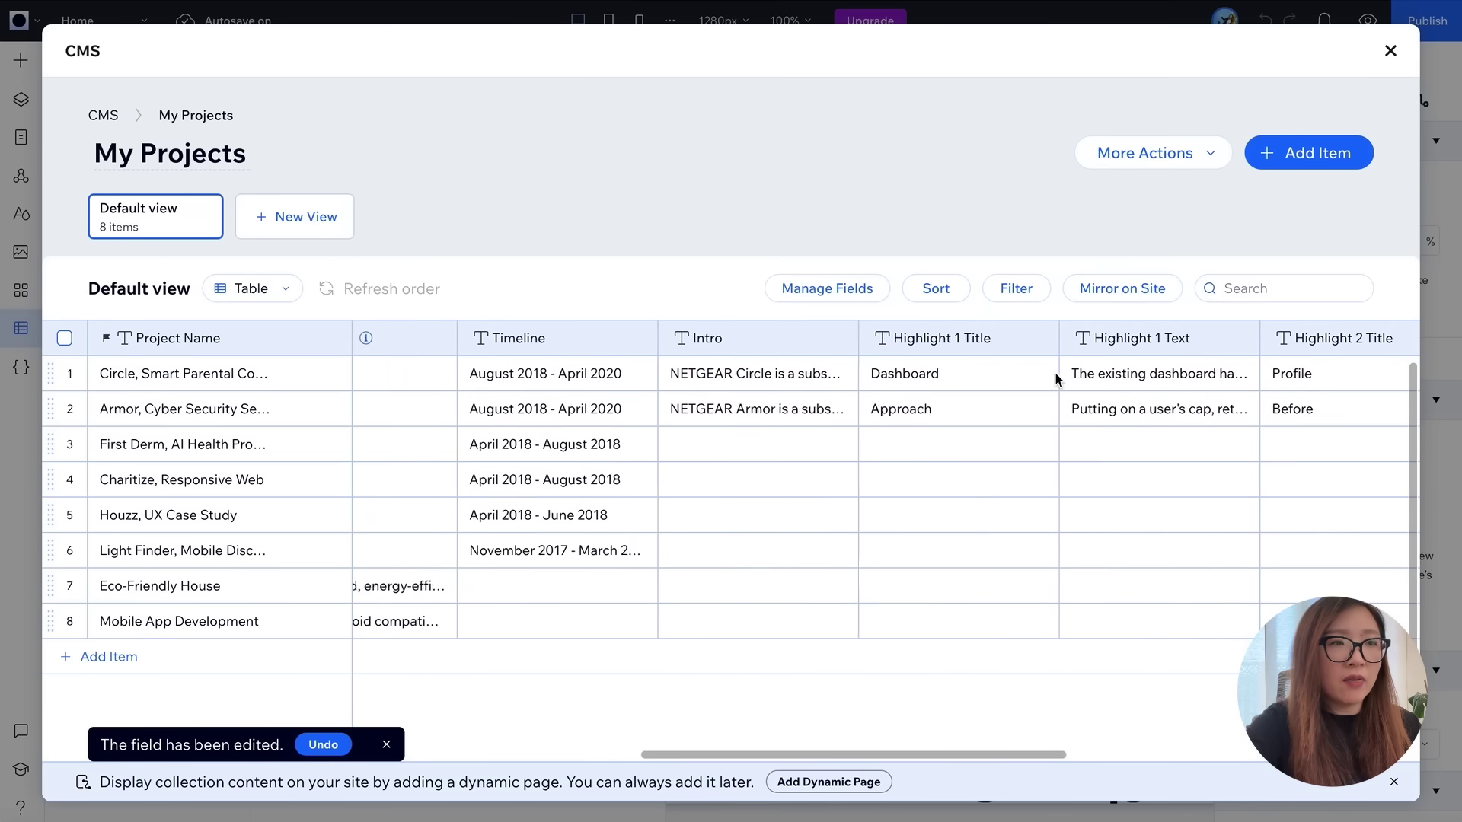
{"action": "scroll", "coordinate": [1055, 379], "scroll_direction": "right", "scroll_amount": 1}
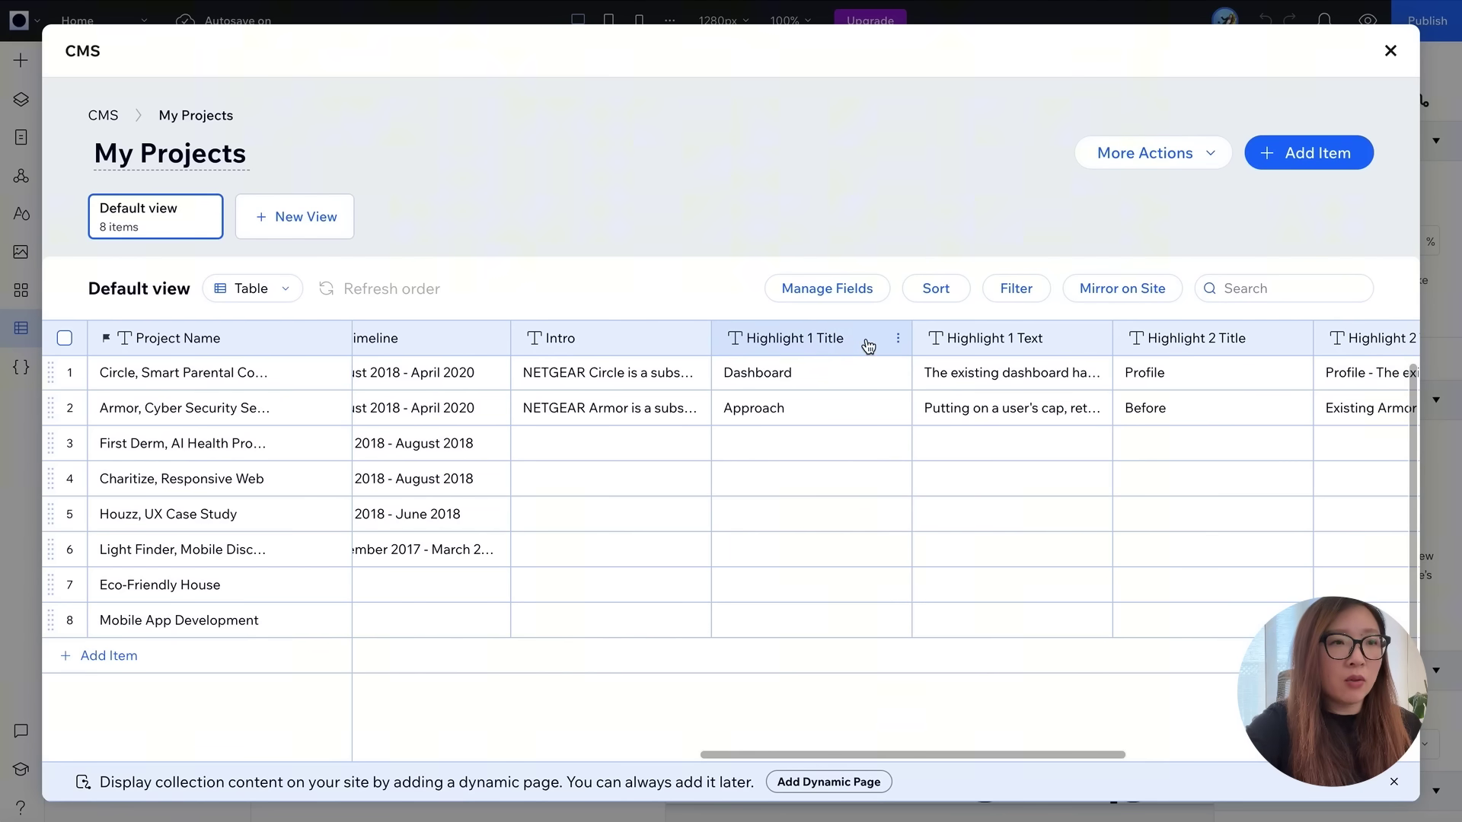
{"action": "scroll", "coordinate": [910, 424], "scroll_direction": "right", "scroll_amount": 10}
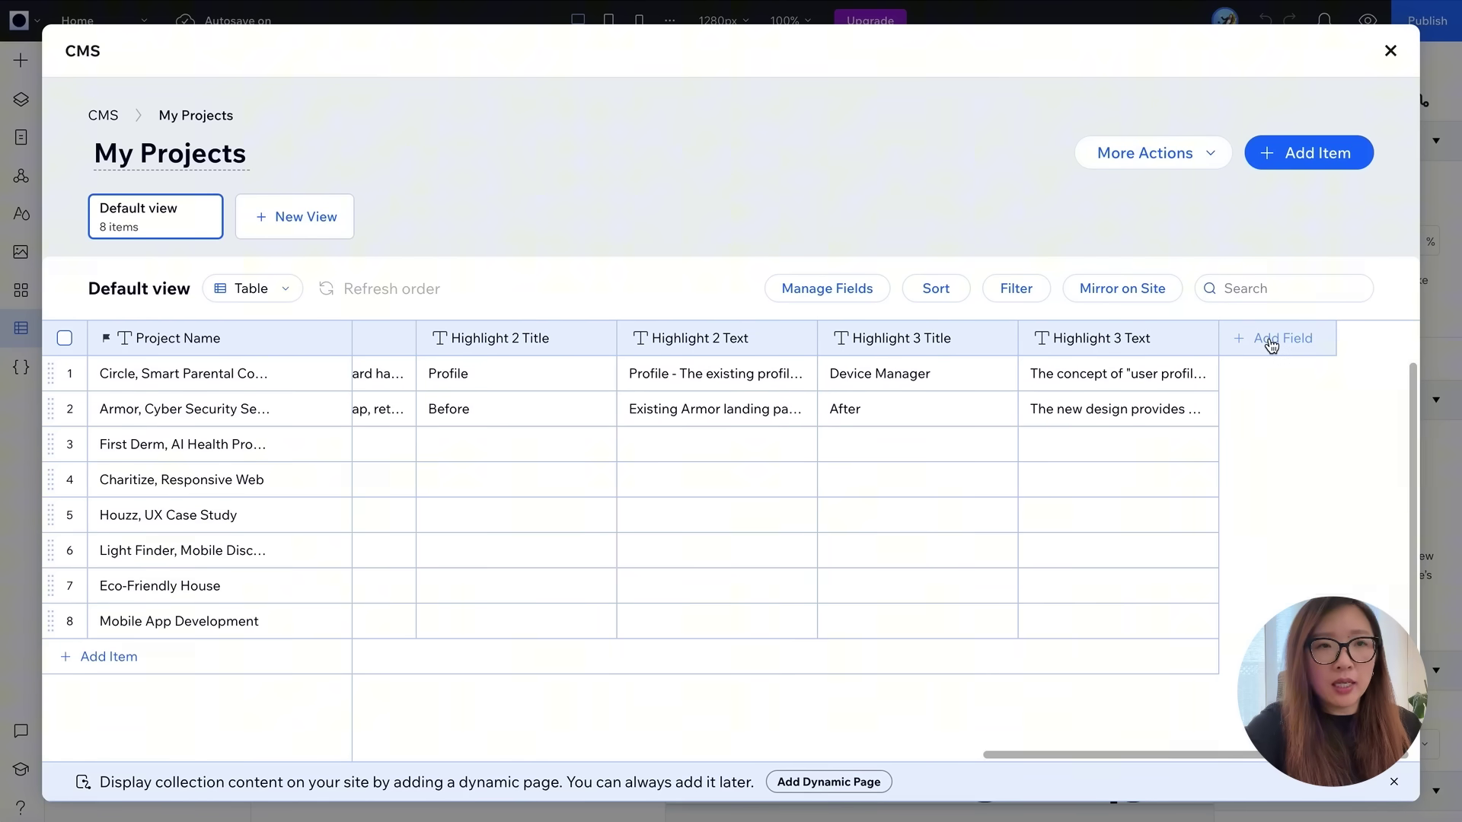
- Add an Image field named 'Highlight 1 Image' to the My Projects collection
{"action": "left_click", "coordinate": [1271, 345]}
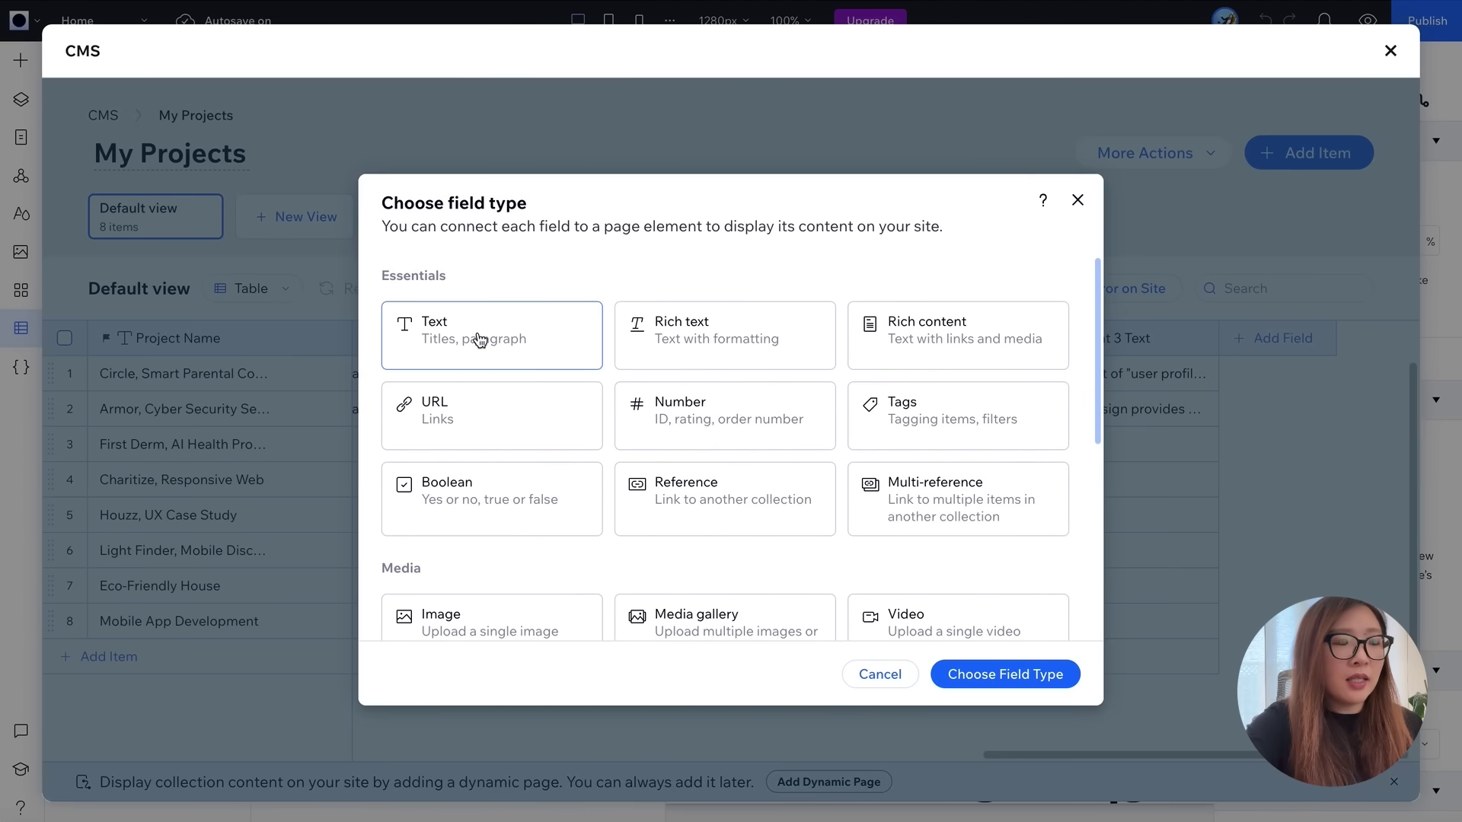
{"action": "scroll", "coordinate": [467, 587], "scroll_direction": "down", "scroll_amount": 1}
{"action": "left_click", "coordinate": [461, 593]}
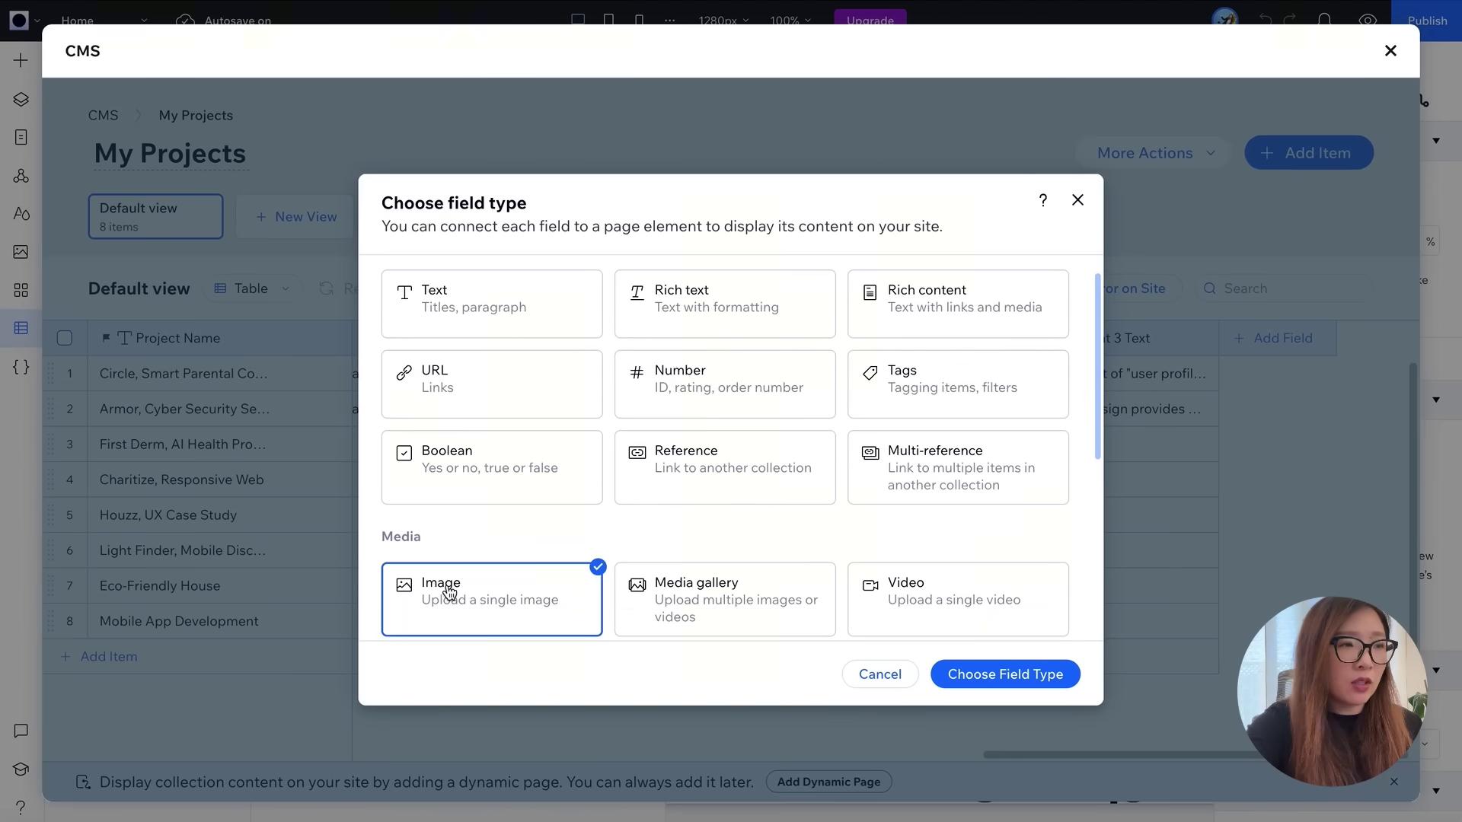
{"action": "left_click", "coordinate": [1042, 683]}
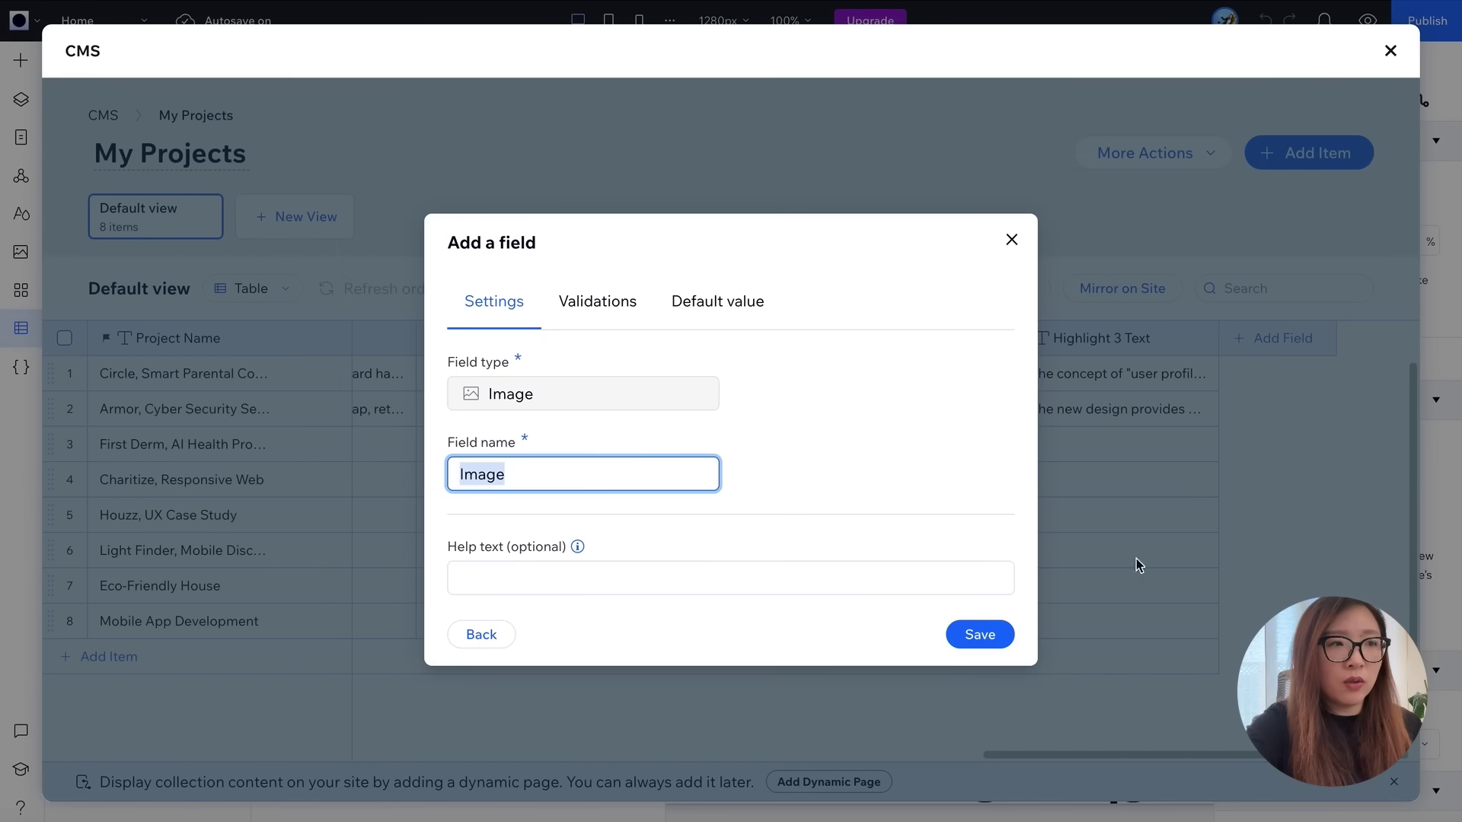
{"action": "type", "text": "High"}
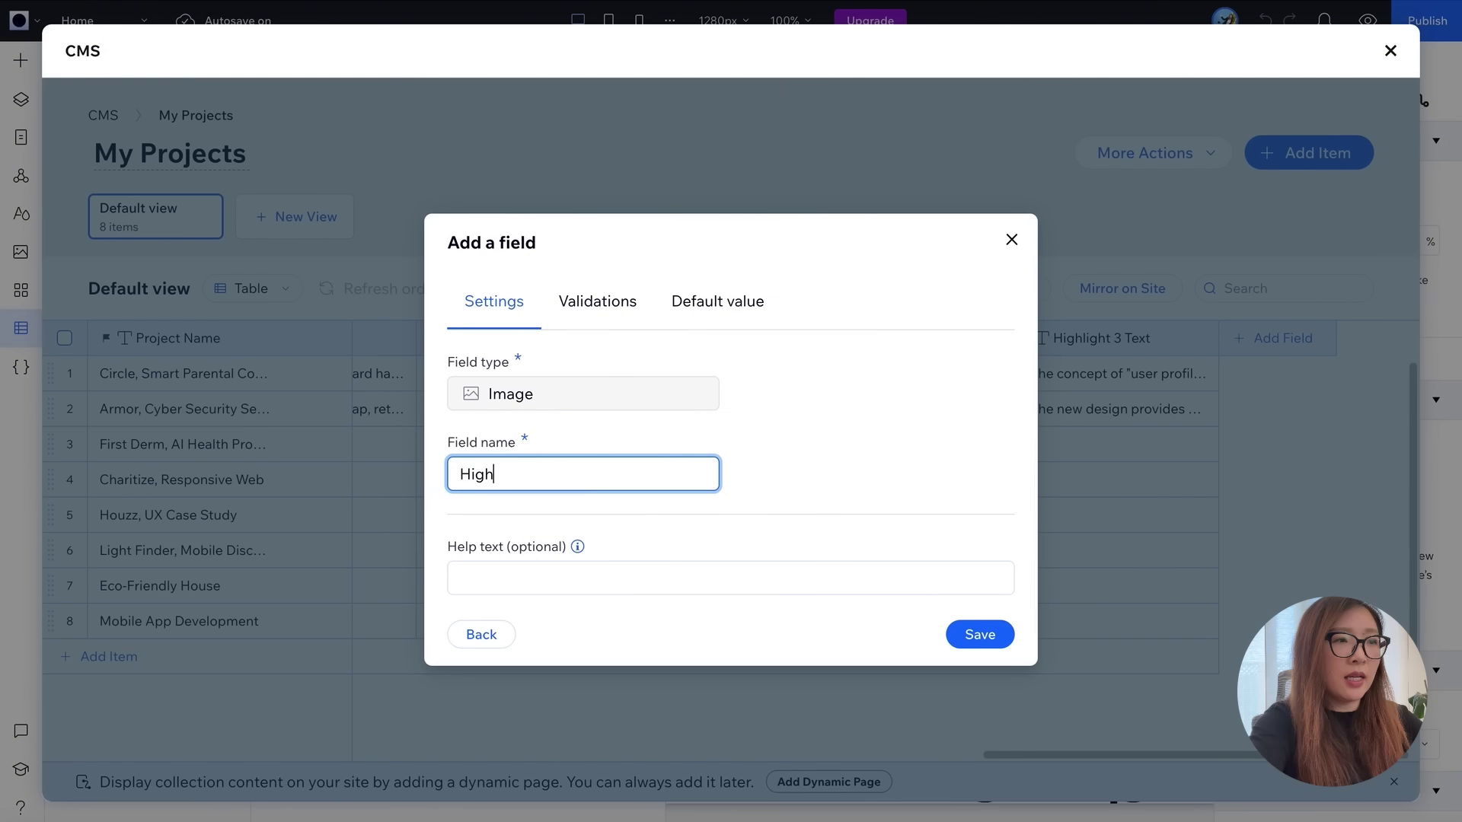
{"action": "type", "text": "light 1 Image"}
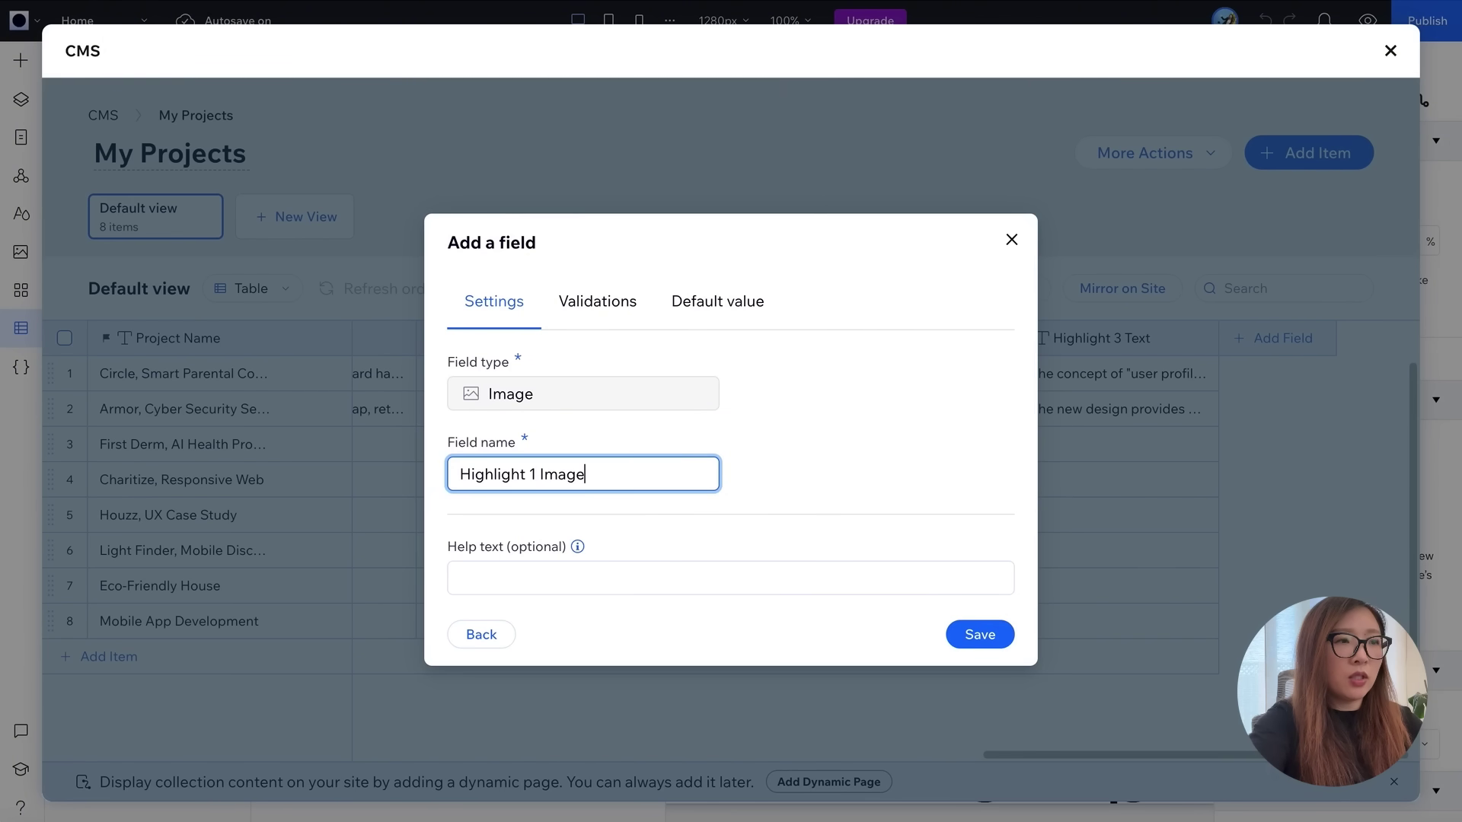
{"action": "left_click", "coordinate": [980, 635]}
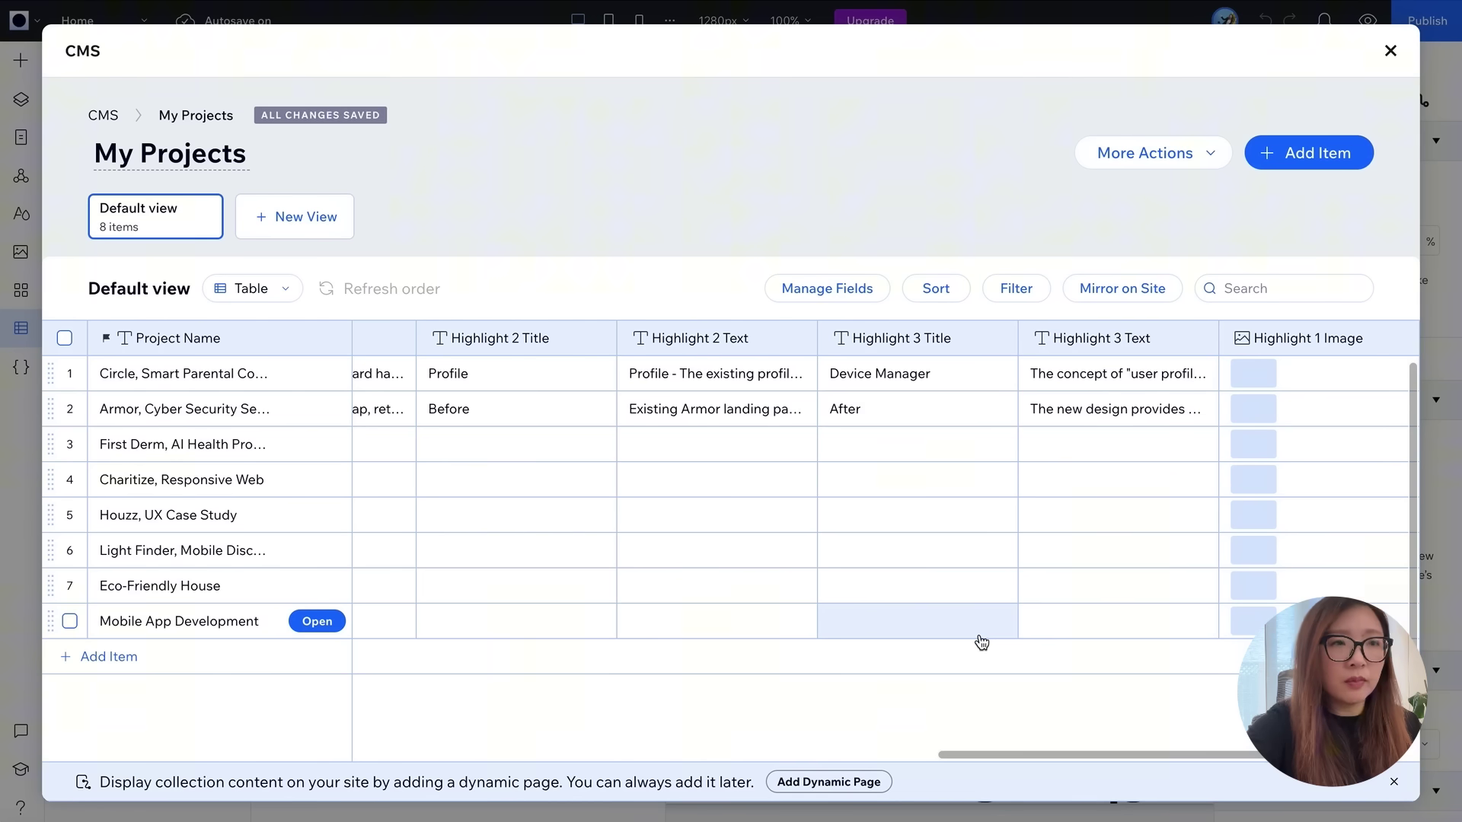
{"action": "scroll", "coordinate": [982, 642], "scroll_direction": "right", "scroll_amount": 5}
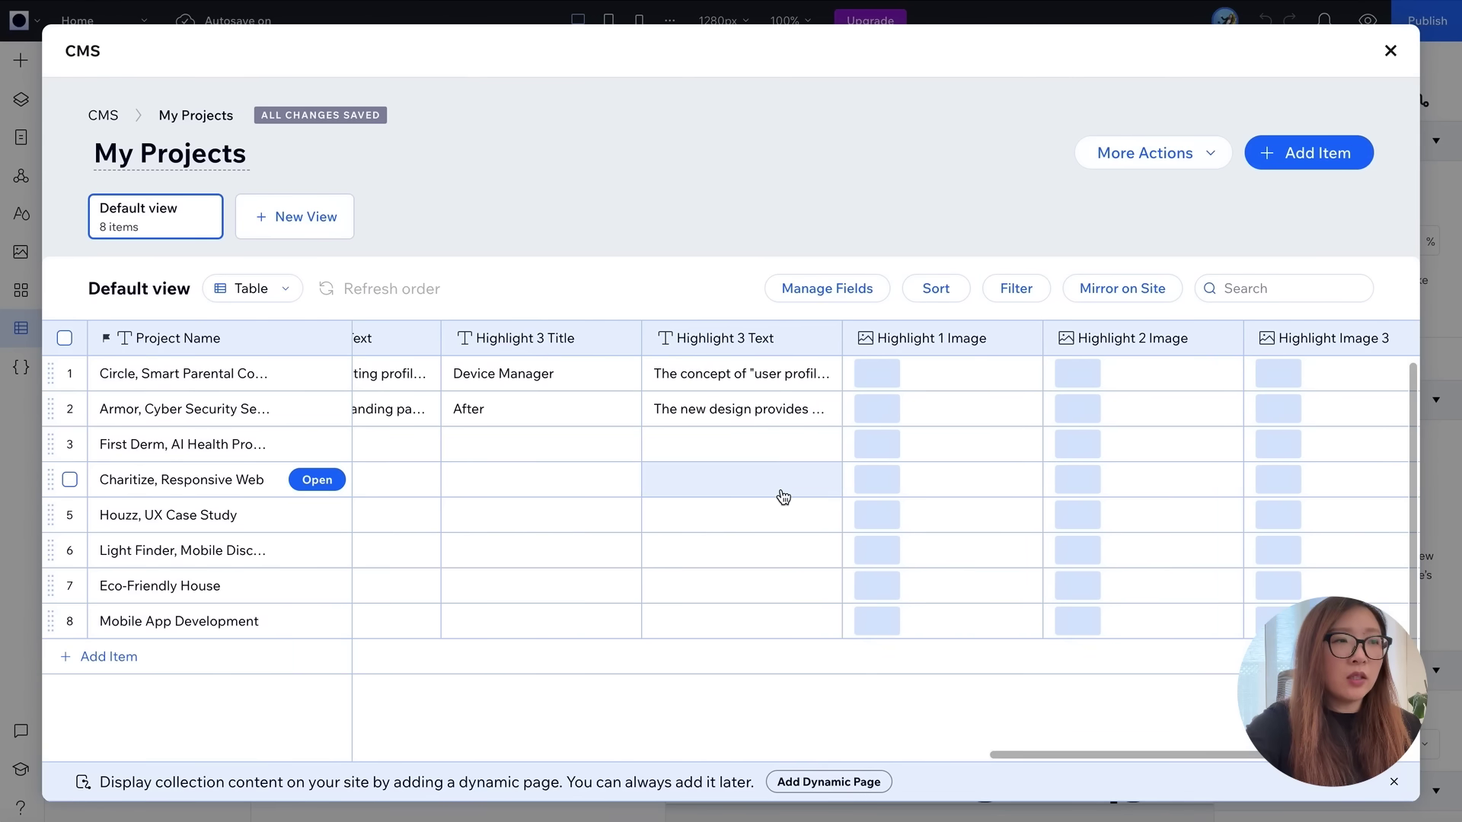
{"action": "scroll", "coordinate": [783, 496], "scroll_direction": "left", "scroll_amount": 15}
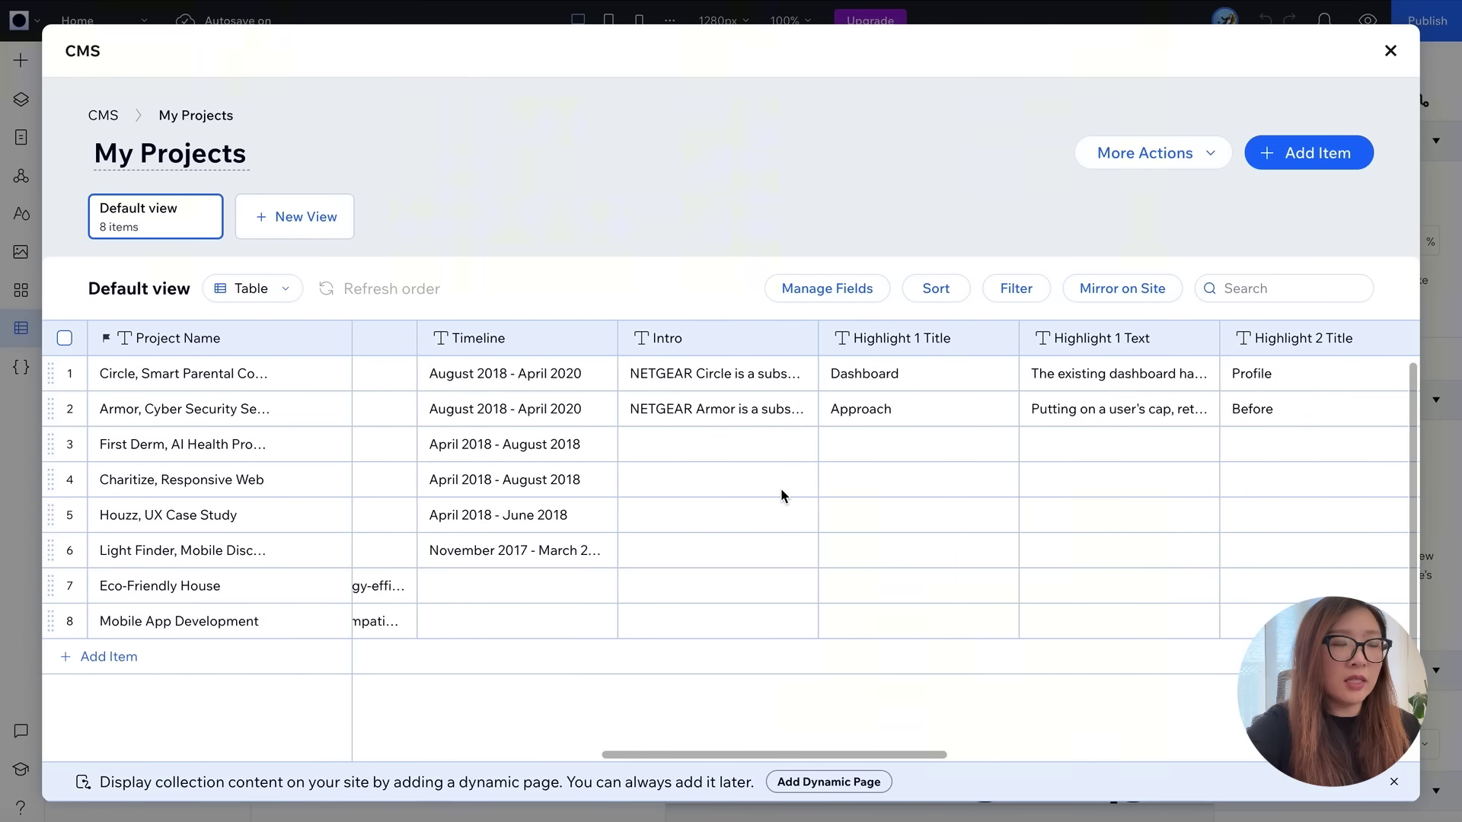
{"action": "scroll", "coordinate": [783, 496], "scroll_direction": "left", "scroll_amount": 8}
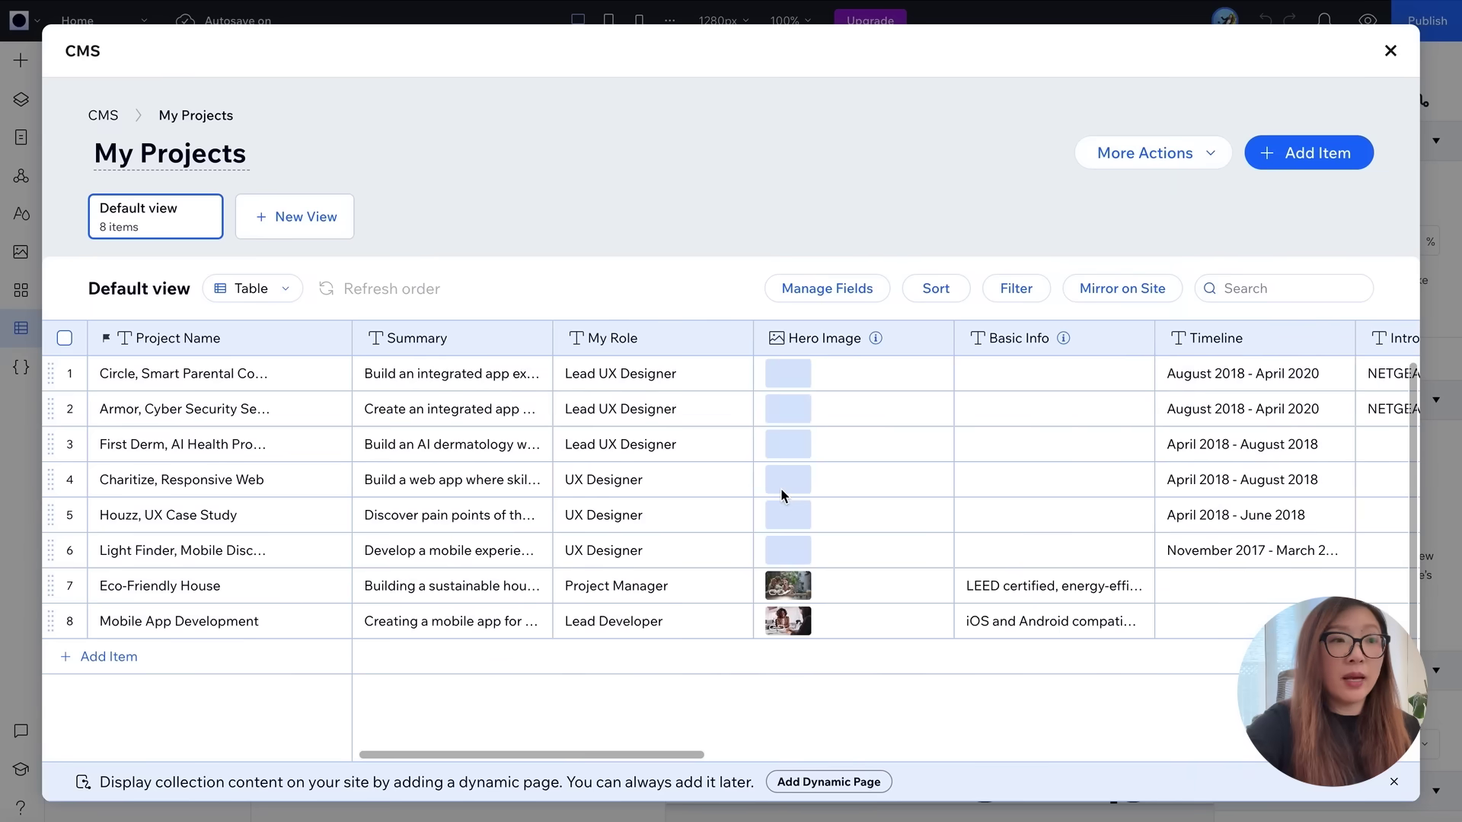
- Set the Circle project's Hero Image to cover_circle.jpg from the Portfolio folder
{"action": "left_click", "coordinate": [800, 383]}
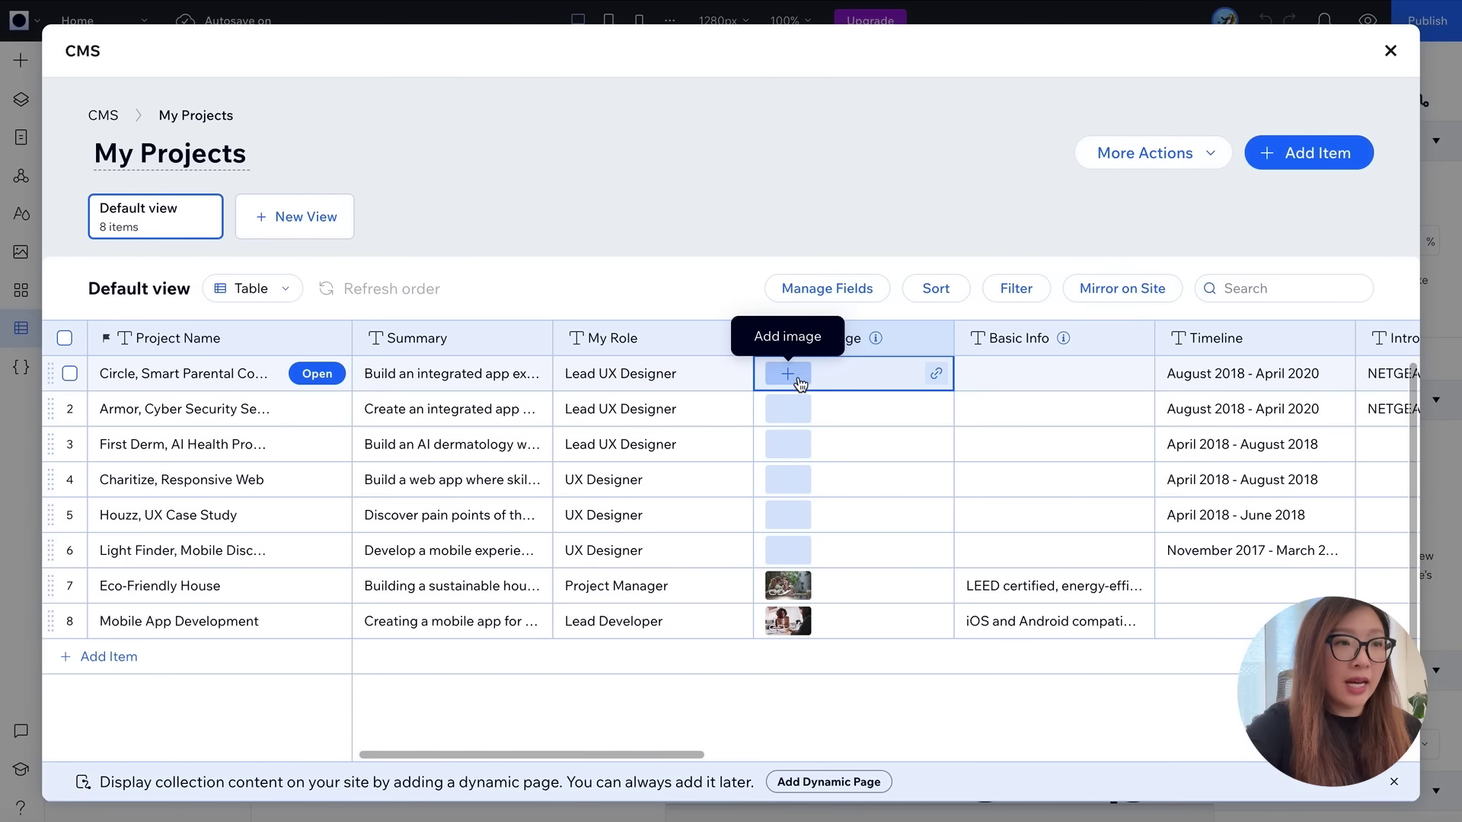
{"action": "left_click", "coordinate": [788, 374]}
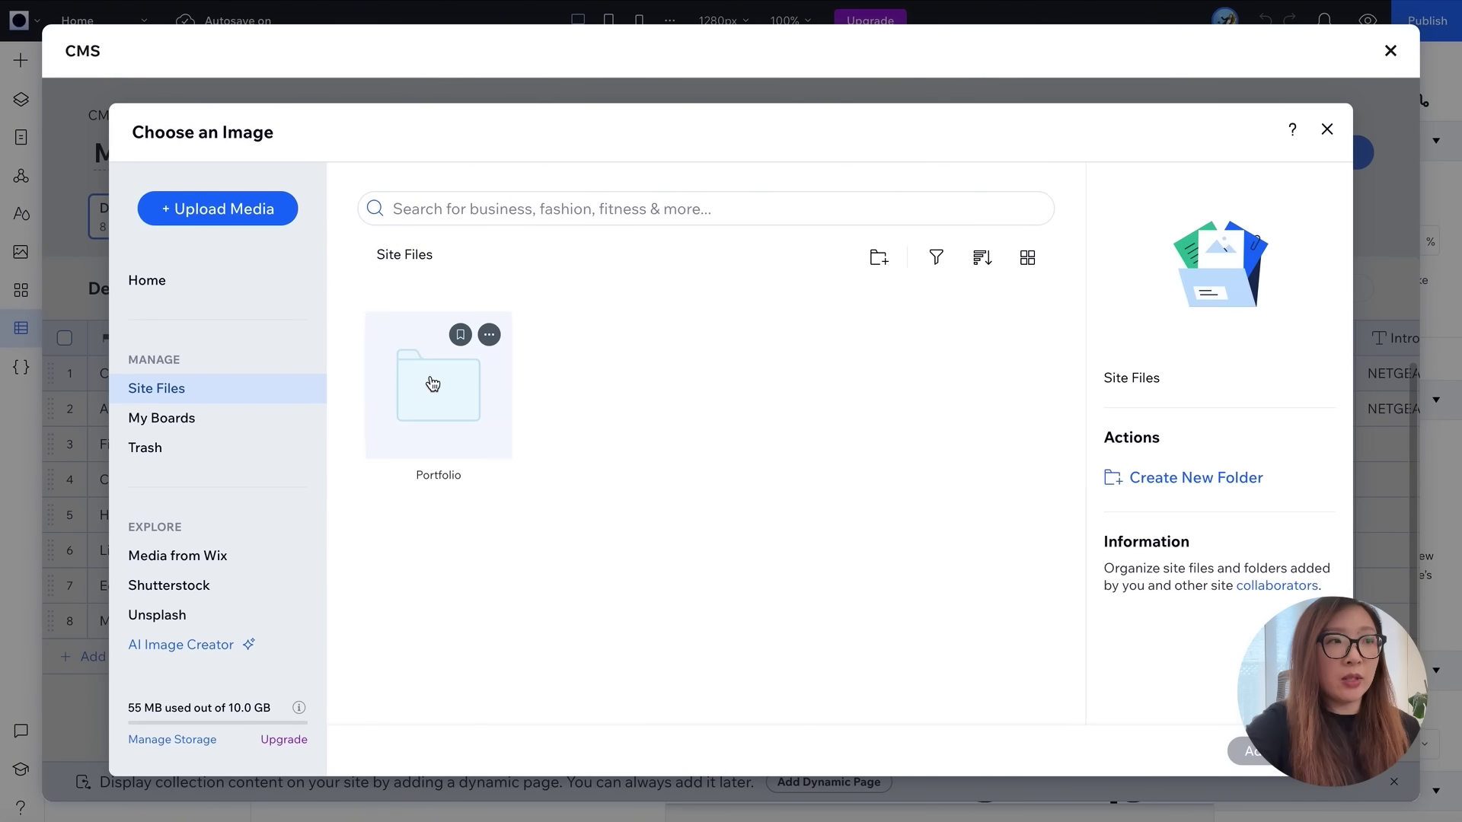
{"action": "double_click", "coordinate": [433, 382]}
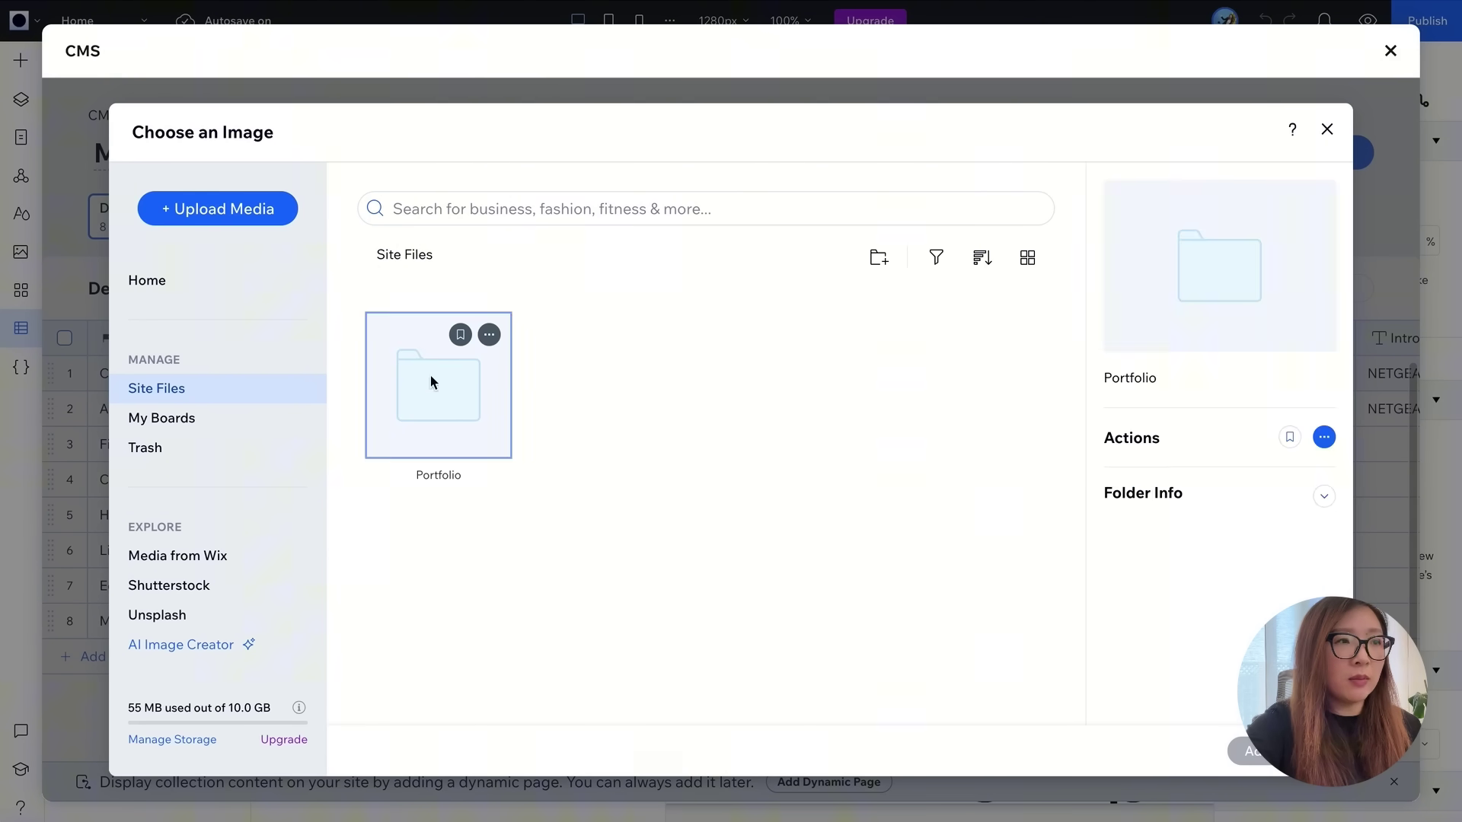
{"action": "left_click", "coordinate": [604, 591]}
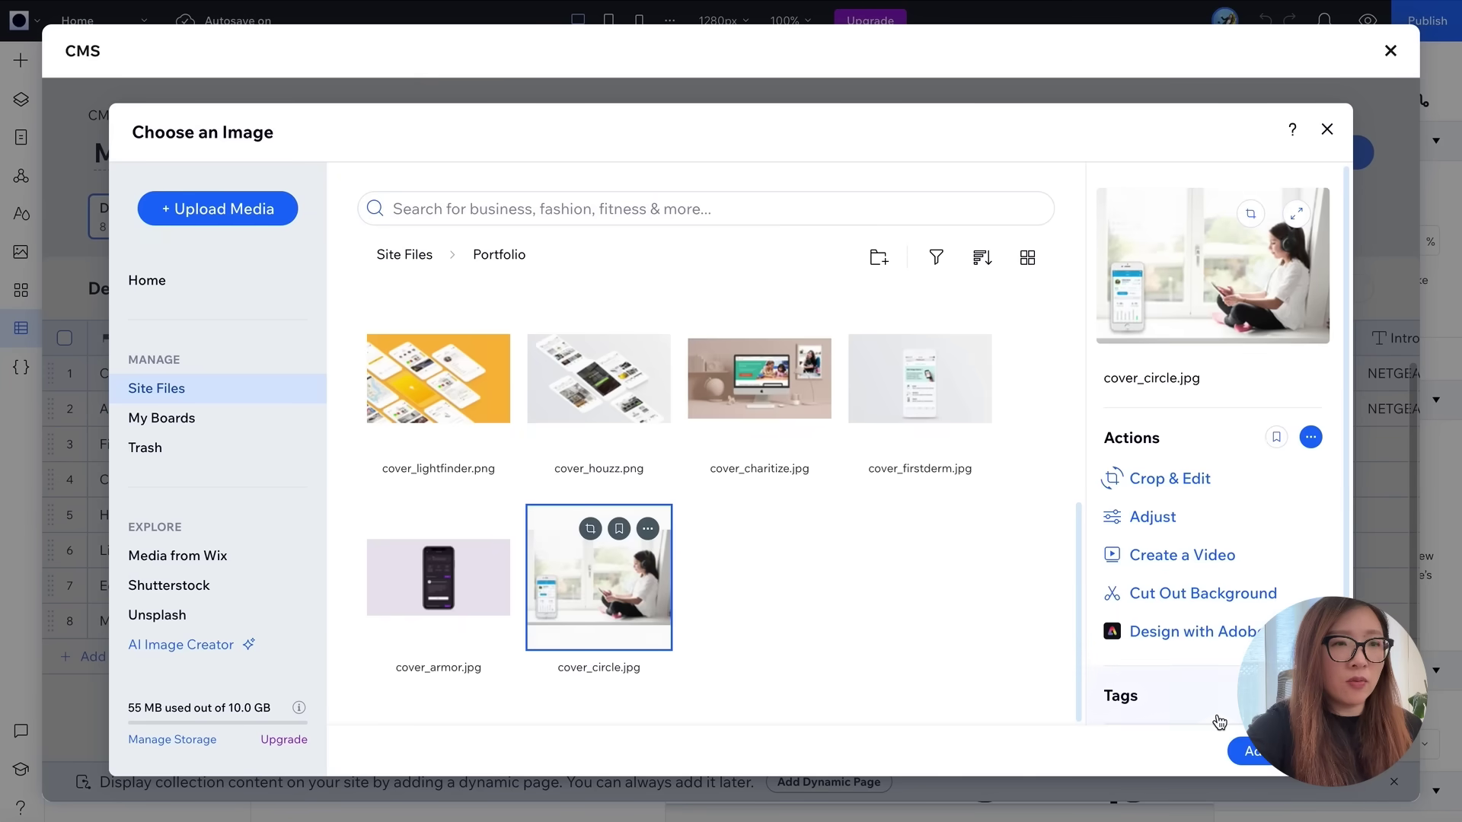
{"action": "left_click", "coordinate": [1252, 752]}
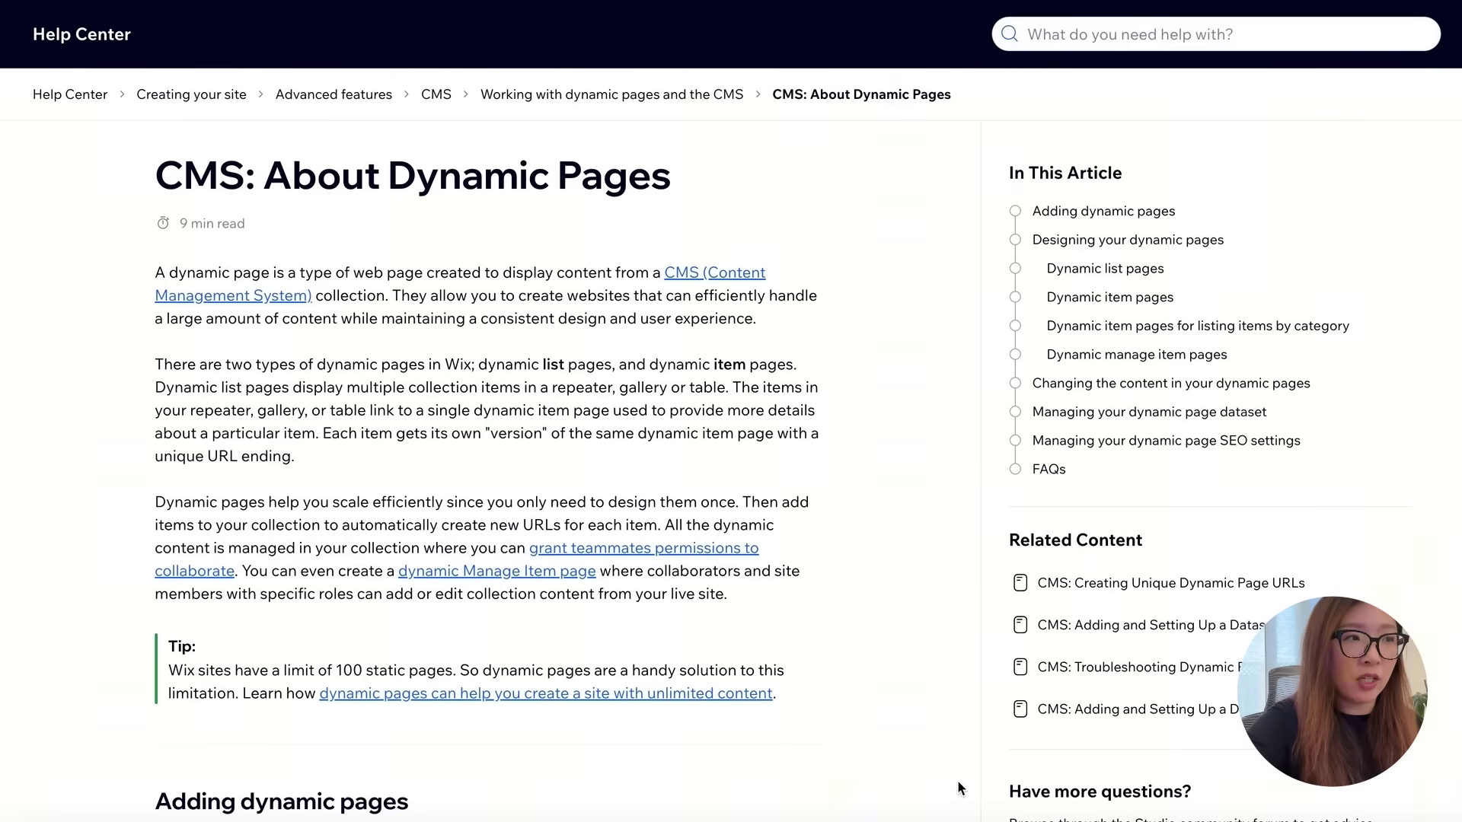
- Scroll the 'CMS: About Dynamic Pages' article down to the Adding dynamic pages section
{"action": "scroll", "coordinate": [793, 355], "scroll_direction": "down", "scroll_amount": 3}
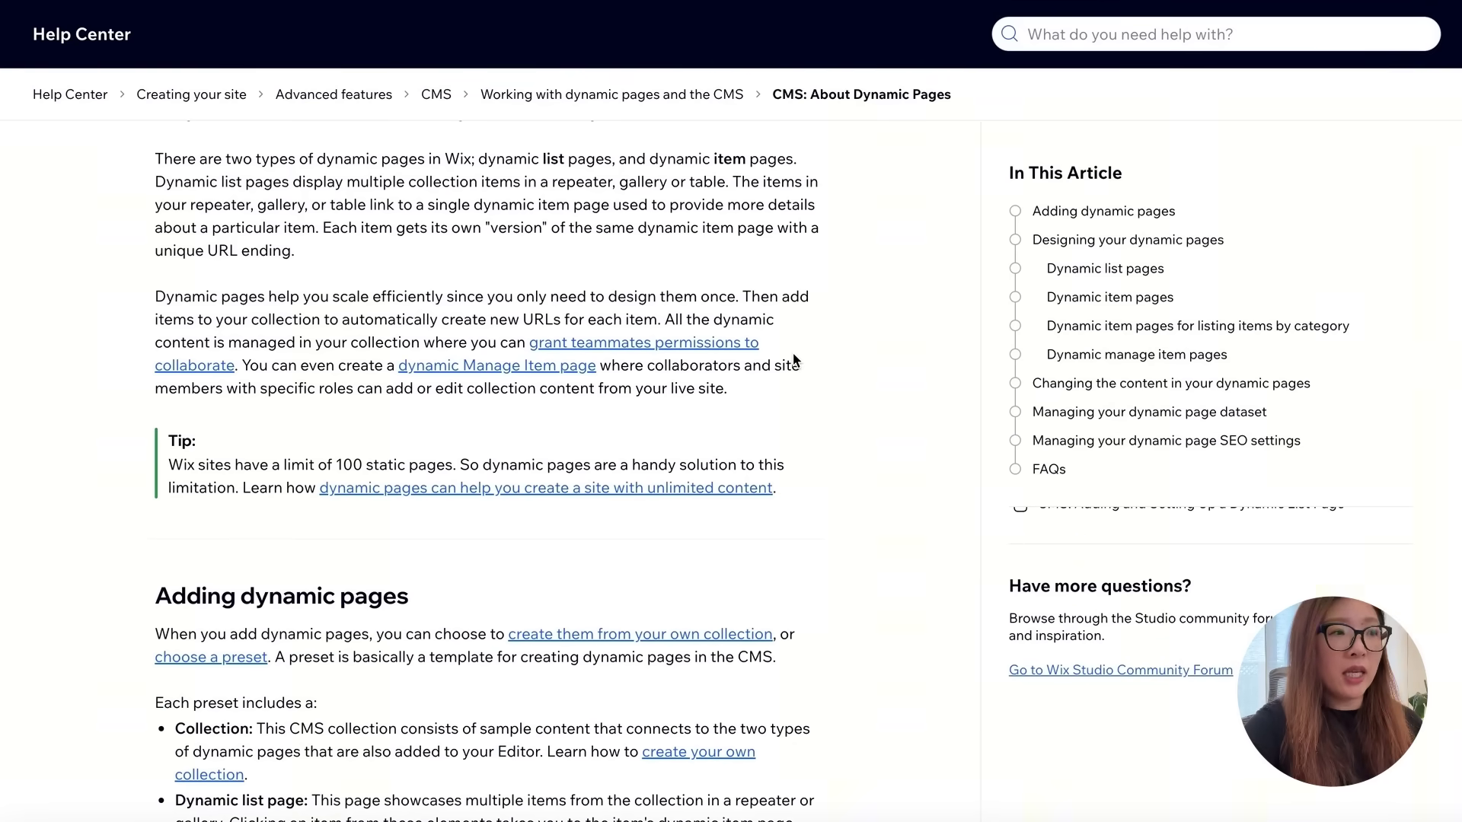
{"action": "scroll", "coordinate": [793, 359], "scroll_direction": "down", "scroll_amount": 4}
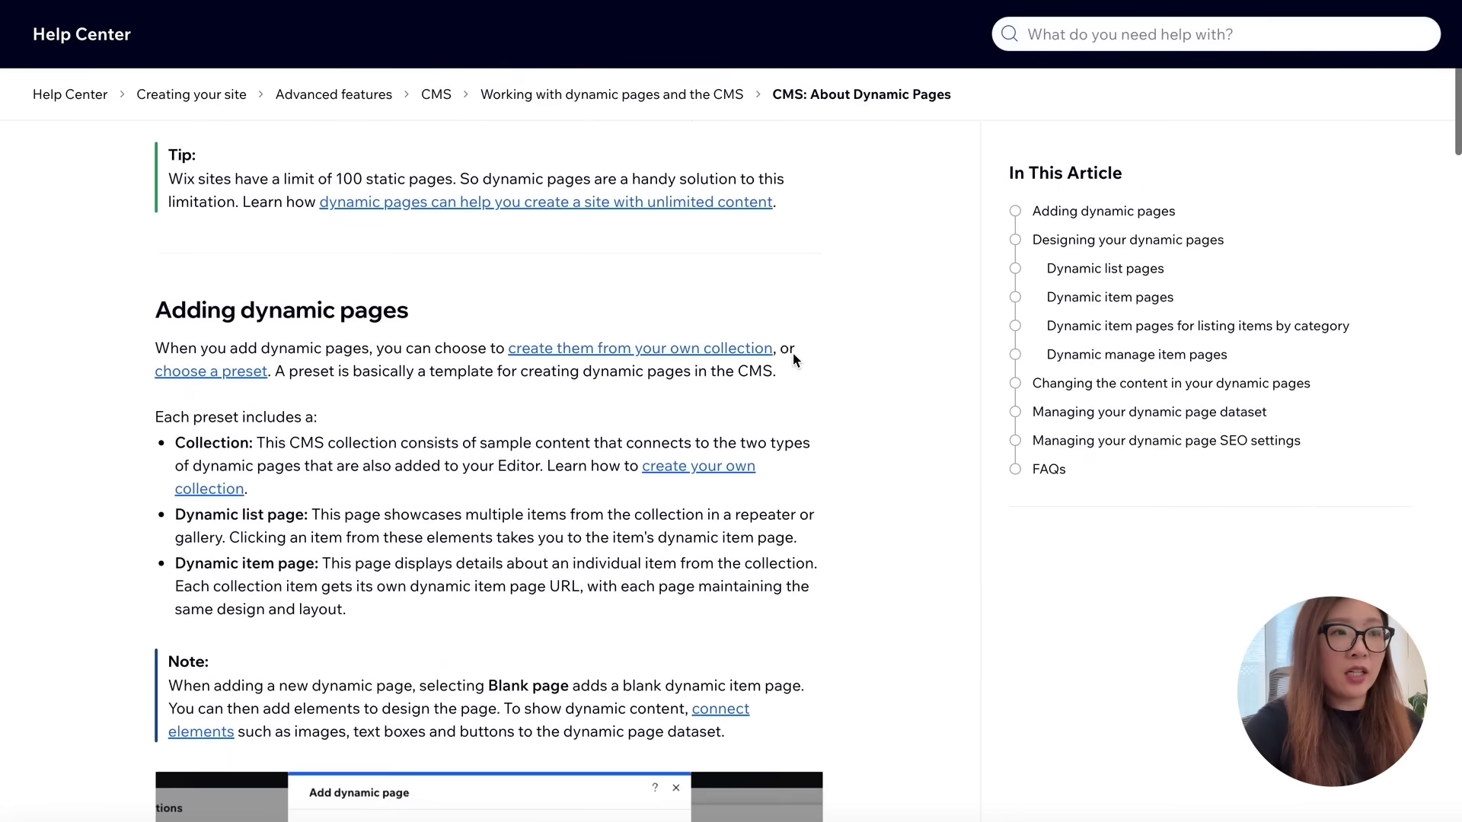
{"action": "scroll", "coordinate": [793, 358], "scroll_direction": "down", "scroll_amount": 2}
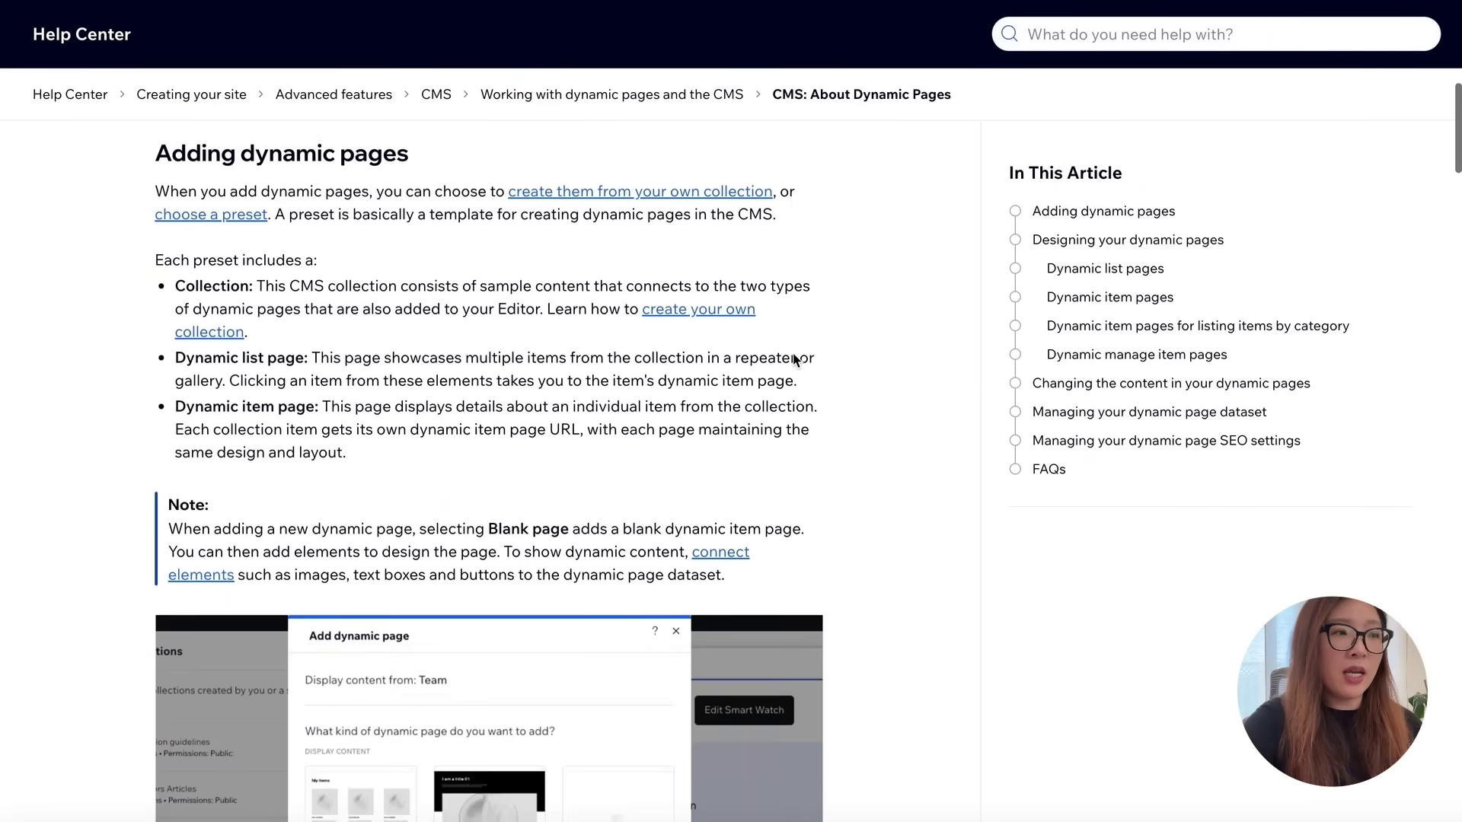
{"action": "scroll", "coordinate": [792, 358], "scroll_direction": "down", "scroll_amount": 1}
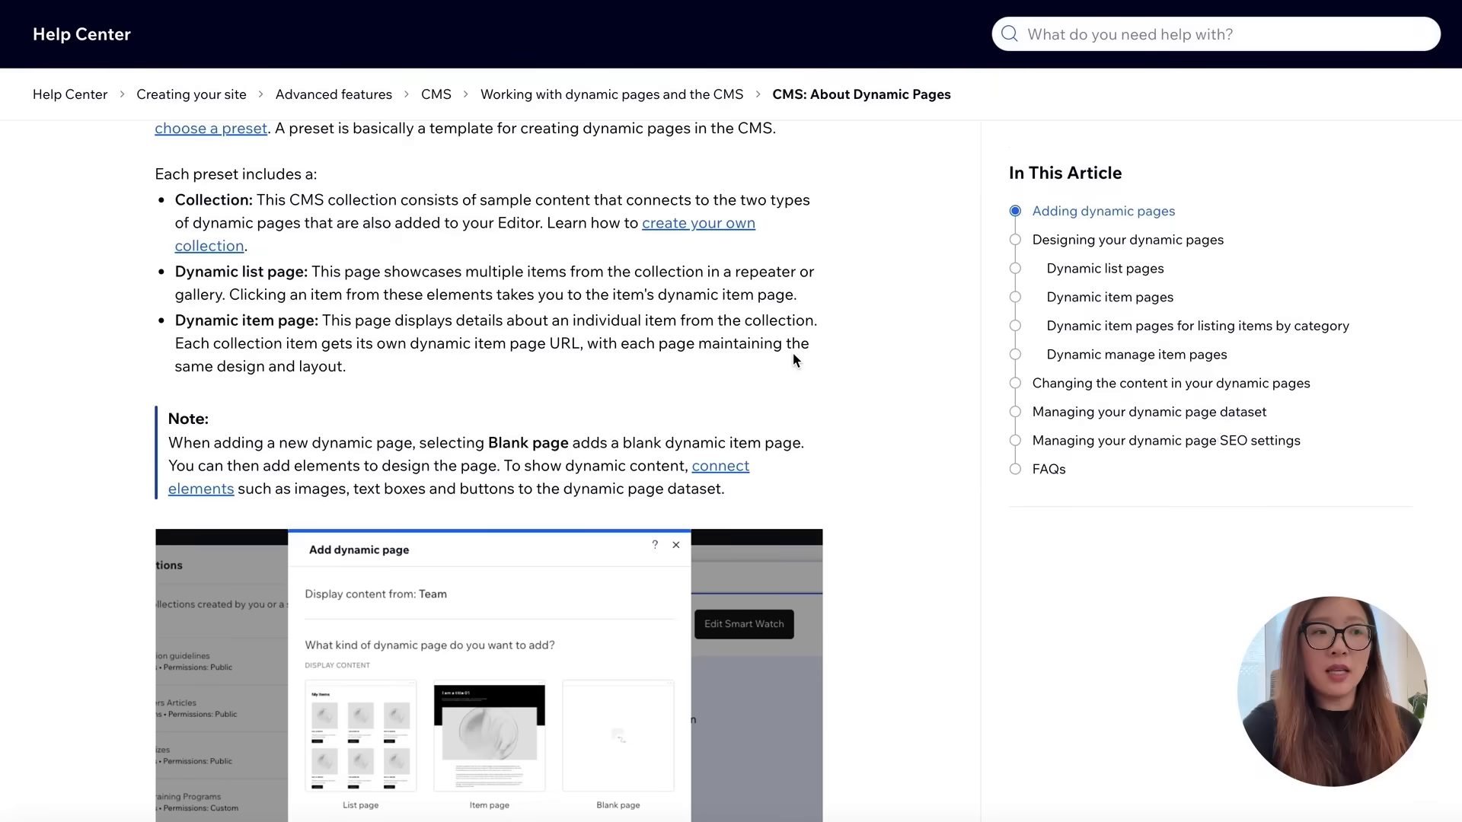
{"action": "scroll", "coordinate": [793, 359], "scroll_direction": "down", "scroll_amount": 3}
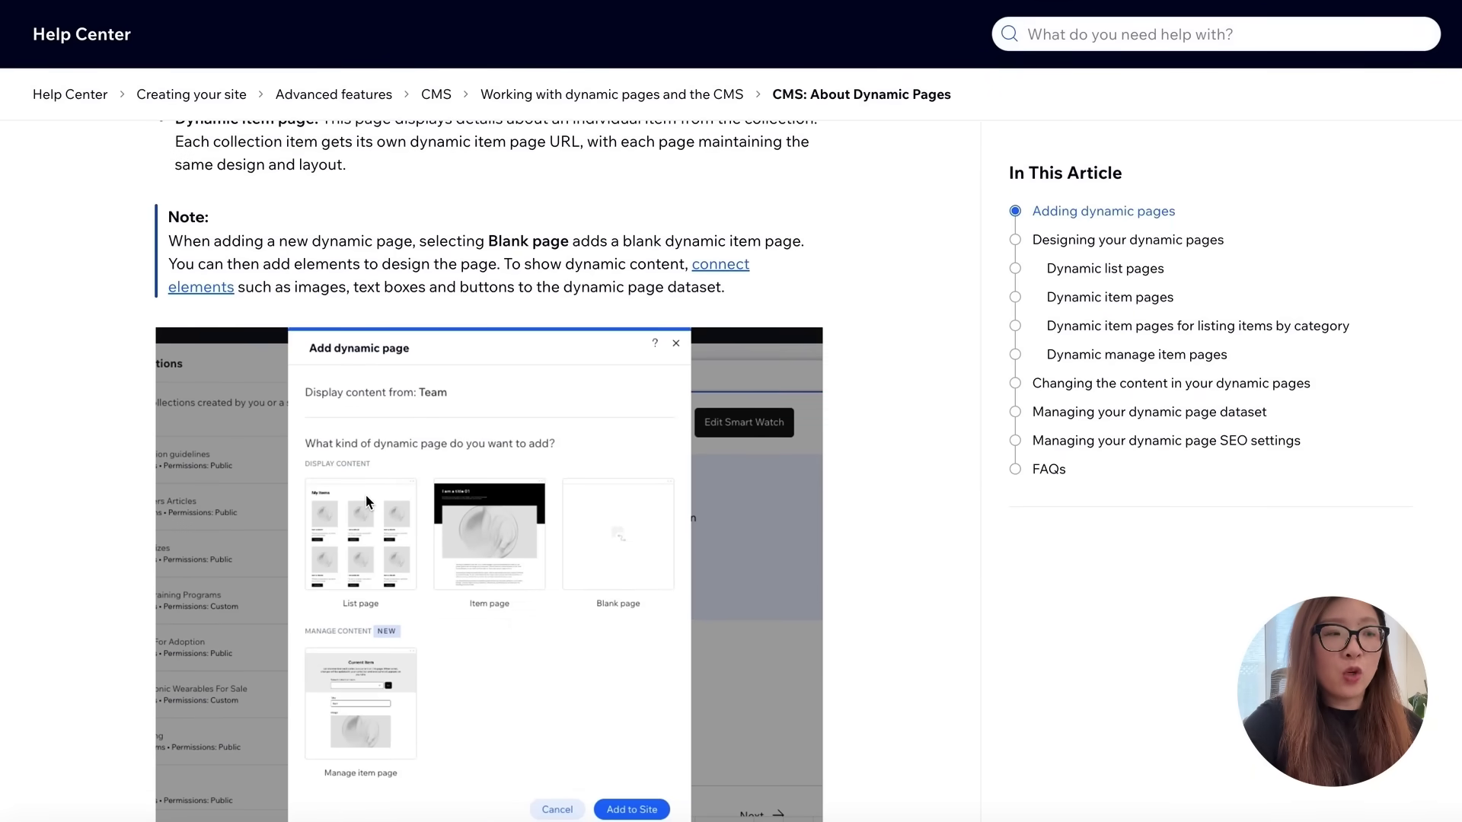
{"action": "scroll", "coordinate": [737, 528], "scroll_direction": "down", "scroll_amount": 1}
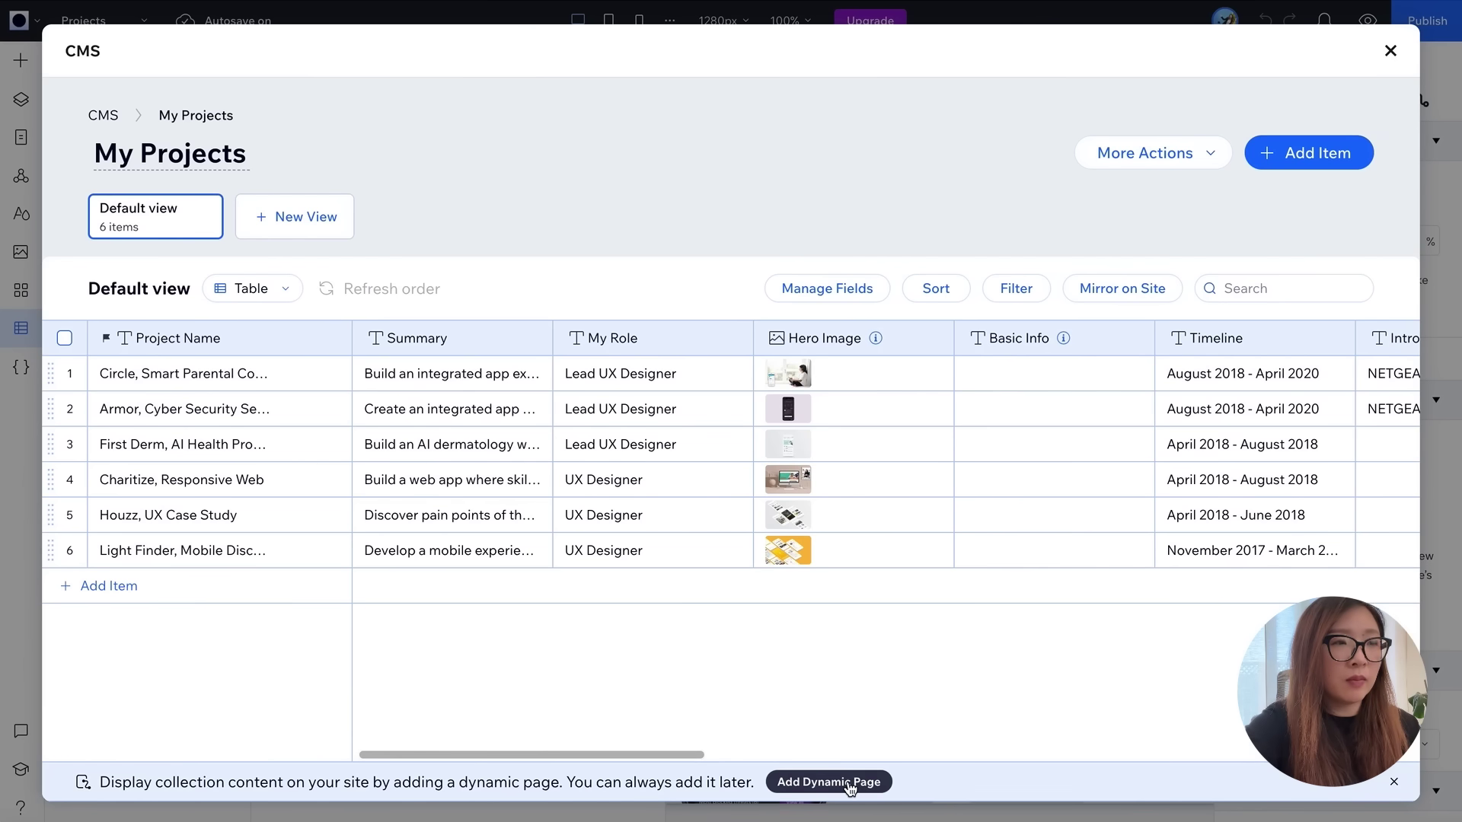
- Add a List-type dynamic page for the My Projects collection to the site
{"action": "left_click", "coordinate": [849, 784]}
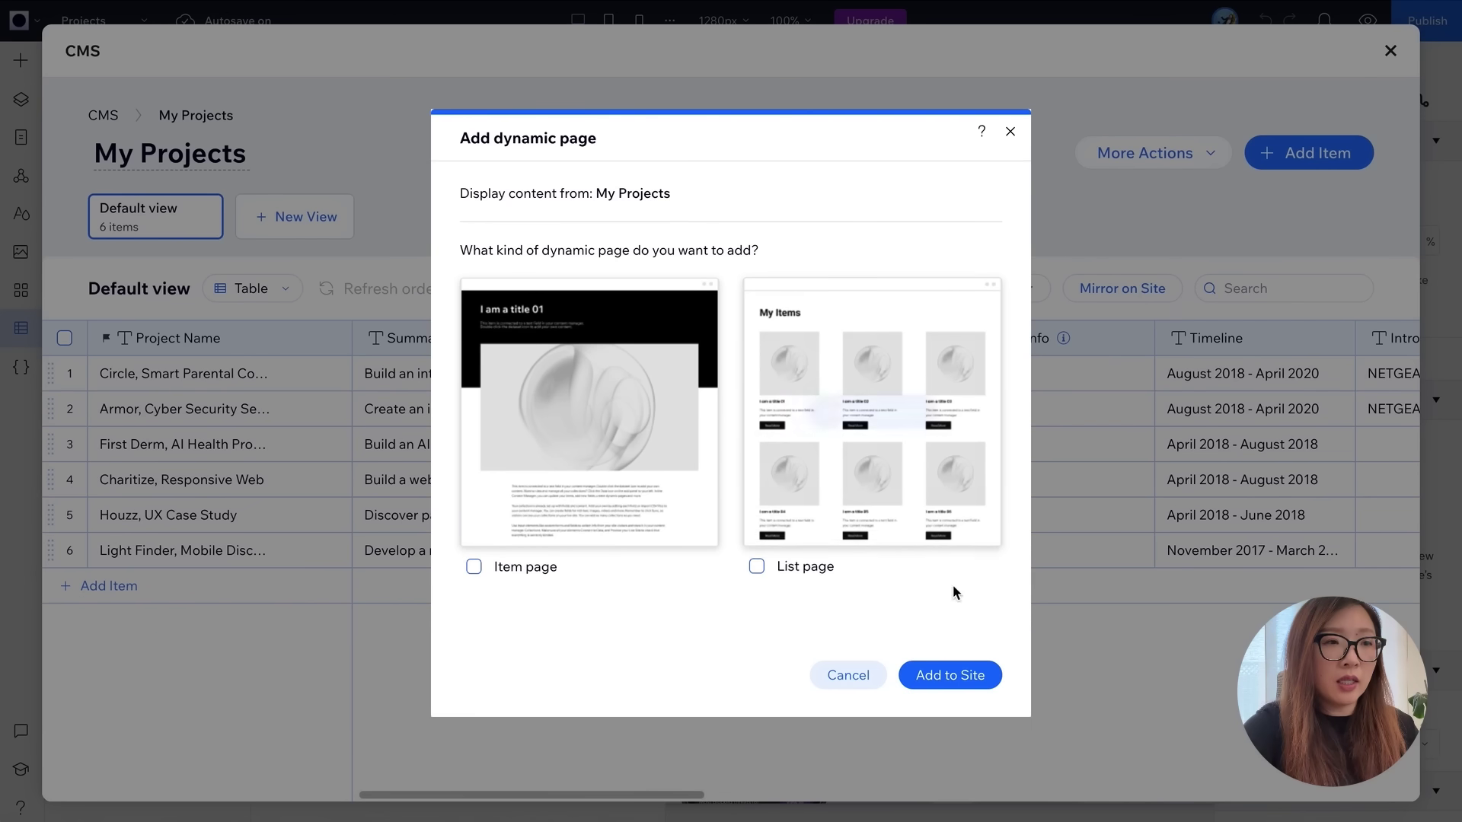
{"action": "left_click", "coordinate": [756, 567]}
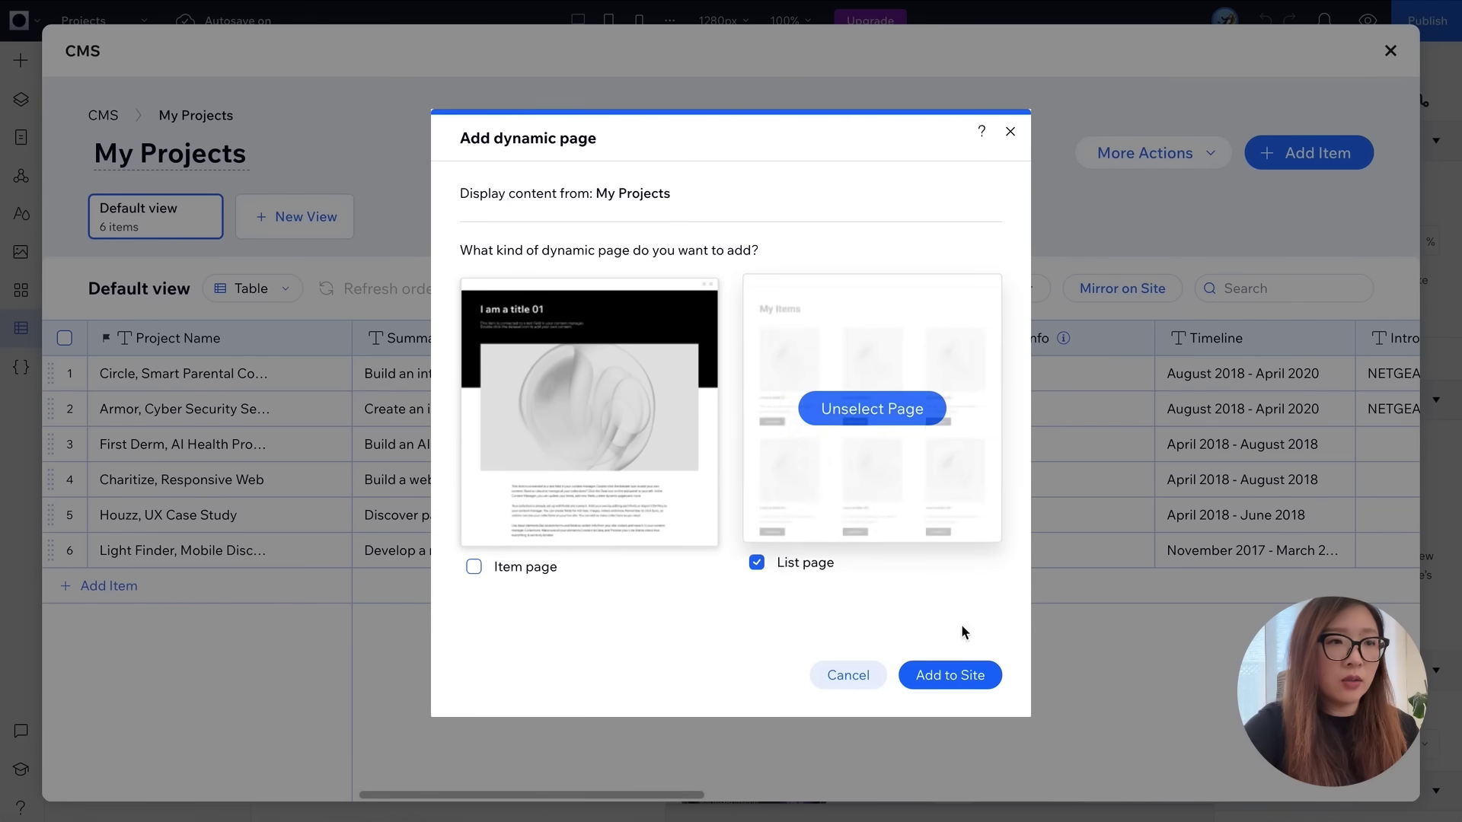
{"action": "left_click", "coordinate": [969, 676]}
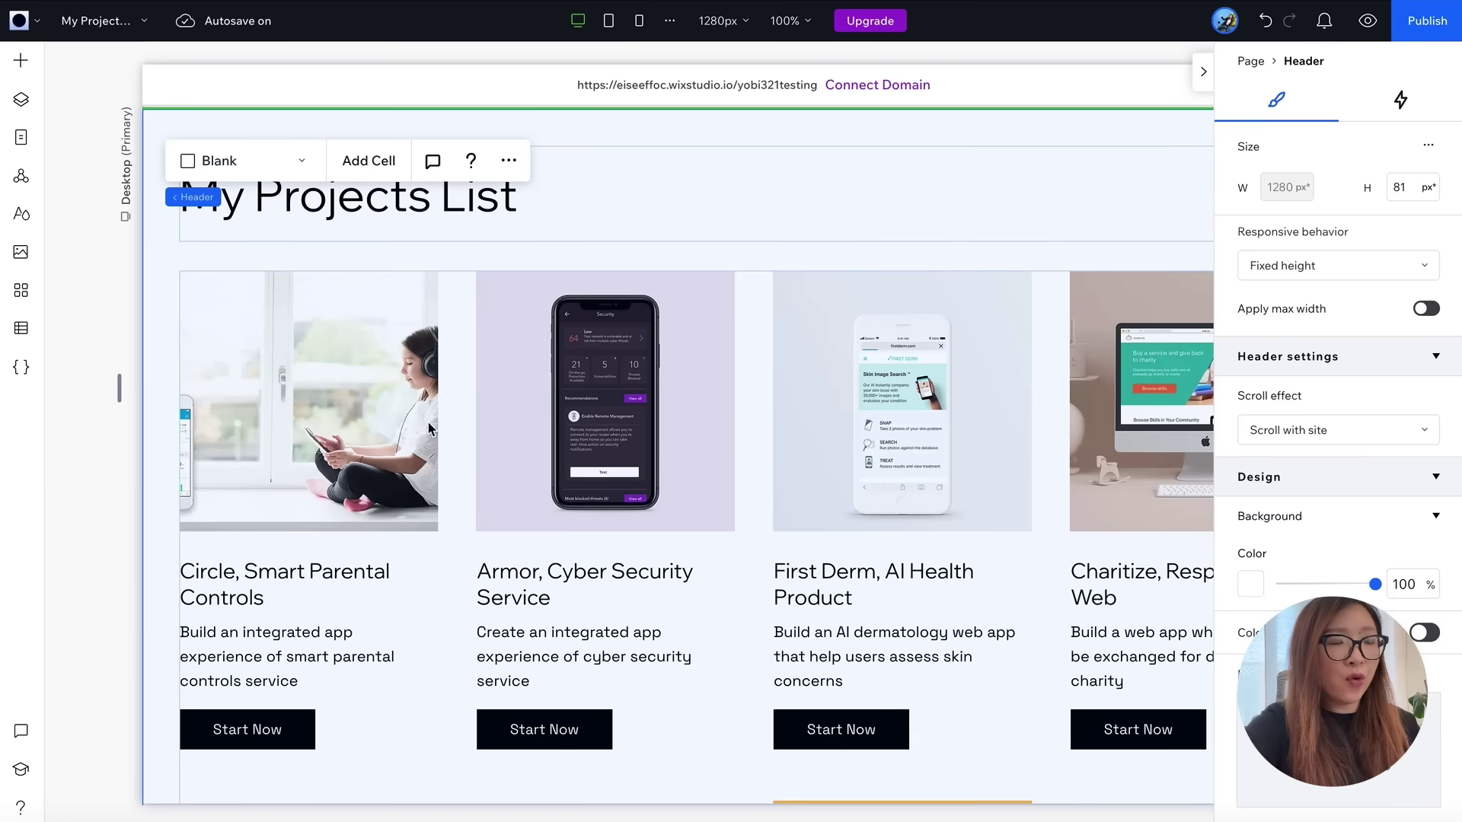
- Select the project-cards Repeater in Layers and lower its items per row from 4 to 2
{"action": "left_click", "coordinate": [358, 393]}
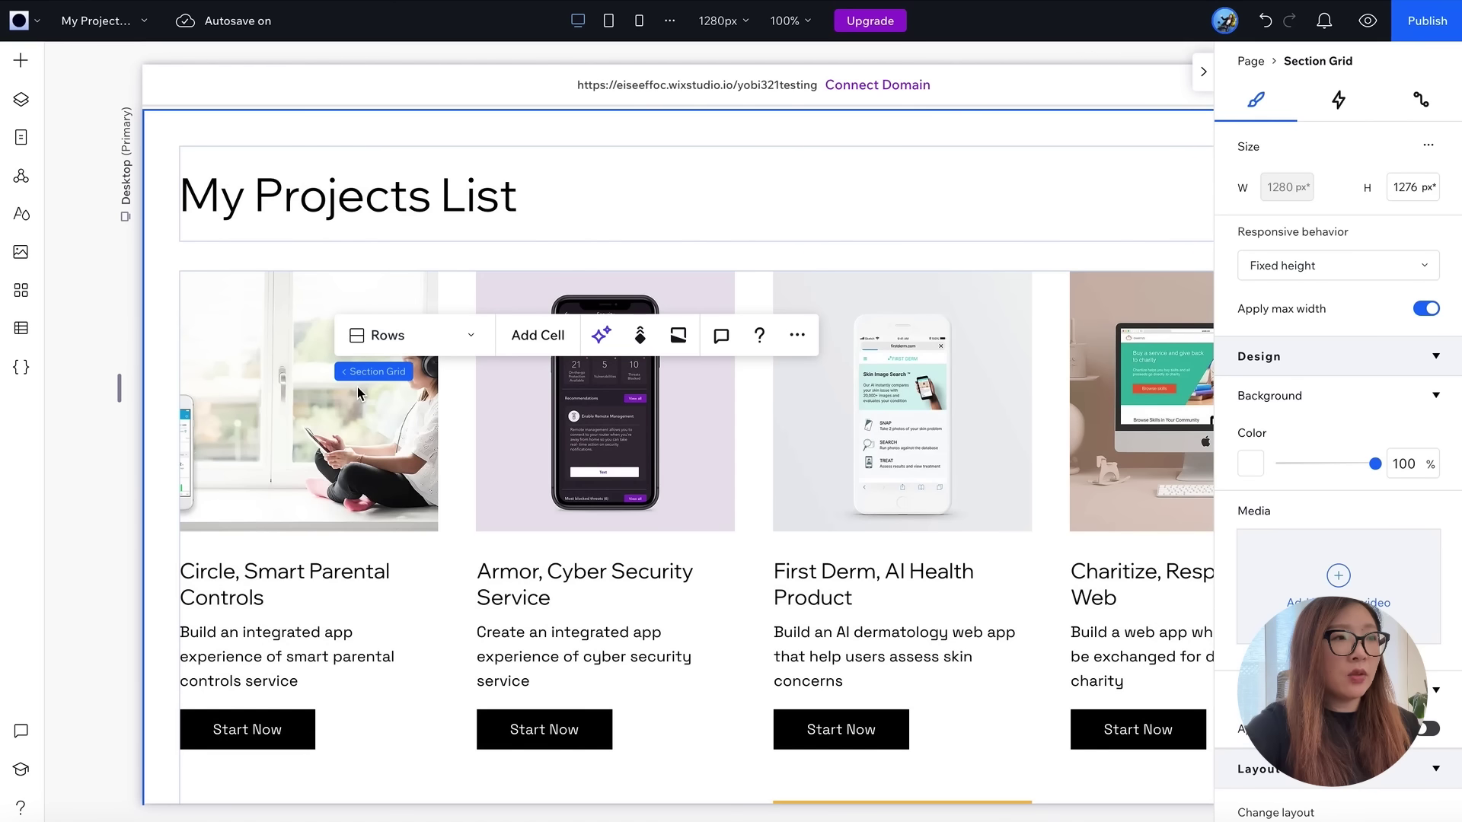
{"action": "left_click", "coordinate": [294, 409]}
{"action": "left_click", "coordinate": [21, 99]}
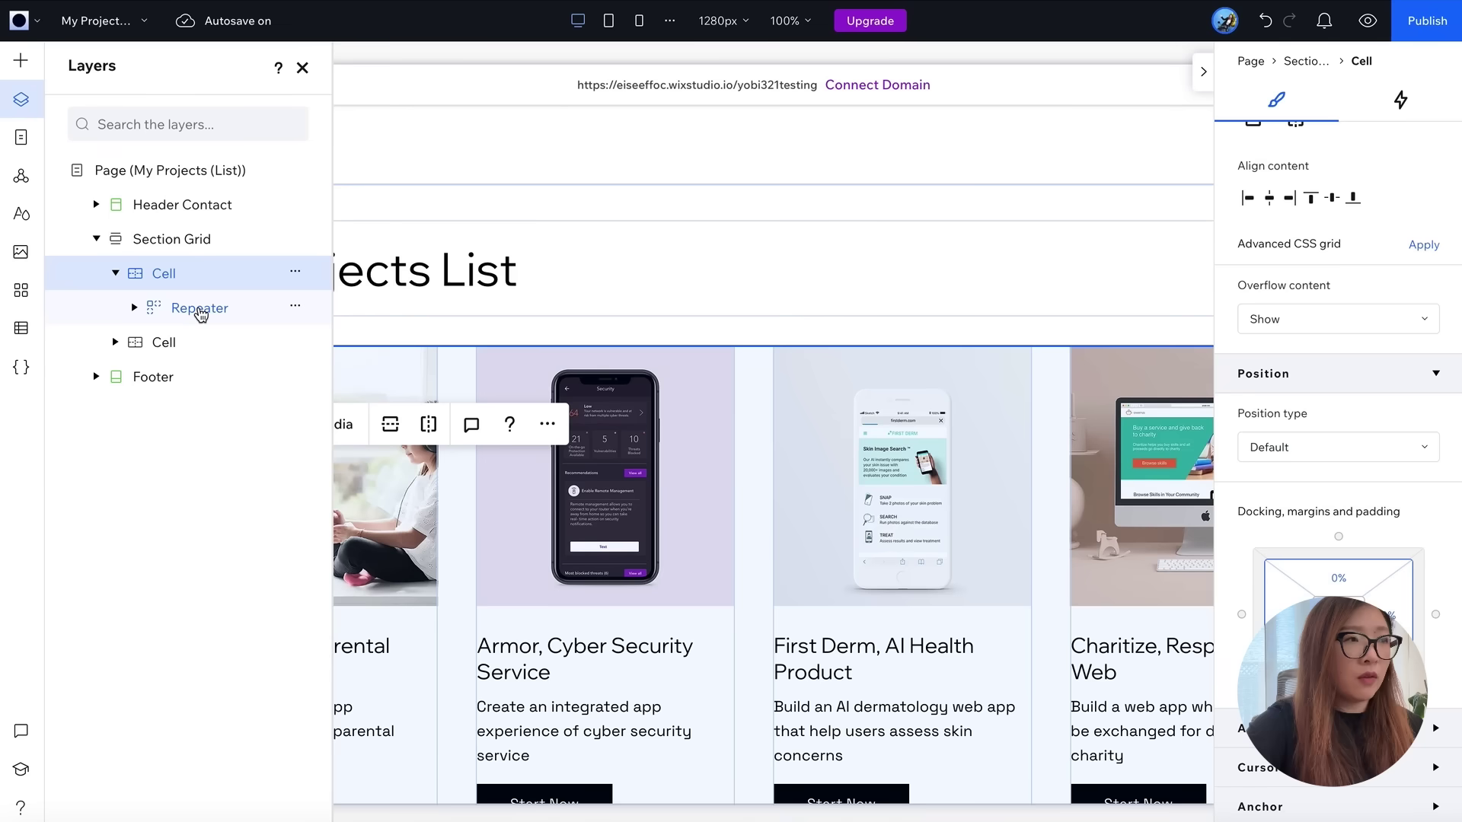
{"action": "left_click", "coordinate": [199, 309]}
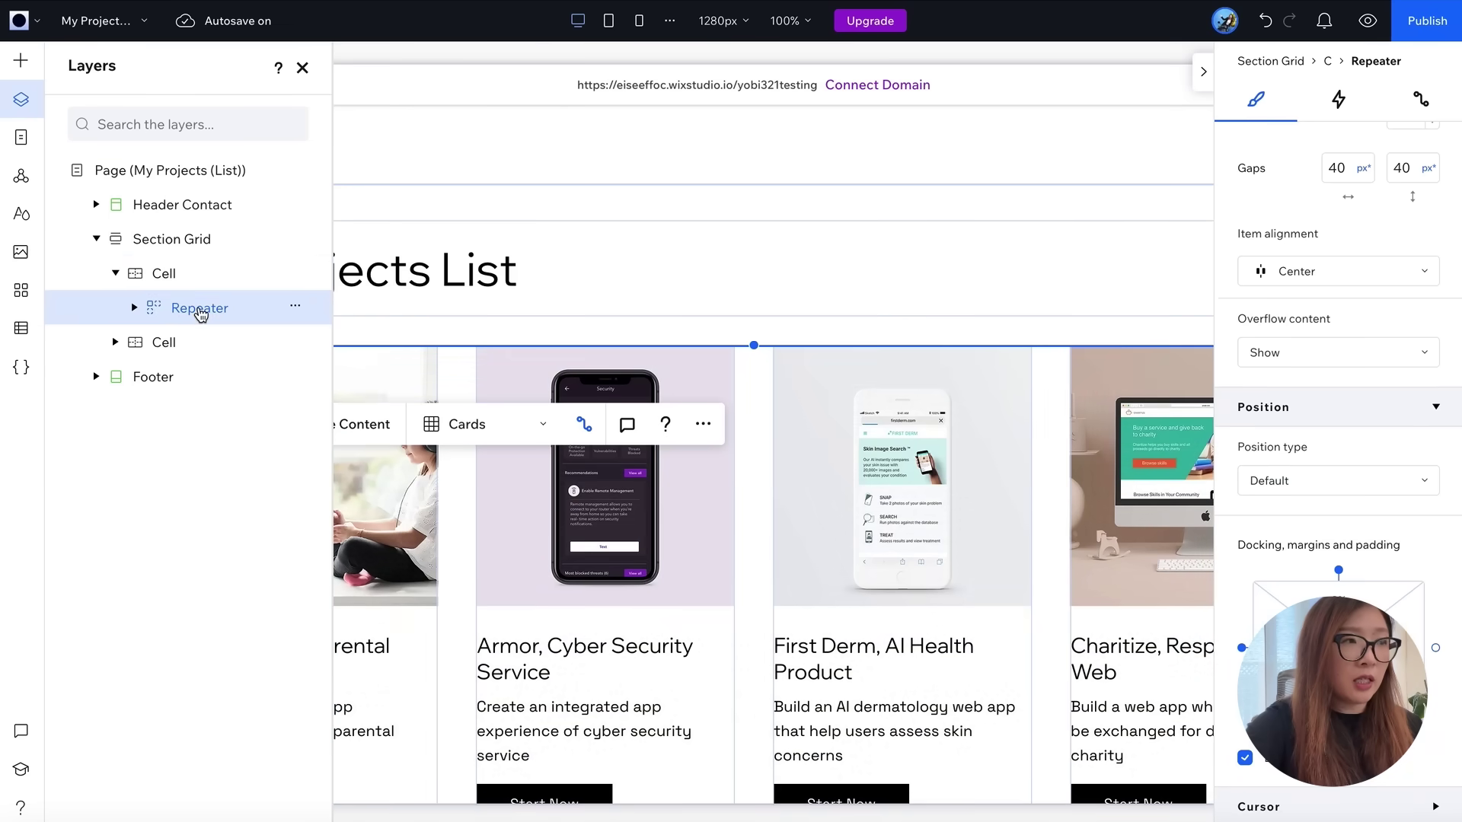
{"action": "scroll", "coordinate": [1398, 349], "scroll_direction": "up", "scroll_amount": 10}
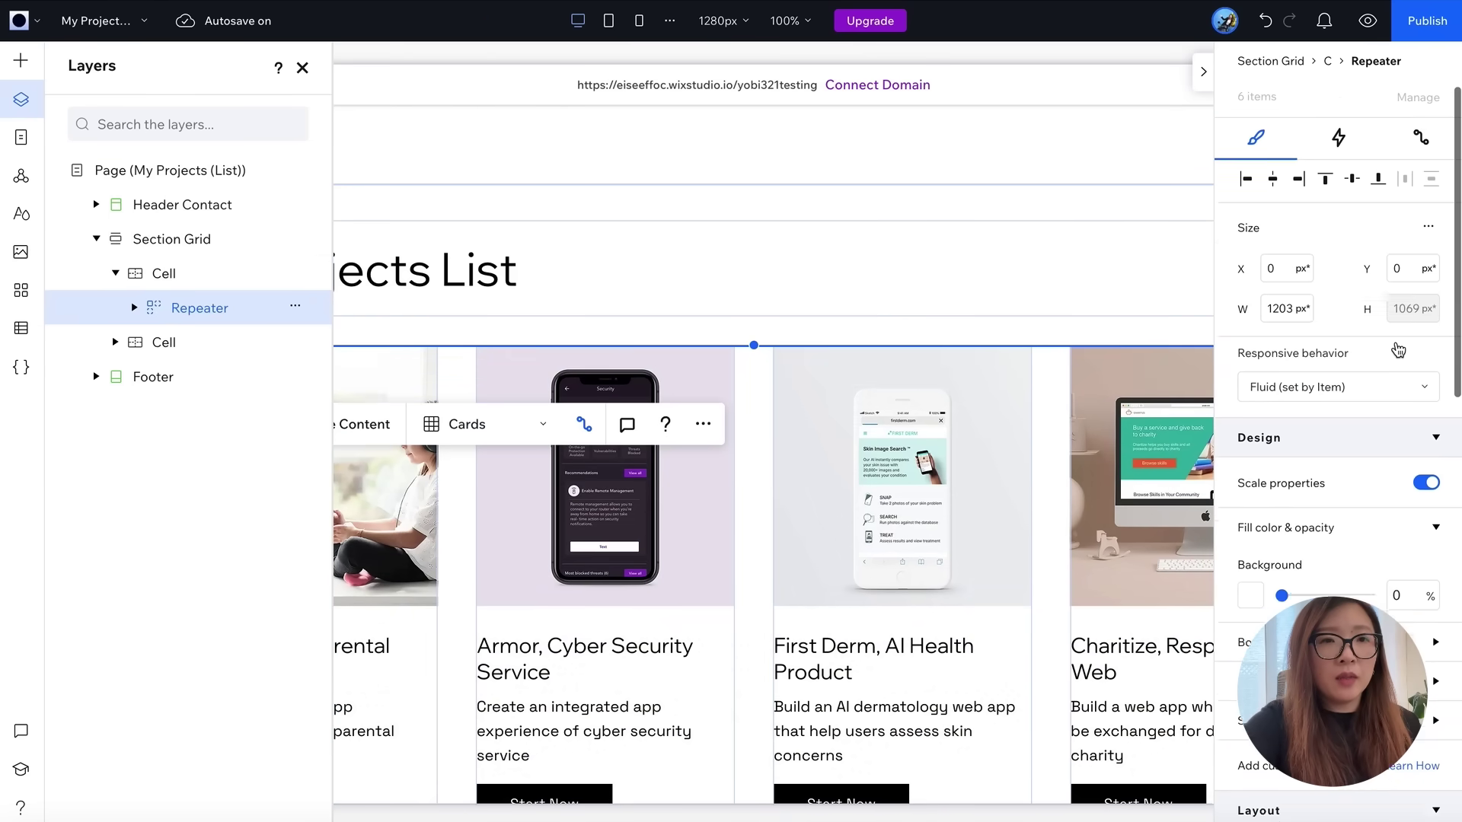
{"action": "scroll", "coordinate": [1397, 348], "scroll_direction": "down", "scroll_amount": 1}
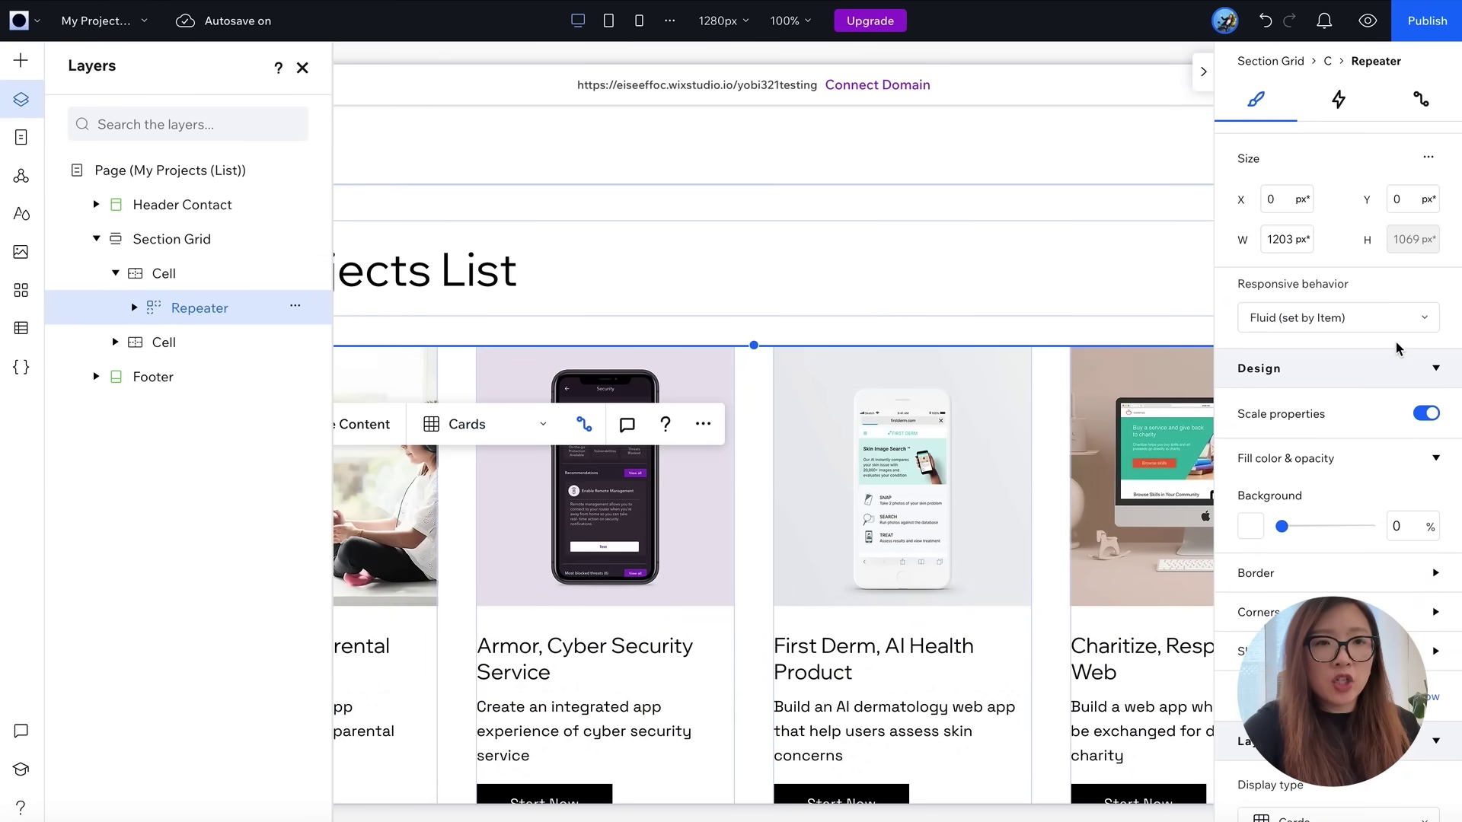
{"action": "scroll", "coordinate": [1397, 349], "scroll_direction": "down", "scroll_amount": 5}
{"action": "scroll", "coordinate": [1398, 349], "scroll_direction": "down", "scroll_amount": 2}
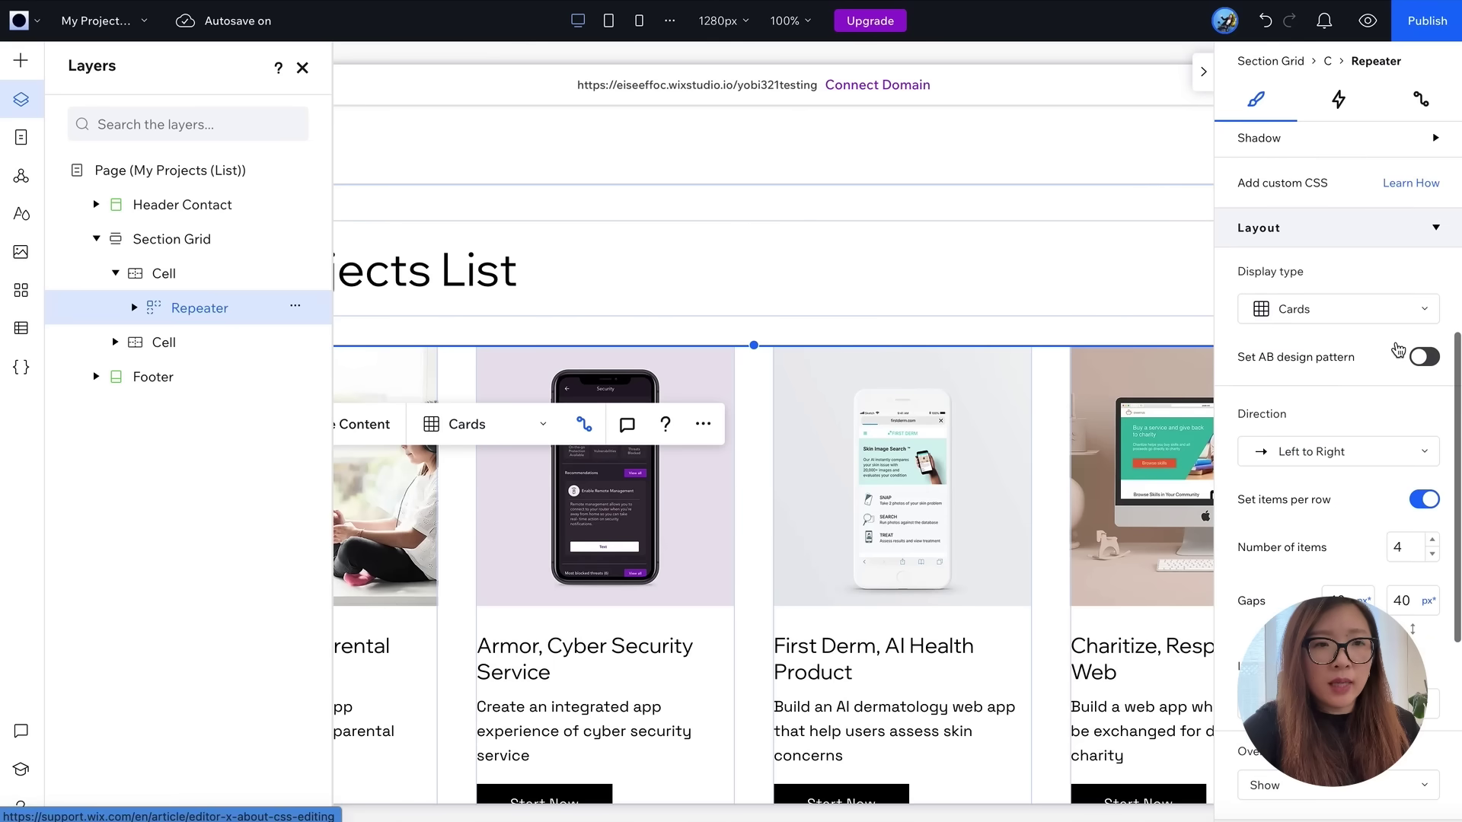
{"action": "left_click", "coordinate": [1432, 558]}
{"action": "left_click", "coordinate": [1433, 558]}
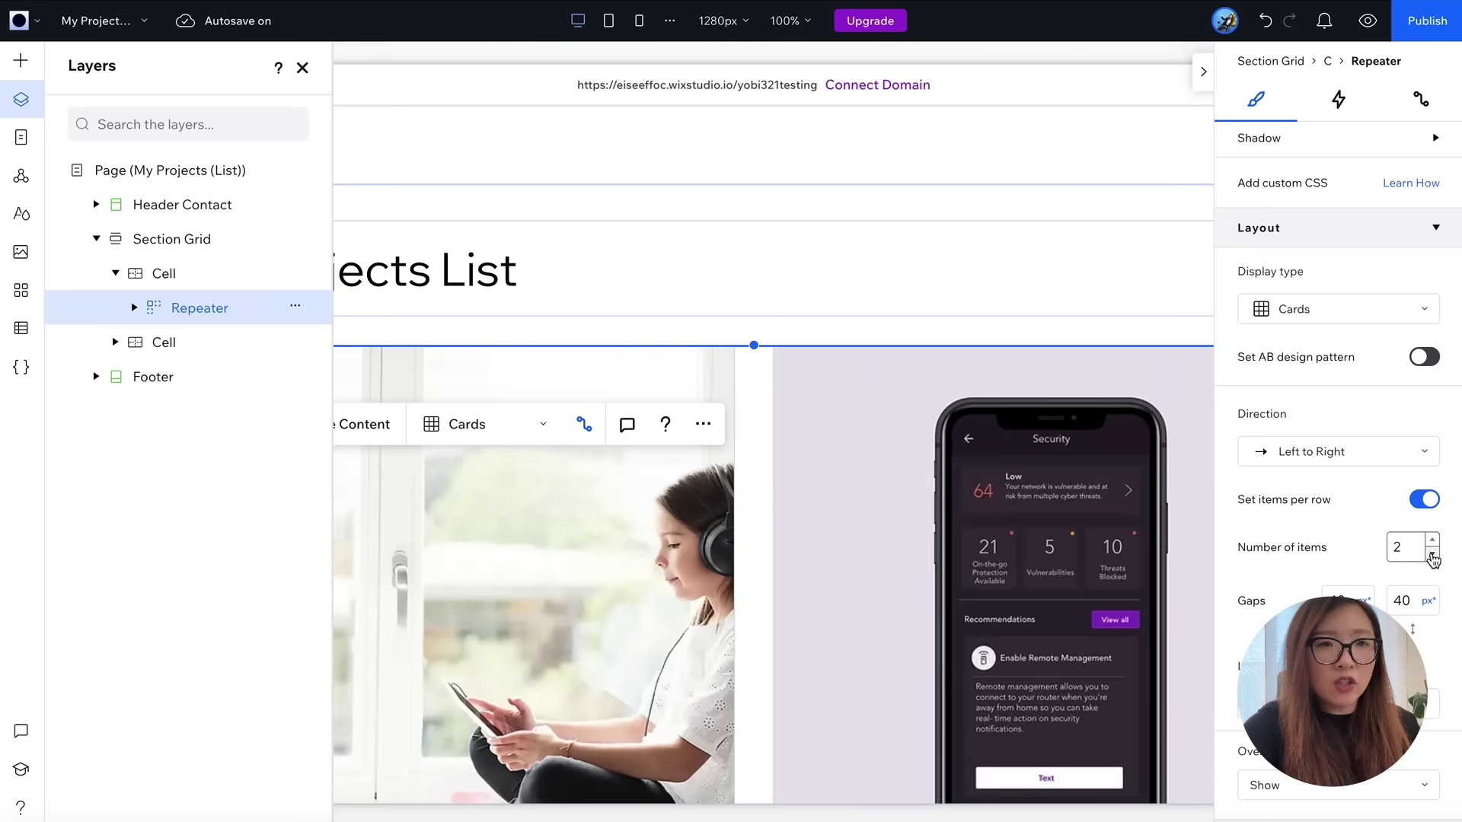
{"action": "left_click", "coordinate": [302, 67]}
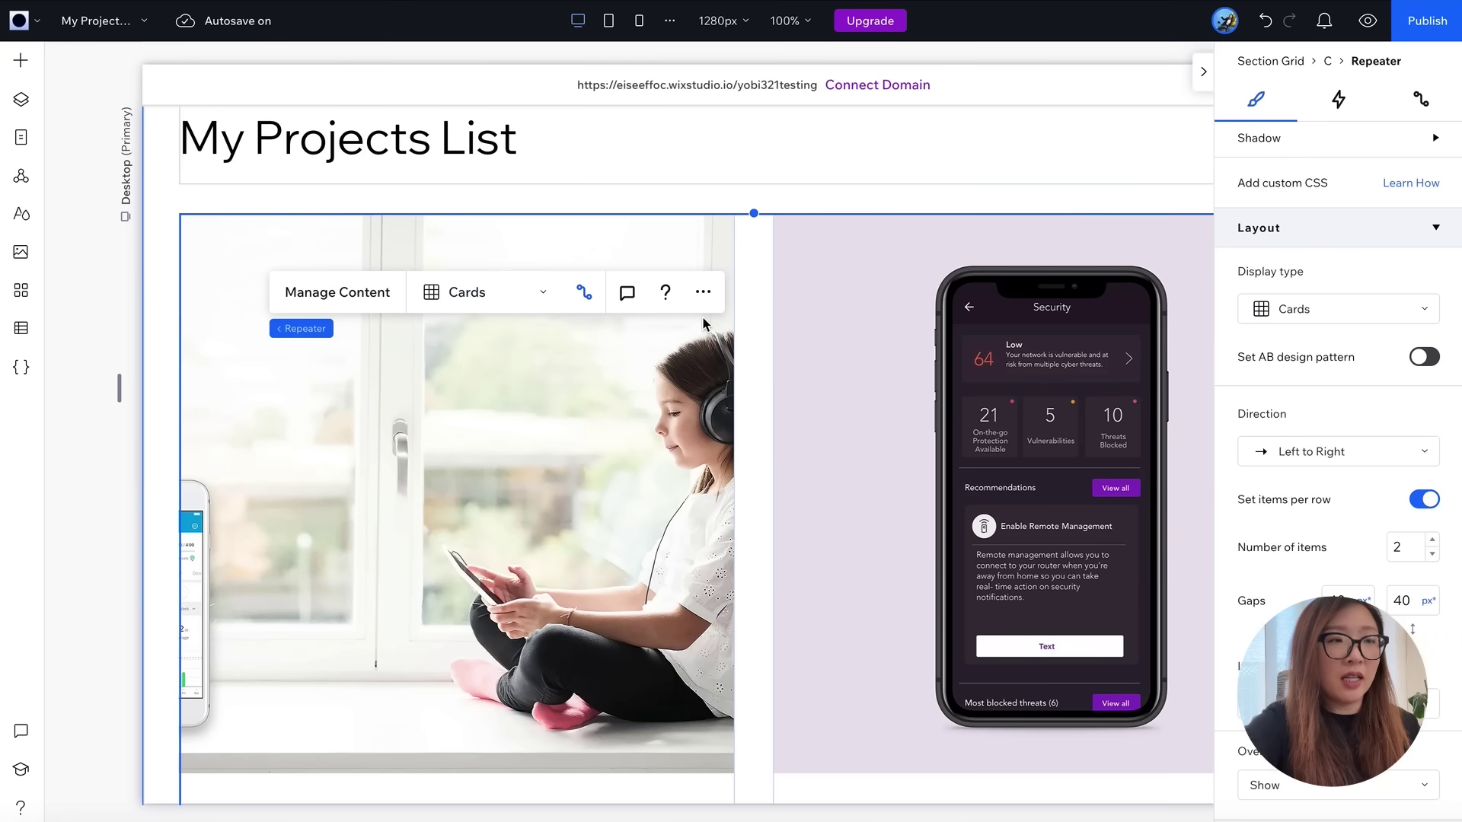
- Delete the Start Now button from the first project card
{"action": "scroll", "coordinate": [702, 316], "scroll_direction": "down", "scroll_amount": 10}
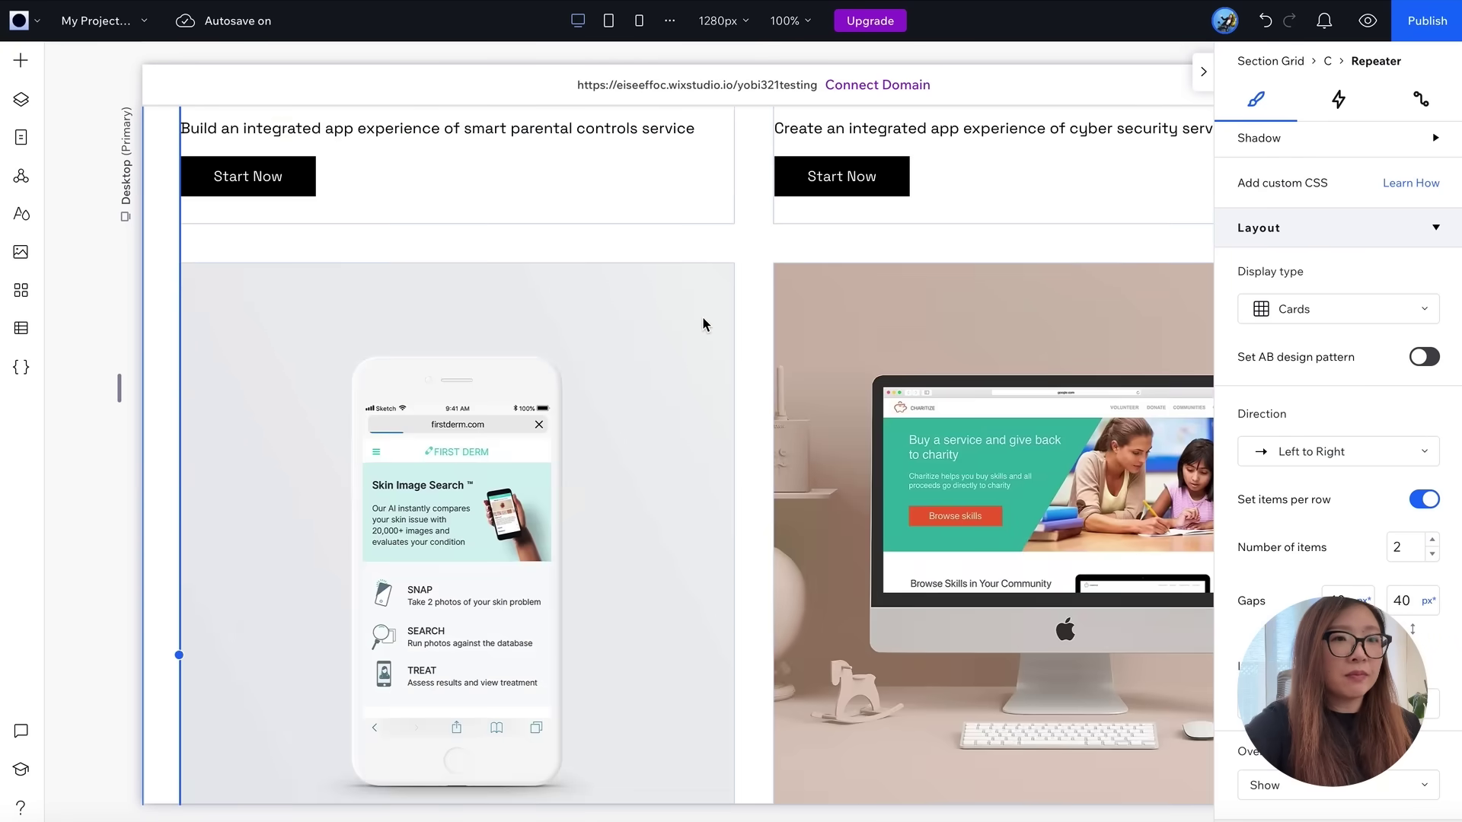
{"action": "scroll", "coordinate": [702, 324], "scroll_direction": "down", "scroll_amount": 8}
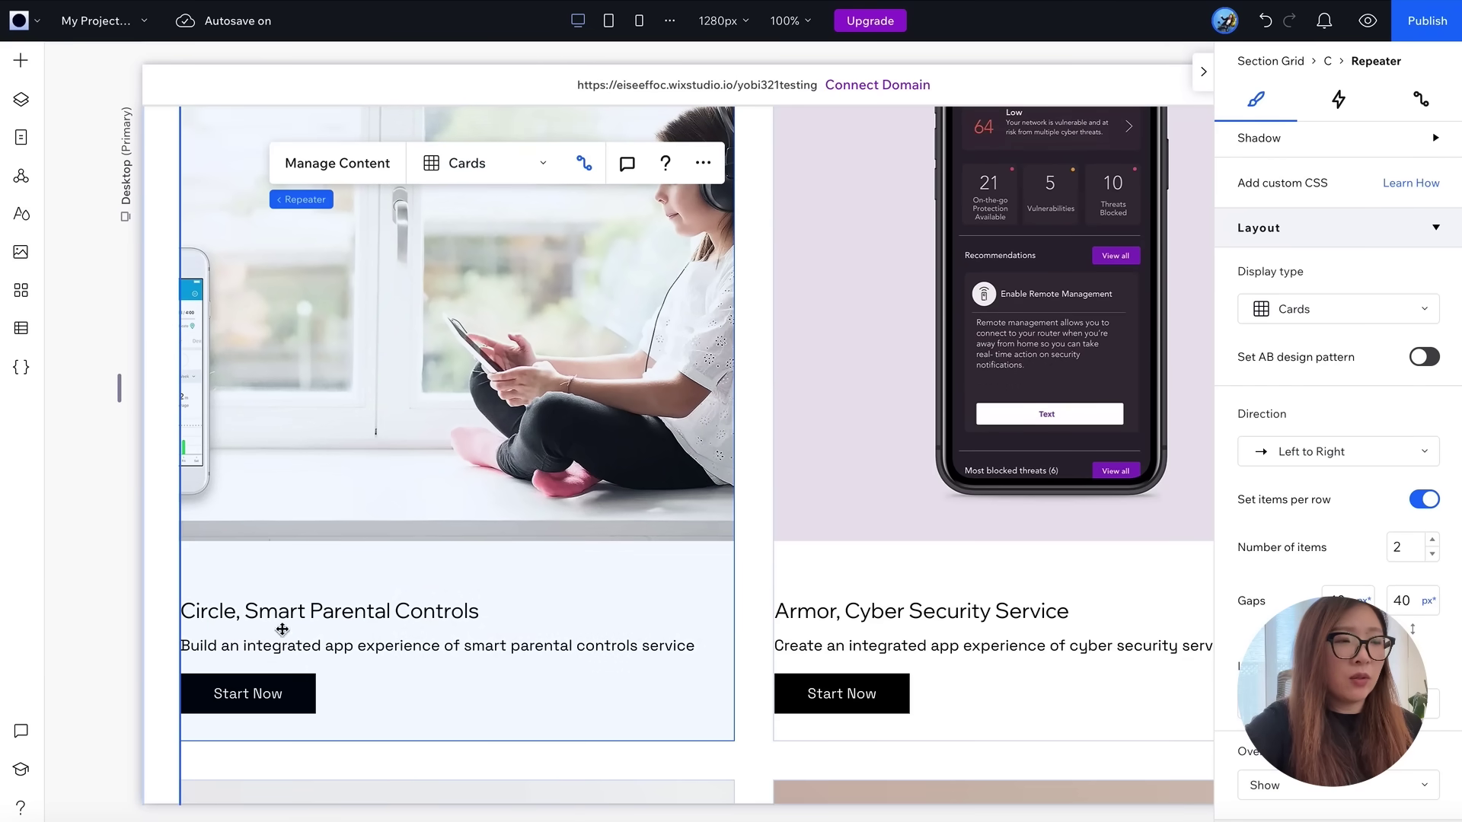
{"action": "left_click", "coordinate": [294, 693]}
{"action": "left_click", "coordinate": [293, 695]}
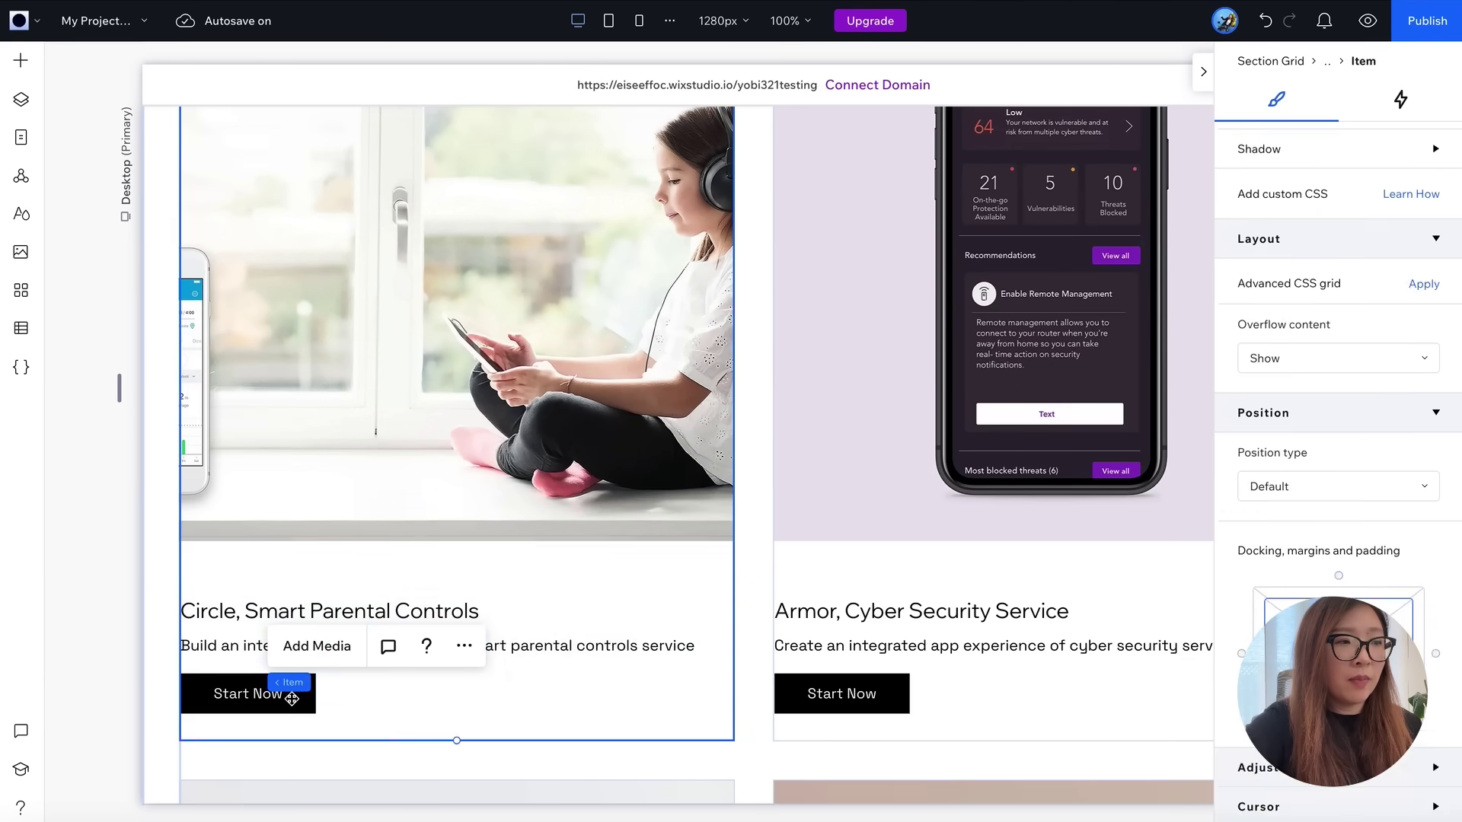
{"action": "left_click", "coordinate": [291, 697]}
{"action": "left_click", "coordinate": [291, 698]}
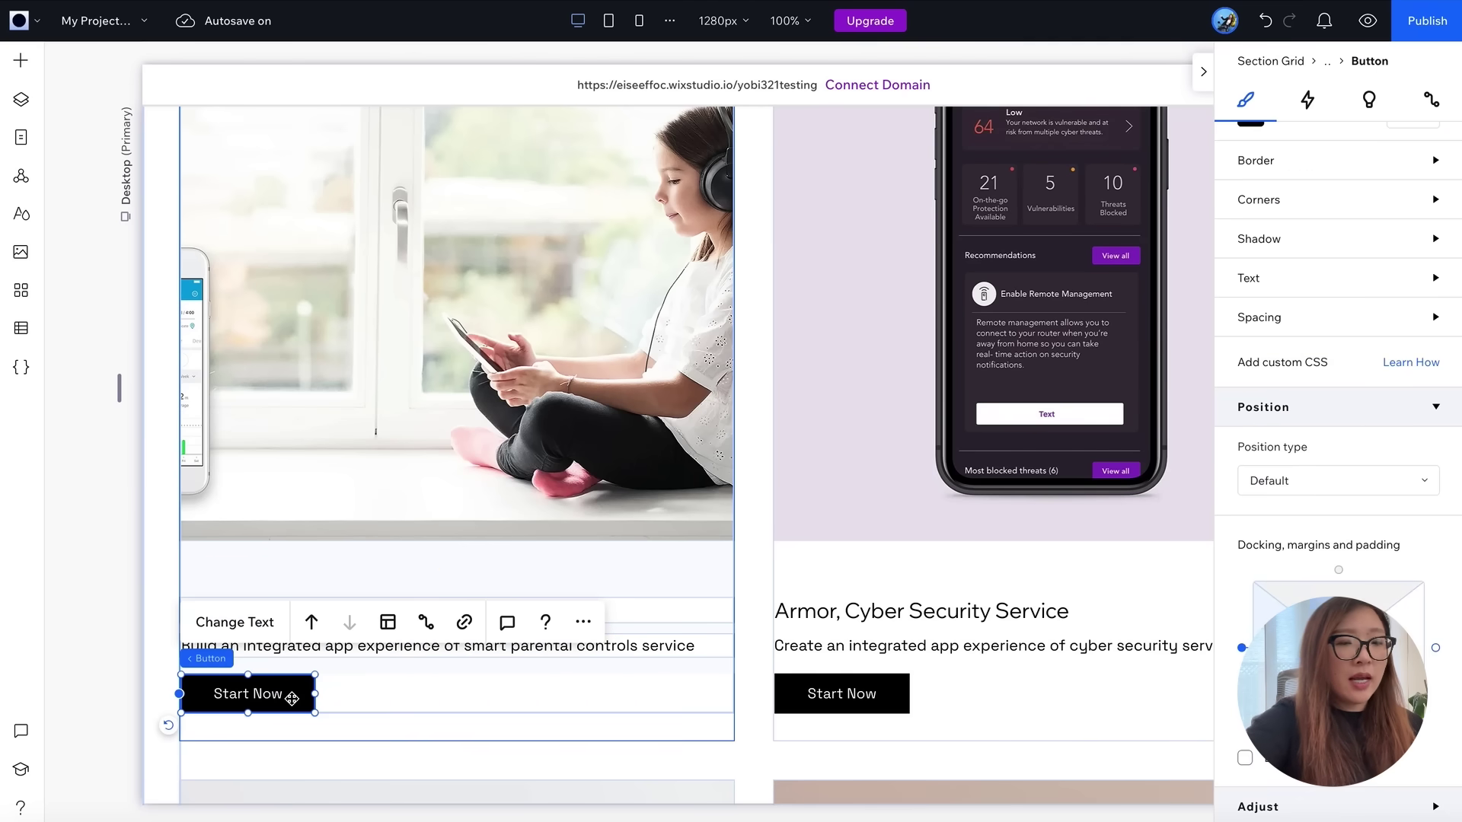
{"action": "key", "text": "Delete"}
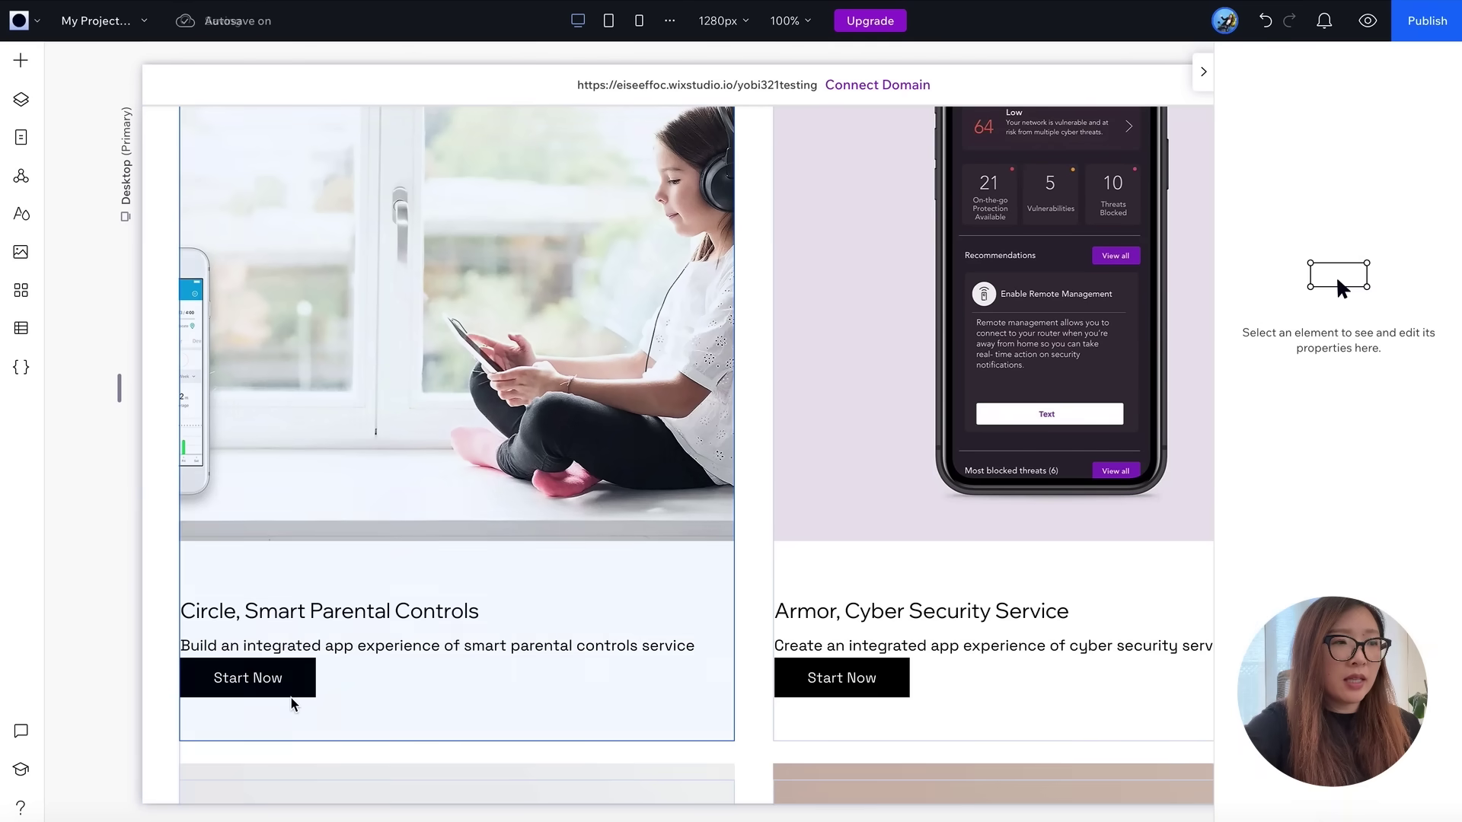
{"action": "left_click", "coordinate": [392, 638]}
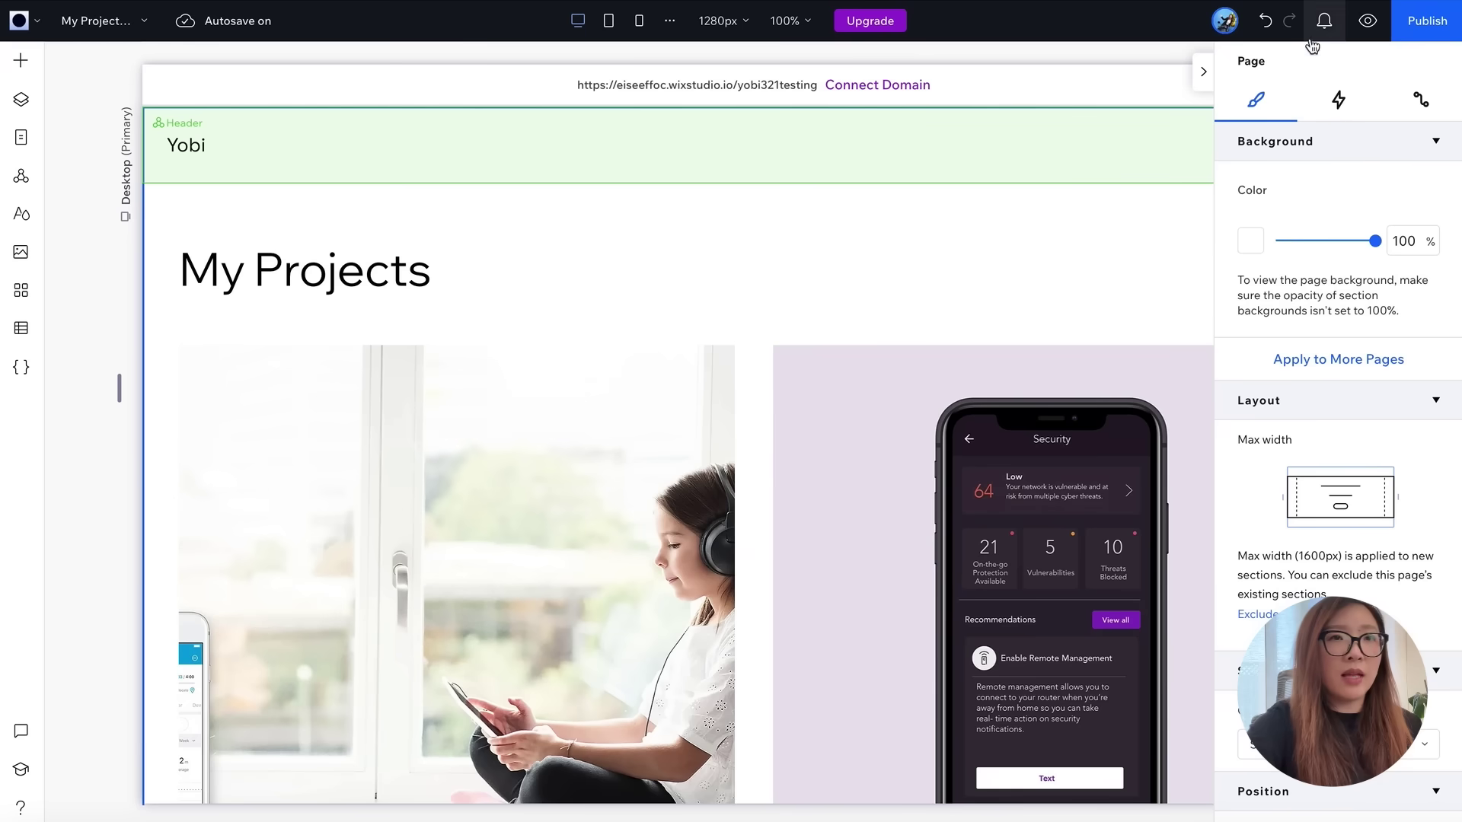
{"action": "left_click", "coordinate": [1368, 22]}
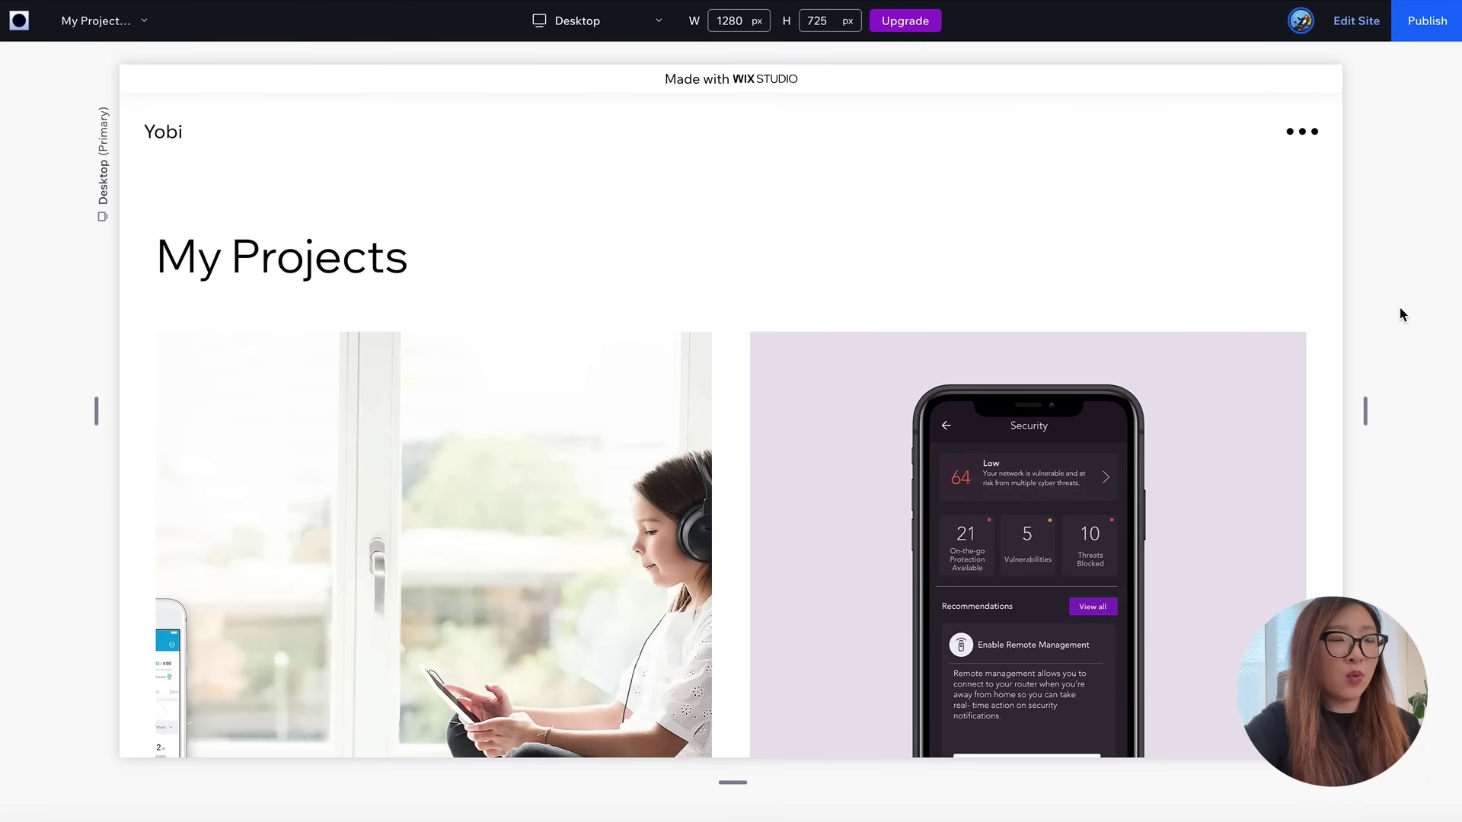
- Scroll through the My Projects list to check each card's image, name and summary
{"action": "scroll", "coordinate": [1401, 308], "scroll_direction": "down", "scroll_amount": 3}
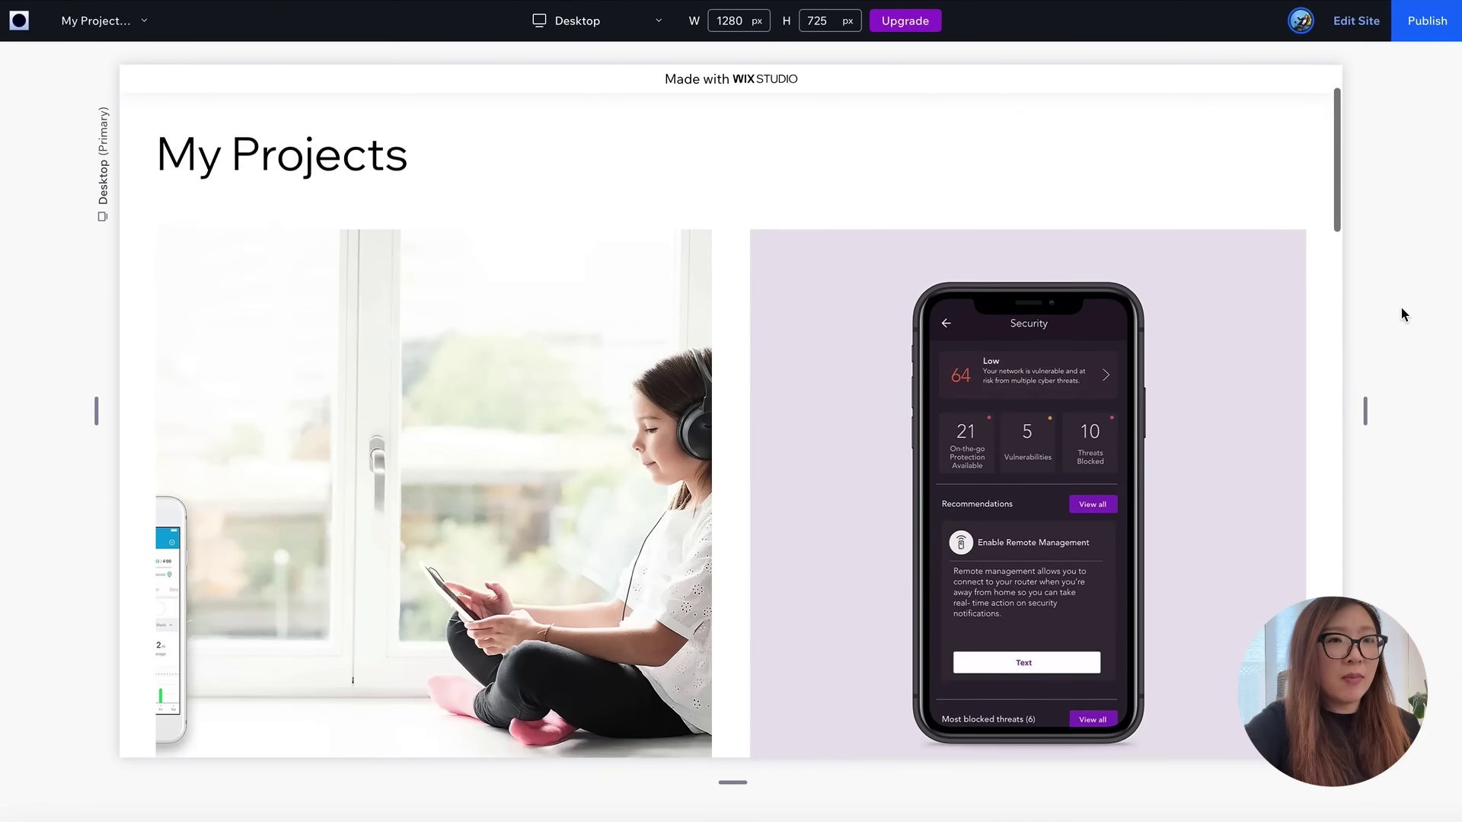
{"action": "scroll", "coordinate": [1401, 307], "scroll_direction": "down", "scroll_amount": 8}
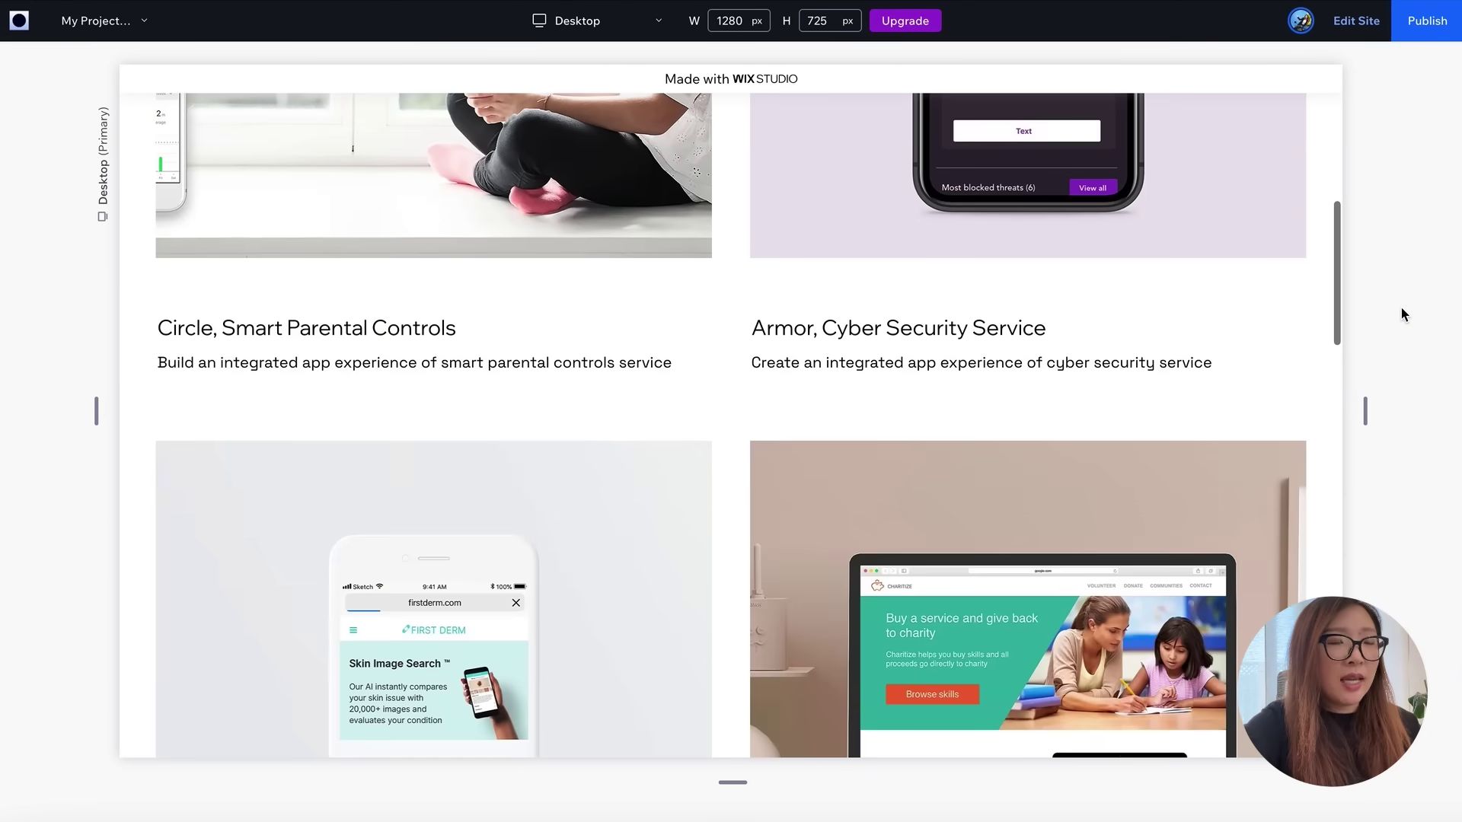
{"action": "scroll", "coordinate": [1401, 309], "scroll_direction": "down", "scroll_amount": 8}
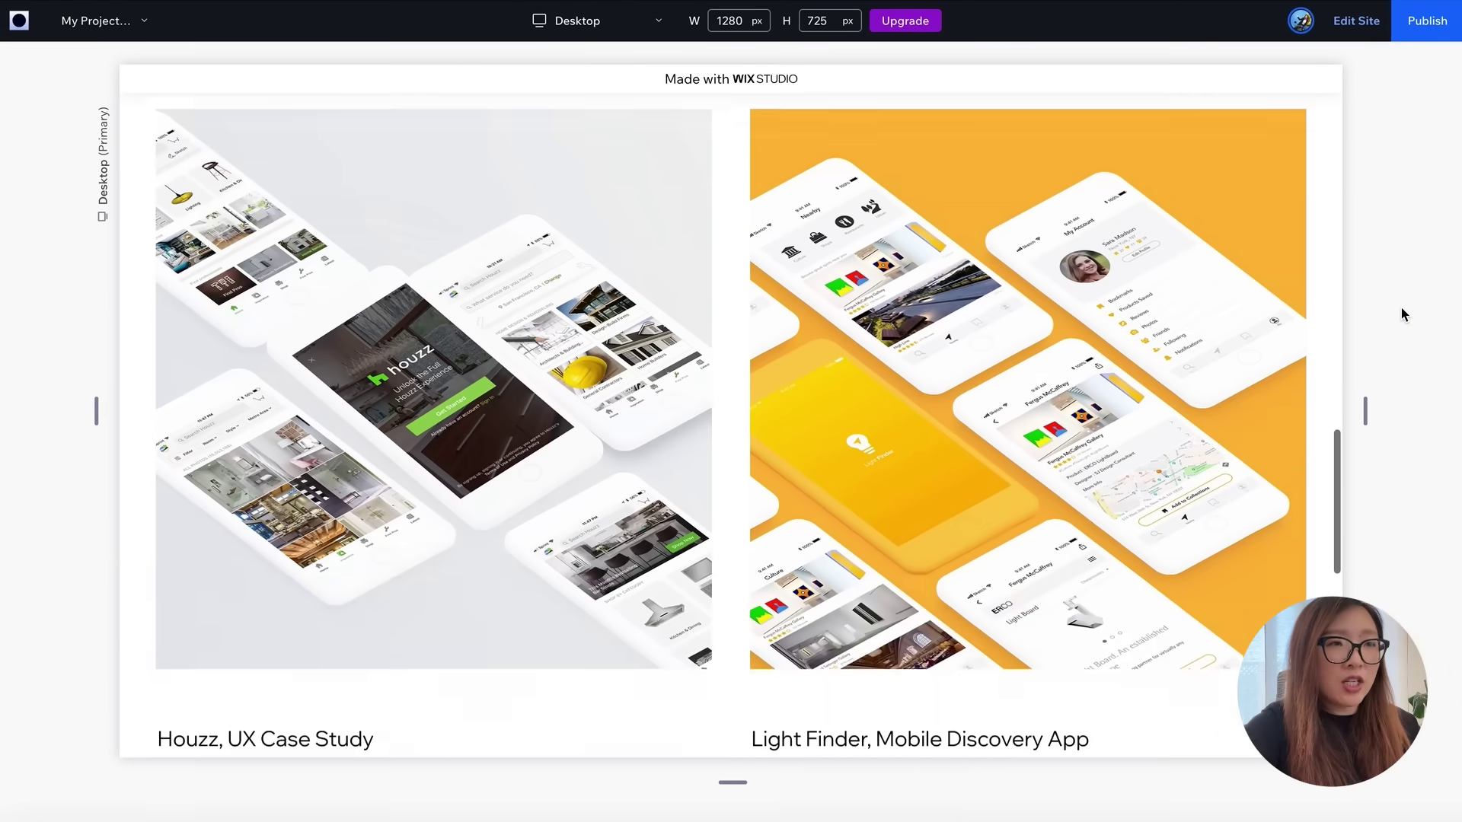
{"action": "scroll", "coordinate": [1401, 308], "scroll_direction": "down", "scroll_amount": 7}
{"action": "scroll", "coordinate": [1401, 308], "scroll_direction": "up", "scroll_amount": 12}
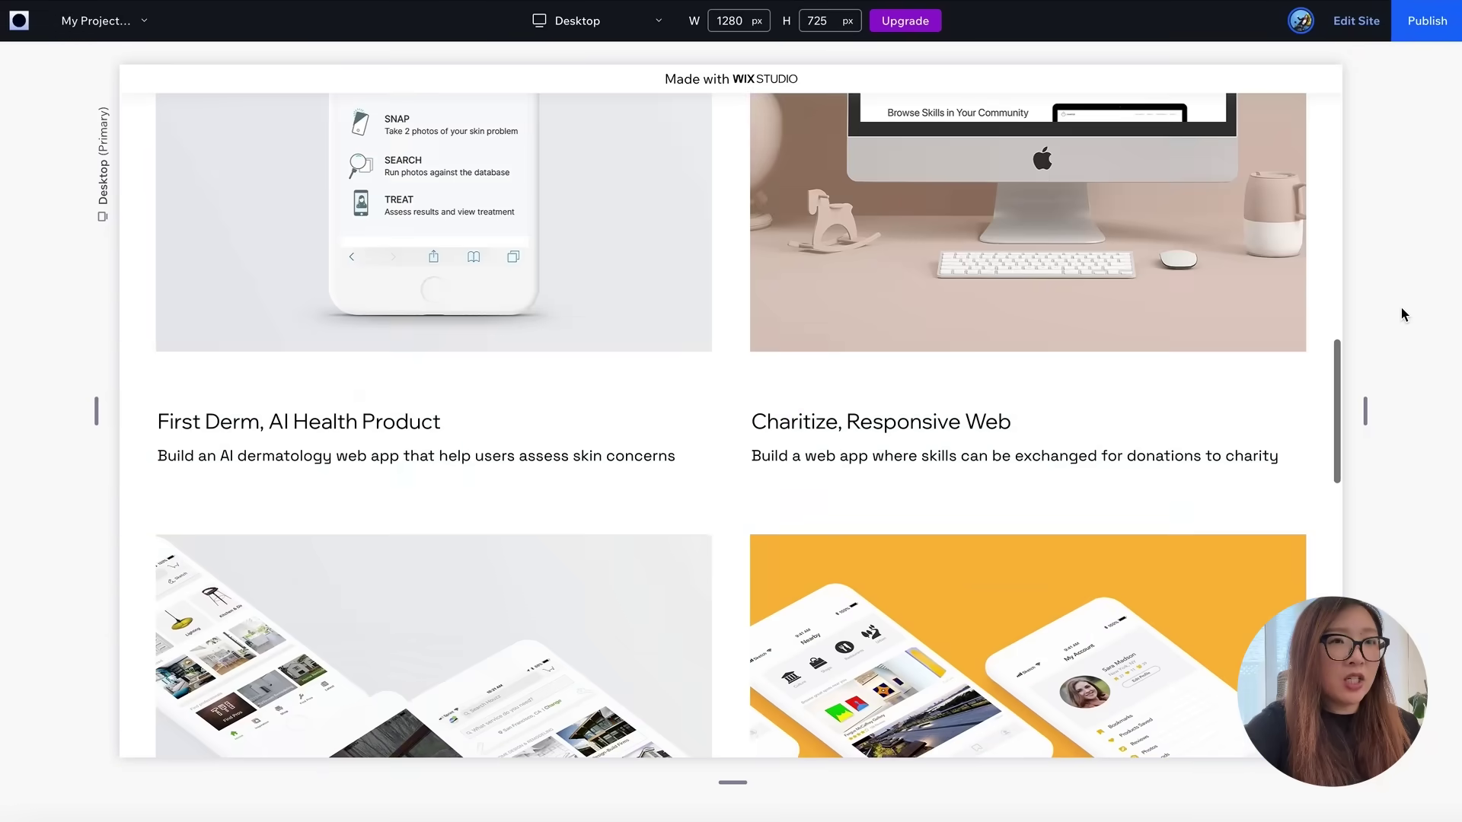
{"action": "scroll", "coordinate": [1401, 309], "scroll_direction": "up", "scroll_amount": 10}
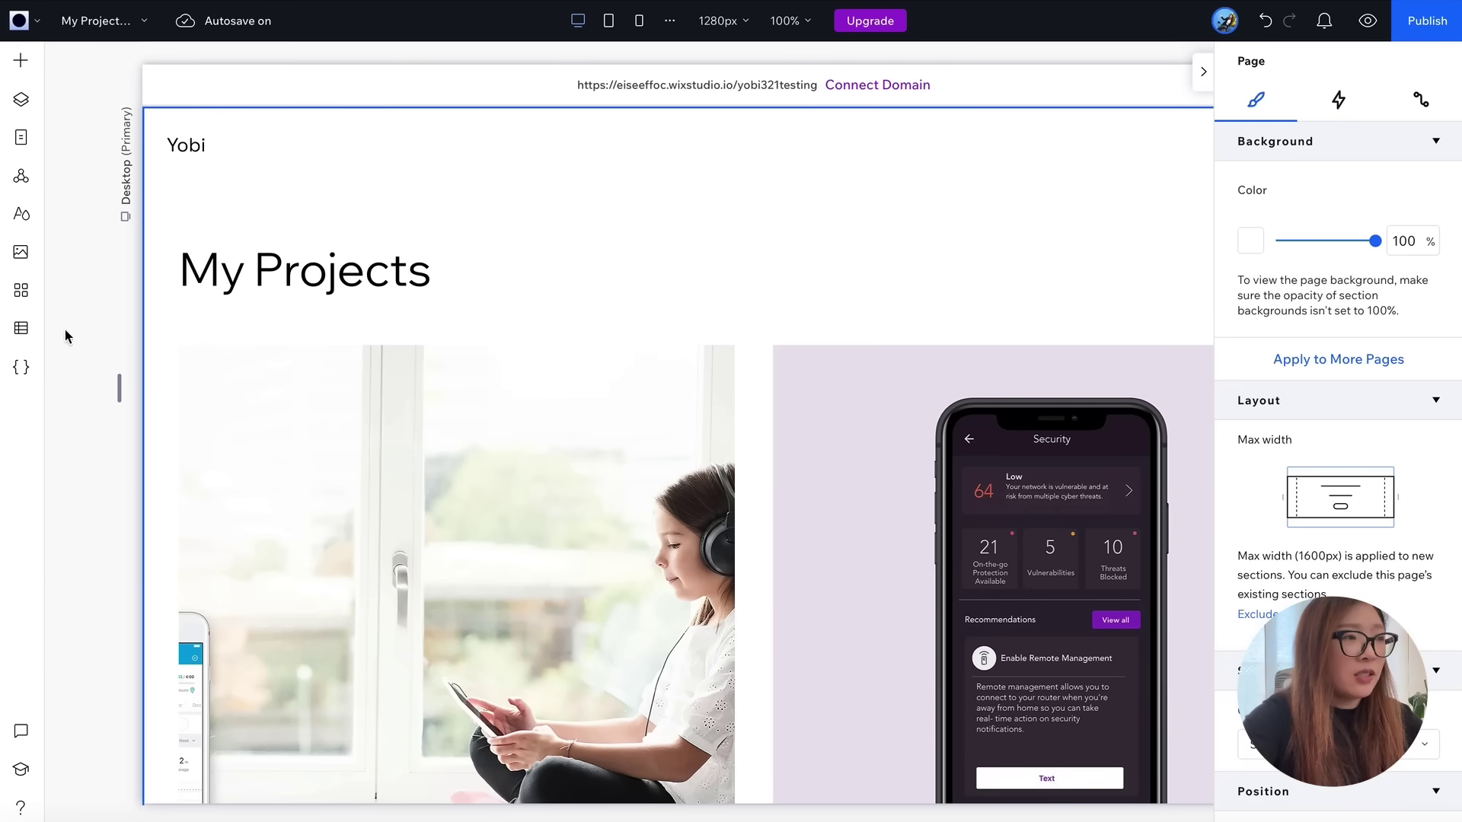
- Create an Item-type dynamic page for My Projects from the Pages panel
{"action": "left_click", "coordinate": [25, 142]}
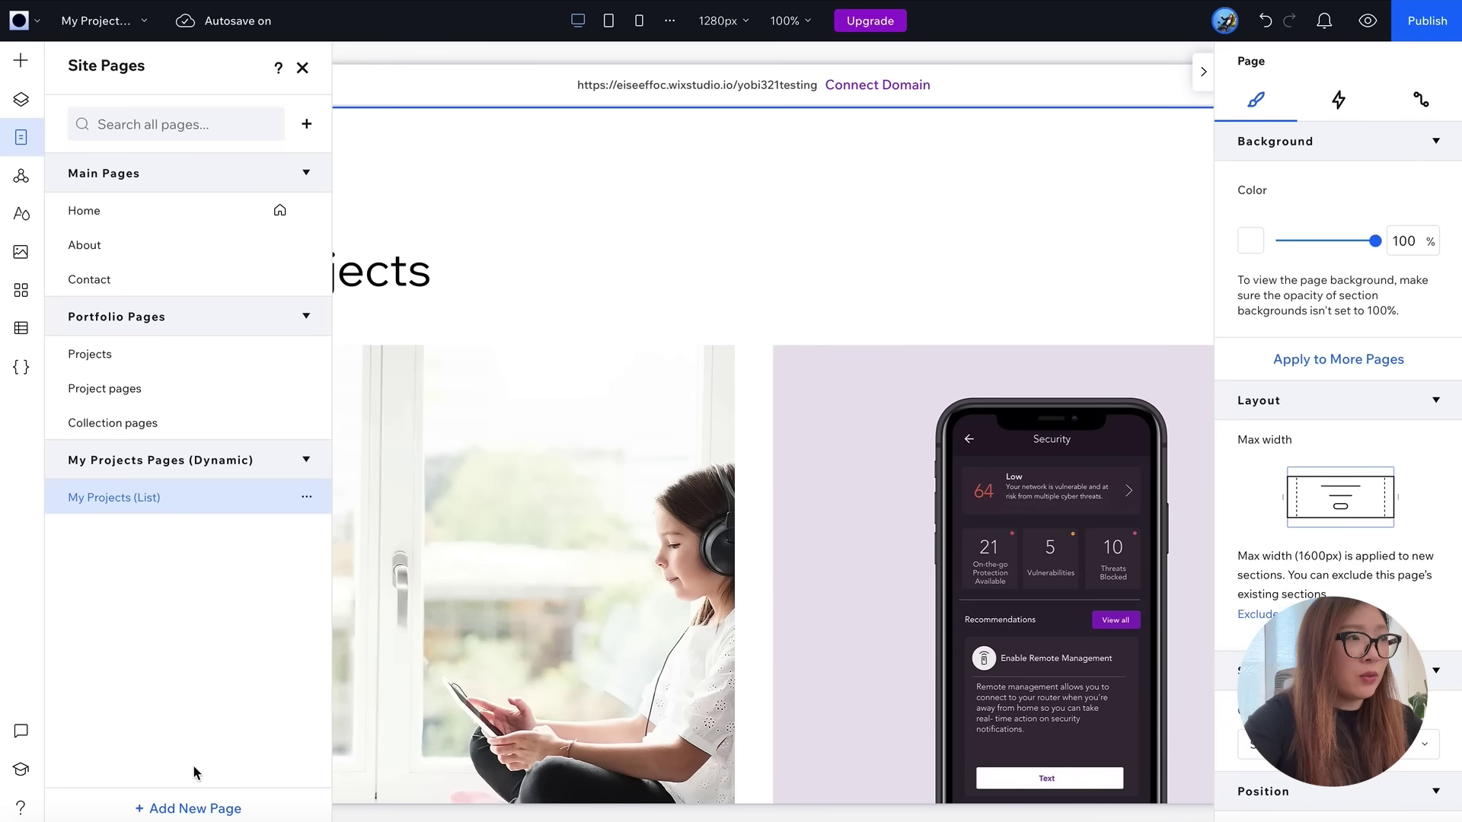
{"action": "left_click", "coordinate": [173, 813]}
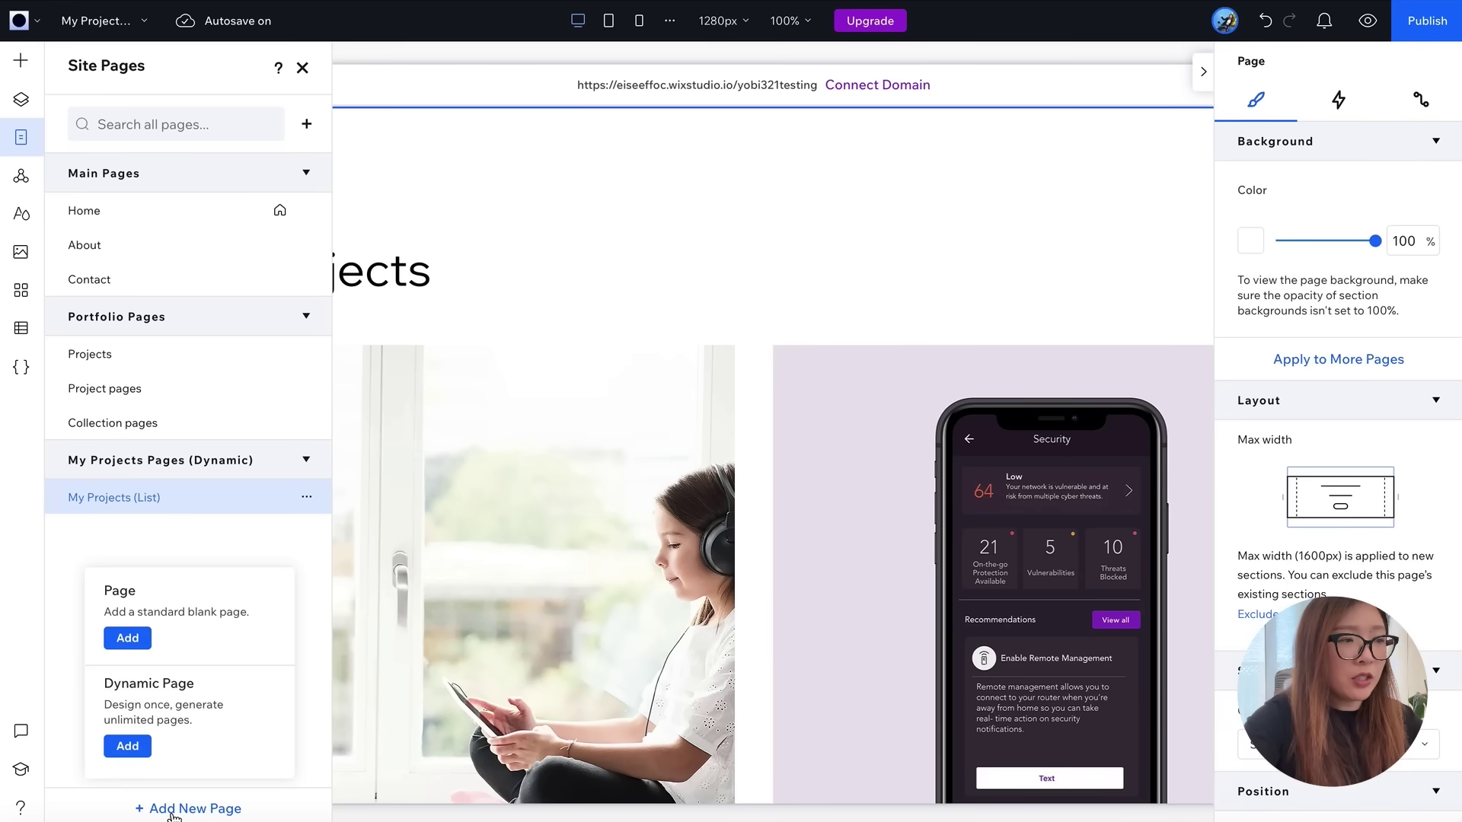
{"action": "left_click", "coordinate": [129, 747]}
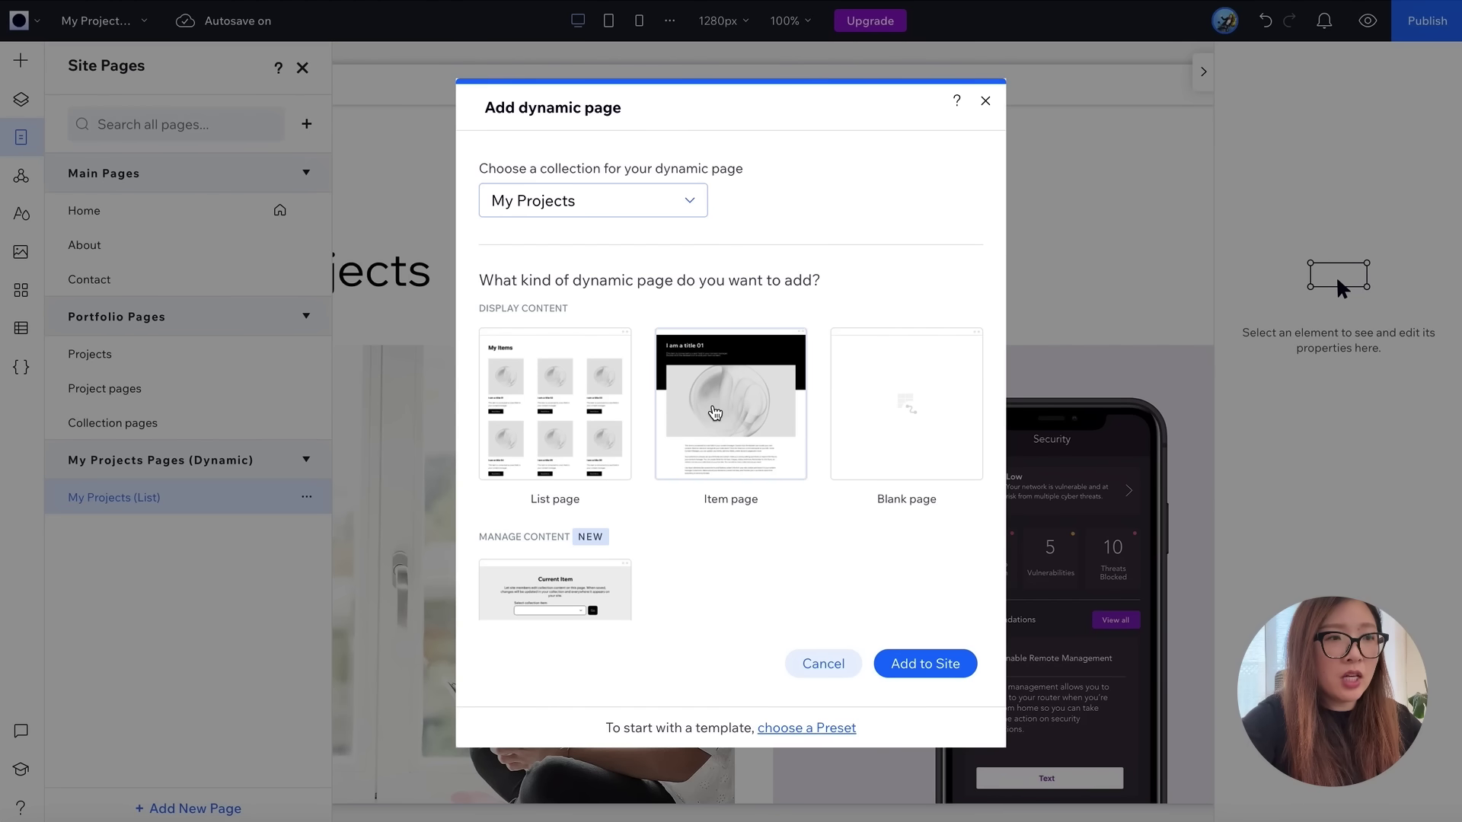
{"action": "left_click", "coordinate": [715, 412]}
{"action": "left_click", "coordinate": [924, 667]}
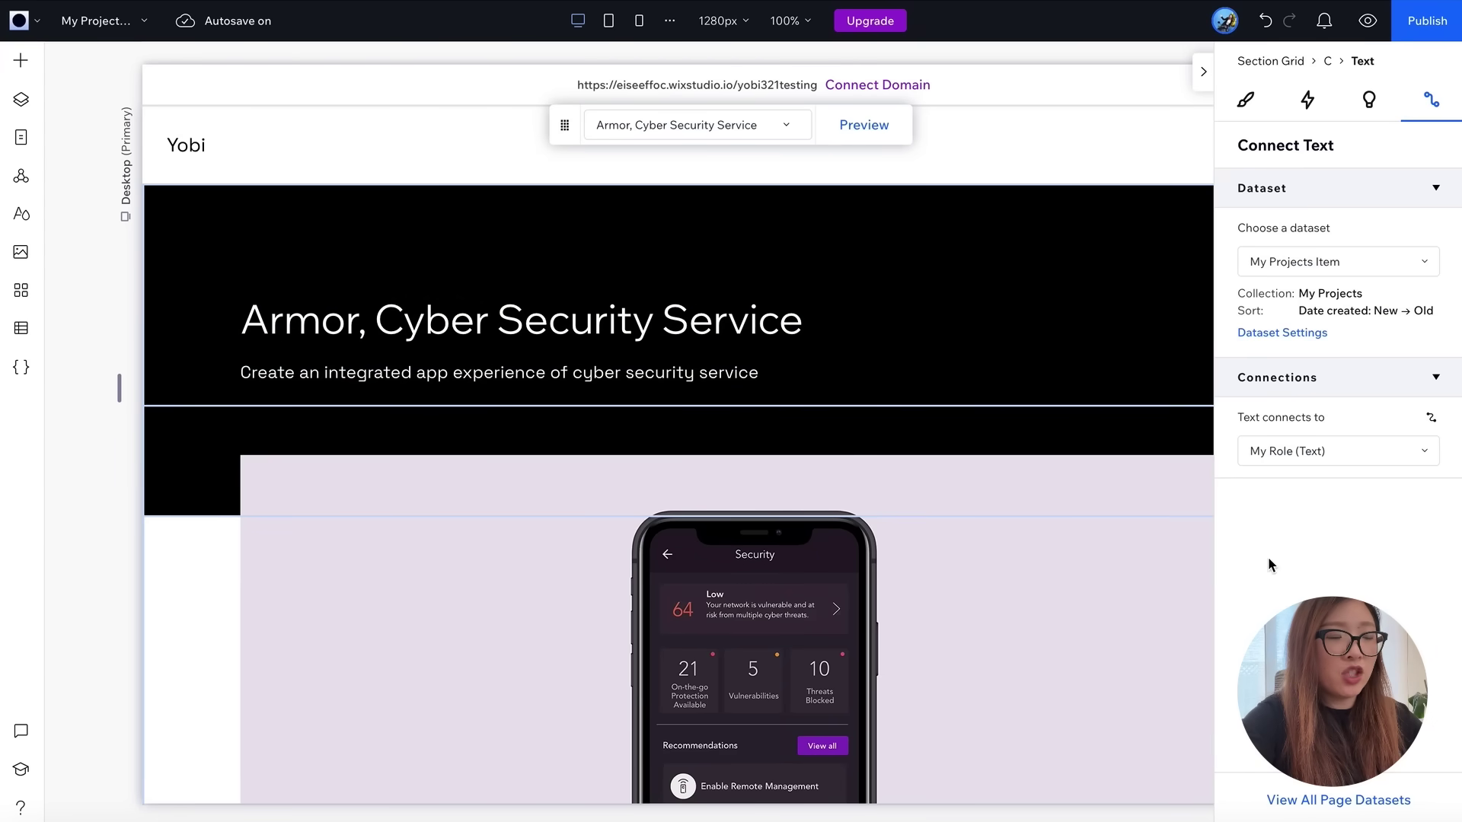
- Check the item page's connected hero cell, then select the lower section grid
{"action": "scroll", "coordinate": [1162, 545], "scroll_direction": "down", "scroll_amount": 7}
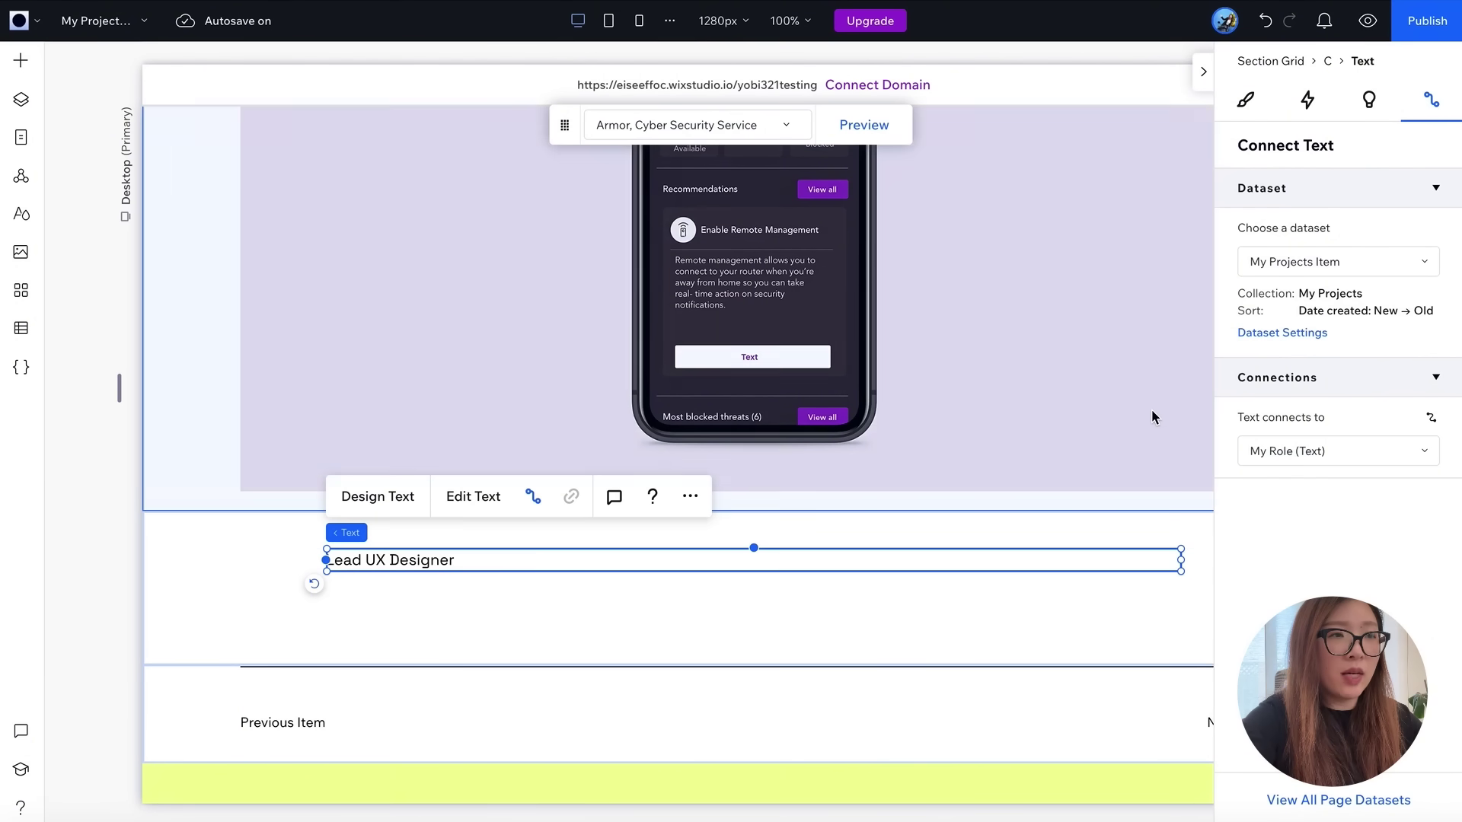
{"action": "scroll", "coordinate": [1152, 415], "scroll_direction": "up", "scroll_amount": 7}
{"action": "left_click", "coordinate": [904, 320]}
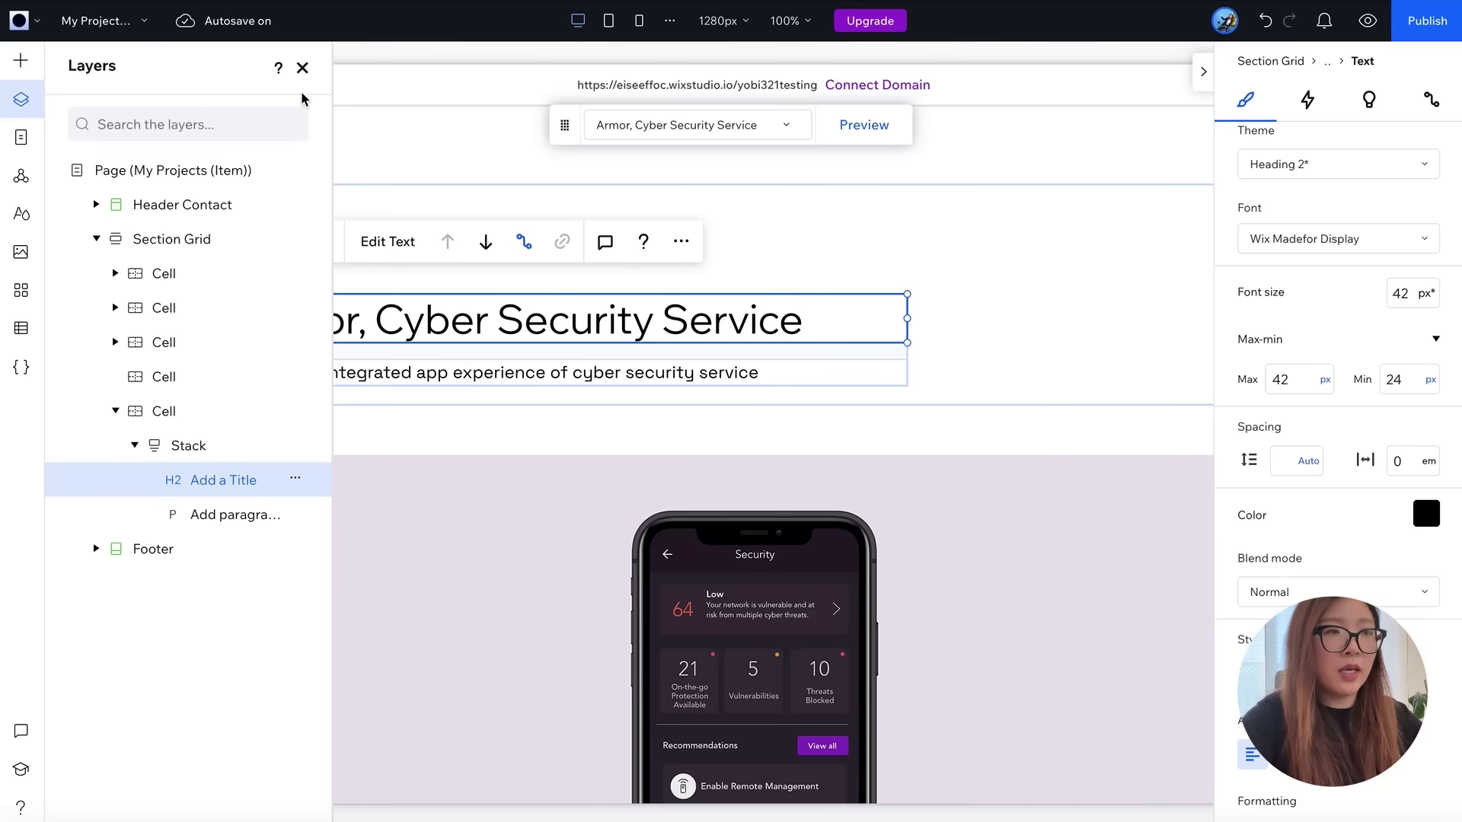
{"action": "left_click", "coordinate": [301, 68]}
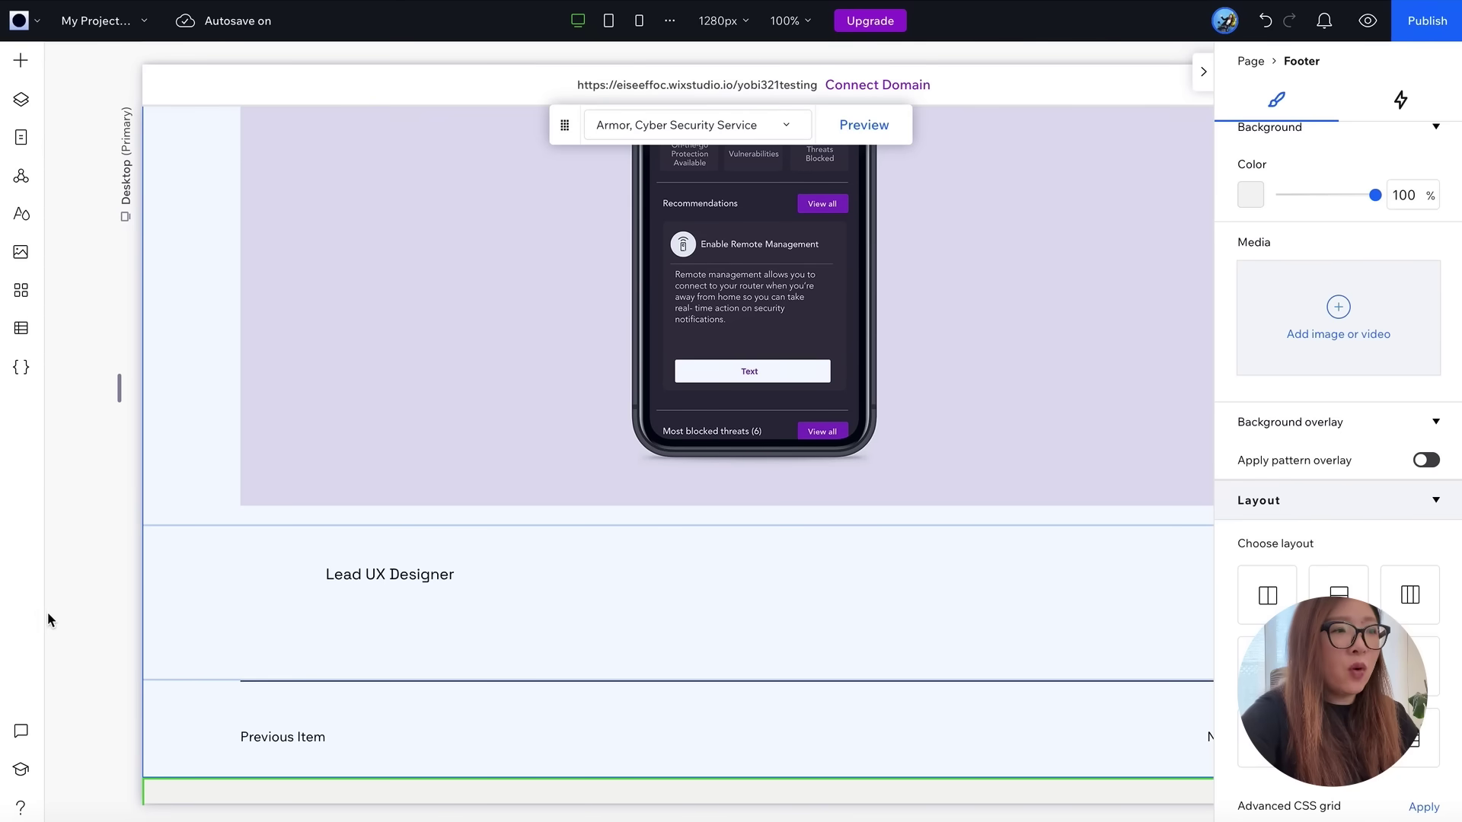
{"action": "key", "text": "Escape"}
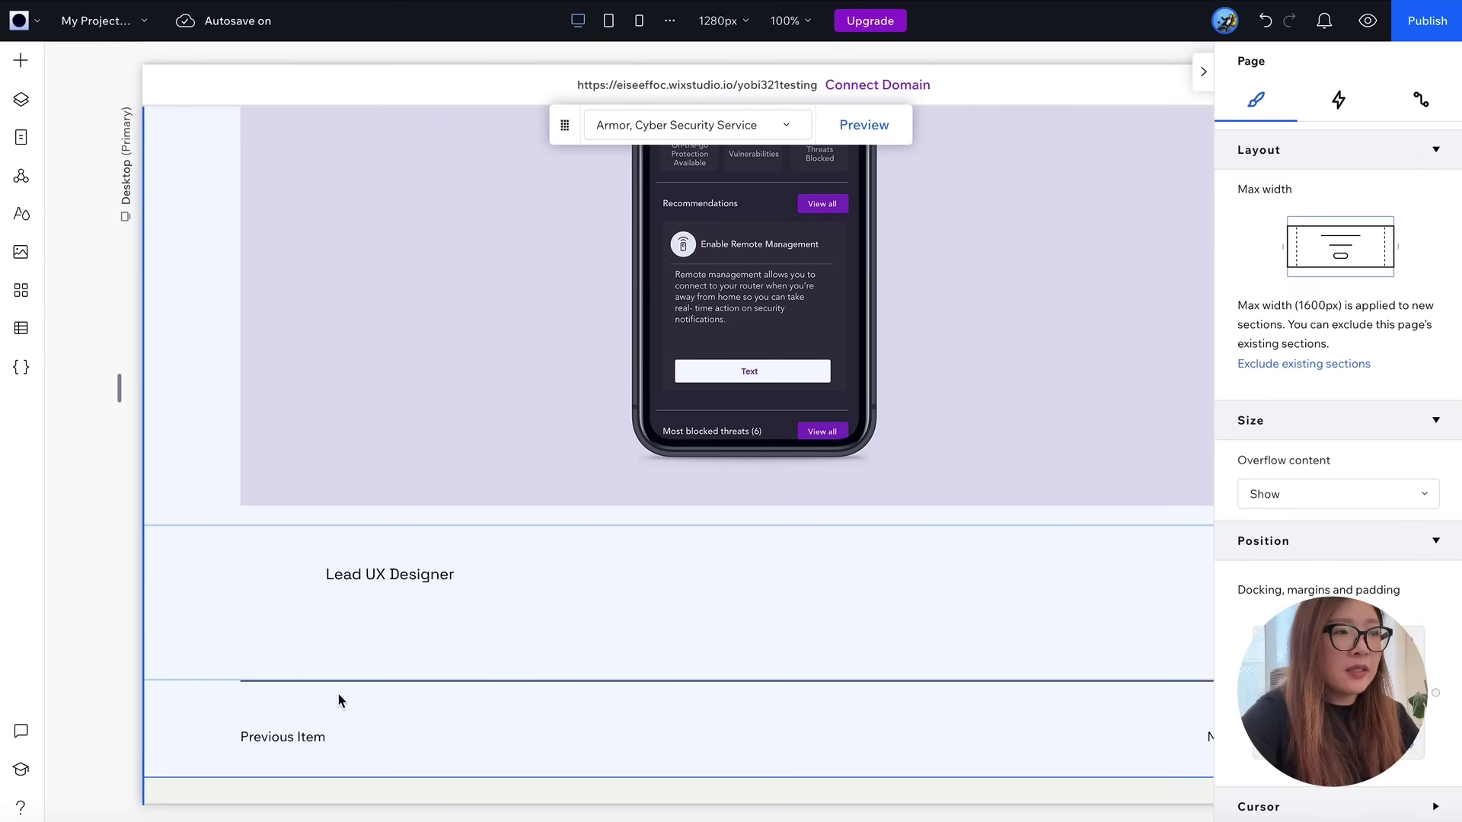
{"action": "left_click", "coordinate": [380, 725]}
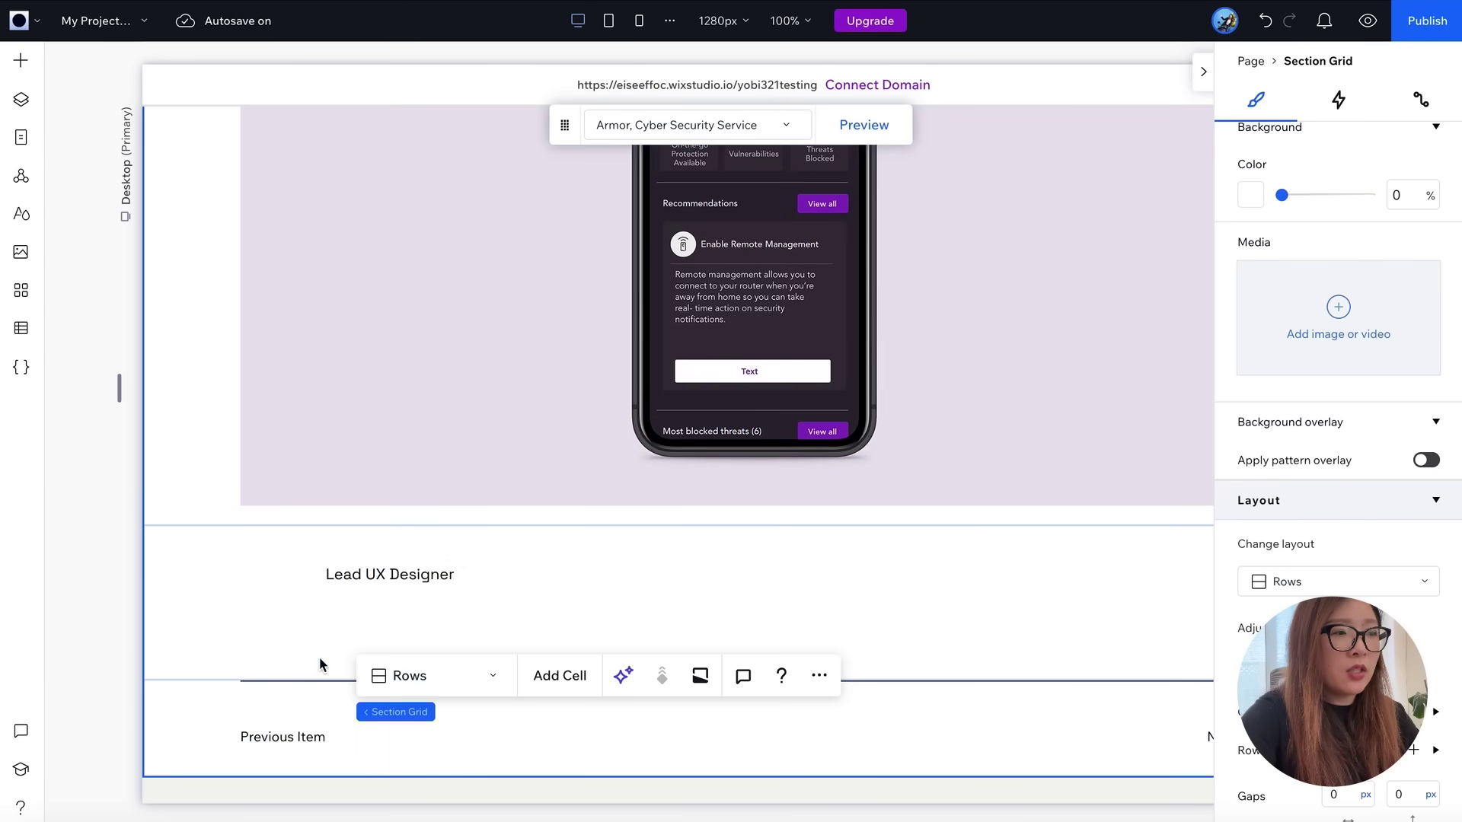
- Insert a Wireframes > Hero section layout into the item page
{"action": "left_click", "coordinate": [21, 69]}
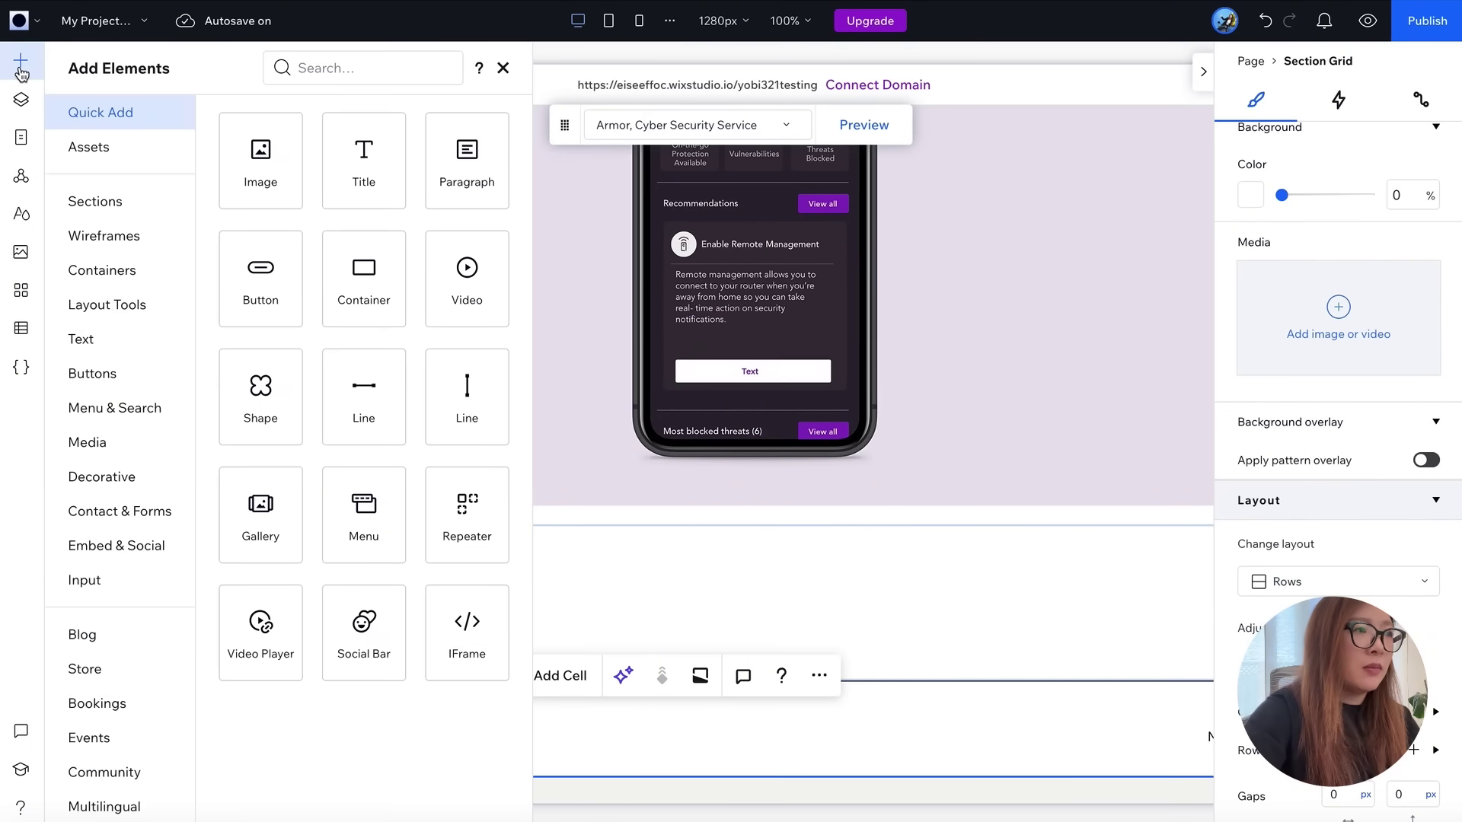
{"action": "left_click", "coordinate": [106, 219]}
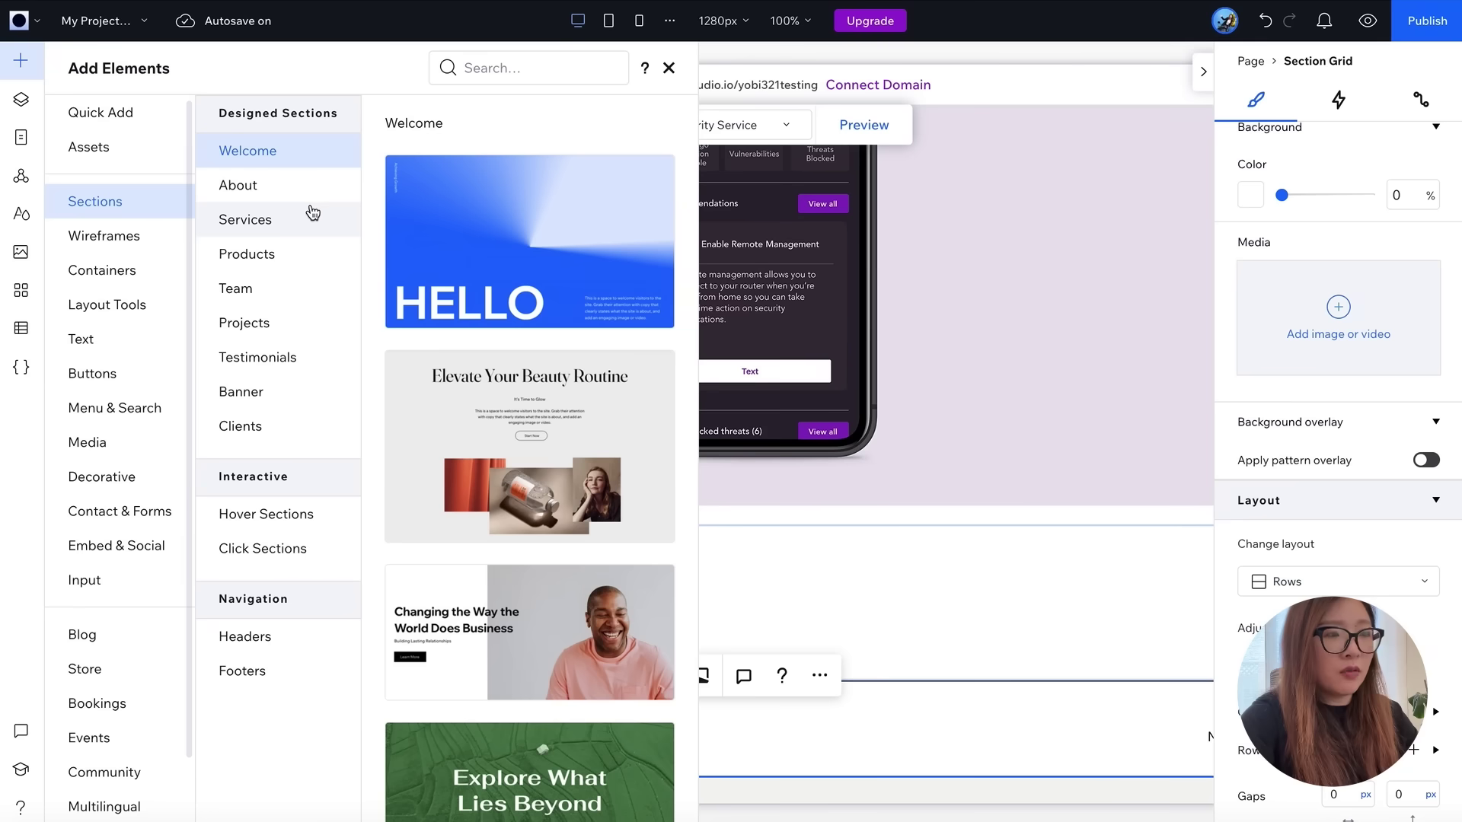
{"action": "left_click", "coordinate": [120, 236]}
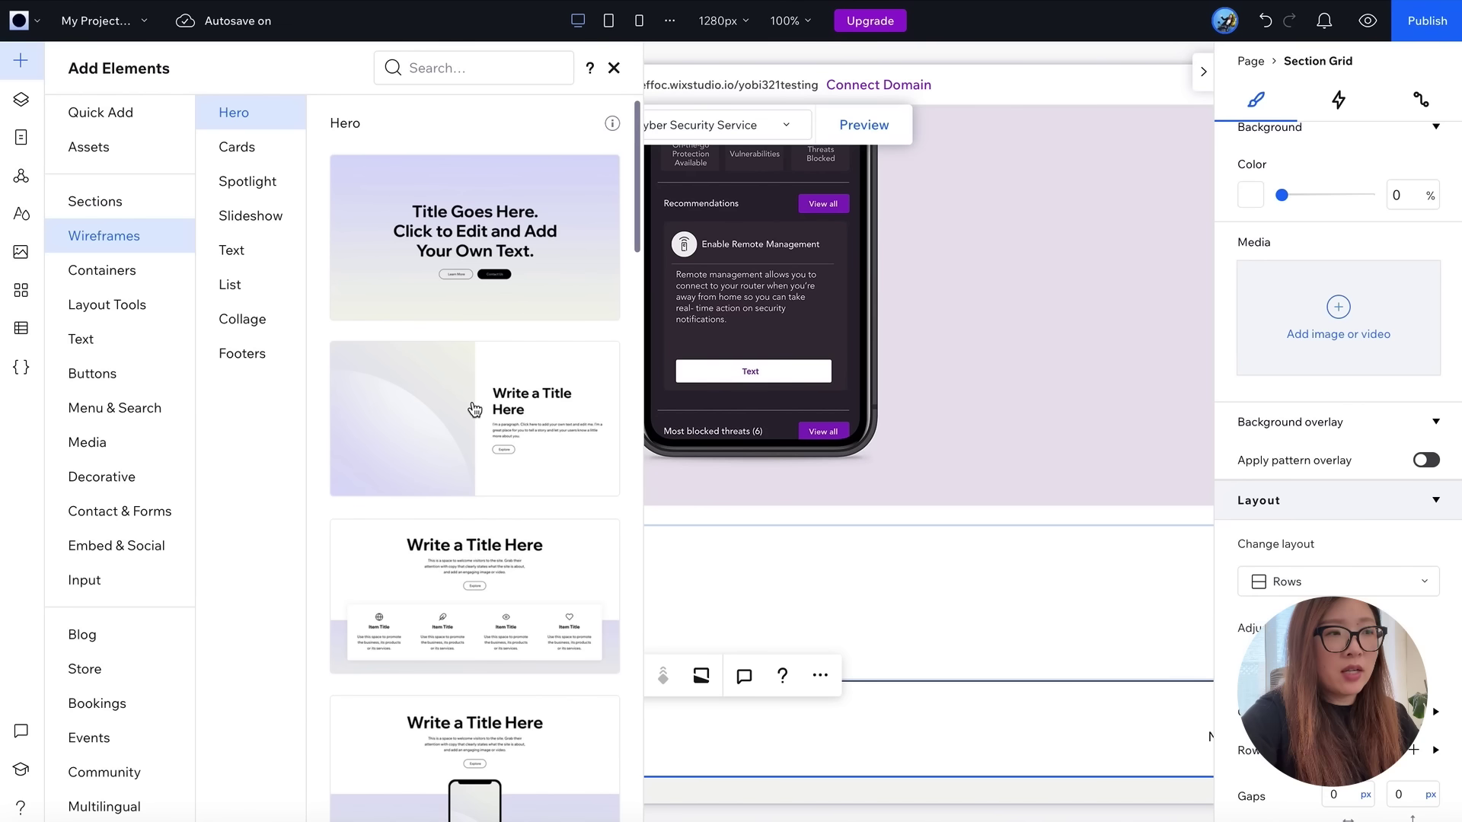
{"action": "scroll", "coordinate": [474, 409], "scroll_direction": "down", "scroll_amount": 5}
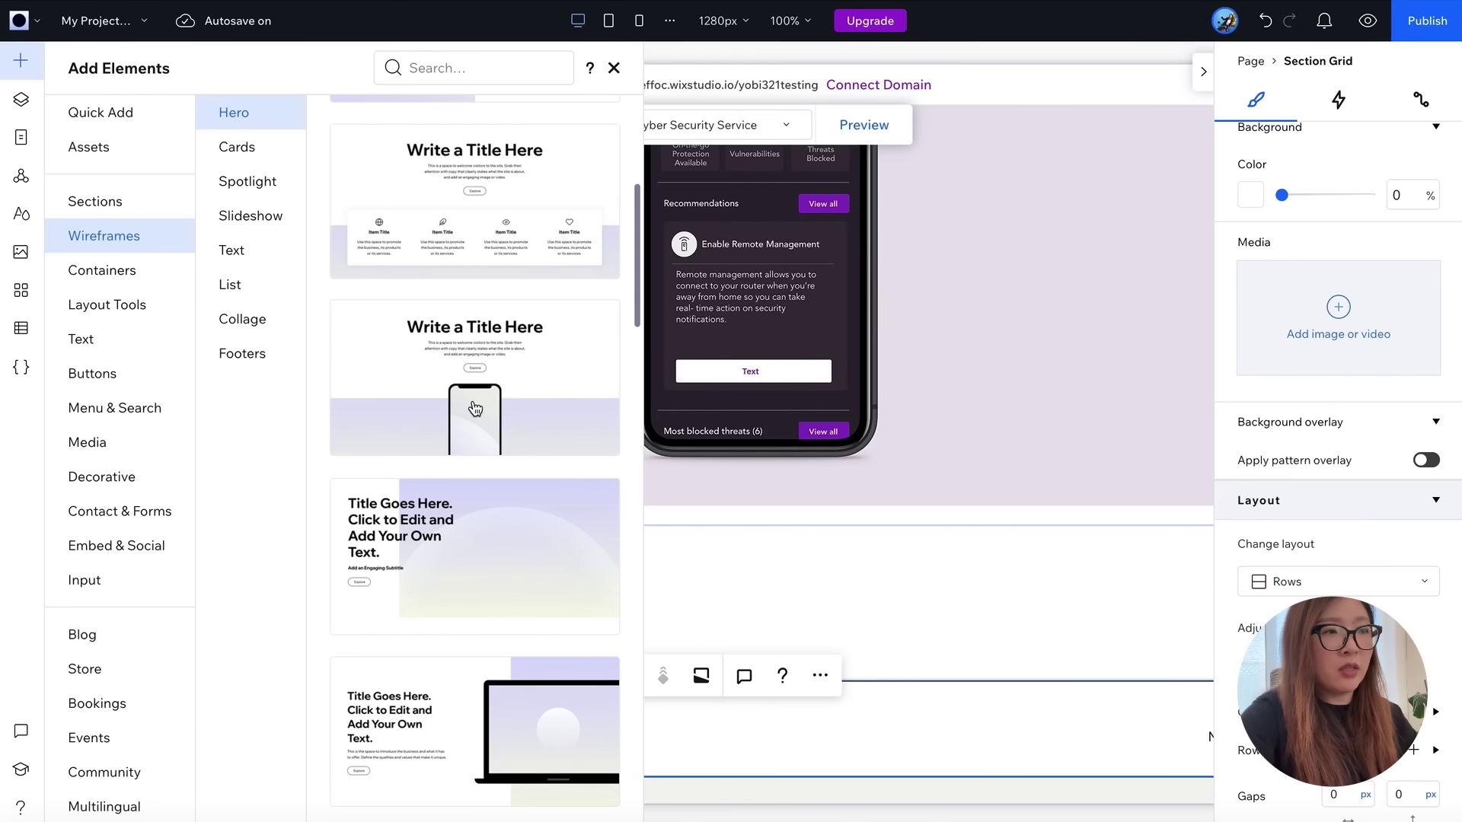
{"action": "scroll", "coordinate": [487, 424], "scroll_direction": "down", "scroll_amount": 6}
{"action": "left_click", "coordinate": [501, 439]}
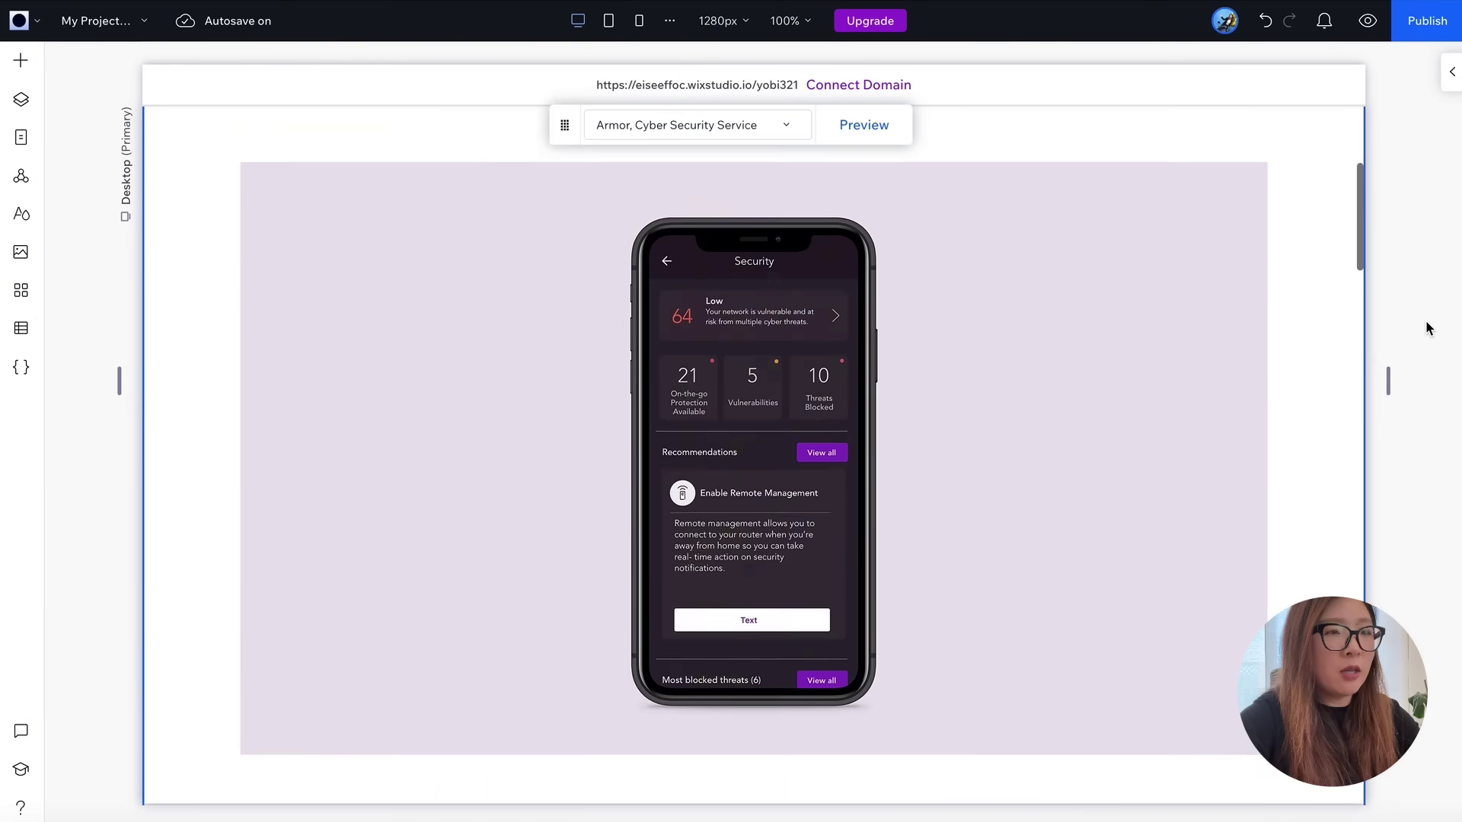
- Scroll the Armor item page down to the Improvement stats (94%, 2X, 10%, 5%) and back up
{"action": "scroll", "coordinate": [1426, 320], "scroll_direction": "down", "scroll_amount": 10}
{"action": "scroll", "coordinate": [1426, 320], "scroll_direction": "down", "scroll_amount": 13}
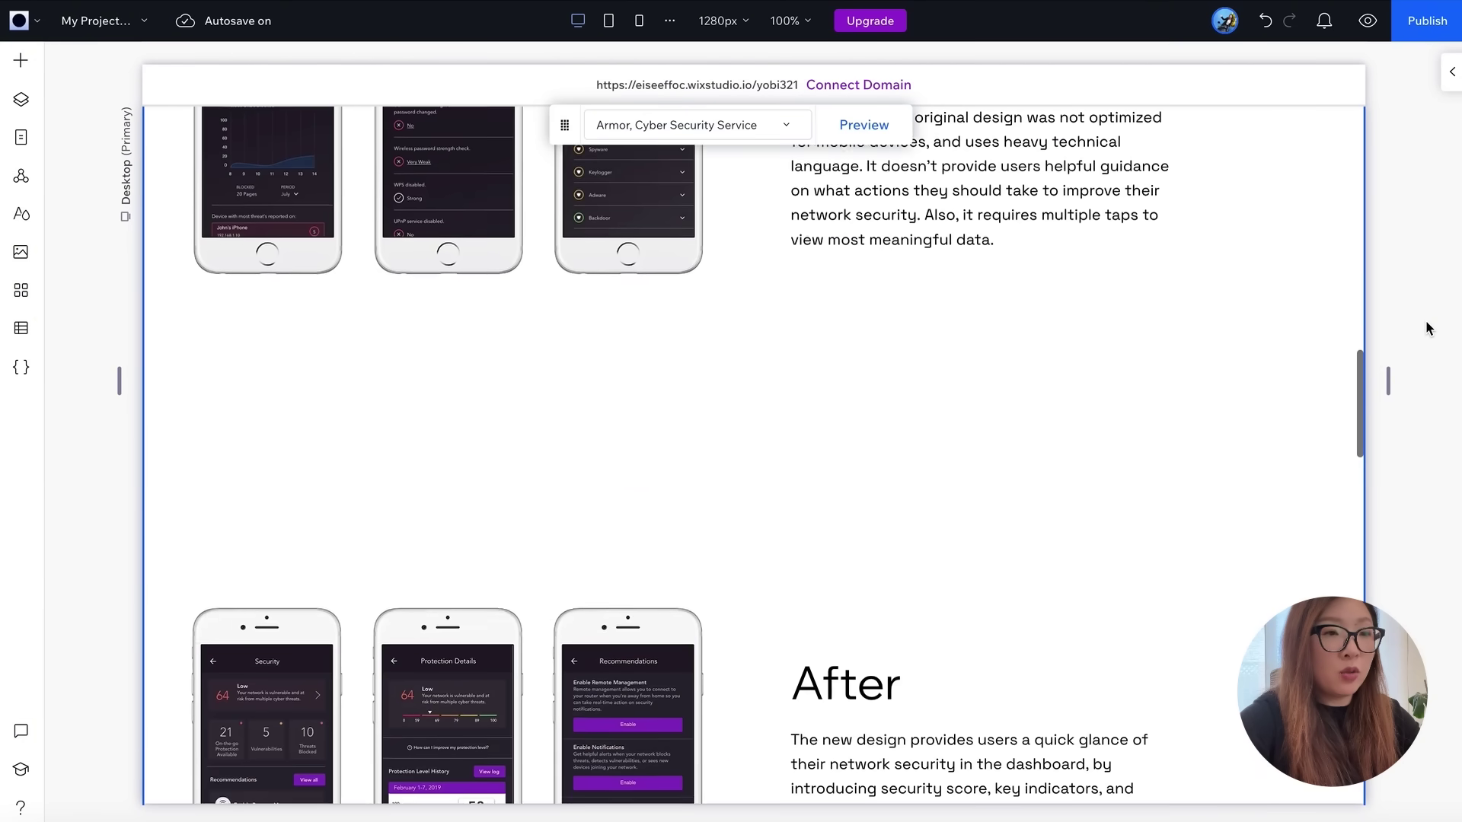
{"action": "scroll", "coordinate": [1426, 327], "scroll_direction": "down", "scroll_amount": 10}
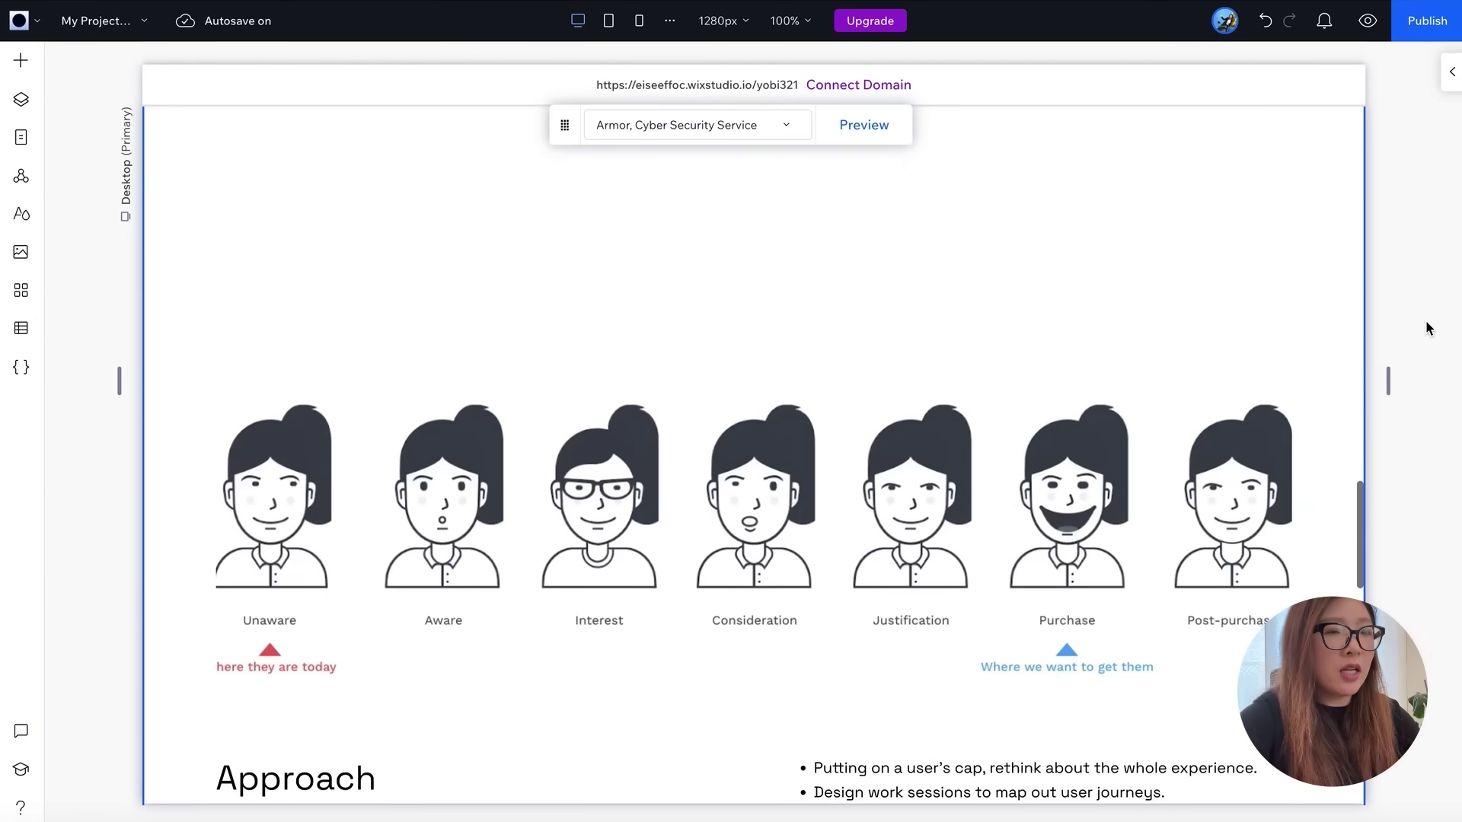
{"action": "scroll", "coordinate": [1246, 330], "scroll_direction": "down", "scroll_amount": 3}
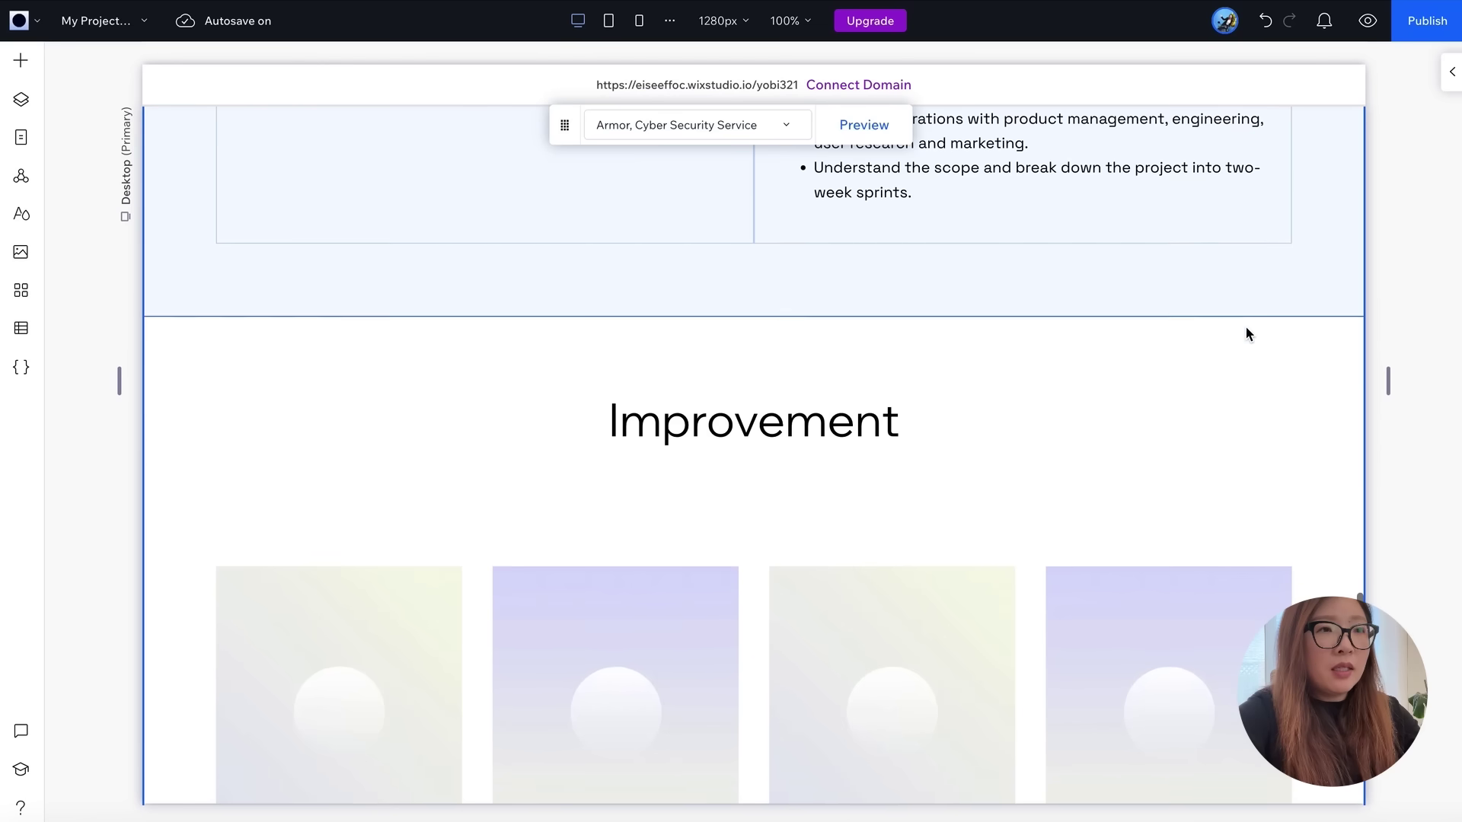
{"action": "scroll", "coordinate": [1246, 331], "scroll_direction": "down", "scroll_amount": 4}
{"action": "scroll", "coordinate": [1246, 330], "scroll_direction": "down", "scroll_amount": 1}
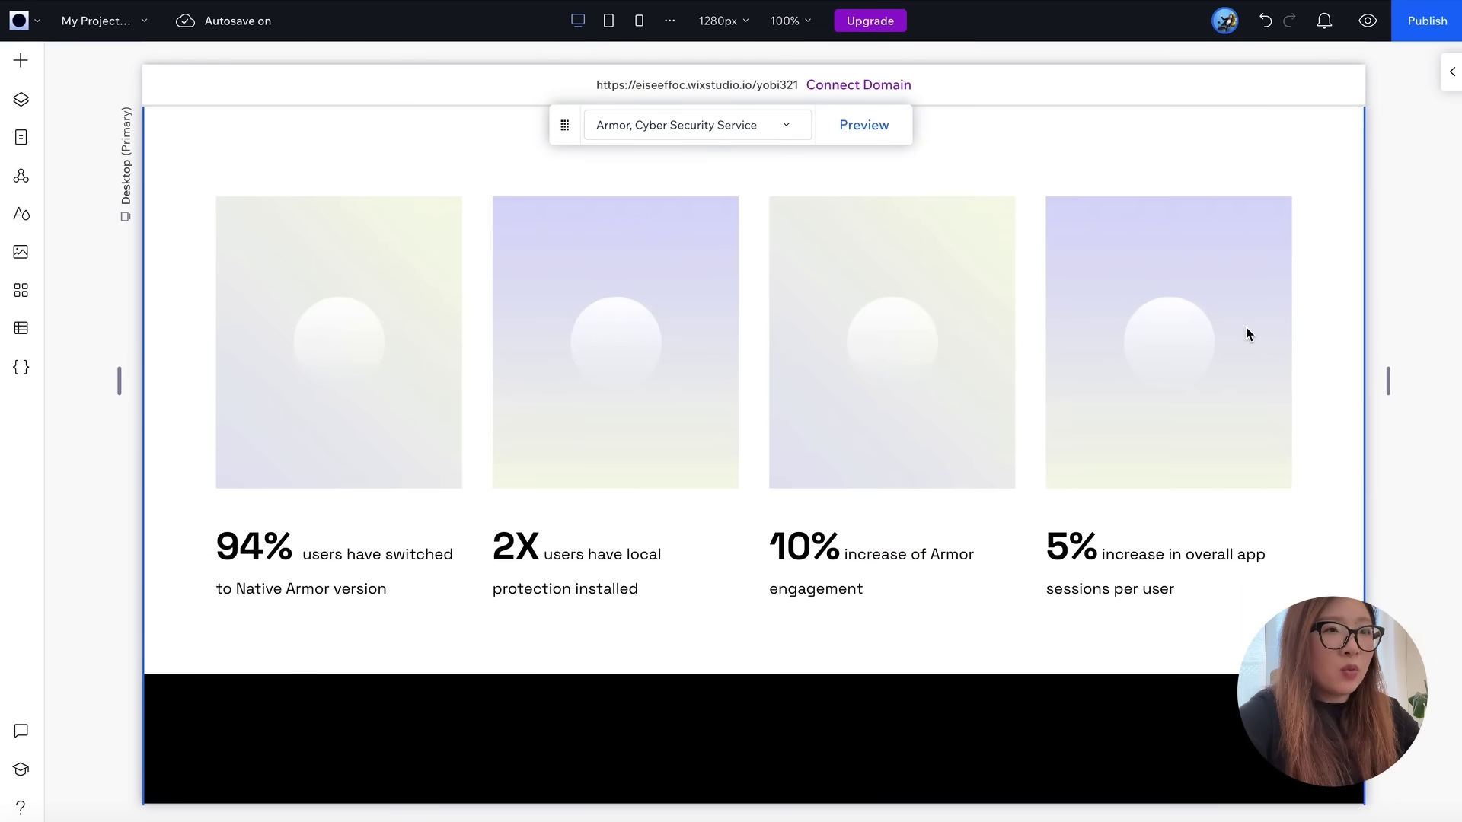
{"action": "scroll", "coordinate": [1246, 330], "scroll_direction": "up", "scroll_amount": 4}
{"action": "scroll", "coordinate": [1290, 486], "scroll_direction": "down", "scroll_amount": 3}
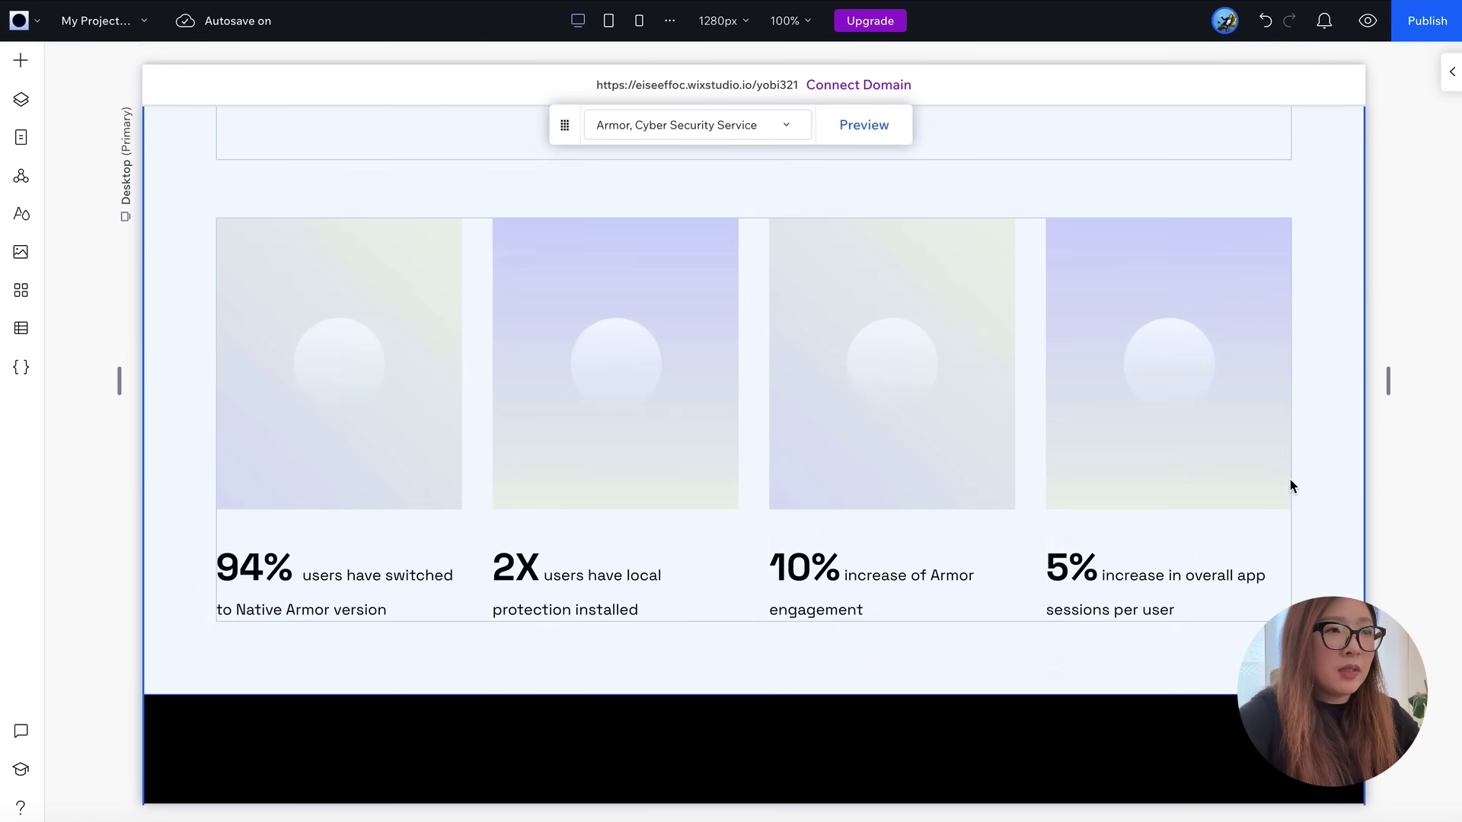
{"action": "scroll", "coordinate": [1291, 484], "scroll_direction": "up", "scroll_amount": 15}
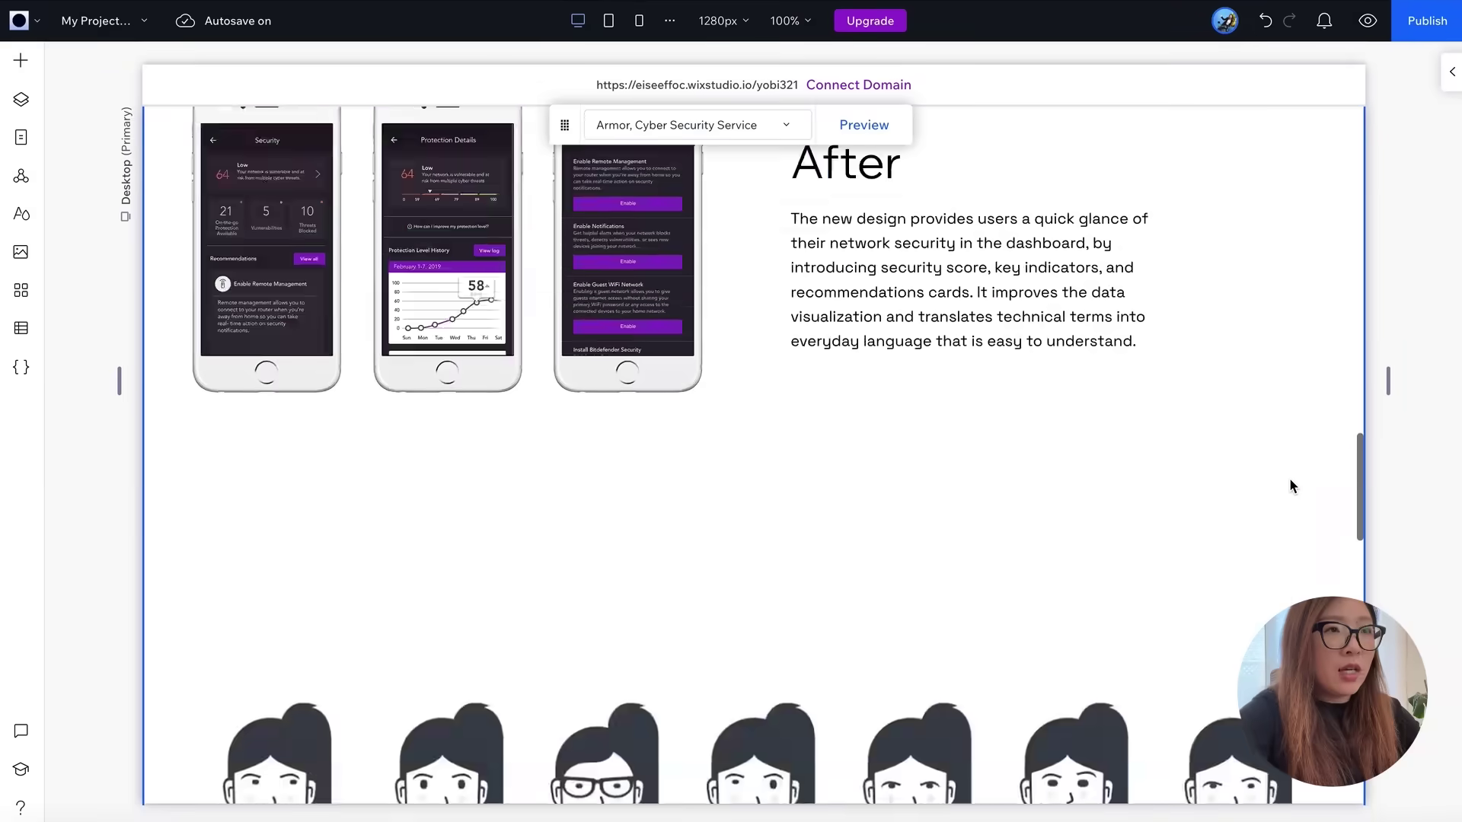
{"action": "scroll", "coordinate": [1290, 480], "scroll_direction": "up", "scroll_amount": 10}
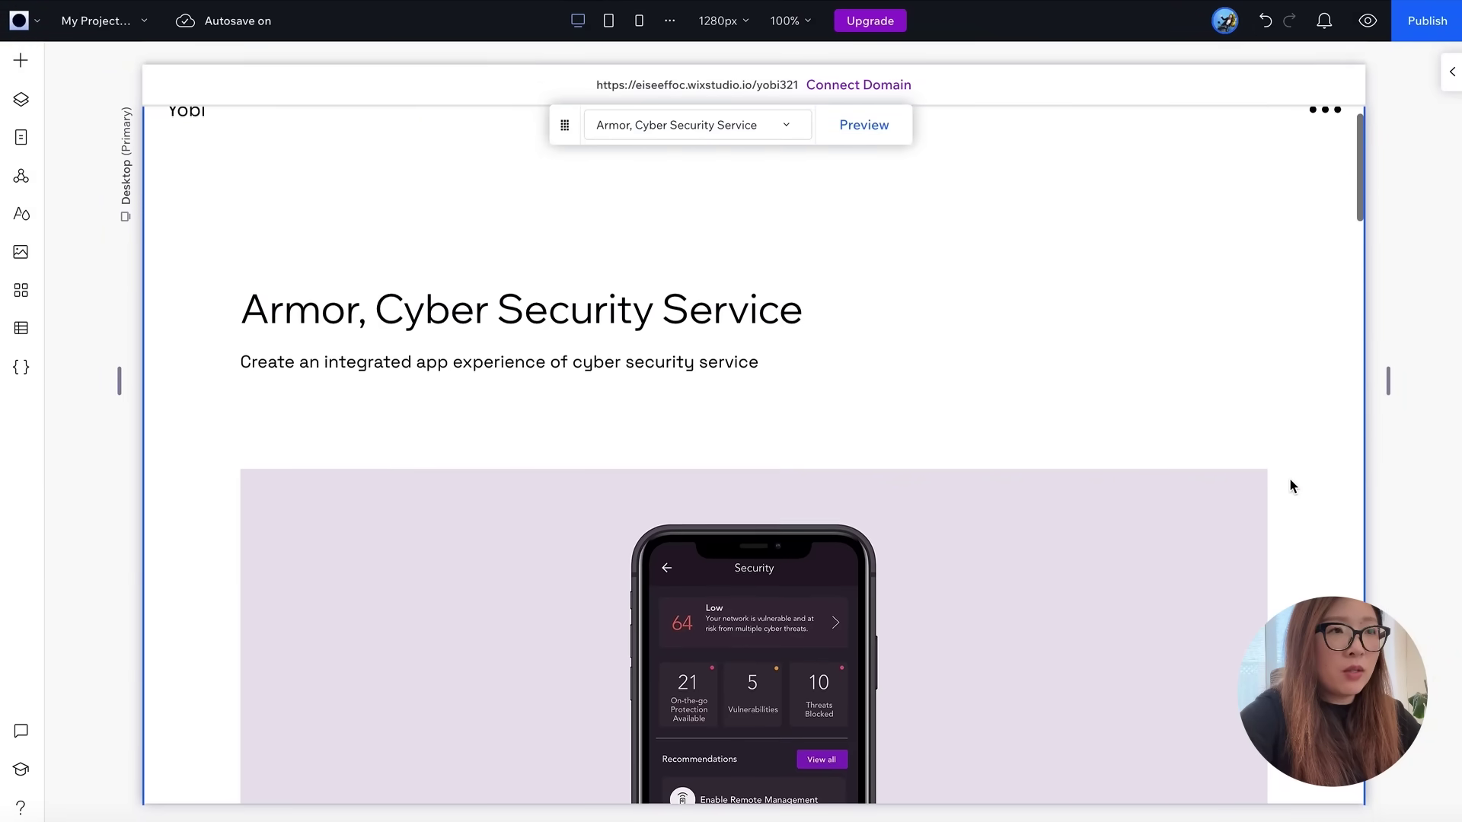
{"action": "scroll", "coordinate": [1290, 478], "scroll_direction": "up", "scroll_amount": 1}
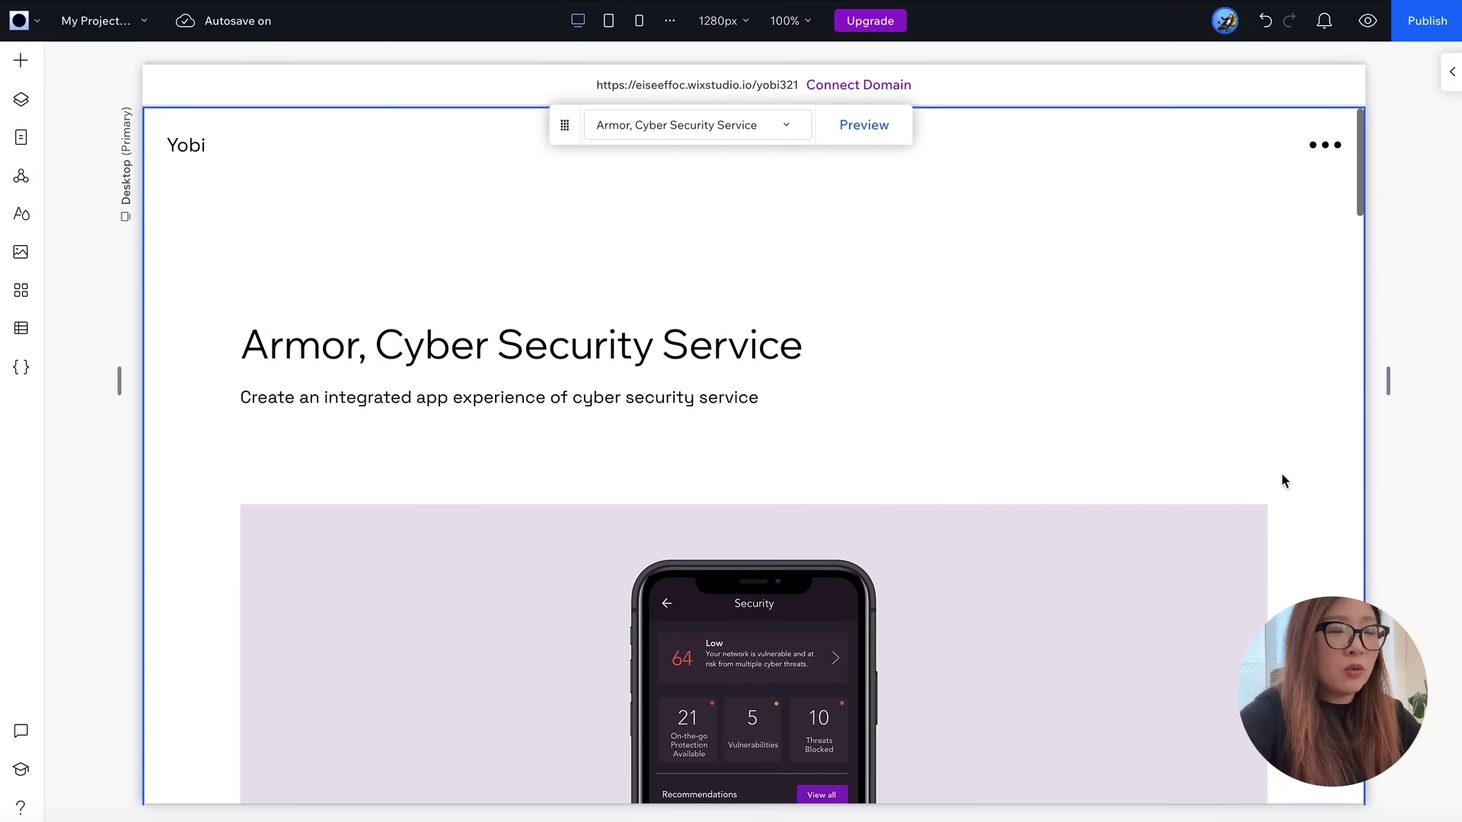
- Switch the previewed item from Charitize to Circle, Smart Parental Controls
{"action": "left_click", "coordinate": [788, 133]}
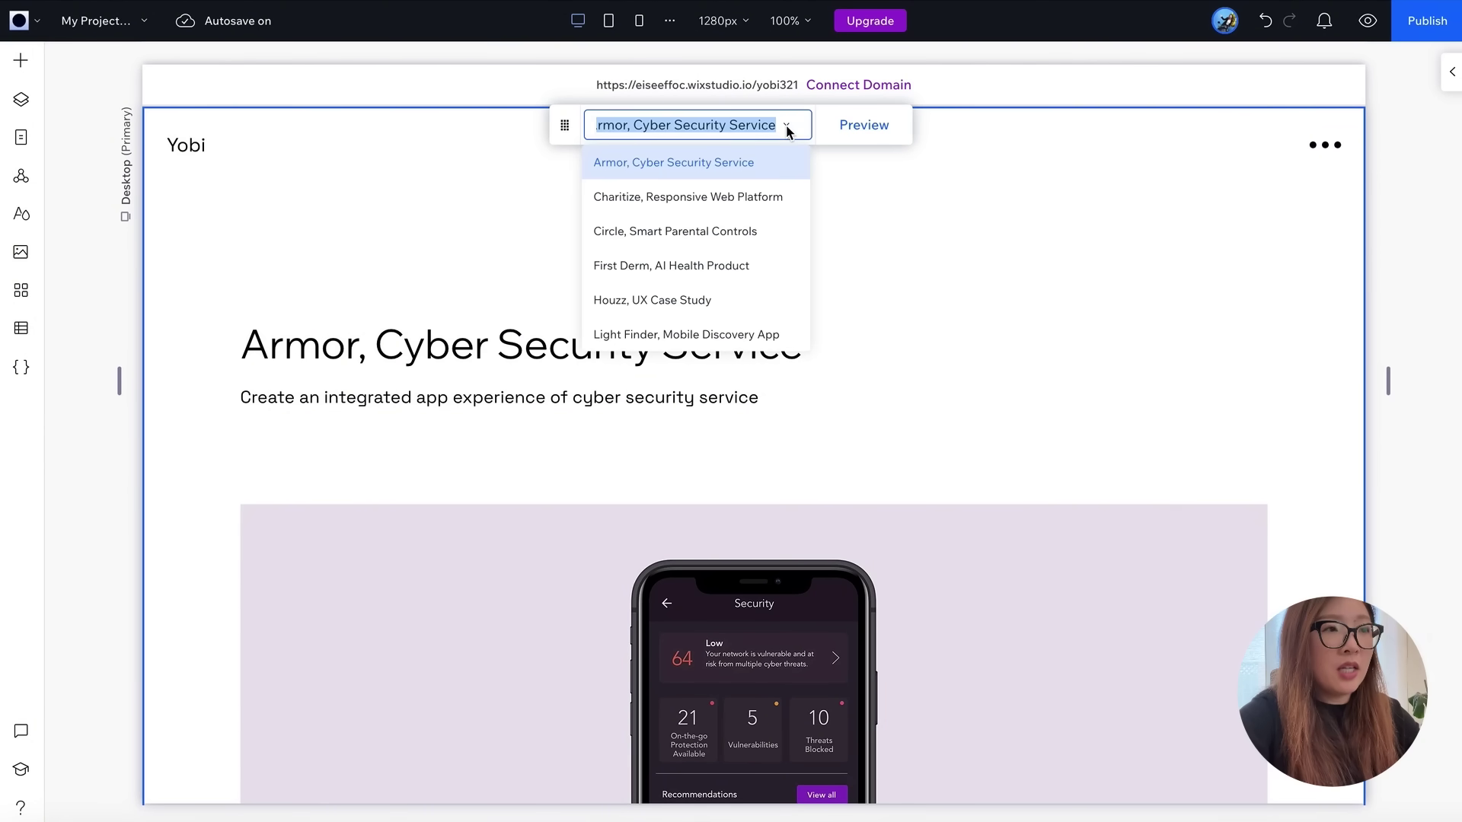
{"action": "left_click", "coordinate": [690, 196]}
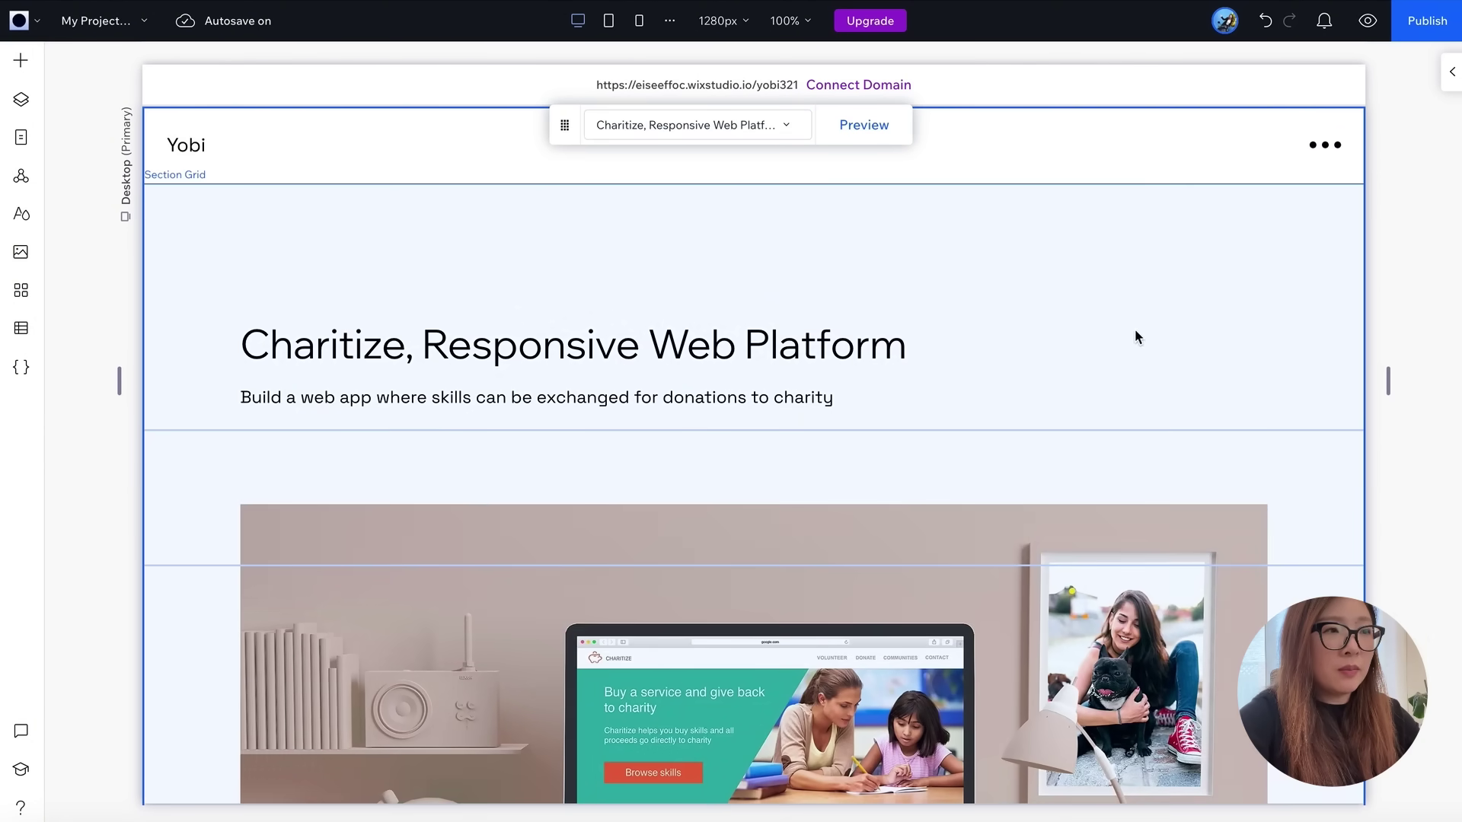
{"action": "left_click", "coordinate": [761, 125]}
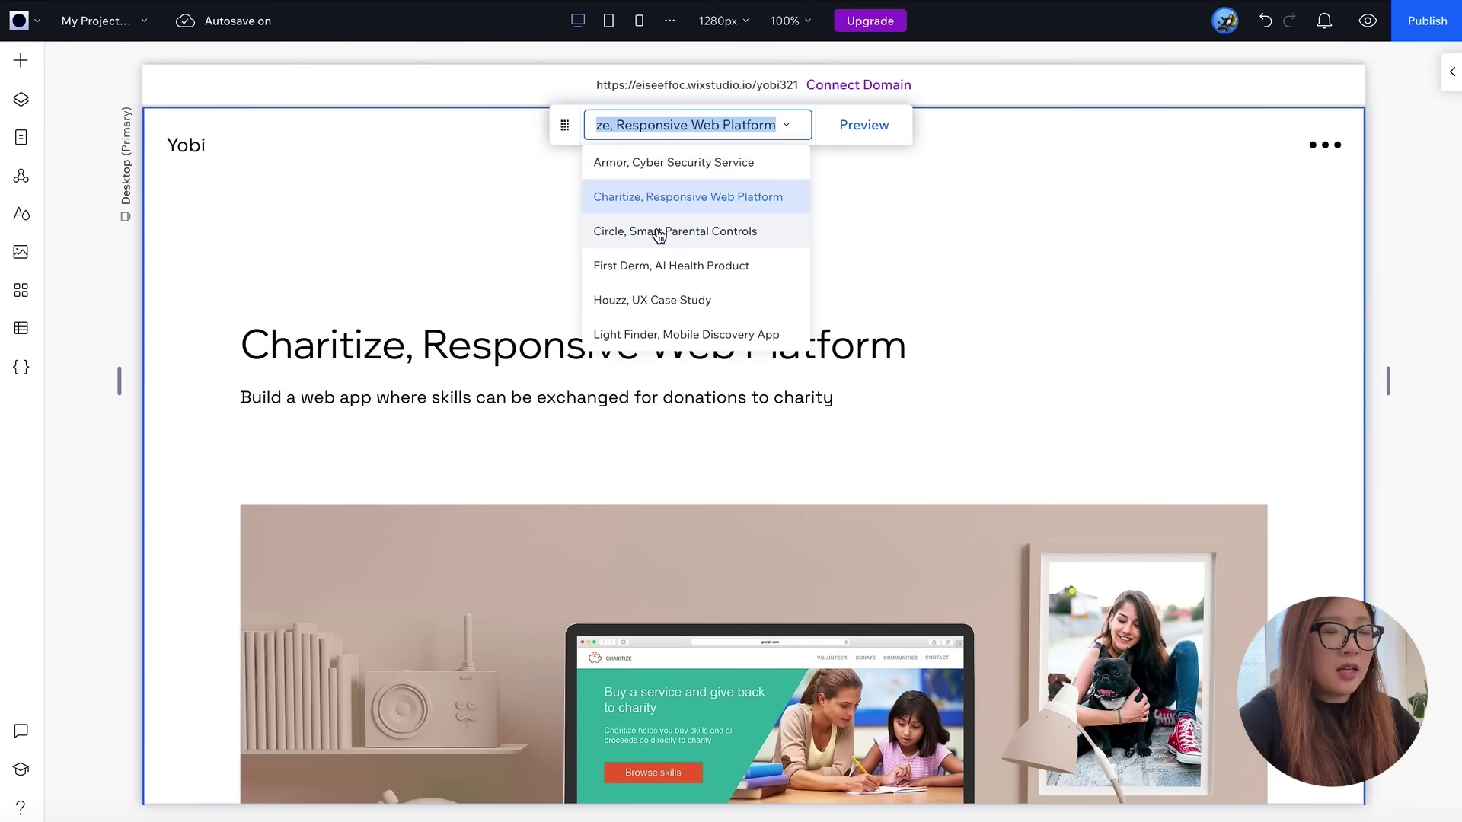
{"action": "left_click", "coordinate": [659, 233]}
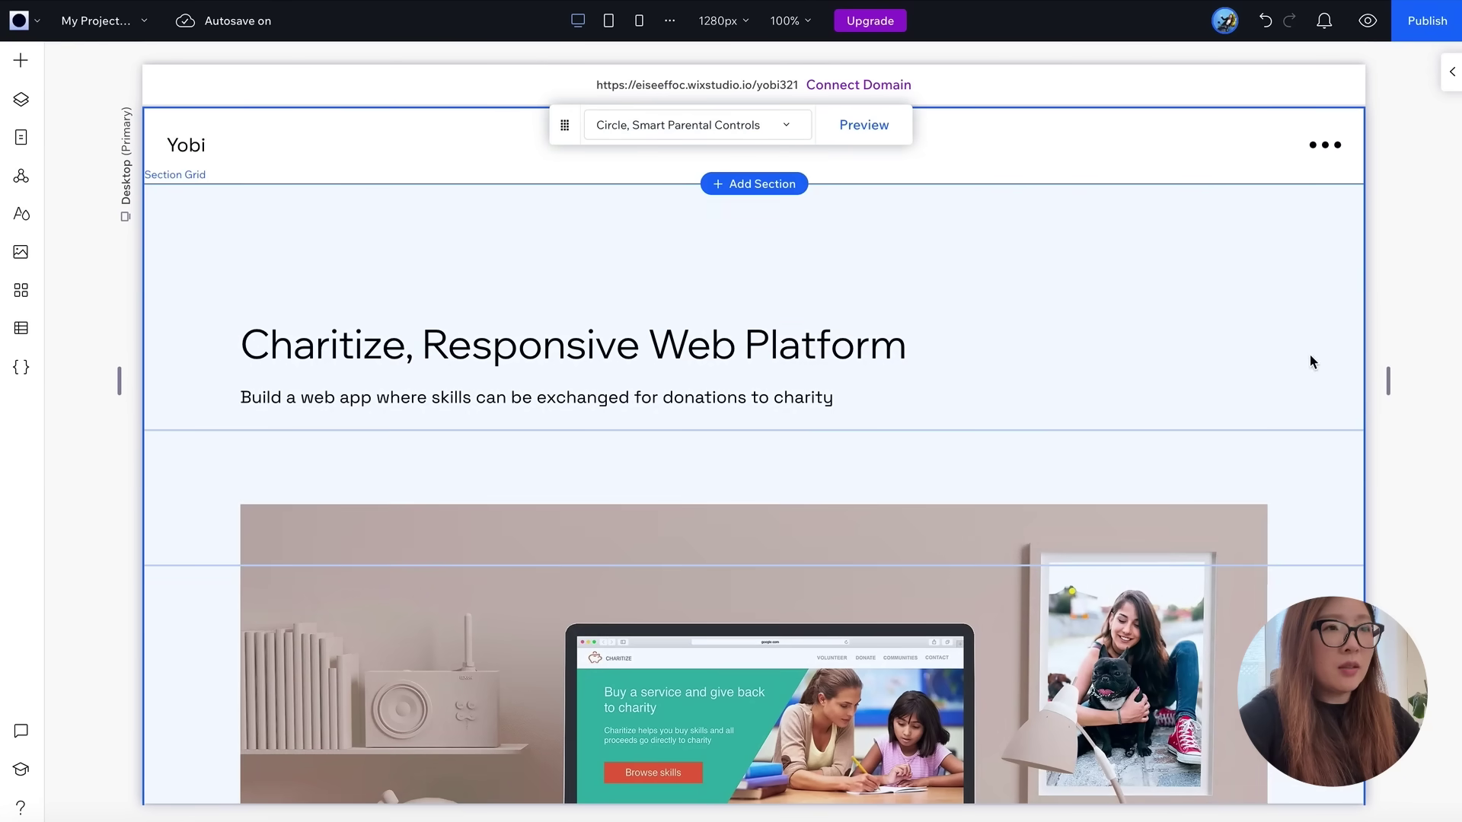
- Select the Before section grid and its right-hand cell on the Circle page
{"action": "scroll", "coordinate": [1320, 291], "scroll_direction": "down", "scroll_amount": 5}
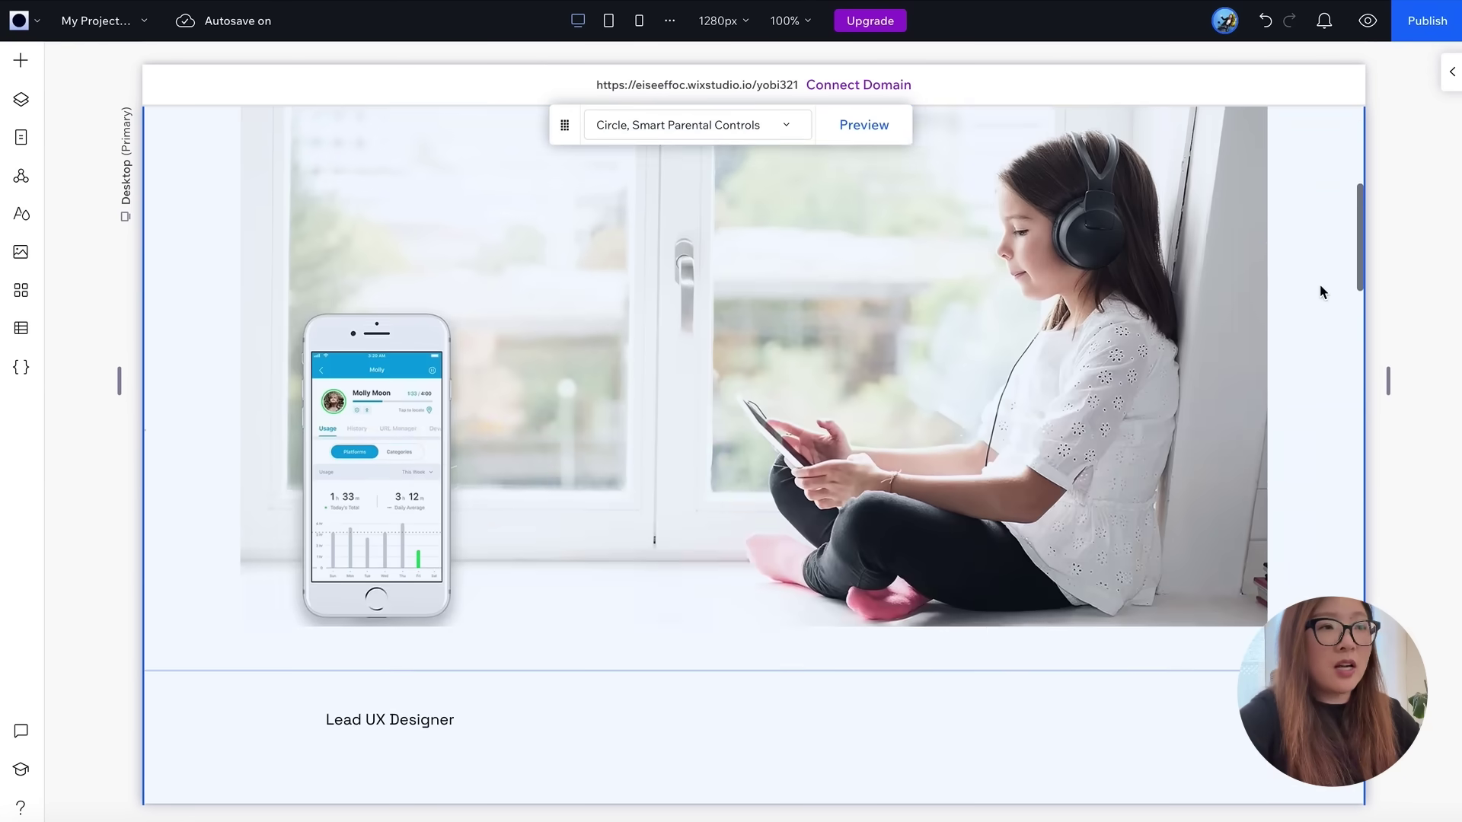
{"action": "scroll", "coordinate": [1321, 289], "scroll_direction": "down", "scroll_amount": 10}
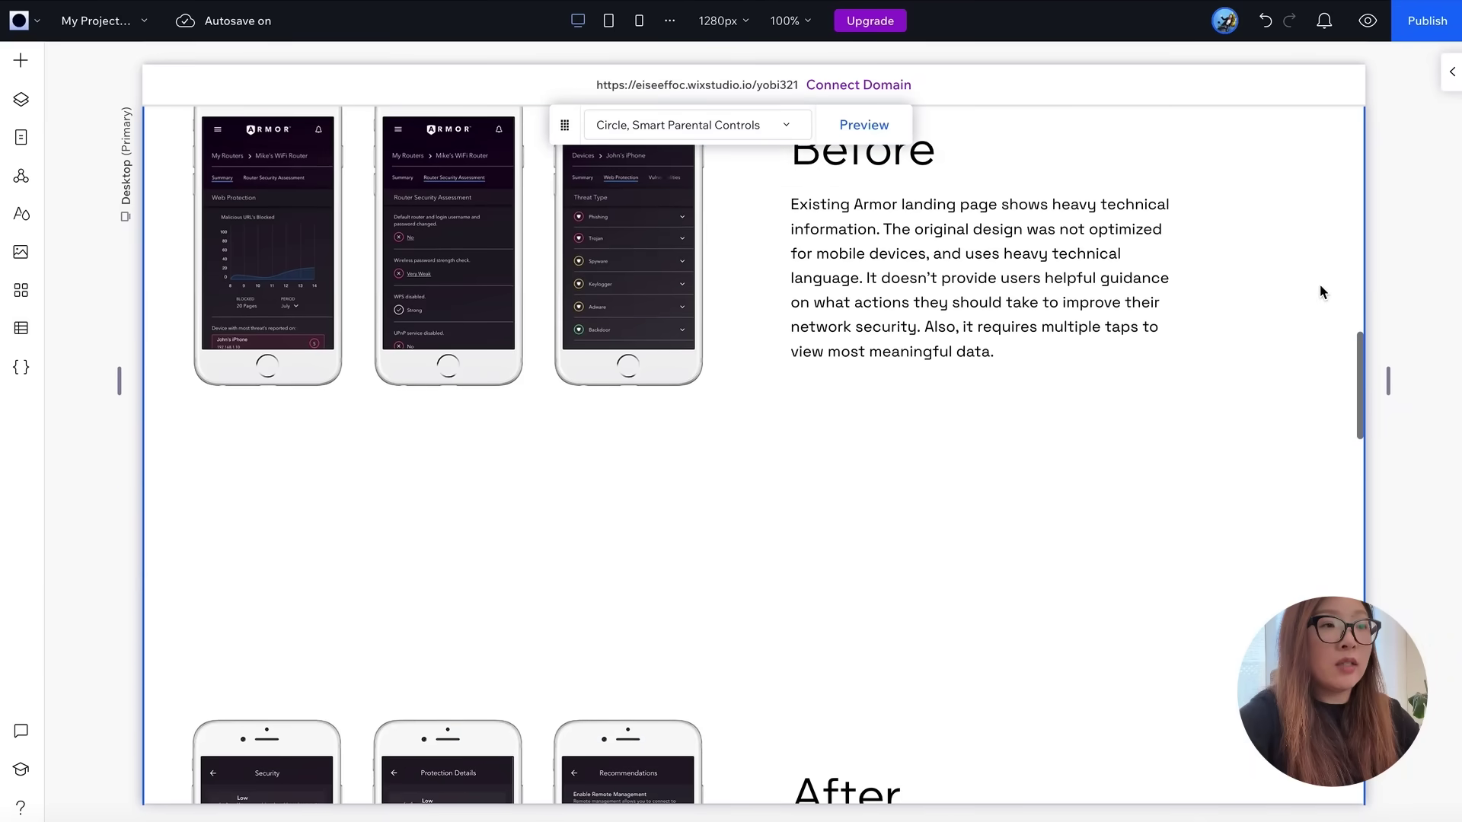
{"action": "scroll", "coordinate": [1319, 285], "scroll_direction": "down", "scroll_amount": 2}
{"action": "scroll", "coordinate": [1319, 285], "scroll_direction": "up", "scroll_amount": 4}
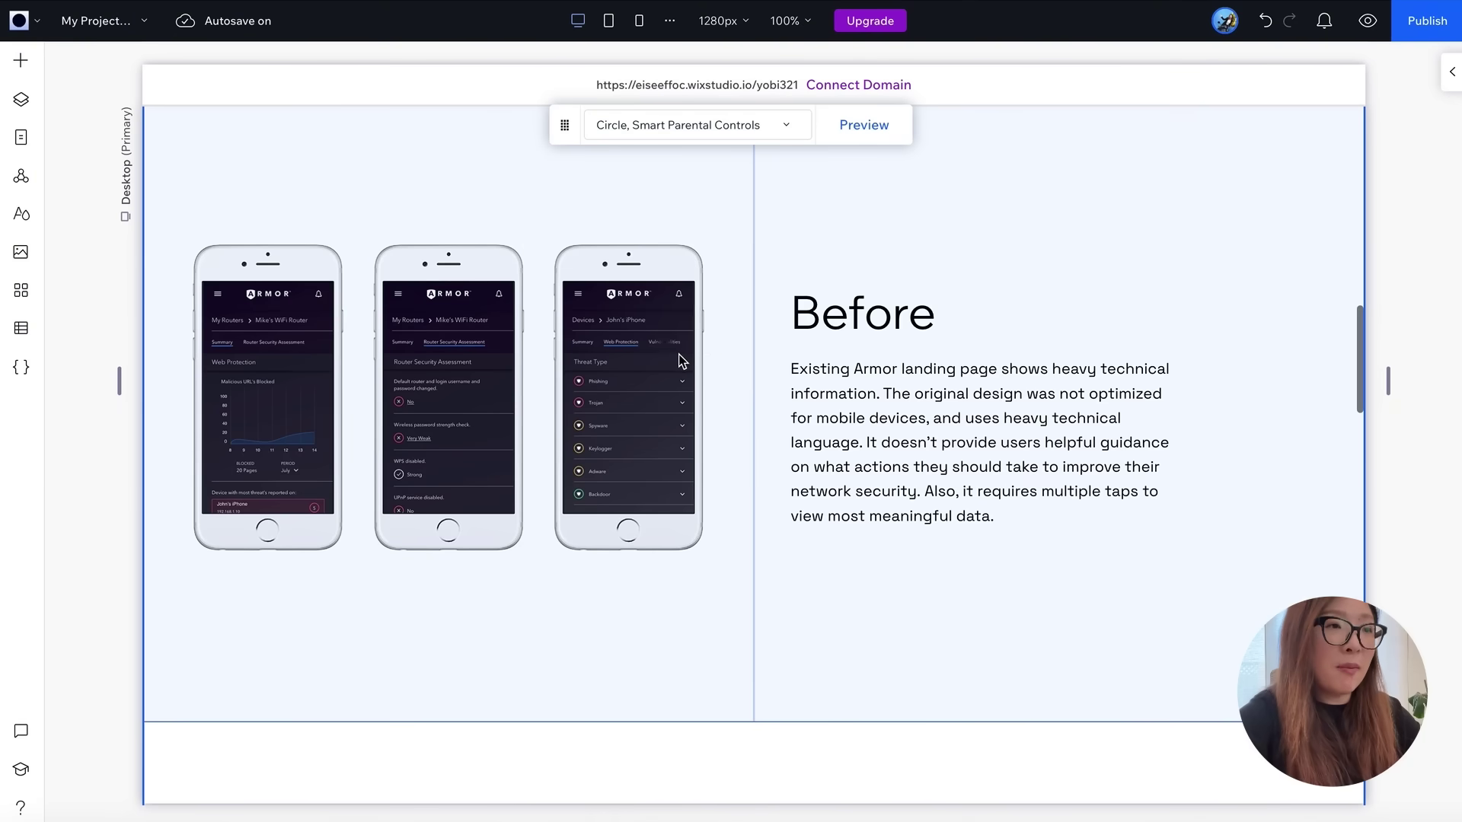
{"action": "left_click", "coordinate": [678, 354]}
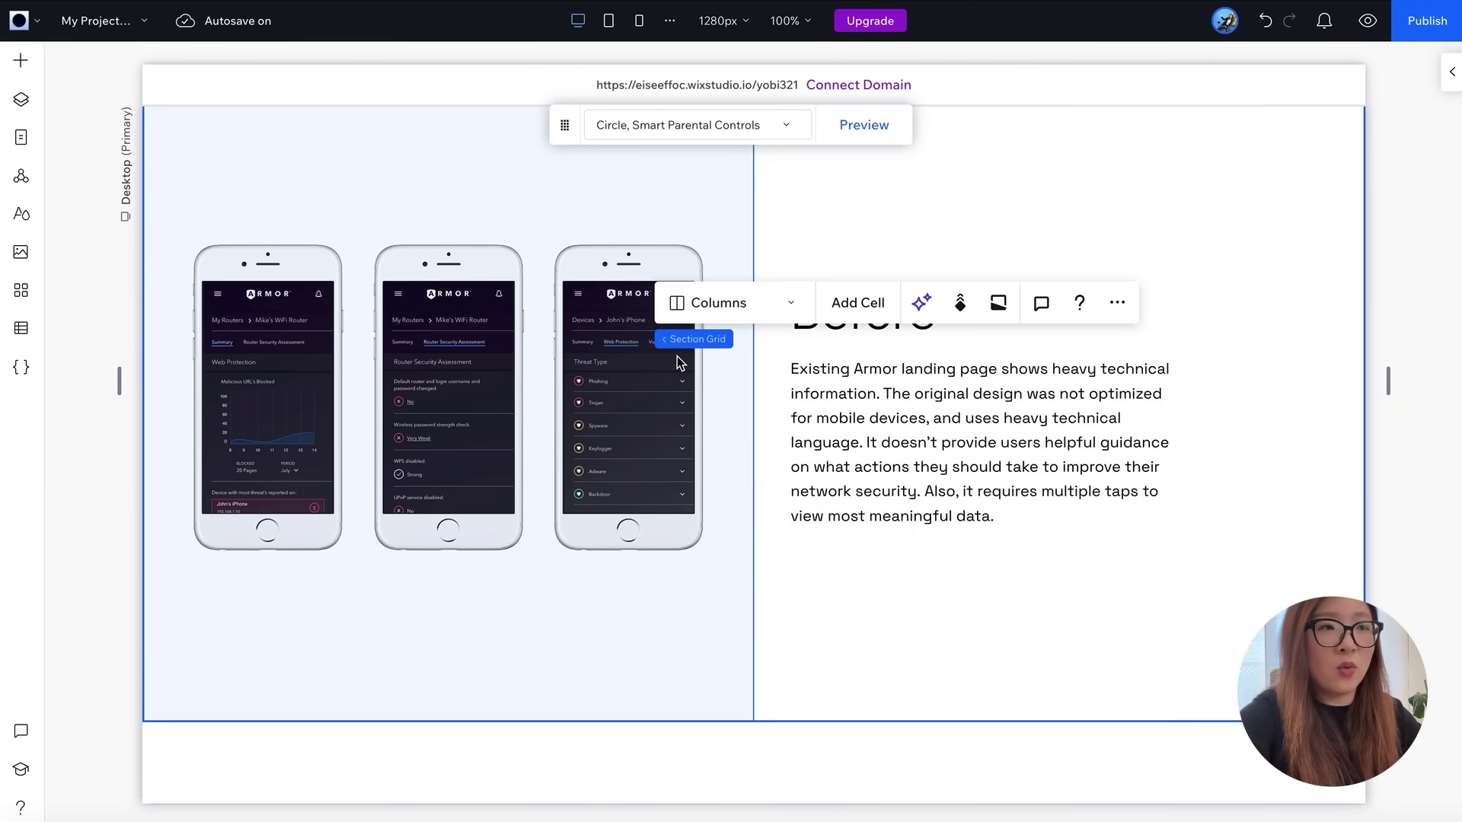
{"action": "left_click", "coordinate": [982, 620]}
{"action": "scroll", "coordinate": [983, 620], "scroll_direction": "down", "scroll_amount": 7}
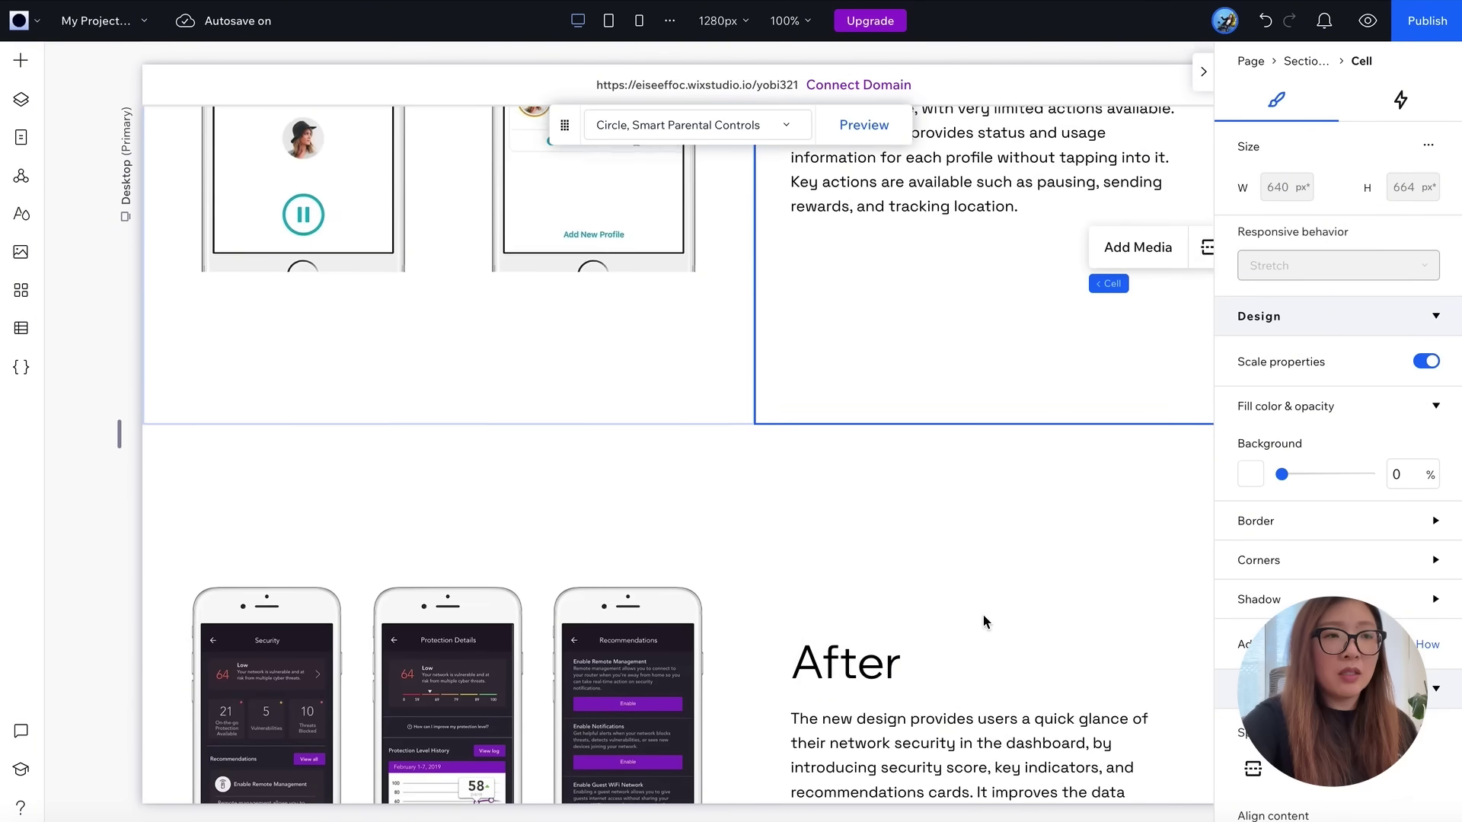
{"action": "scroll", "coordinate": [982, 620], "scroll_direction": "up", "scroll_amount": 1}
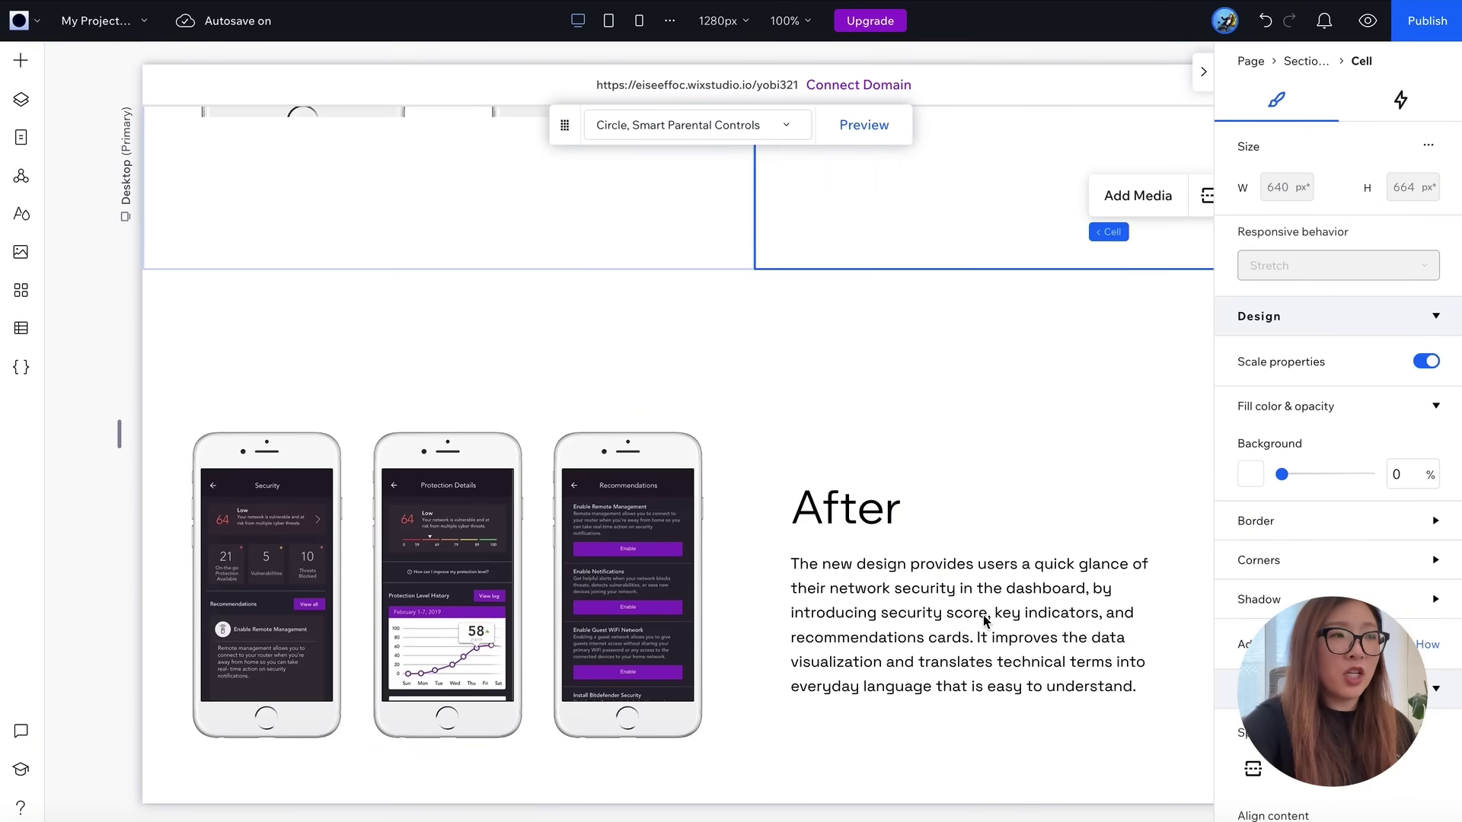
{"action": "scroll", "coordinate": [982, 620], "scroll_direction": "down", "scroll_amount": 1}
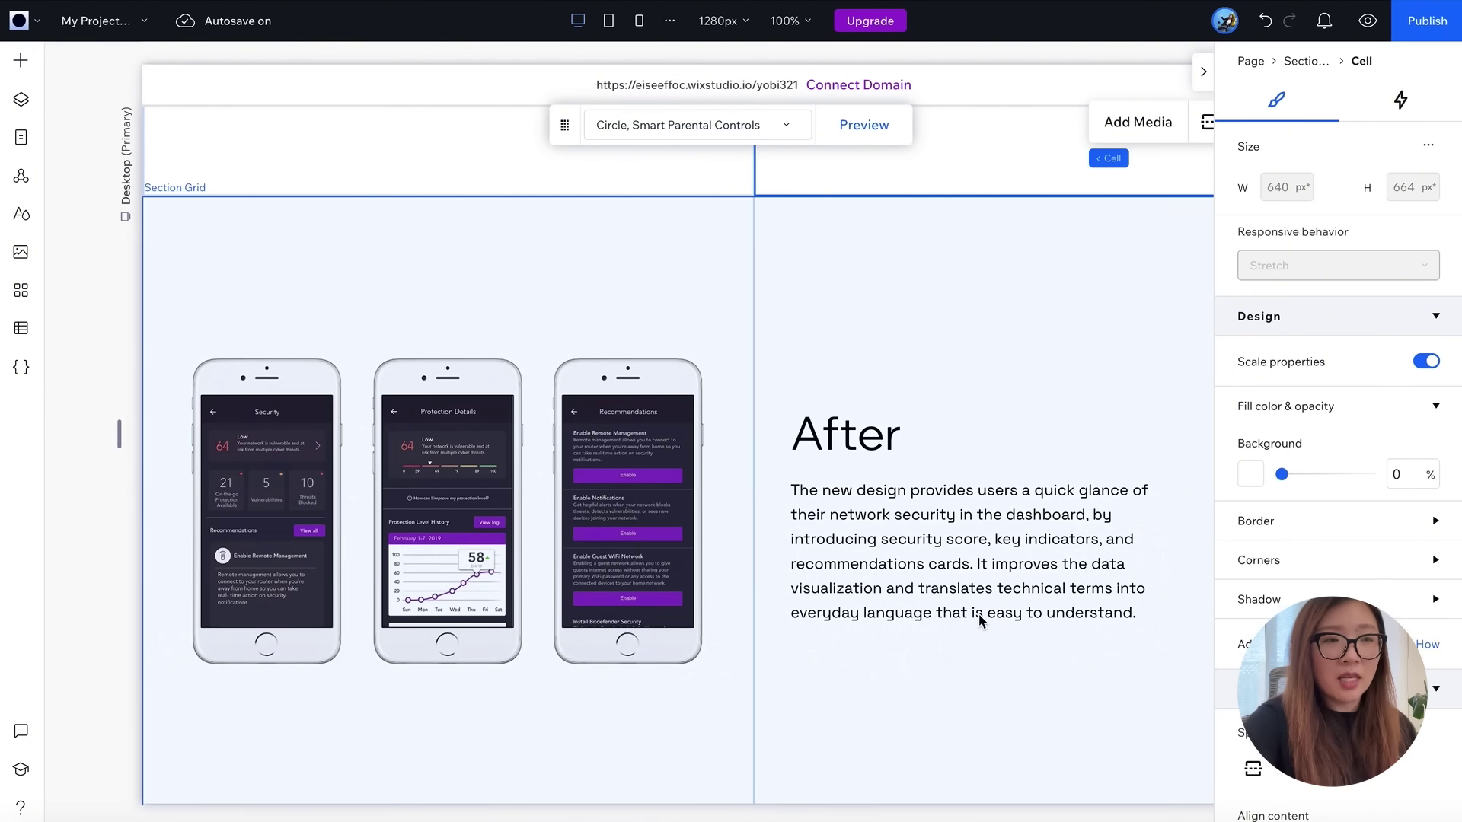
- In the My Projects collection, drag Armor to the top, First Derm to third, Charitize to fourth
{"action": "left_click", "coordinate": [21, 329]}
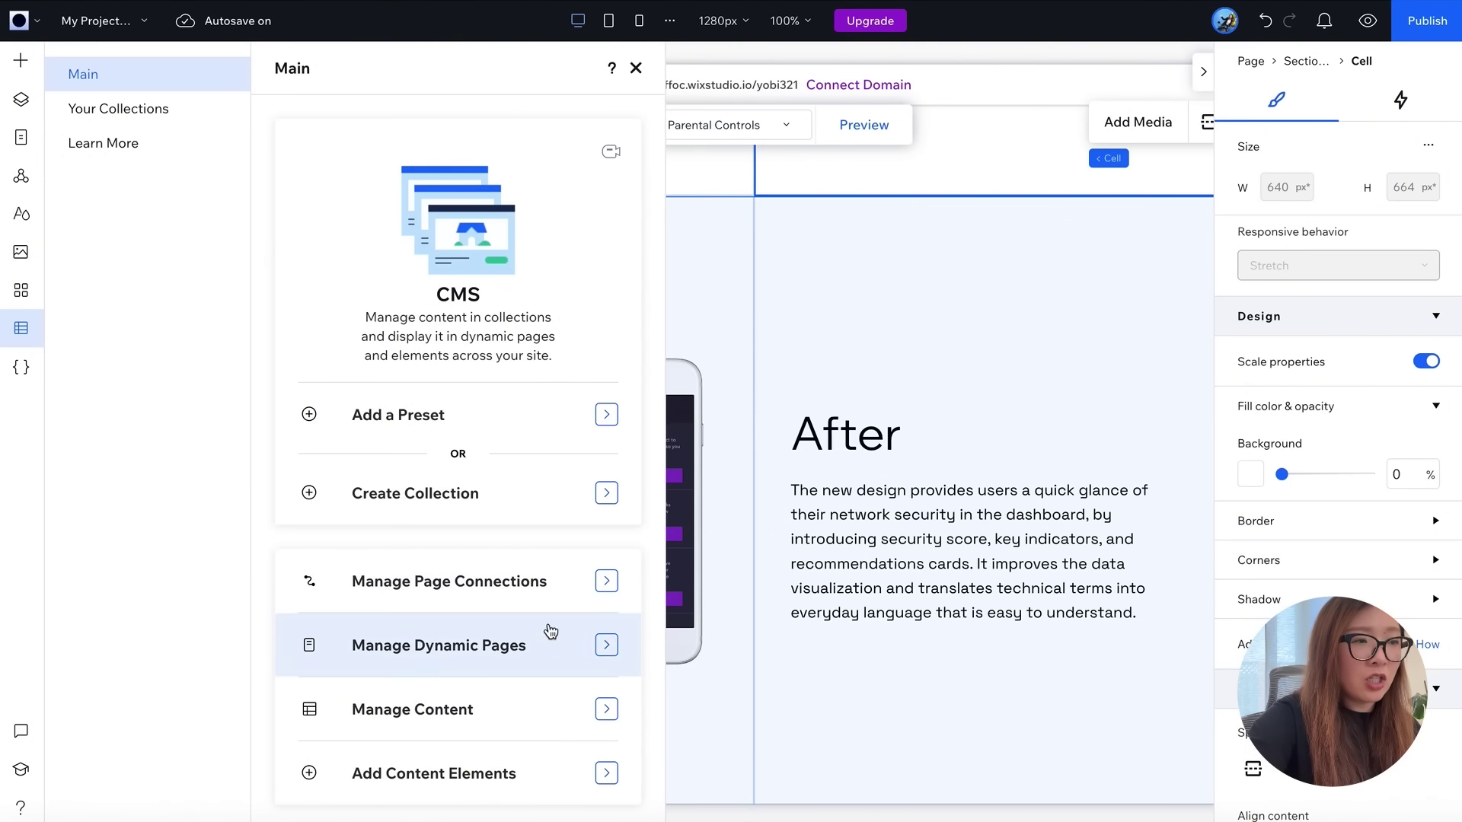
{"action": "left_click", "coordinate": [615, 712]}
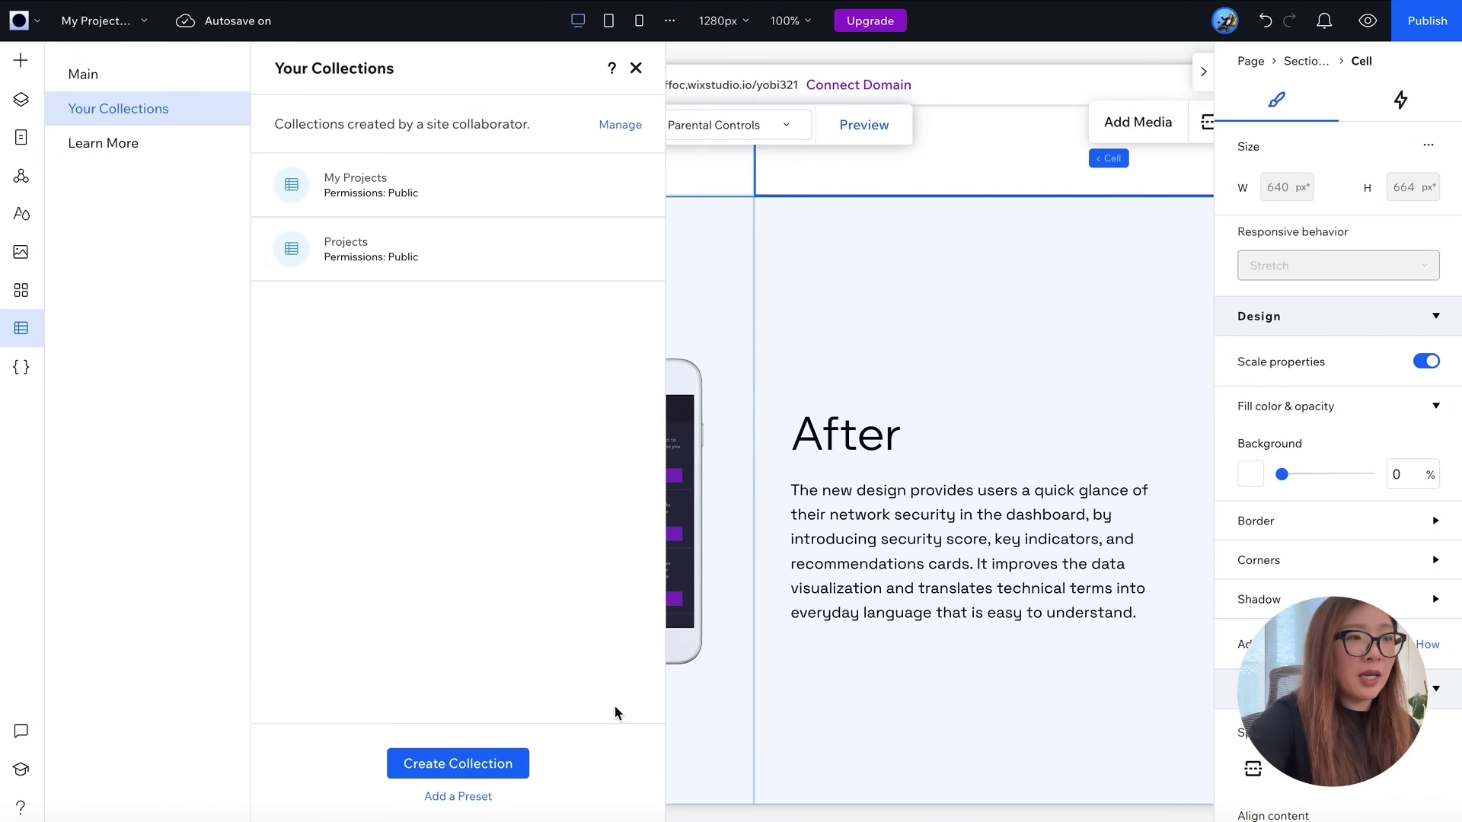
{"action": "left_click", "coordinate": [395, 183]}
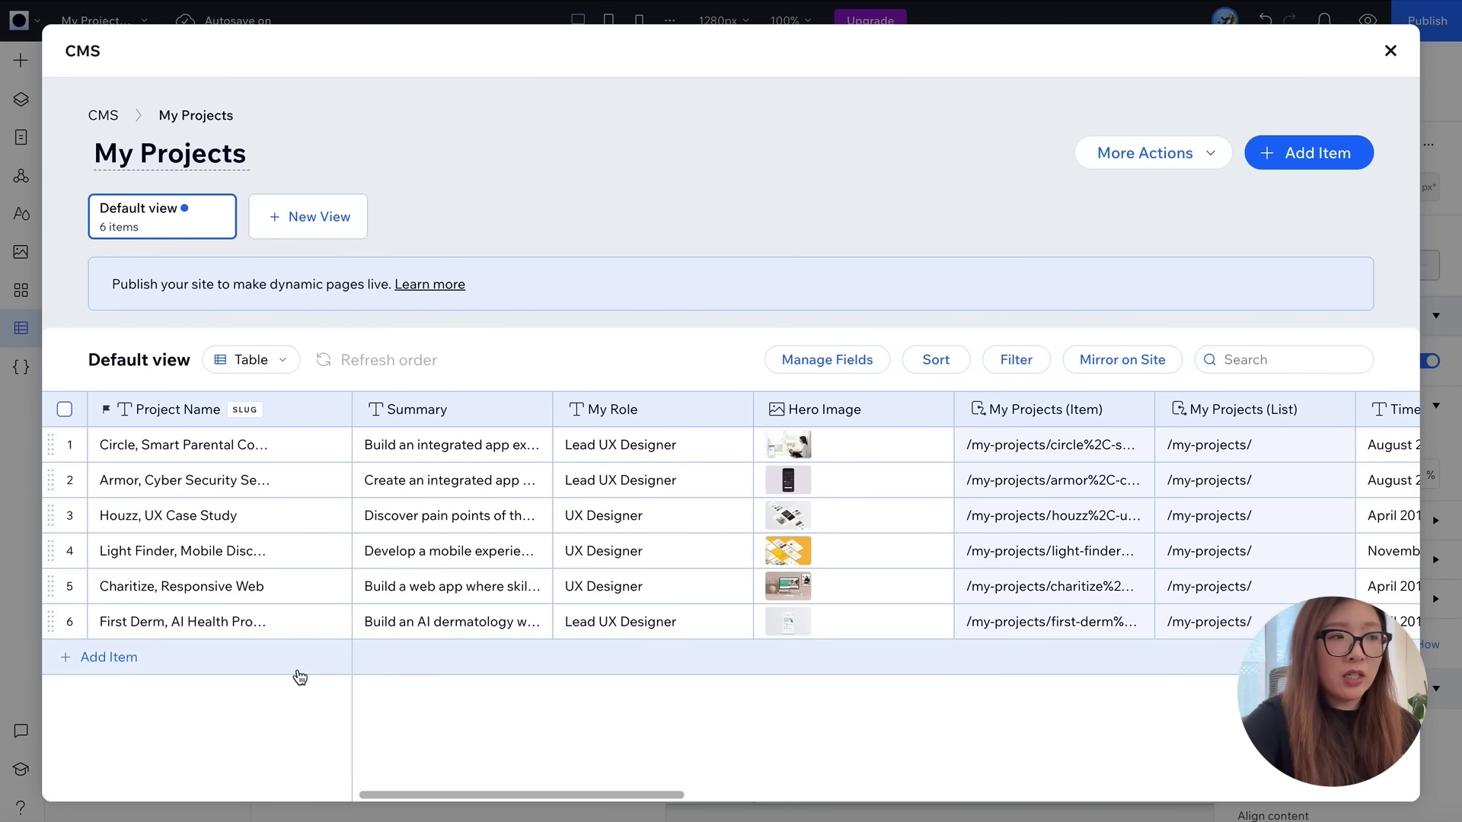
{"action": "mouse_move", "coordinate": [336, 449]}
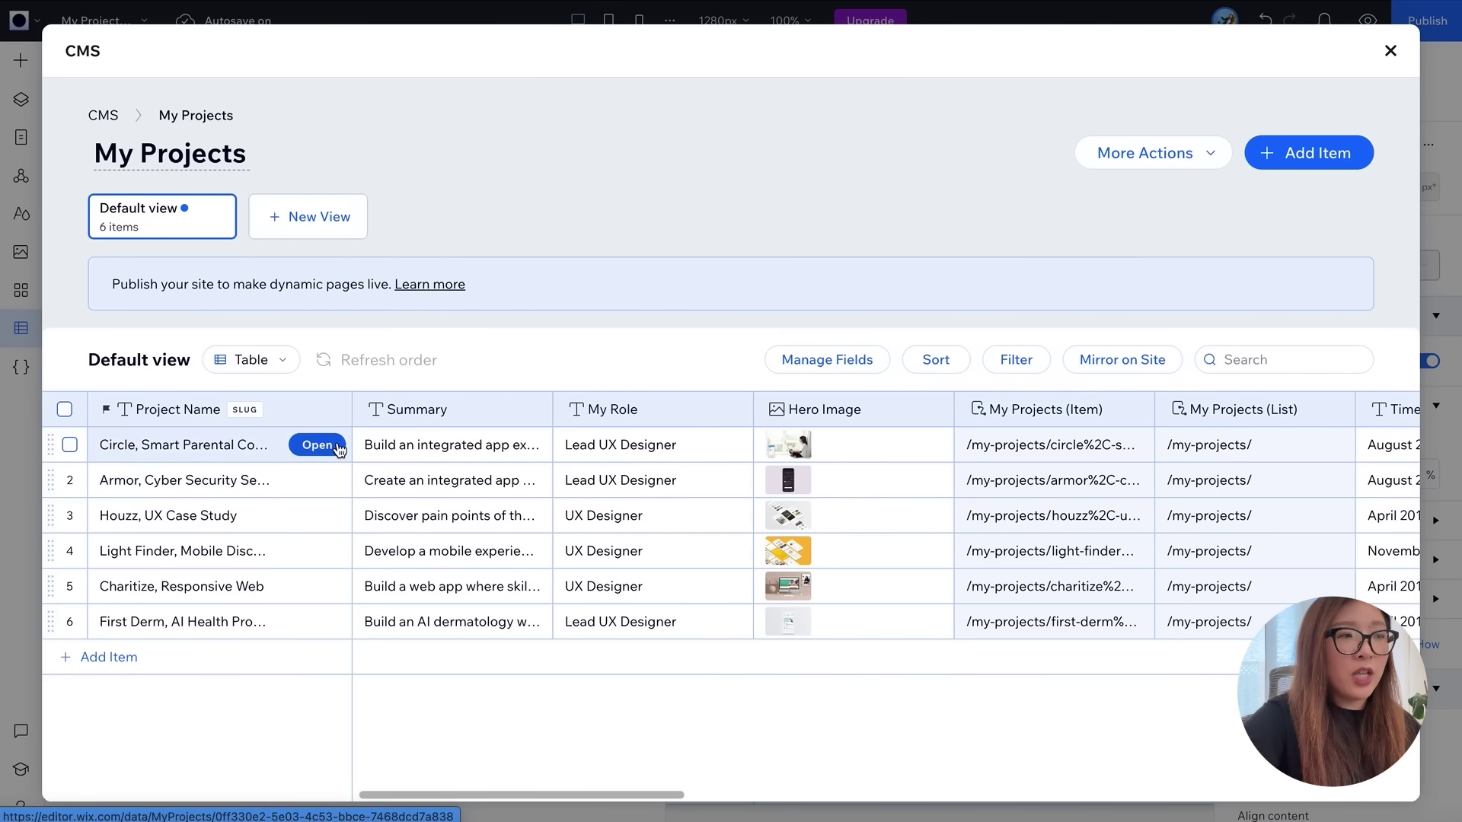
{"action": "mouse_move", "coordinate": [335, 498]}
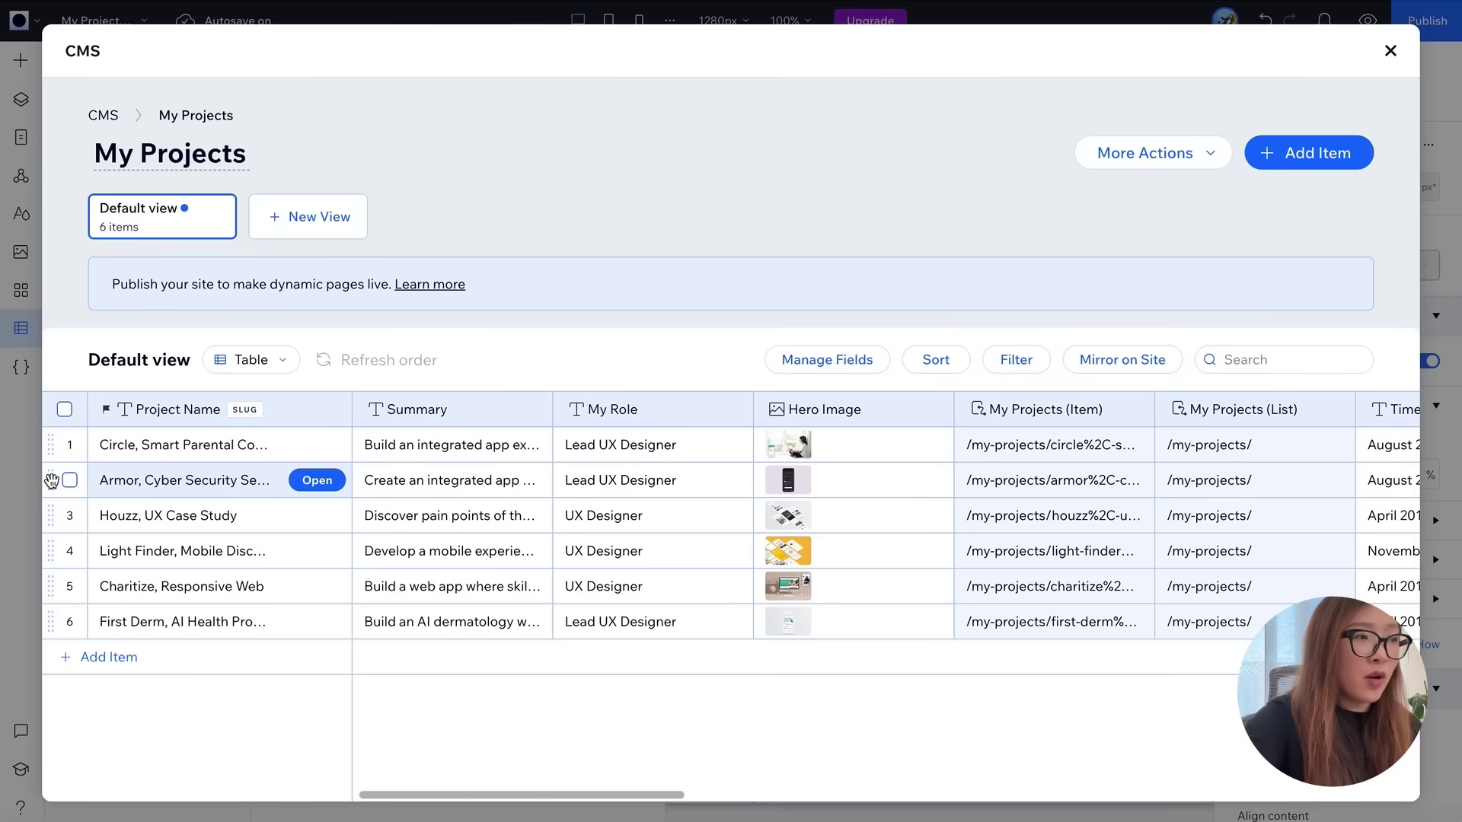
{"action": "left_click_drag", "start_coordinate": [51, 480], "coordinate": [51, 442]}
{"action": "left_click_drag", "start_coordinate": [51, 621], "coordinate": [53, 507]}
{"action": "left_click_drag", "start_coordinate": [50, 621], "coordinate": [51, 535]}
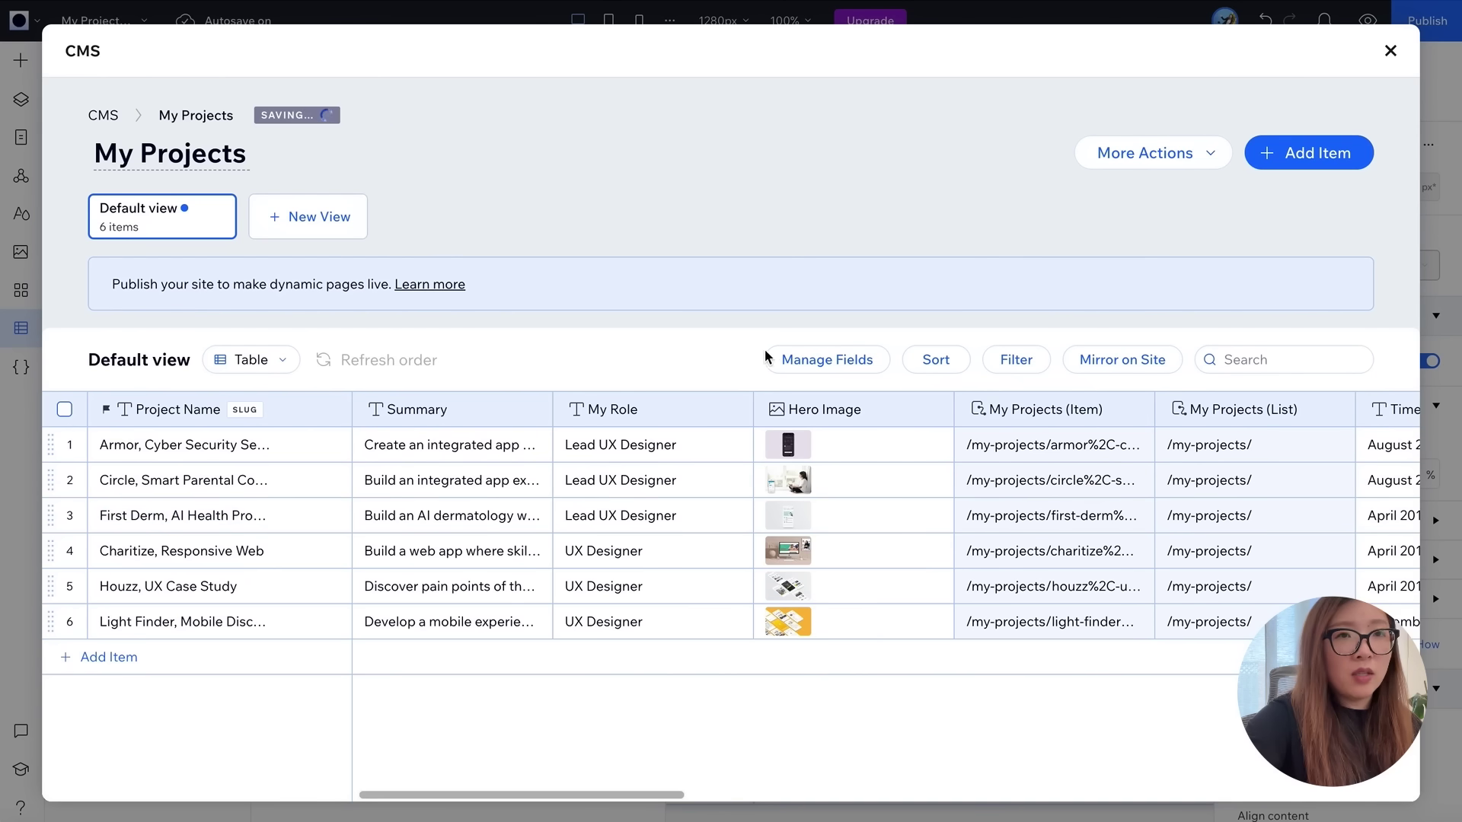
- Close the CMS collection windows and switch to the My Projects (List) page via Pages
{"action": "left_click", "coordinate": [1390, 54]}
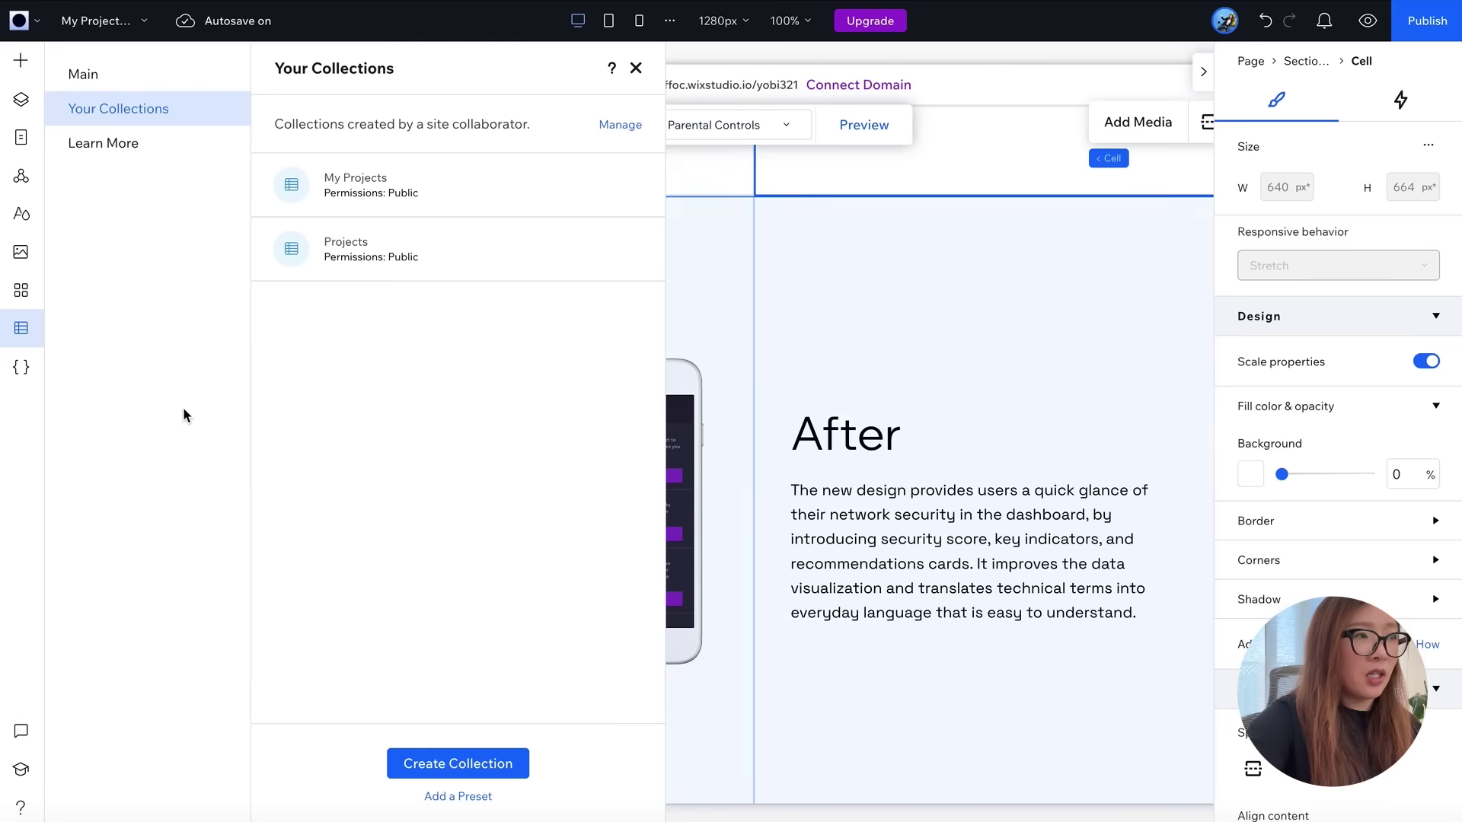
{"action": "left_click", "coordinate": [637, 70]}
{"action": "left_click", "coordinate": [20, 139]}
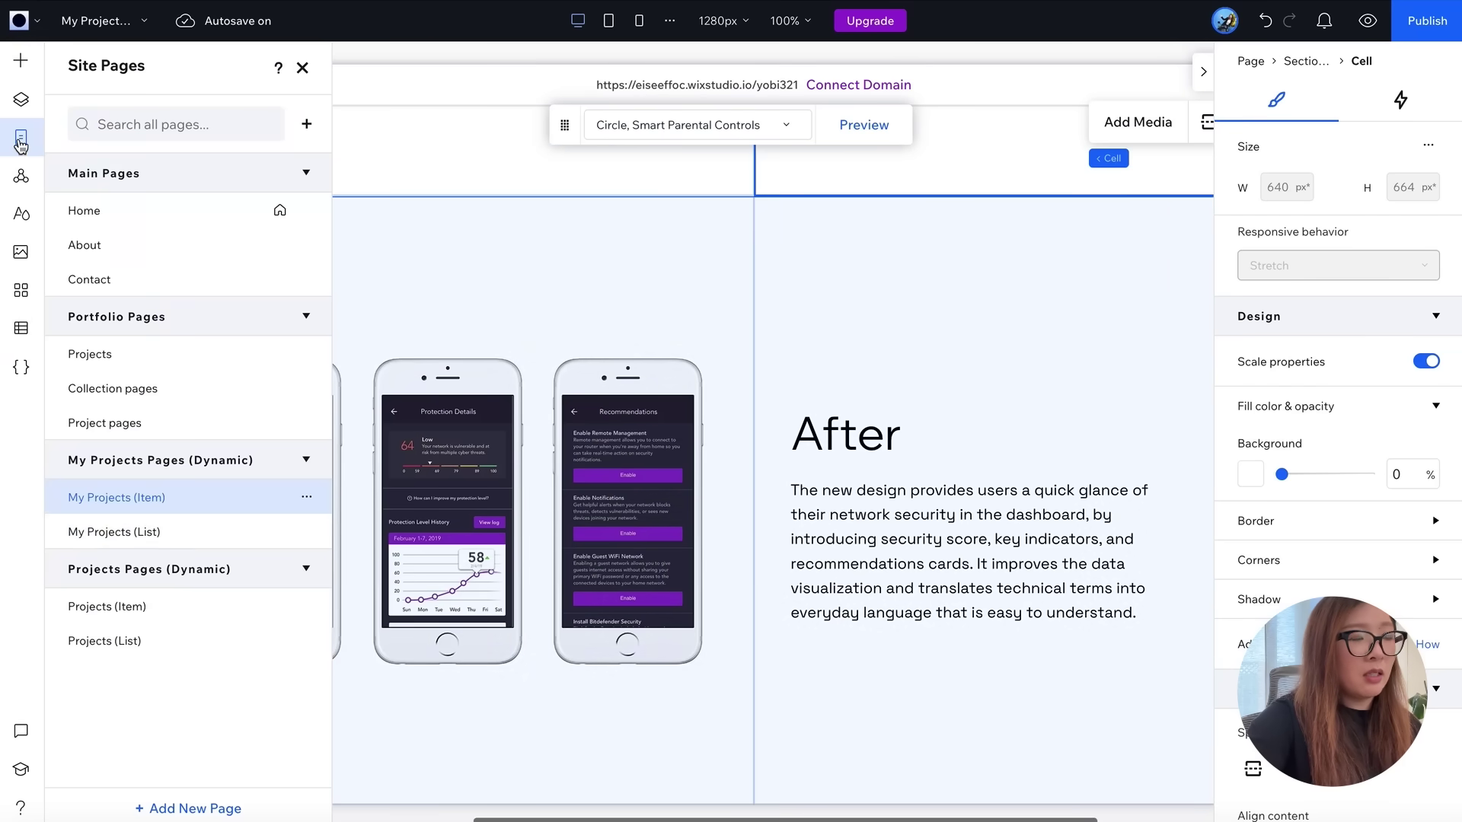
{"action": "left_click", "coordinate": [133, 542]}
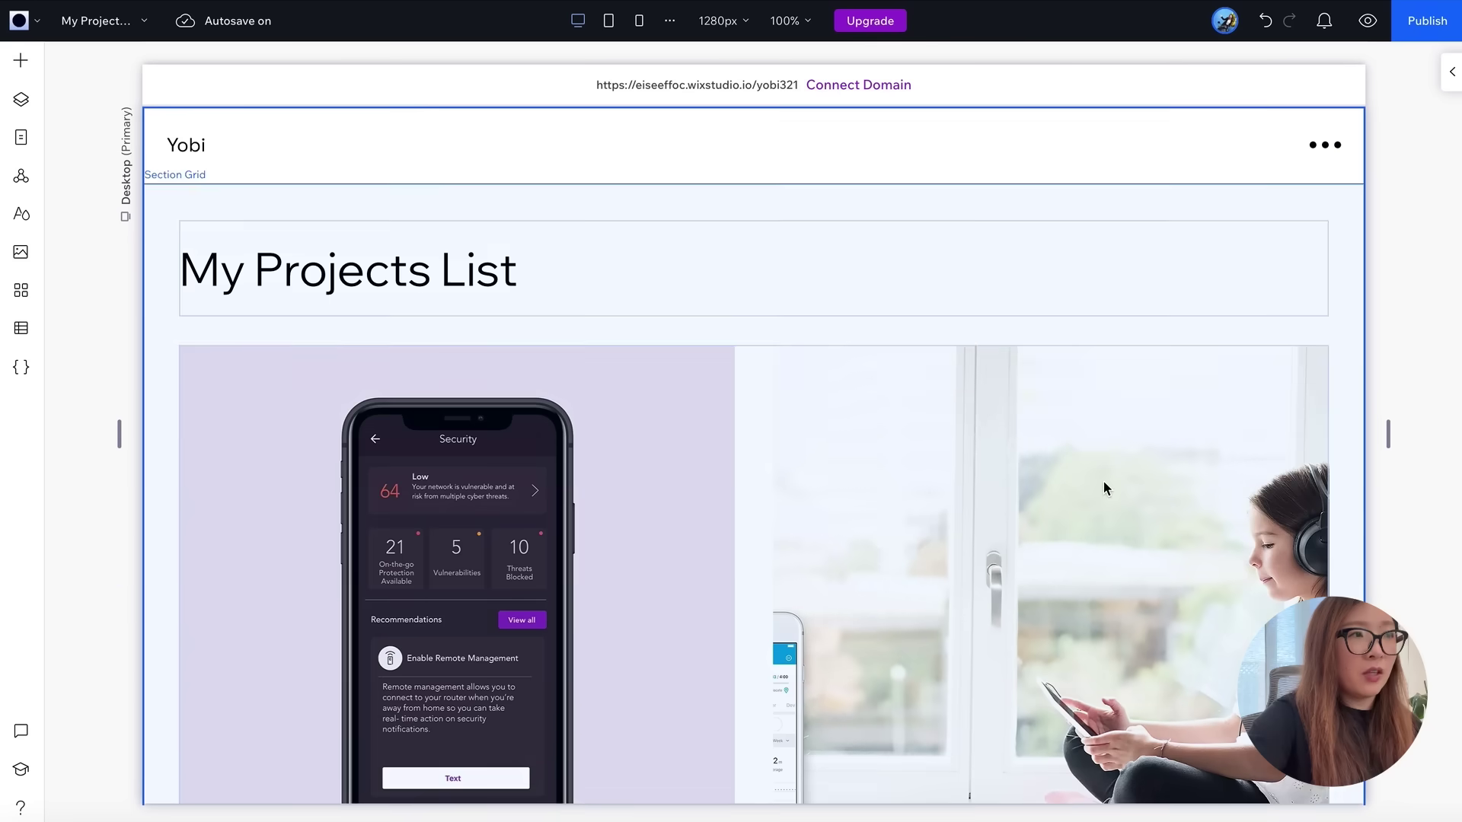
{"action": "scroll", "coordinate": [1103, 481], "scroll_direction": "down", "scroll_amount": 7}
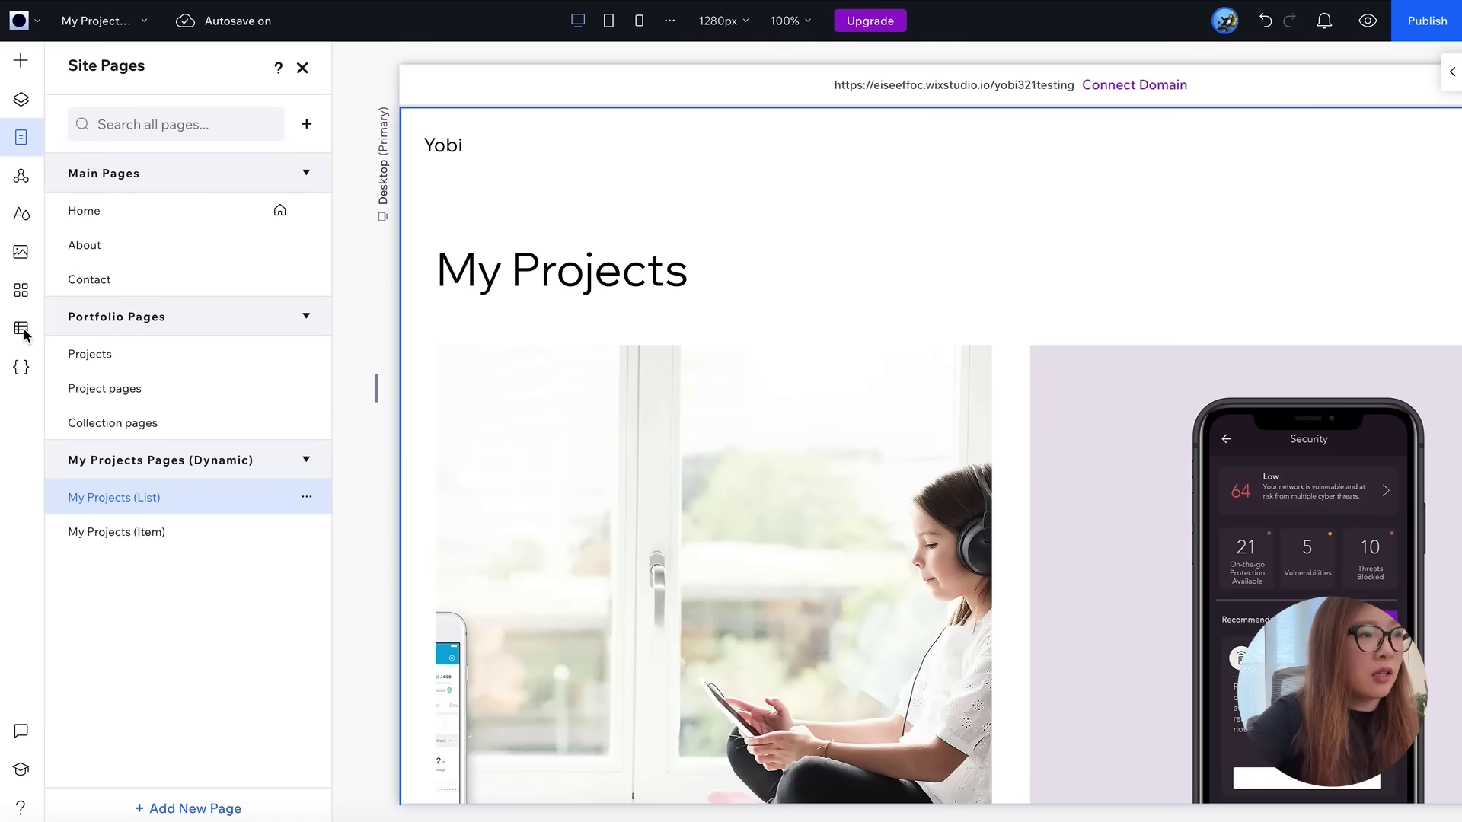
- Open the CMS tools and scroll through the ready-made collection presets
{"action": "left_click", "coordinate": [21, 331]}
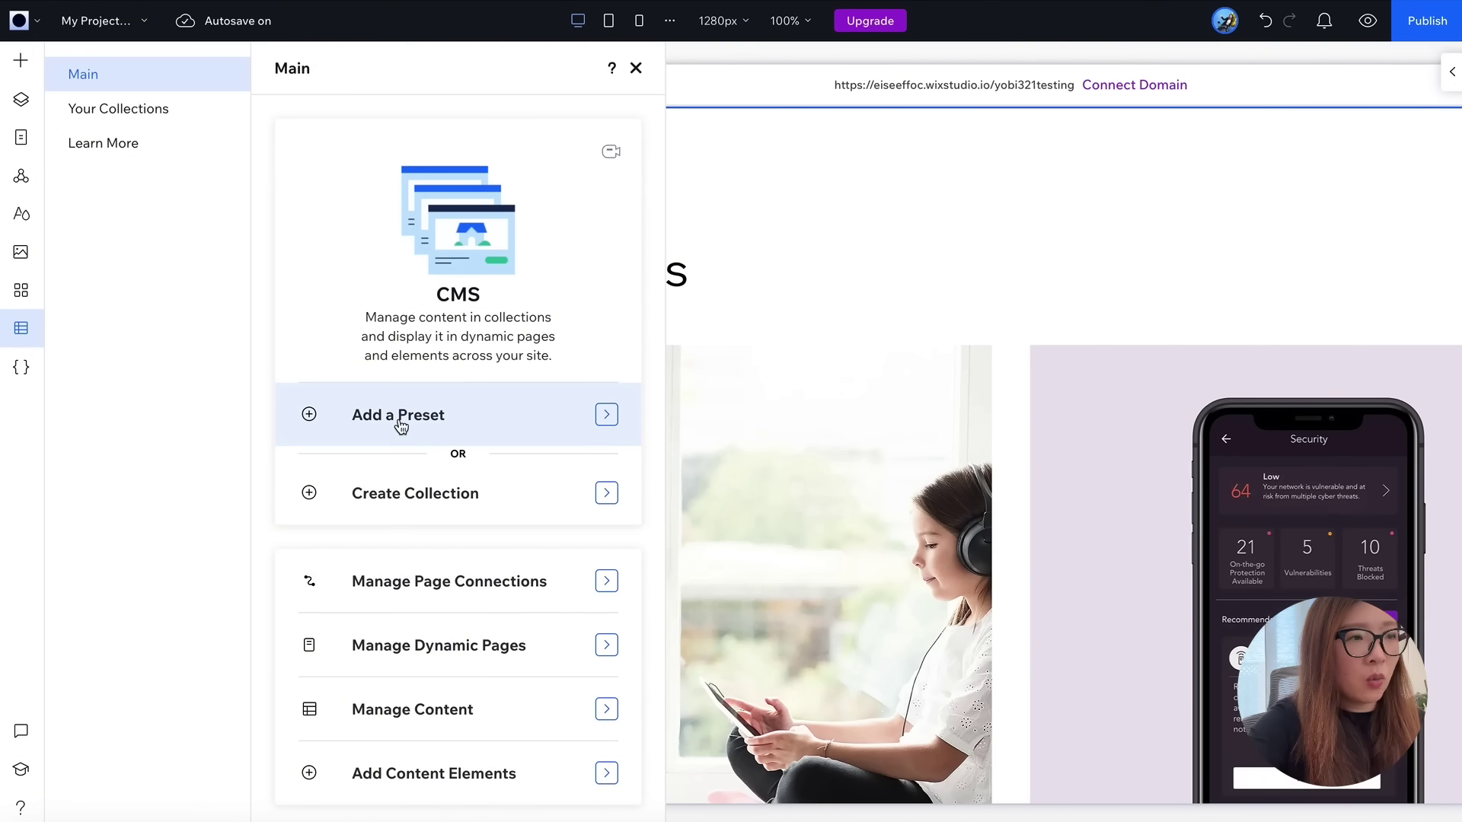
{"action": "left_click", "coordinate": [599, 415]}
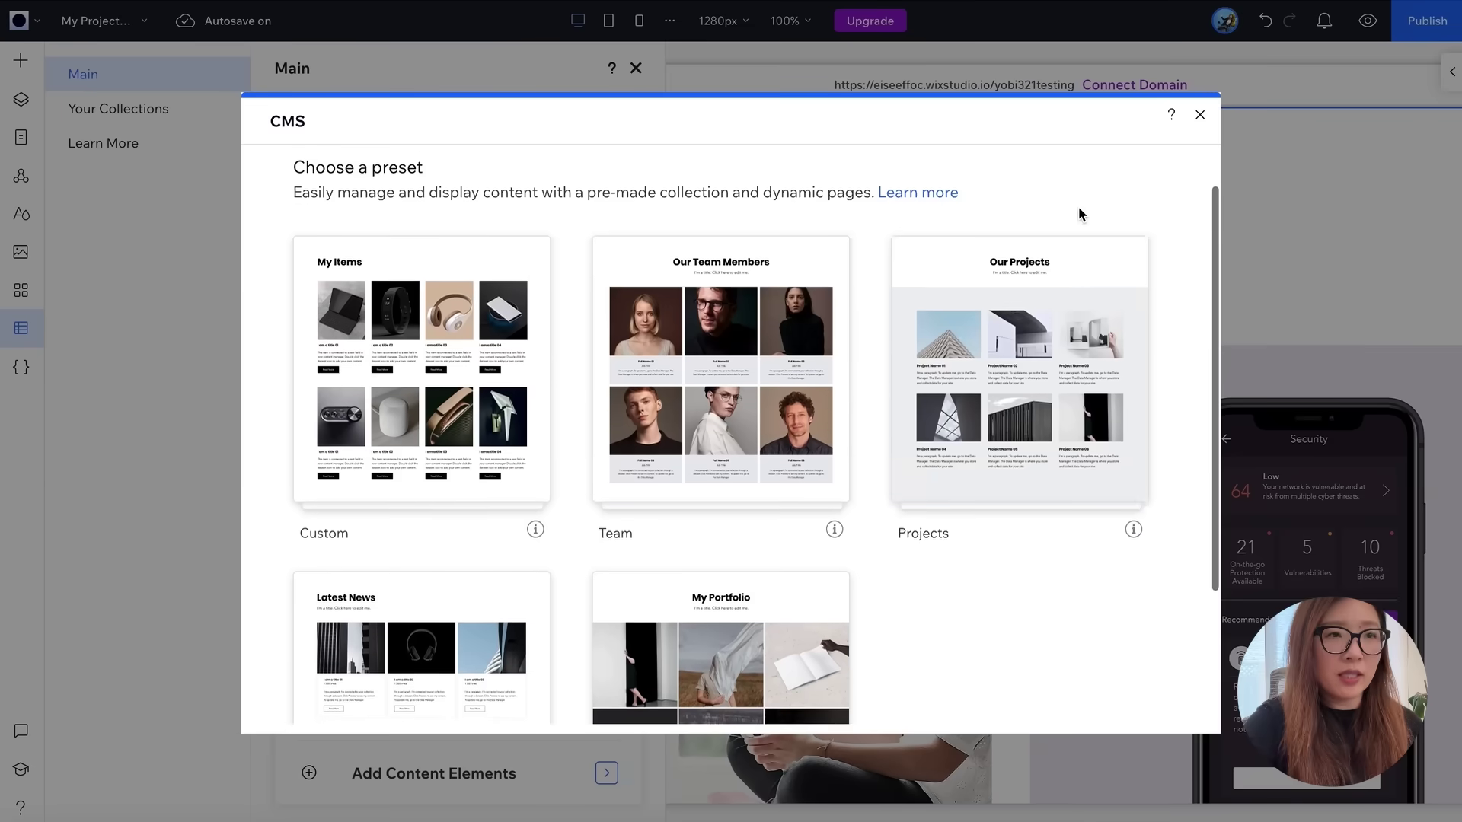
{"action": "scroll", "coordinate": [1078, 207], "scroll_direction": "down", "scroll_amount": 2}
{"action": "mouse_move", "coordinate": [1049, 381]}
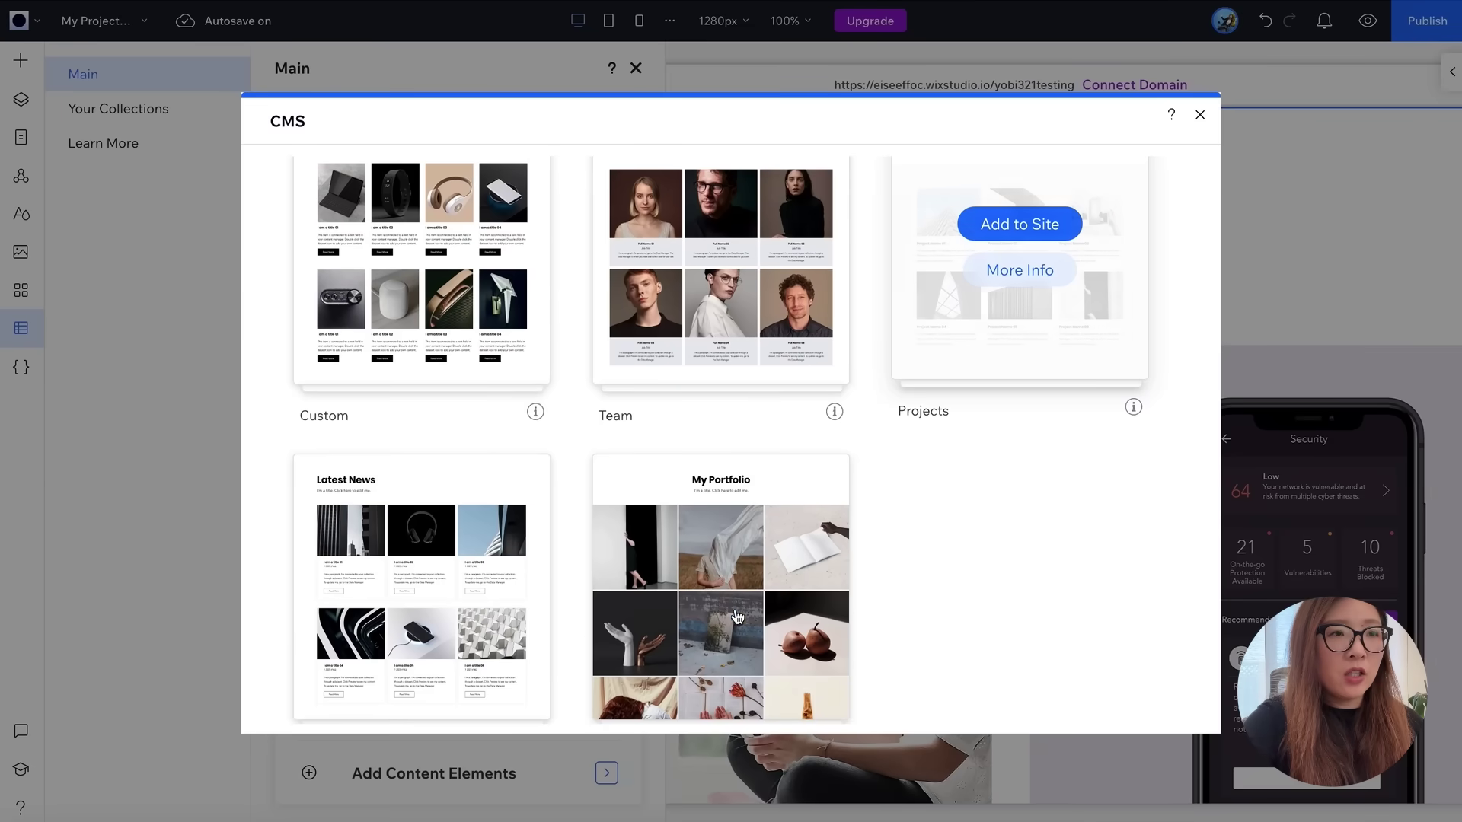
{"action": "scroll", "coordinate": [701, 629], "scroll_direction": "down", "scroll_amount": 1}
- Compare the Portfolio and Projects presets, then add the Projects preset to the site
{"action": "mouse_move", "coordinate": [702, 629]}
{"action": "left_click", "coordinate": [713, 544]}
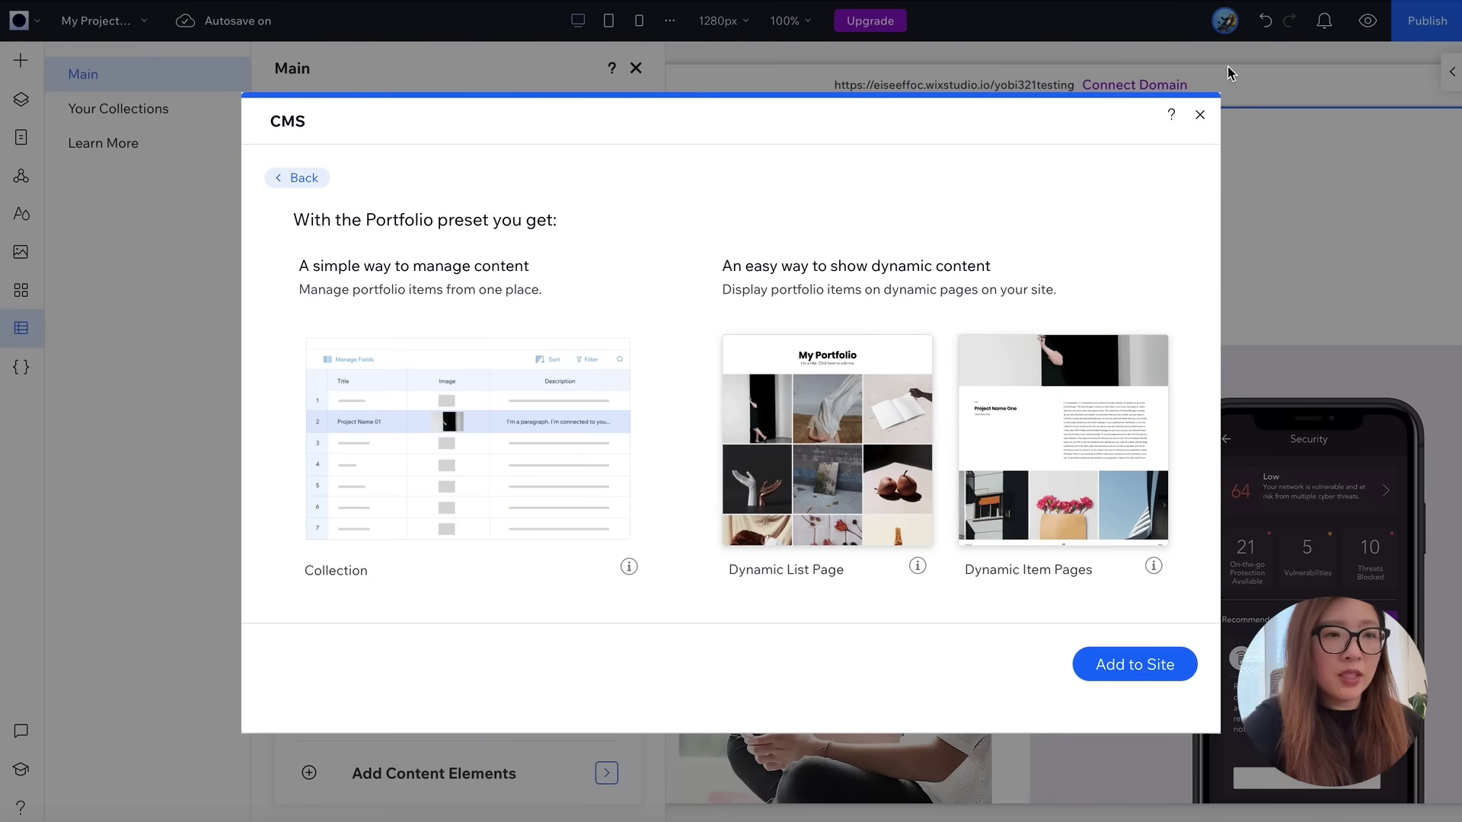
{"action": "left_click", "coordinate": [1202, 117]}
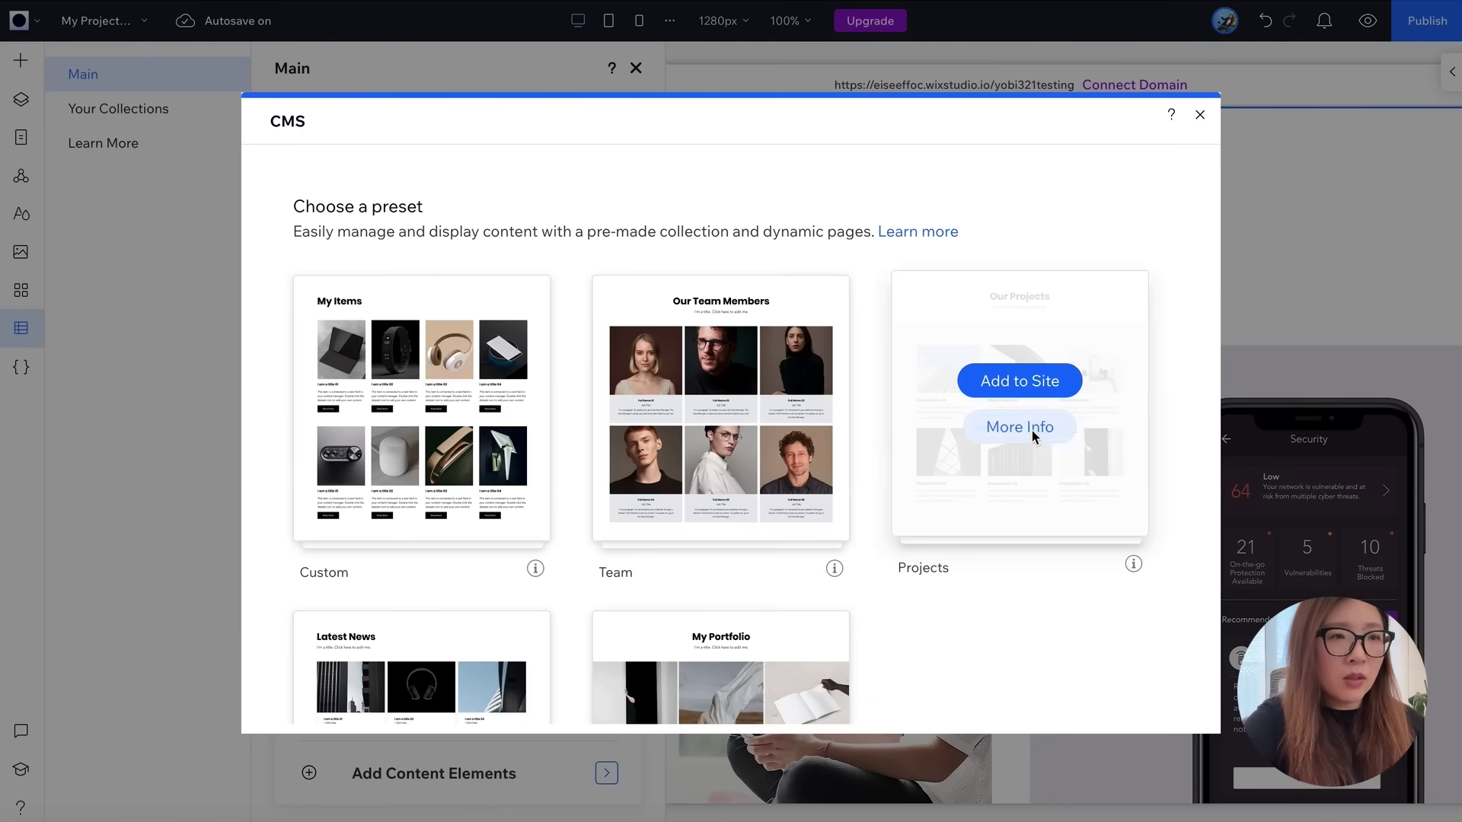
{"action": "left_click", "coordinate": [1033, 431]}
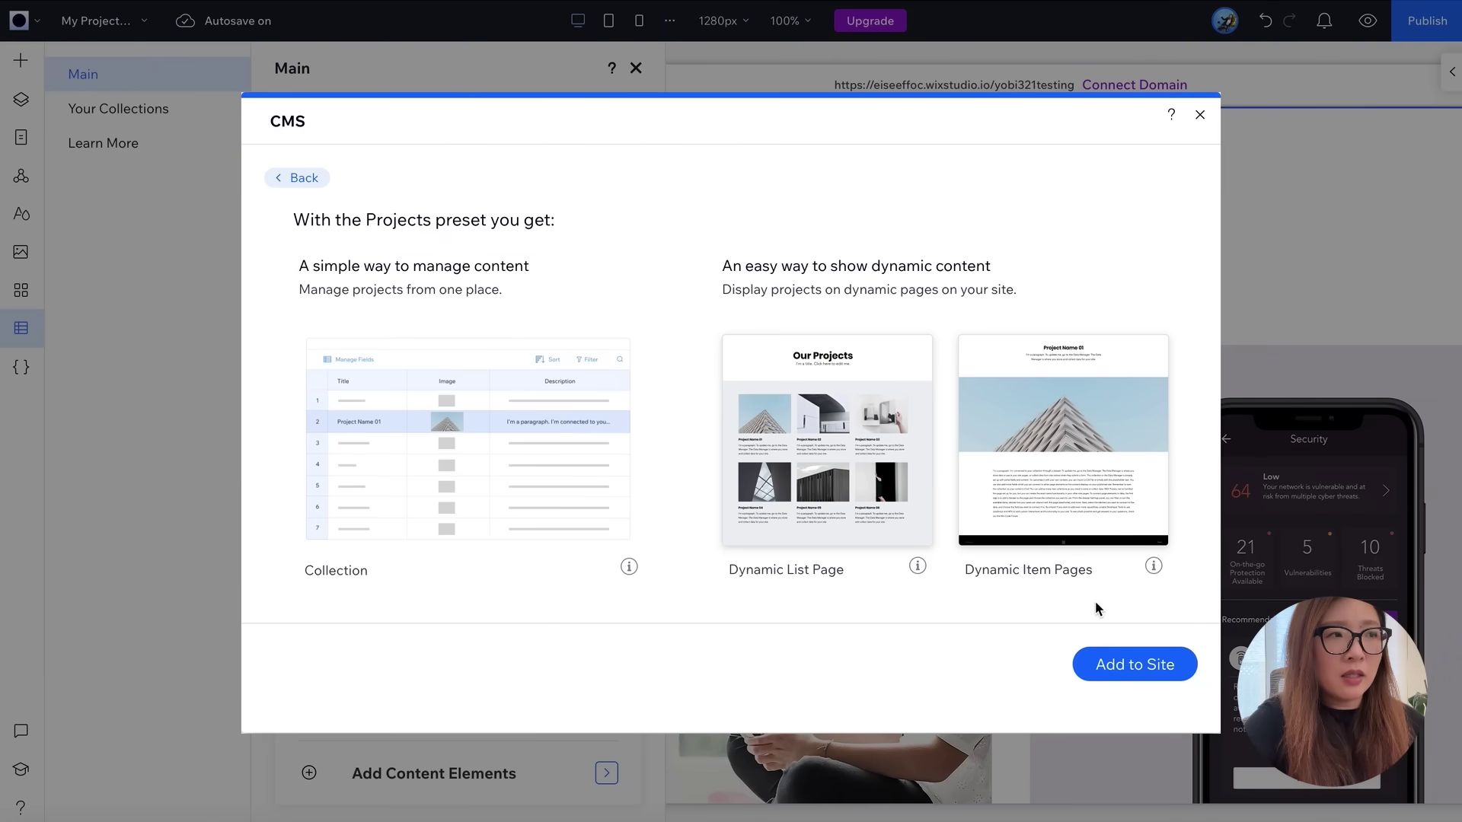
{"action": "left_click", "coordinate": [1107, 665]}
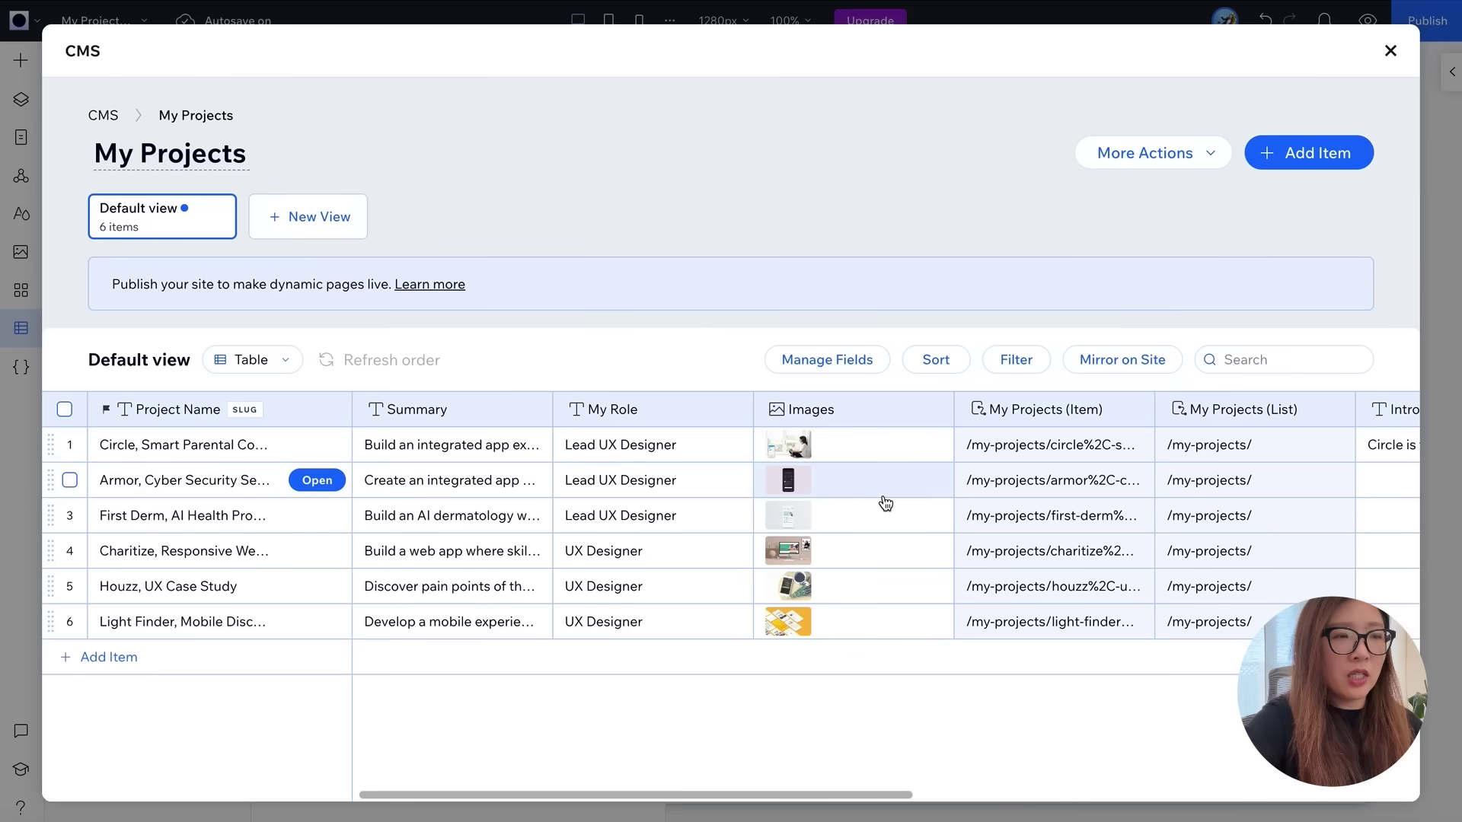
- Scroll the editor view right to bring the Projects (List) page into view
{"action": "scroll", "coordinate": [885, 502], "scroll_direction": "right", "scroll_amount": 4}
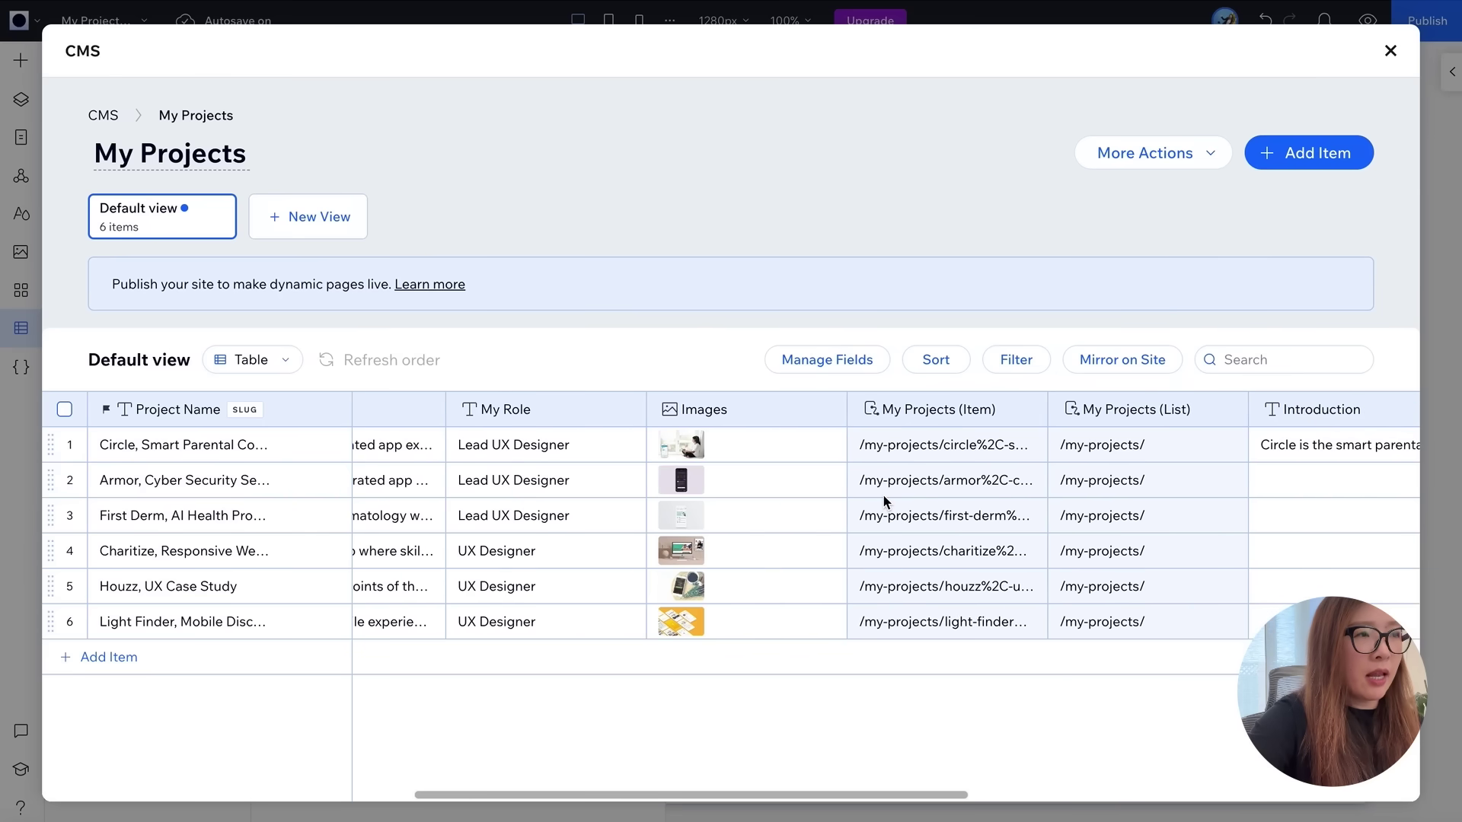
{"action": "scroll", "coordinate": [885, 502], "scroll_direction": "right", "scroll_amount": 15}
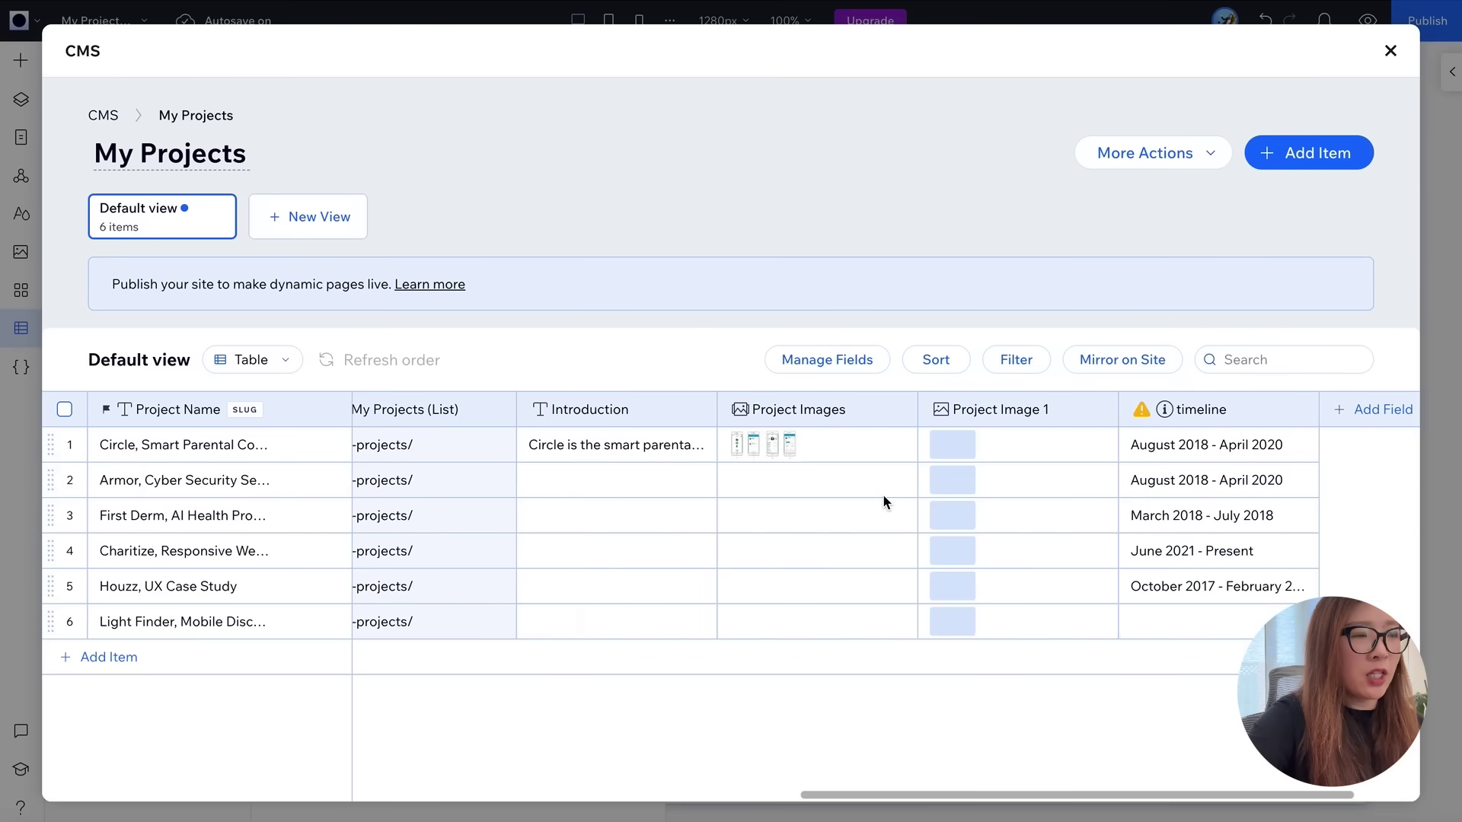
{"action": "scroll", "coordinate": [885, 503], "scroll_direction": "right", "scroll_amount": 2}
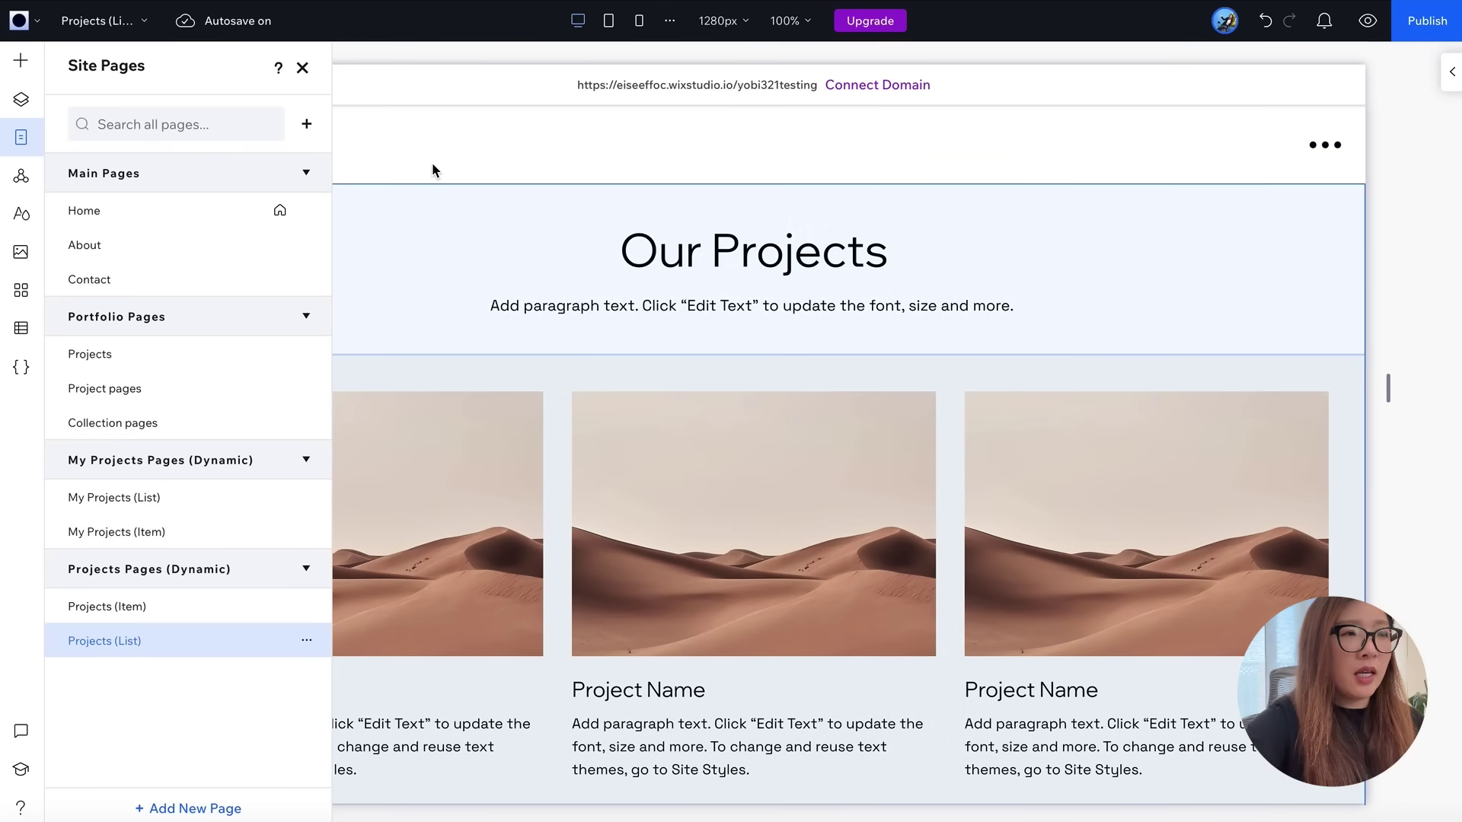
- Close the pages list and select the project grid cell holding the project cards
{"action": "left_click", "coordinate": [431, 162]}
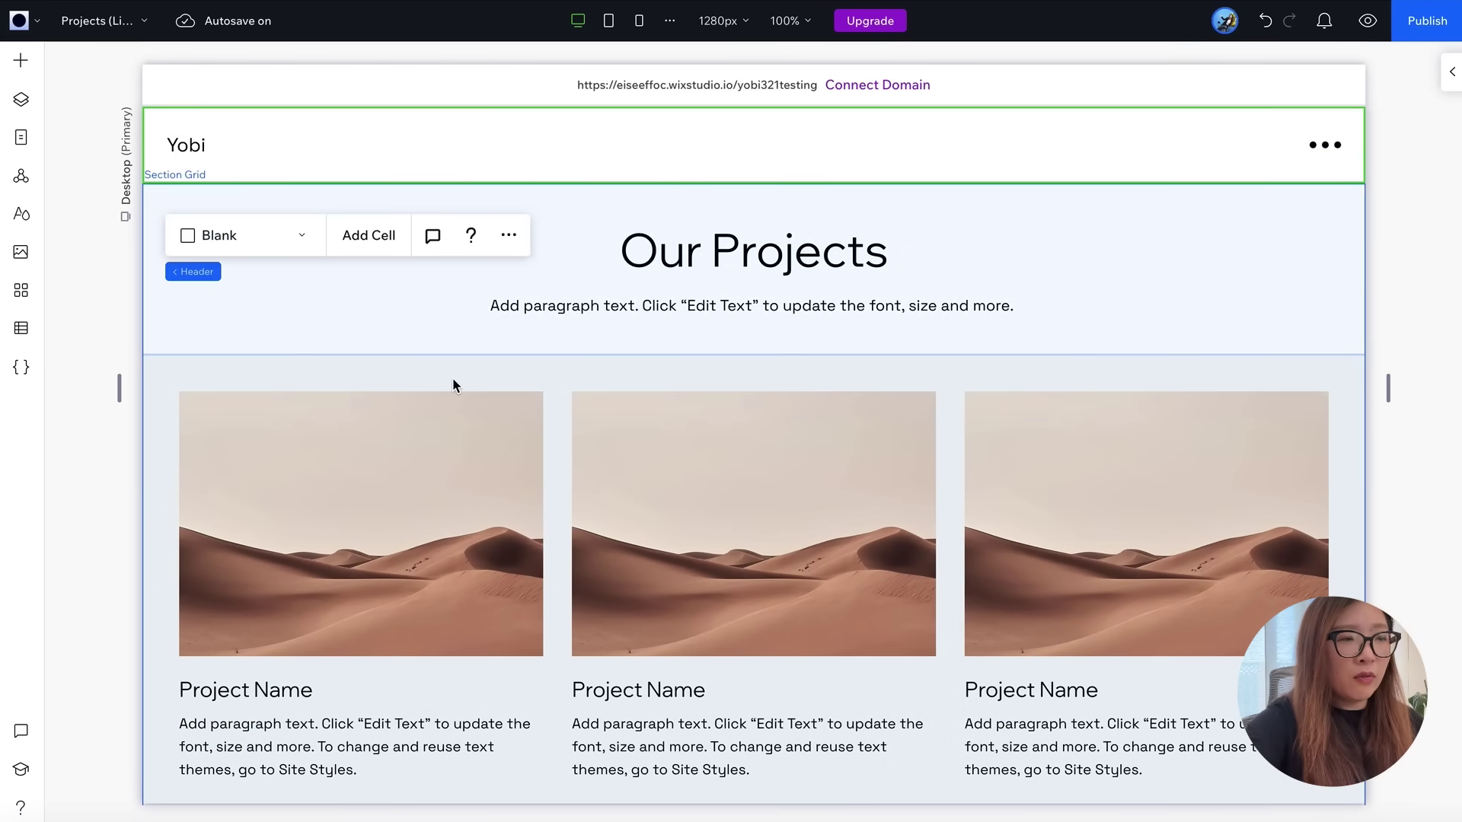
{"action": "scroll", "coordinate": [453, 378], "scroll_direction": "down", "scroll_amount": 10}
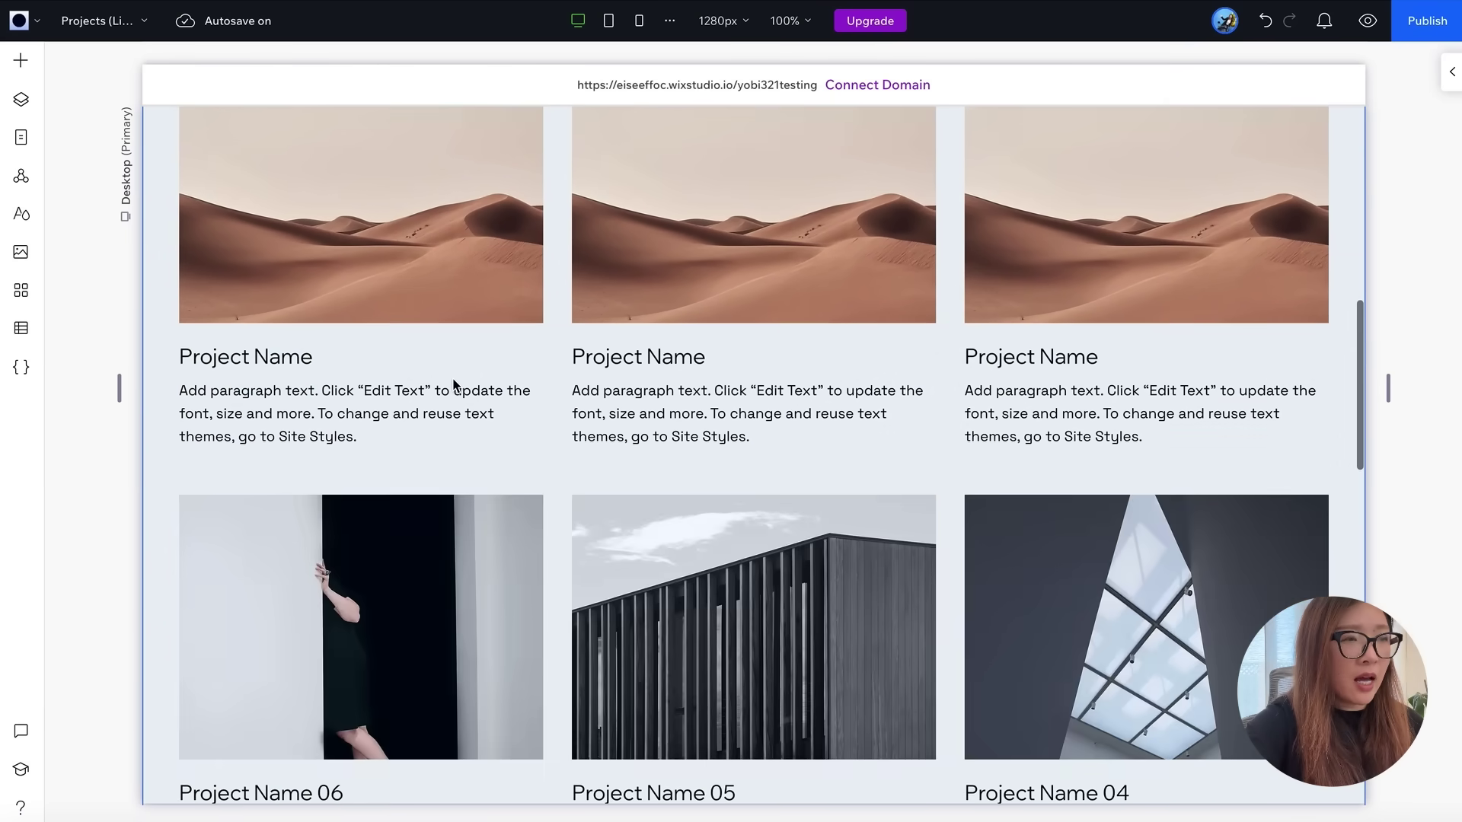
{"action": "scroll", "coordinate": [453, 385], "scroll_direction": "down", "scroll_amount": 5}
{"action": "scroll", "coordinate": [452, 385], "scroll_direction": "up", "scroll_amount": 8}
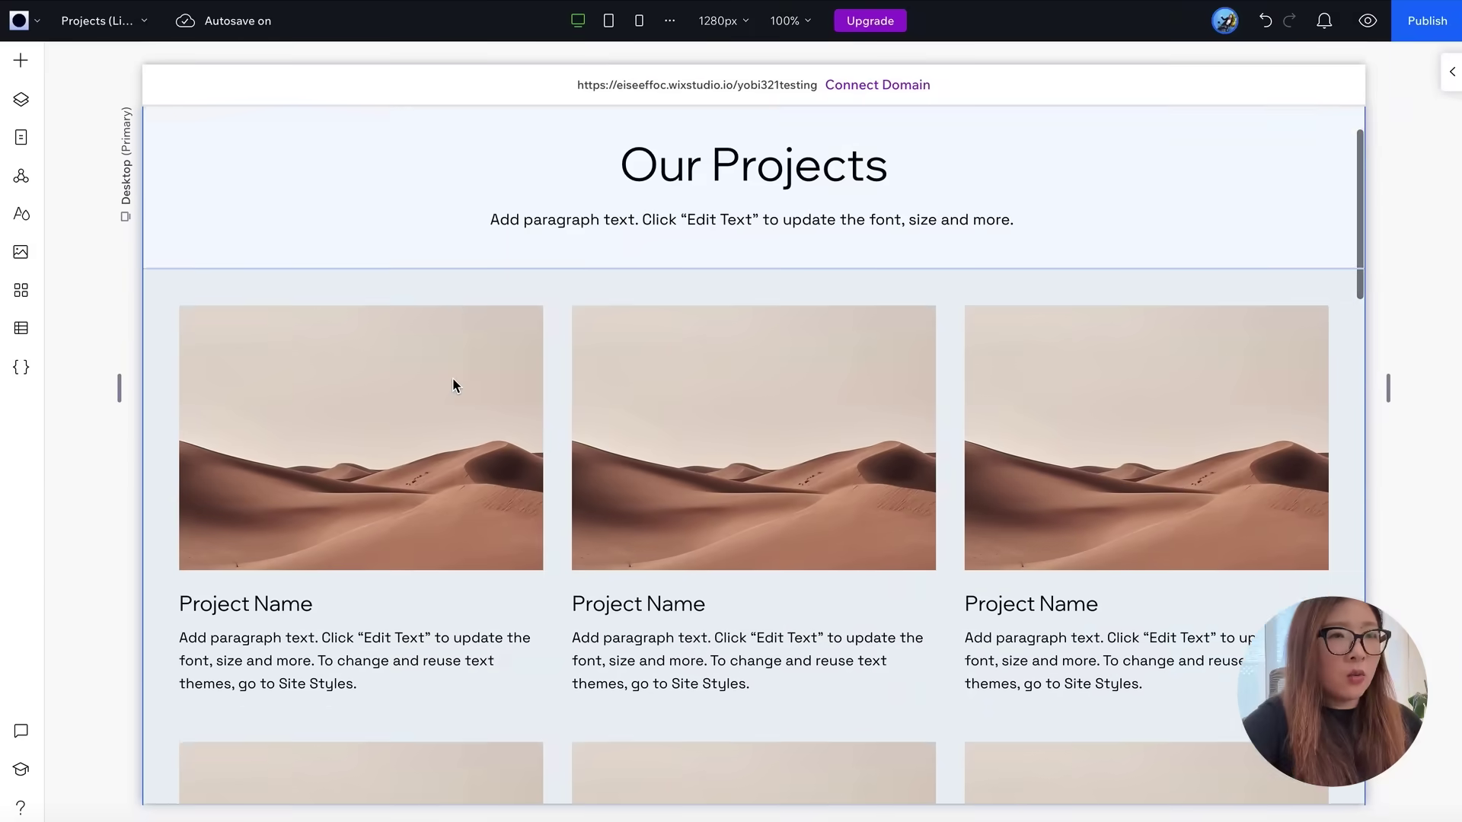
{"action": "scroll", "coordinate": [452, 377], "scroll_direction": "up", "scroll_amount": 1}
{"action": "scroll", "coordinate": [456, 517], "scroll_direction": "down", "scroll_amount": 1}
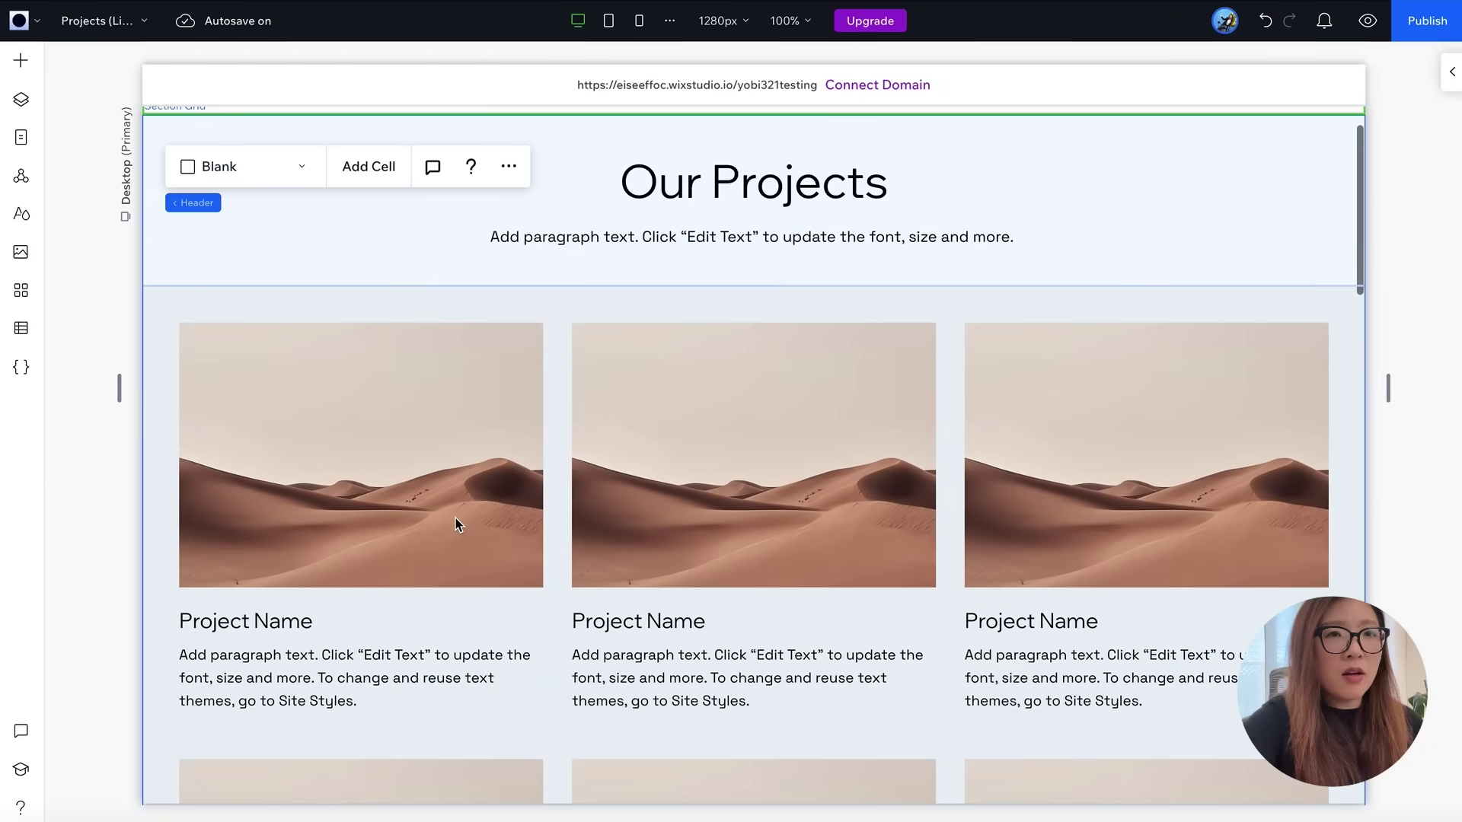
{"action": "left_click", "coordinate": [432, 463]}
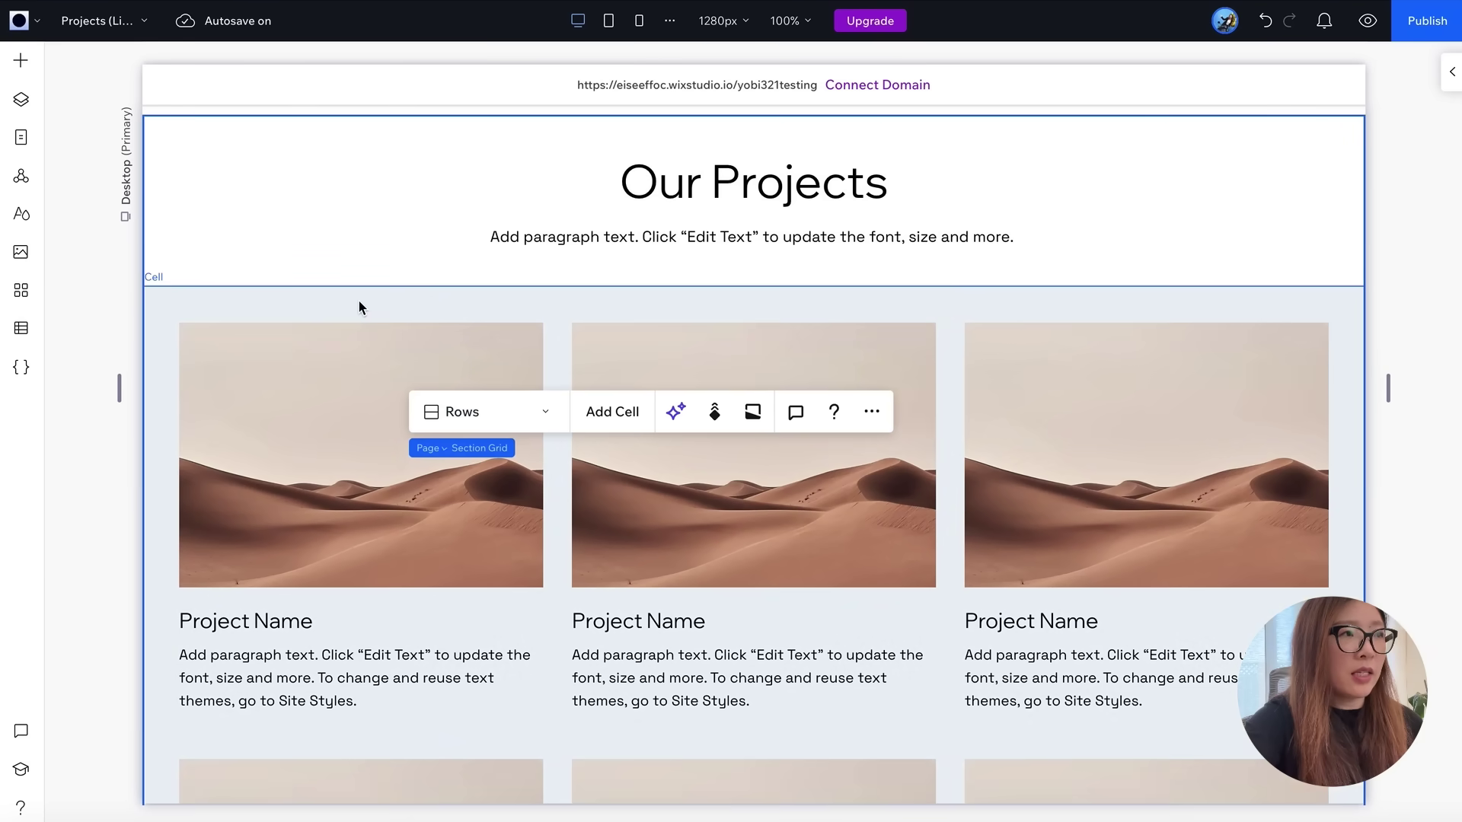
{"action": "left_click", "coordinate": [360, 306]}
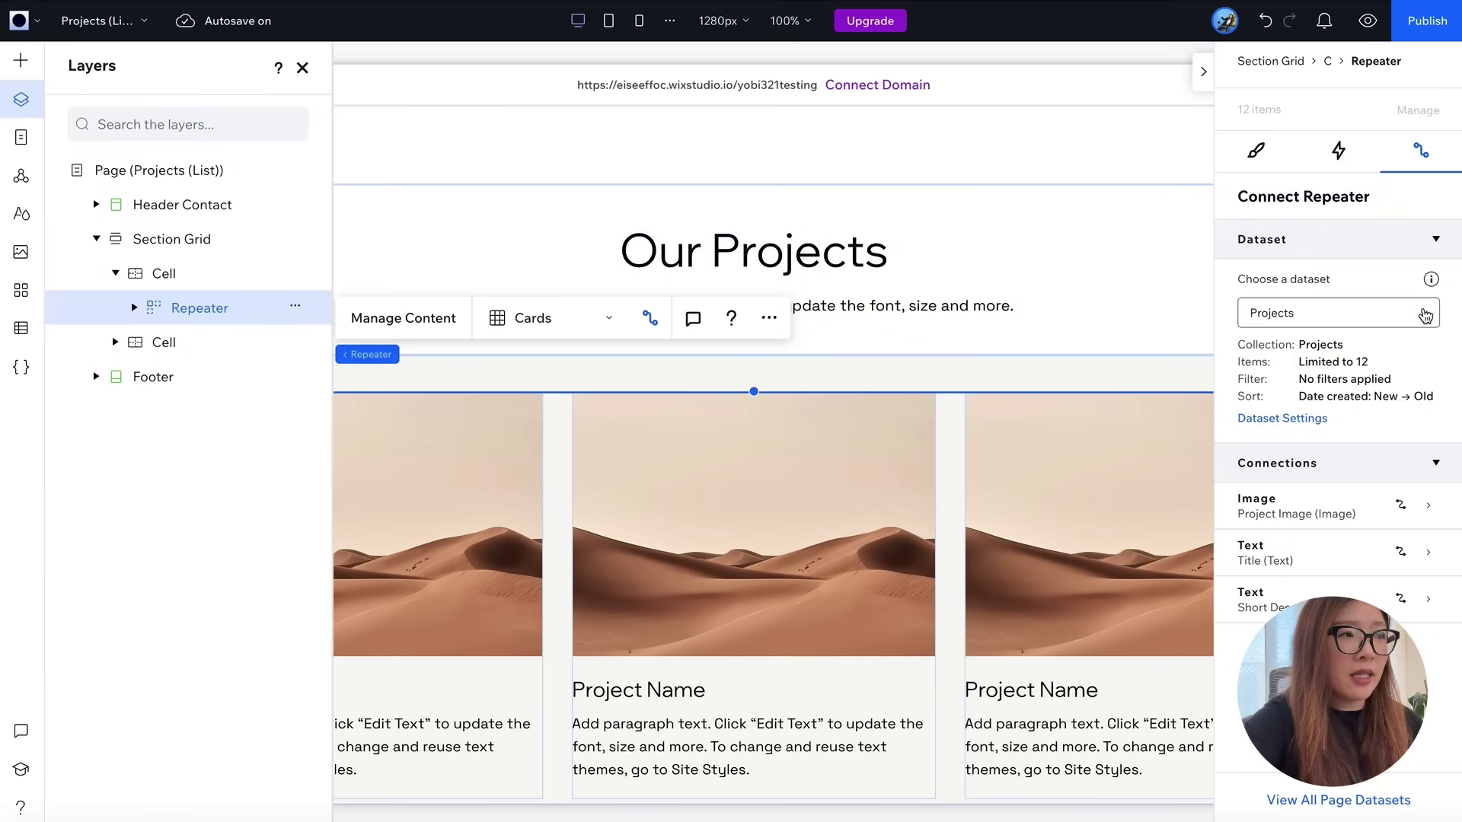
- Connect the card image to the My Projects dataset's Hero Image field
{"action": "left_click", "coordinate": [1424, 312]}
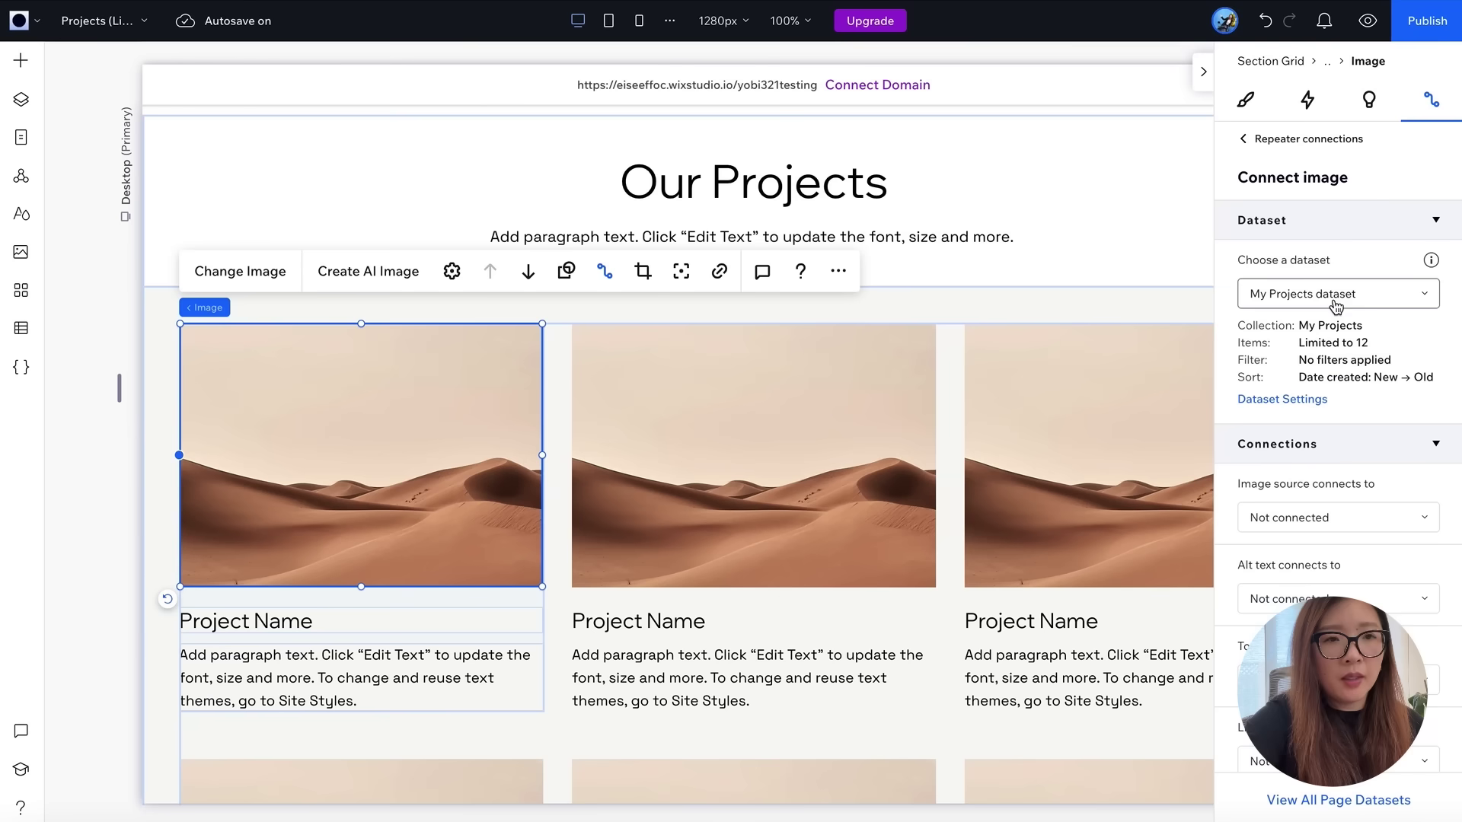
{"action": "left_click", "coordinate": [1338, 301]}
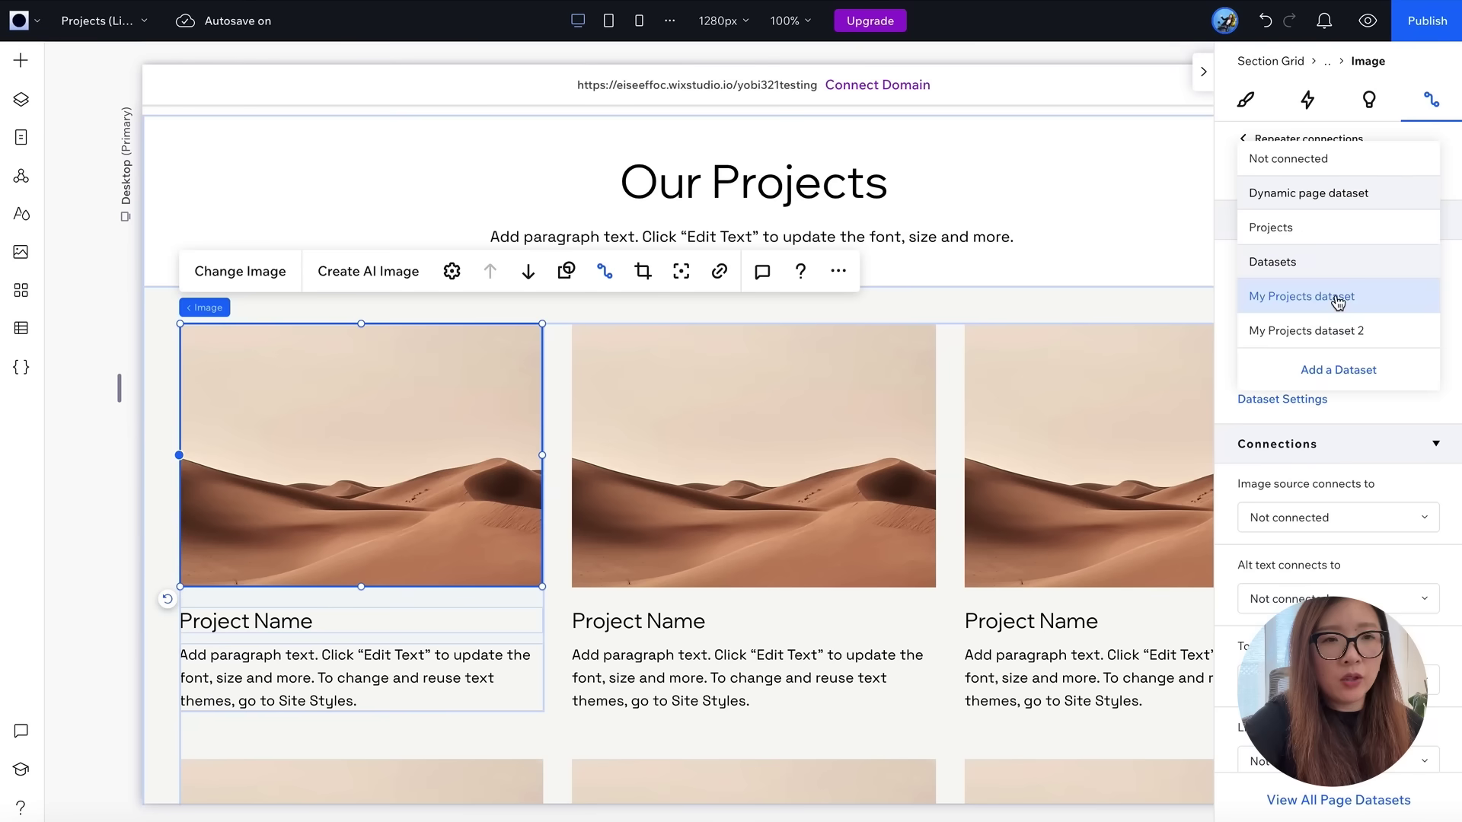
{"action": "left_click", "coordinate": [1287, 304]}
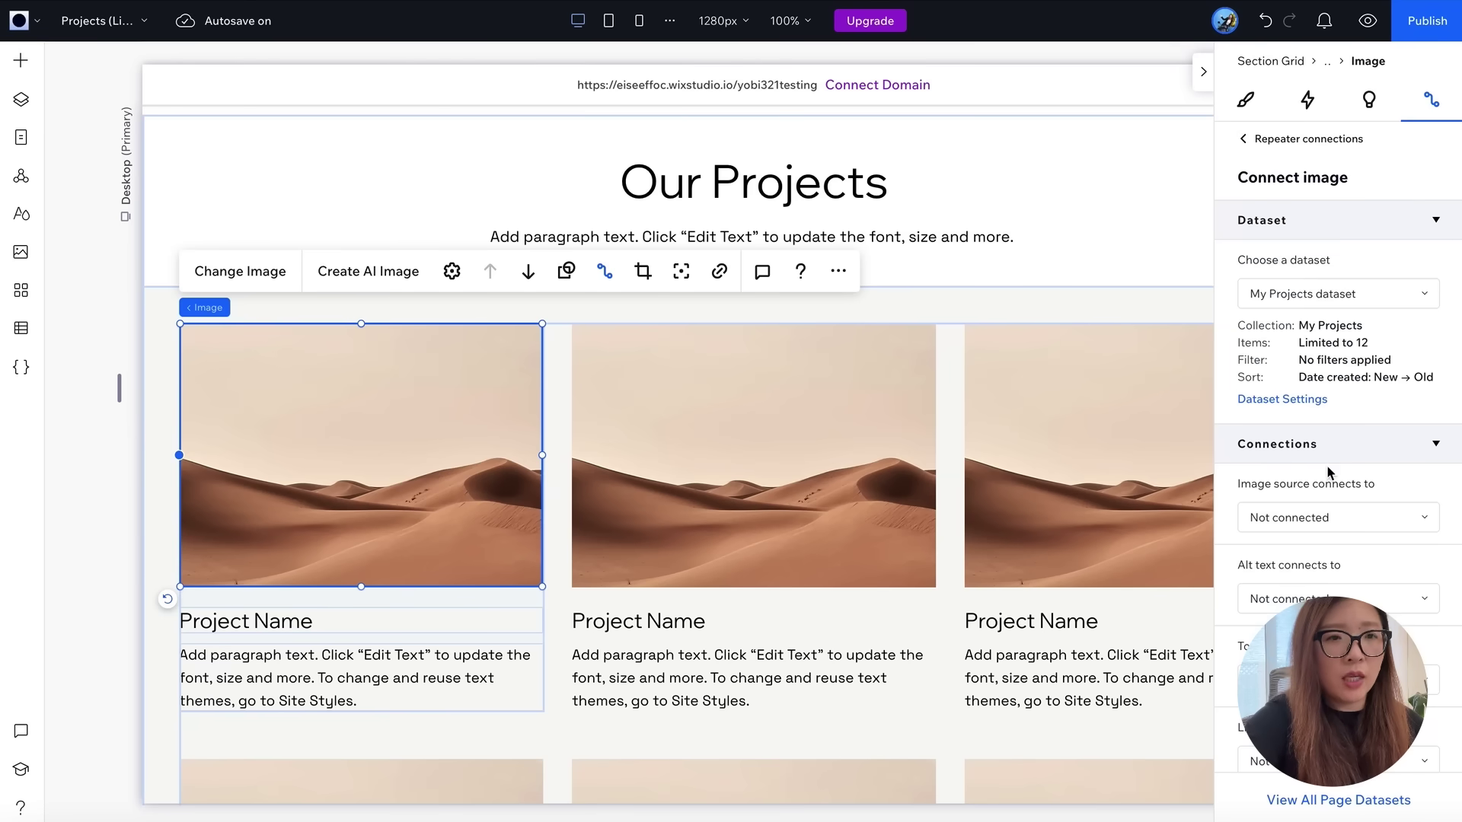
{"action": "left_click", "coordinate": [1322, 518]}
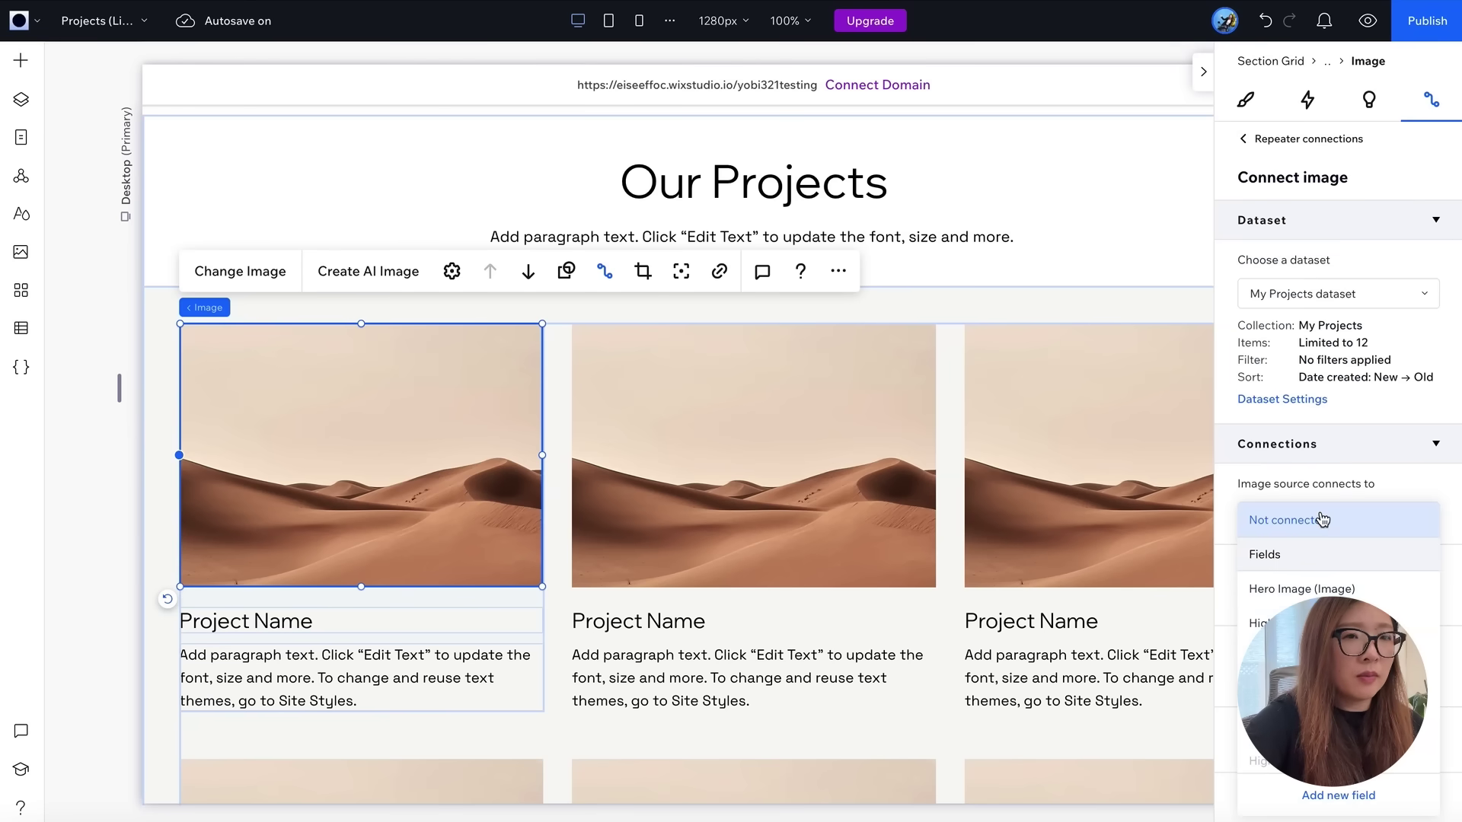
{"action": "left_click", "coordinate": [1301, 589]}
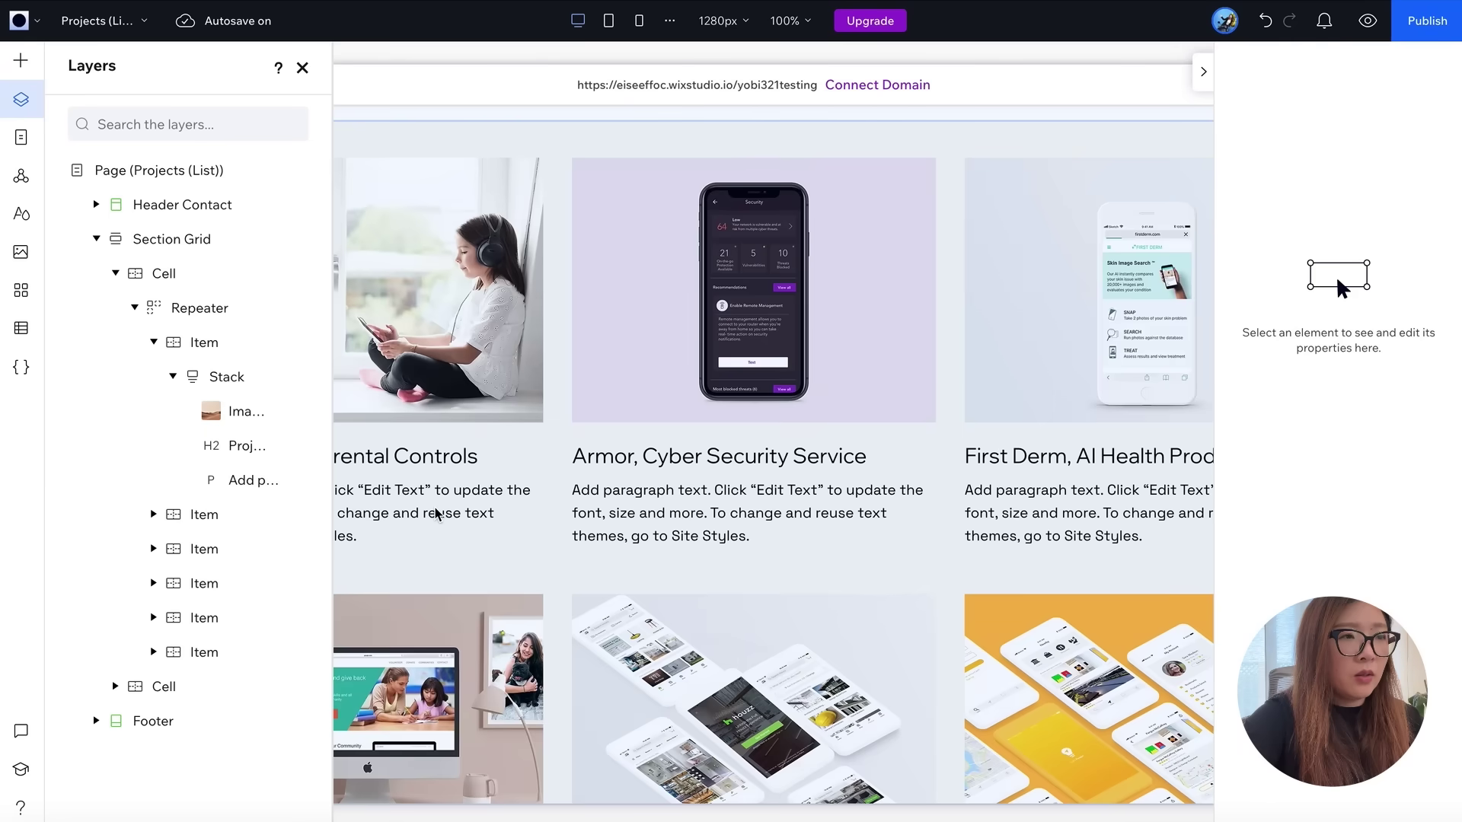
- Connect the card paragraph to the Summary field, then close the Layers and properties panels
{"action": "left_click", "coordinate": [436, 514]}
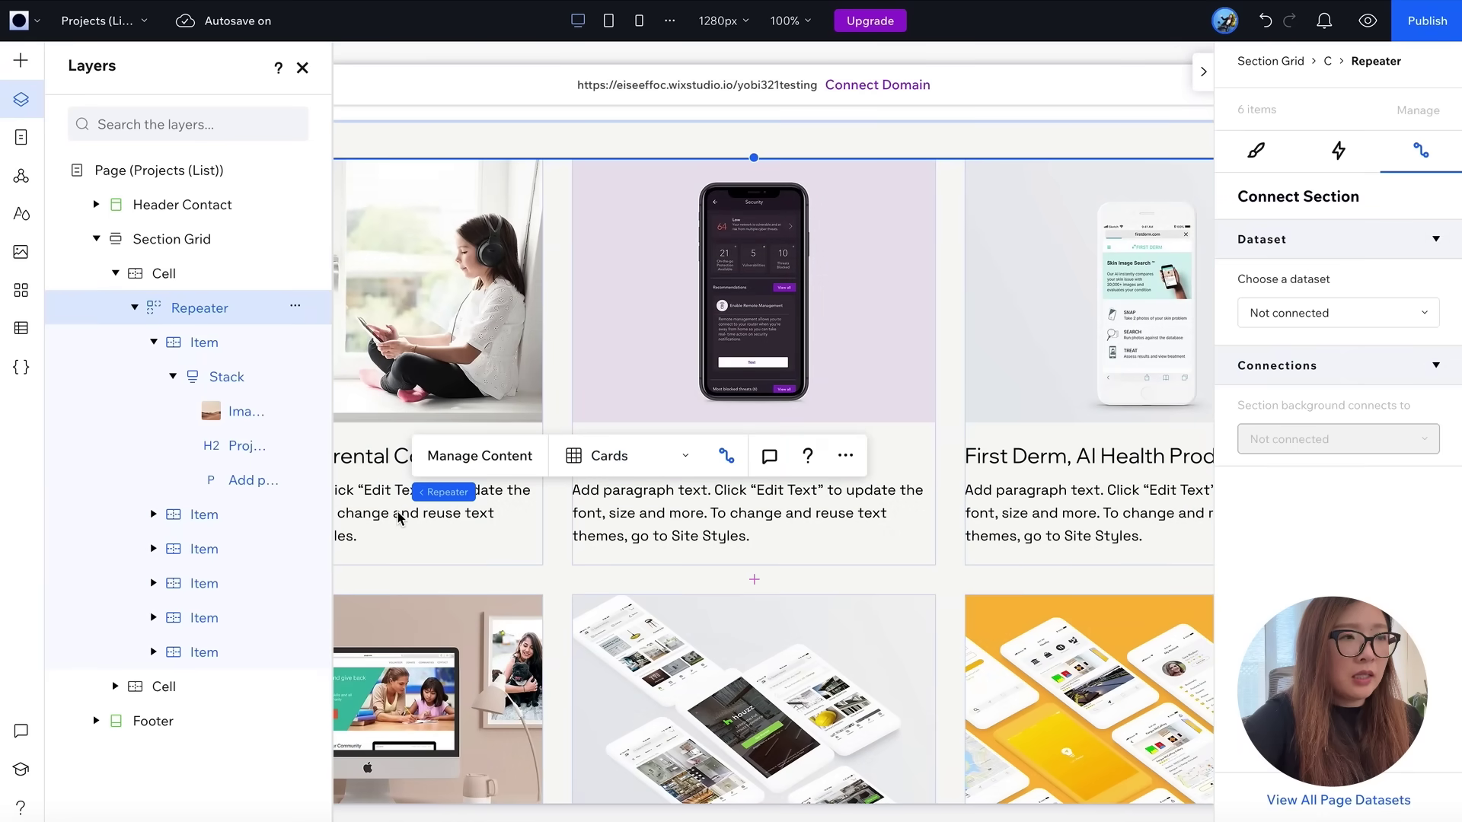
{"action": "left_click", "coordinate": [398, 514]}
{"action": "left_click", "coordinate": [399, 514]}
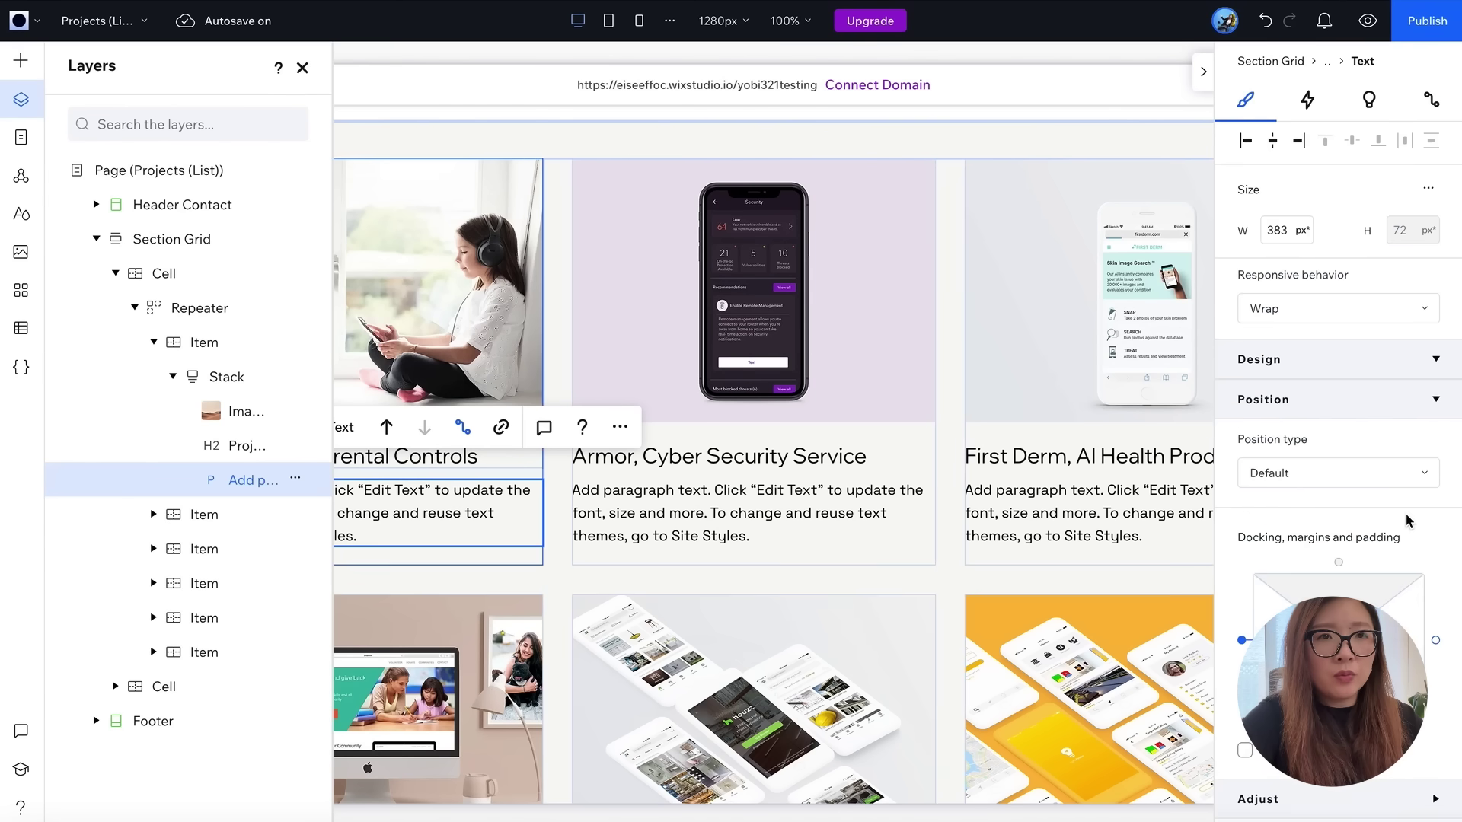
{"action": "left_click", "coordinate": [1424, 518]}
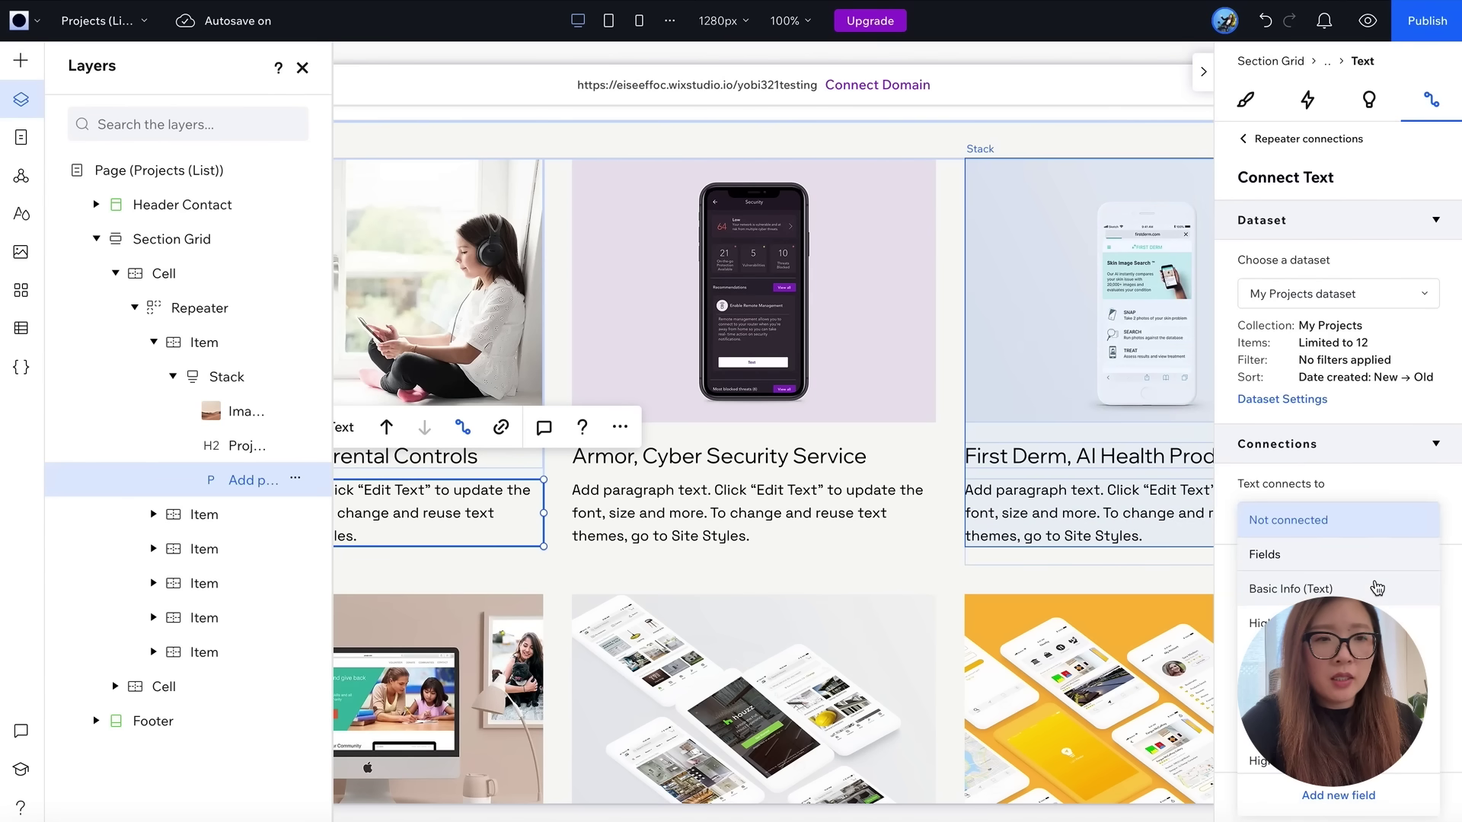
{"action": "scroll", "coordinate": [1377, 588], "scroll_direction": "down", "scroll_amount": 3}
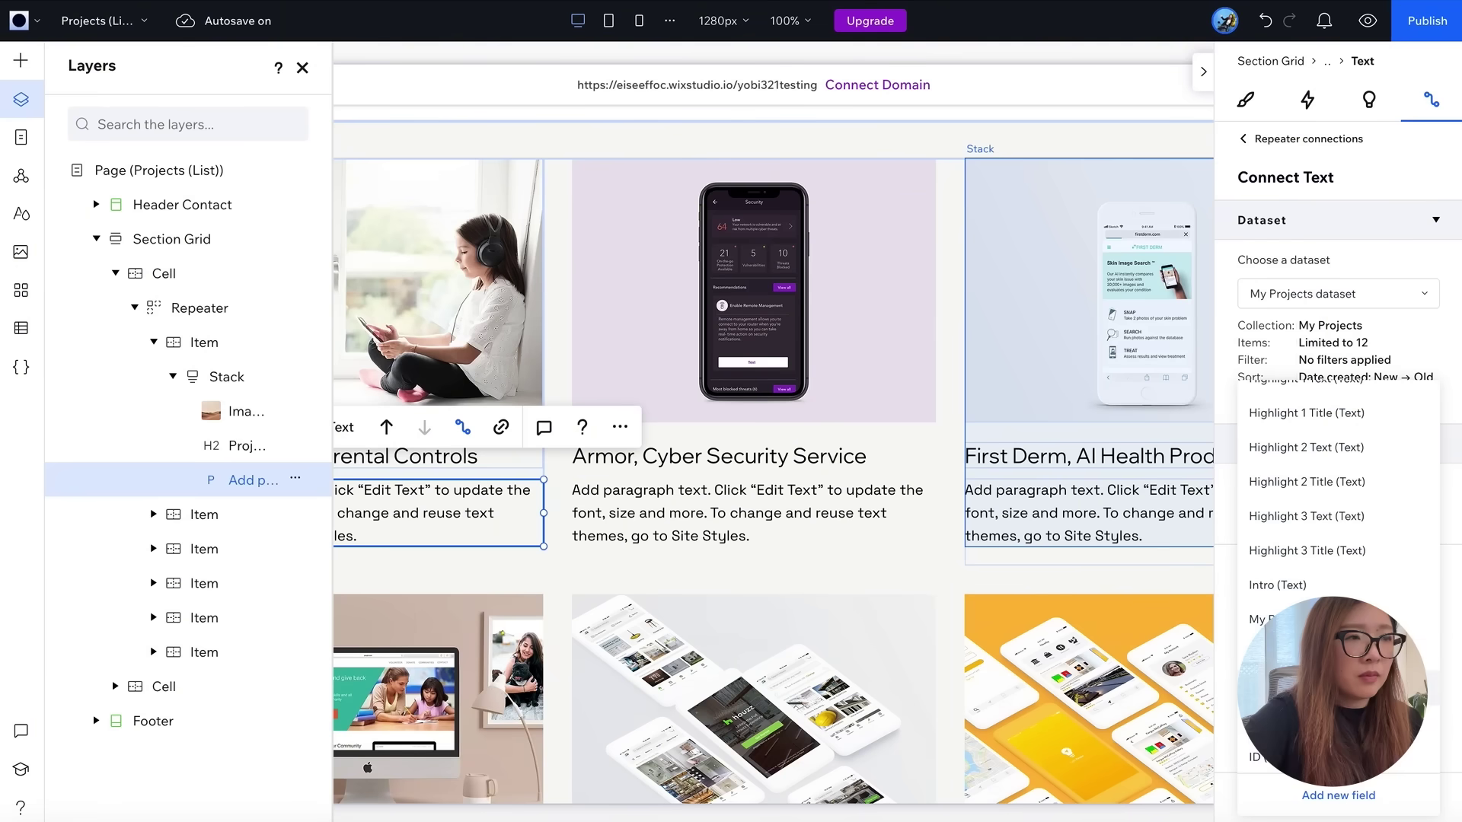
{"action": "left_click", "coordinate": [1295, 687]}
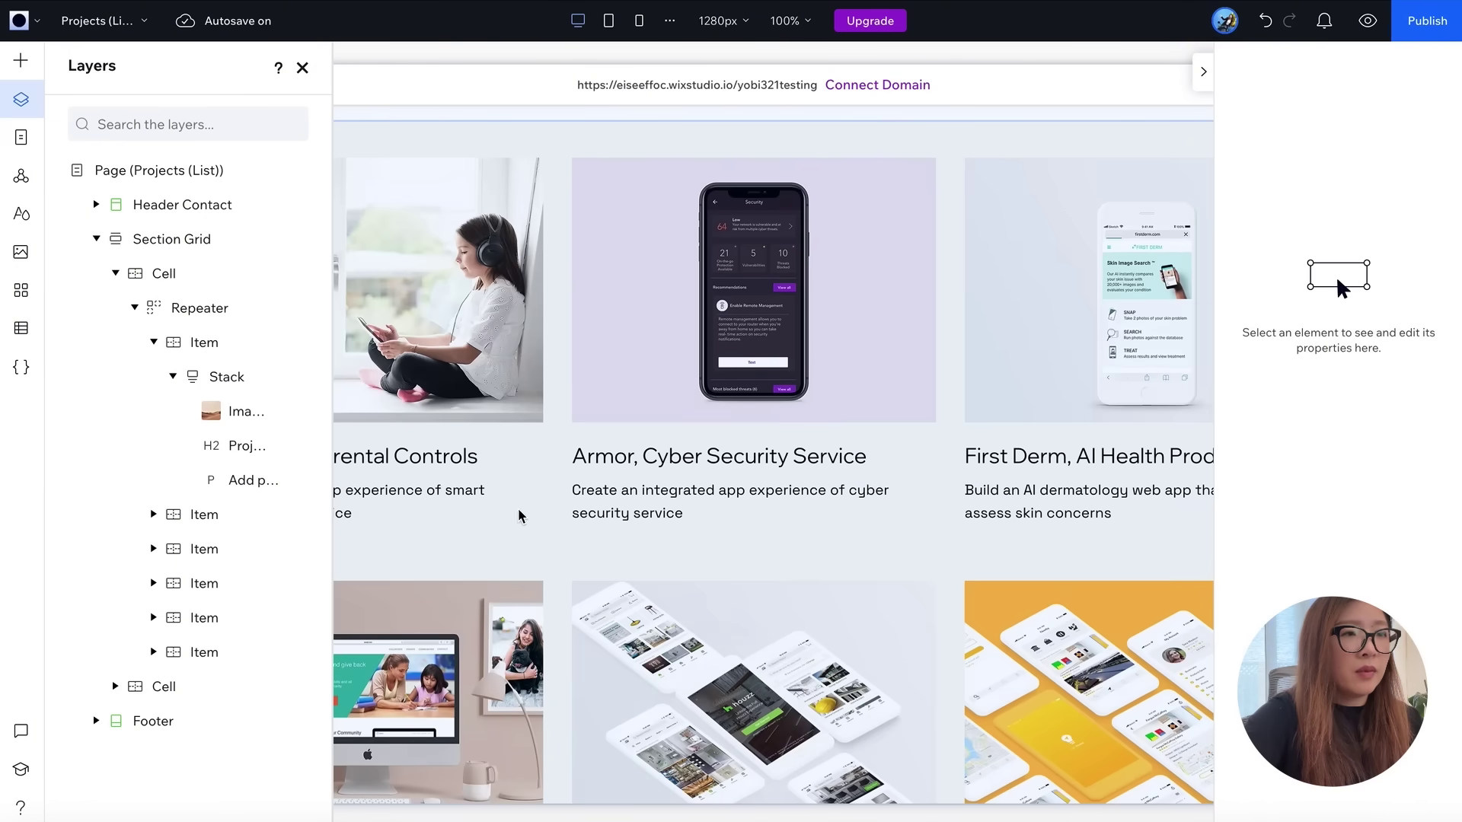
{"action": "left_click", "coordinate": [302, 67]}
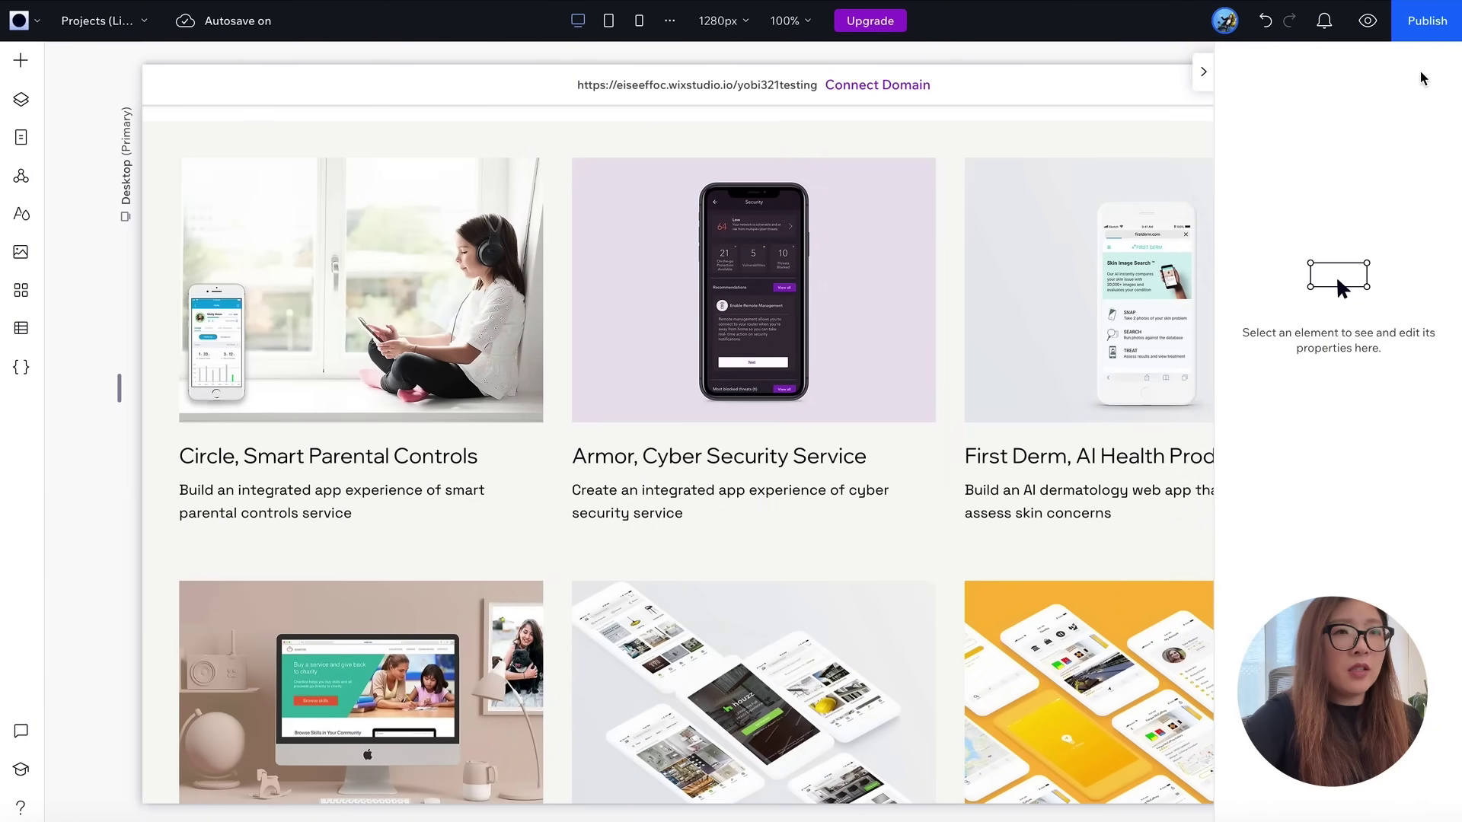
{"action": "left_click", "coordinate": [1205, 72]}
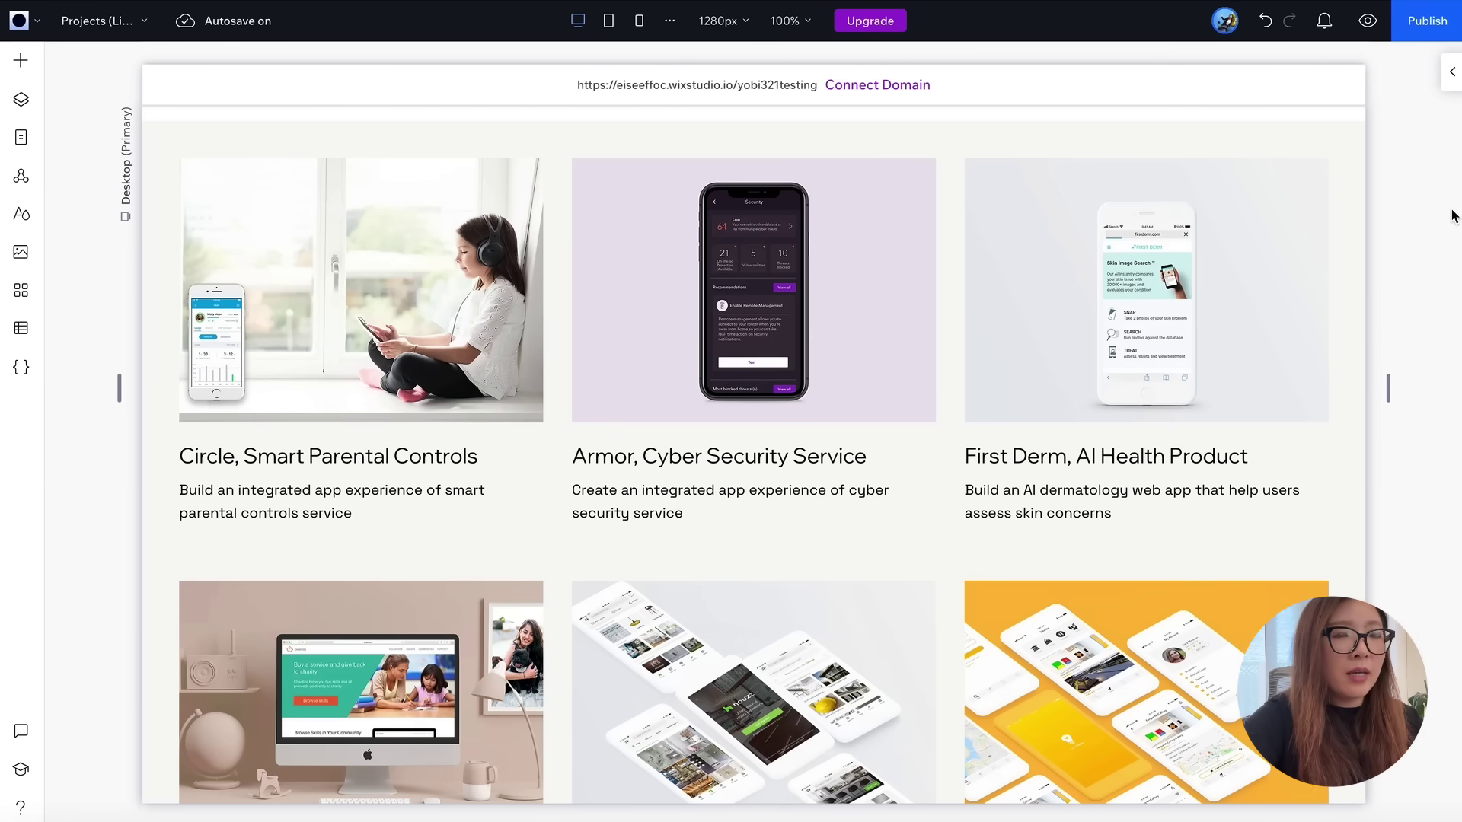
- On the Projects (Item) page, select the Project Name 01 heading
{"action": "scroll", "coordinate": [1453, 216], "scroll_direction": "down", "scroll_amount": 4}
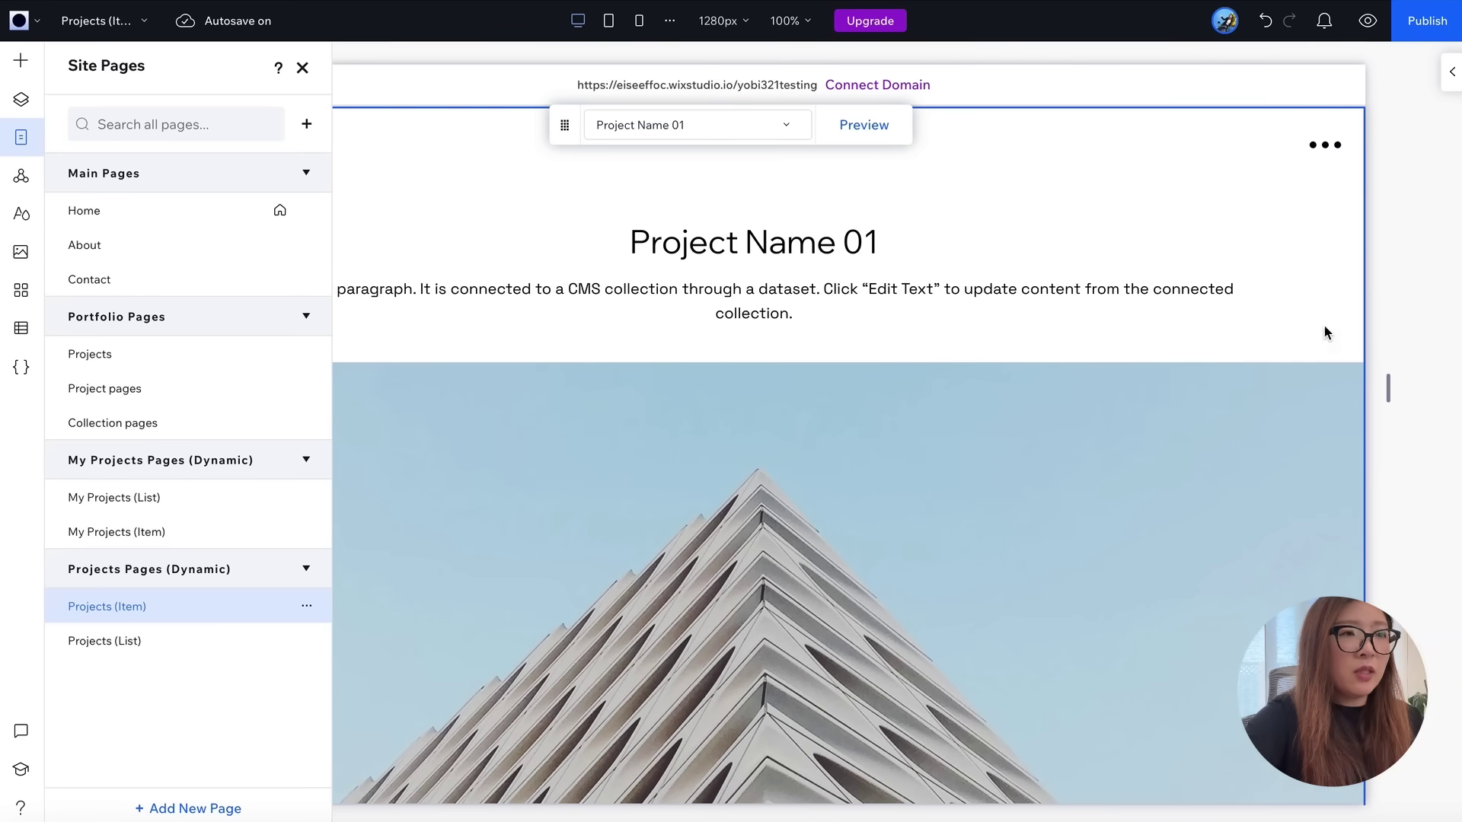
{"action": "left_click", "coordinate": [300, 67]}
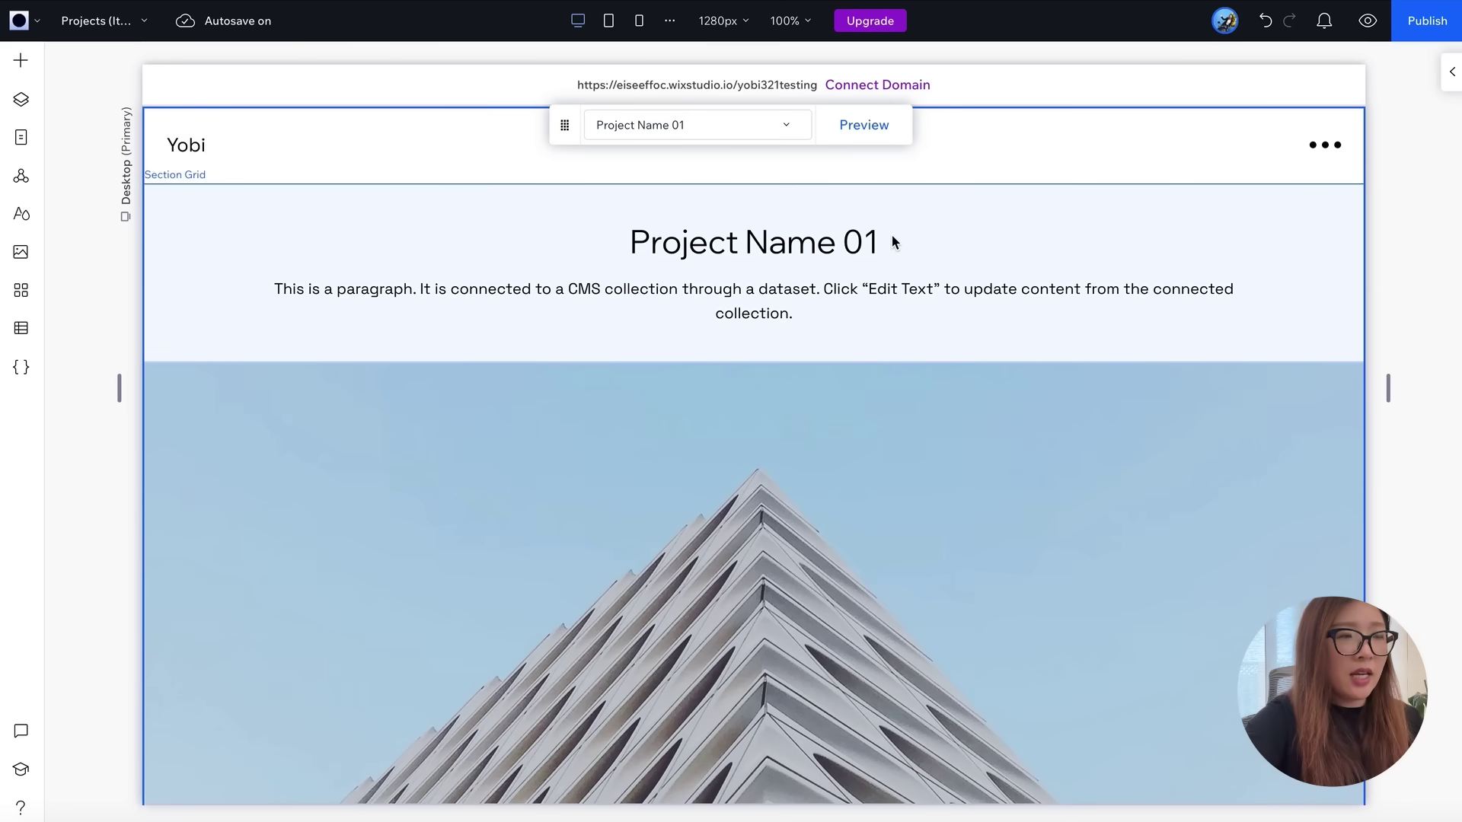
{"action": "left_click", "coordinate": [829, 246]}
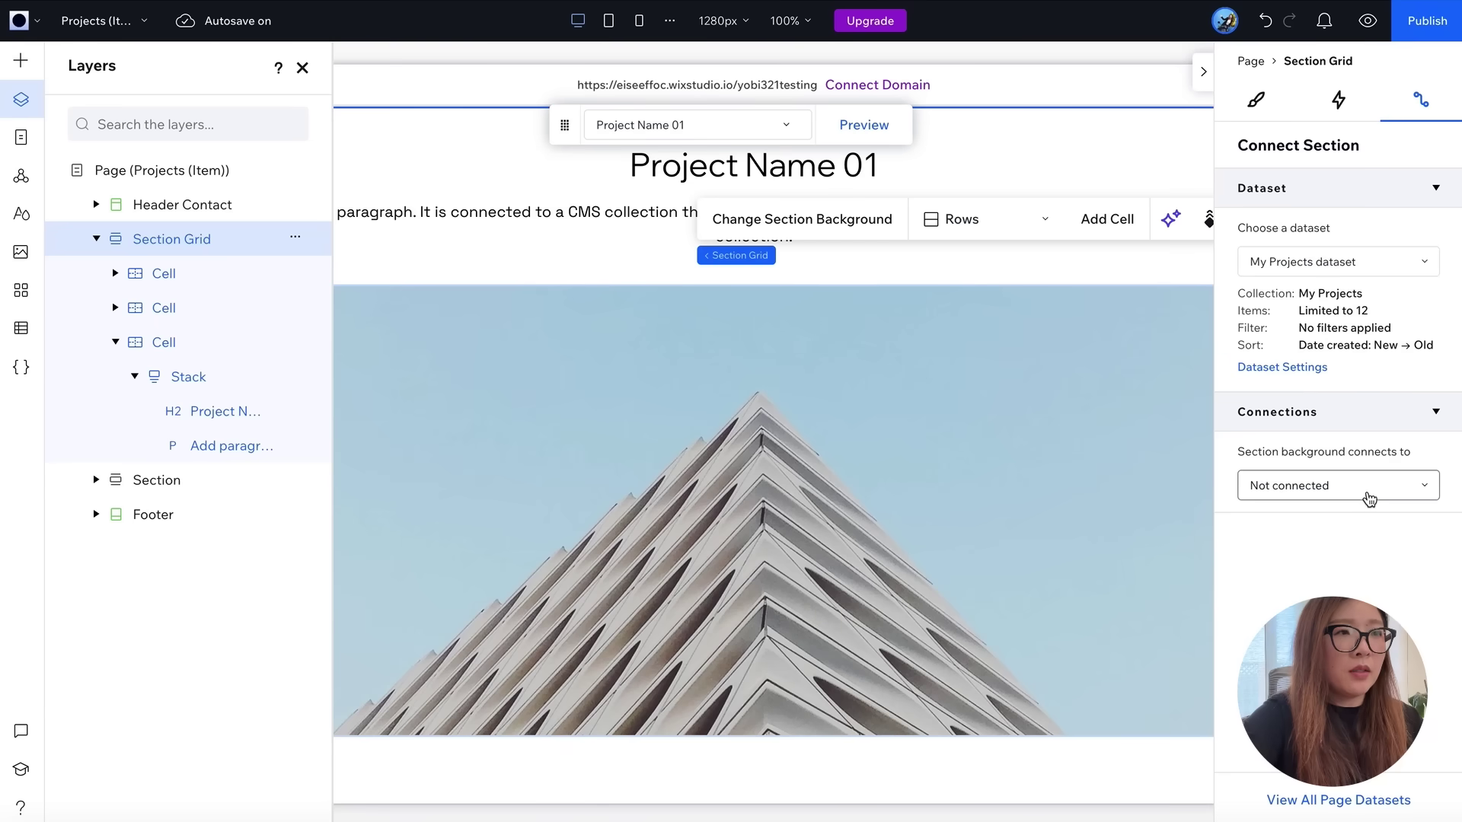
{"action": "left_click", "coordinate": [650, 165]}
{"action": "left_click", "coordinate": [651, 166]}
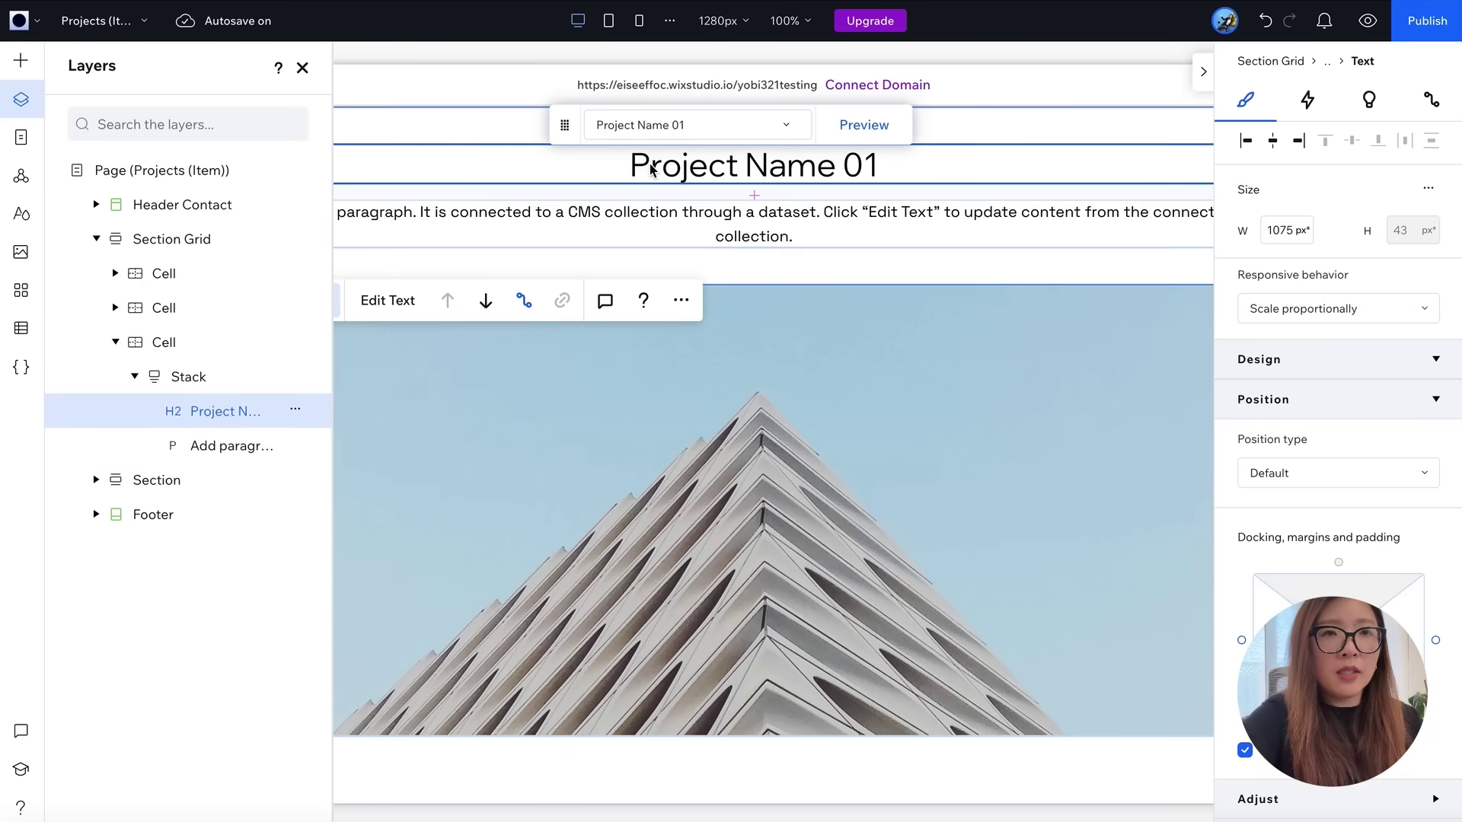
- Connect the heading to the My Projects dataset and list its available fields
{"action": "left_click", "coordinate": [1431, 103]}
{"action": "left_click", "coordinate": [1422, 263]}
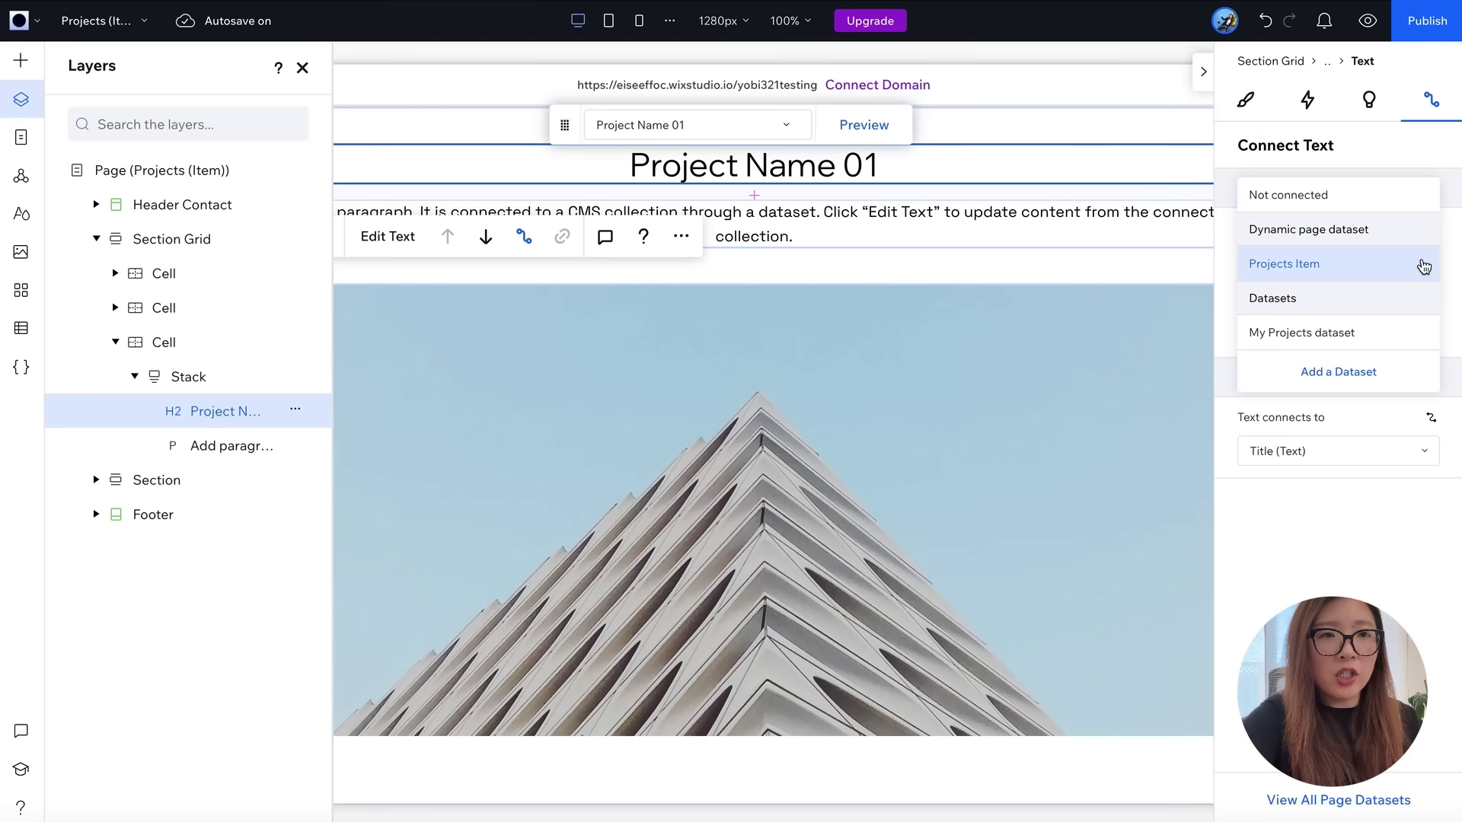
{"action": "left_click", "coordinate": [1315, 340]}
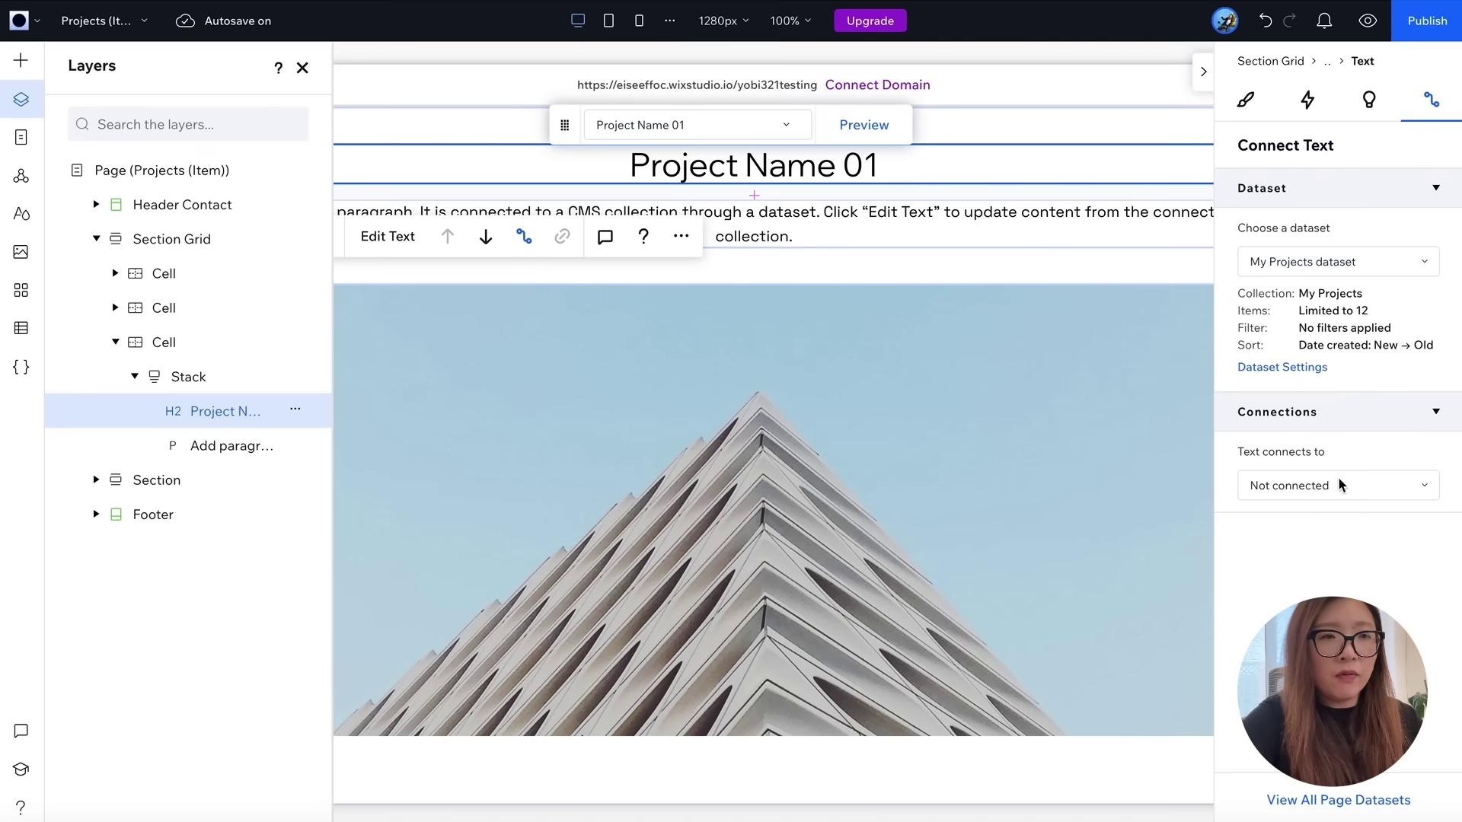
{"action": "left_click", "coordinate": [1360, 484]}
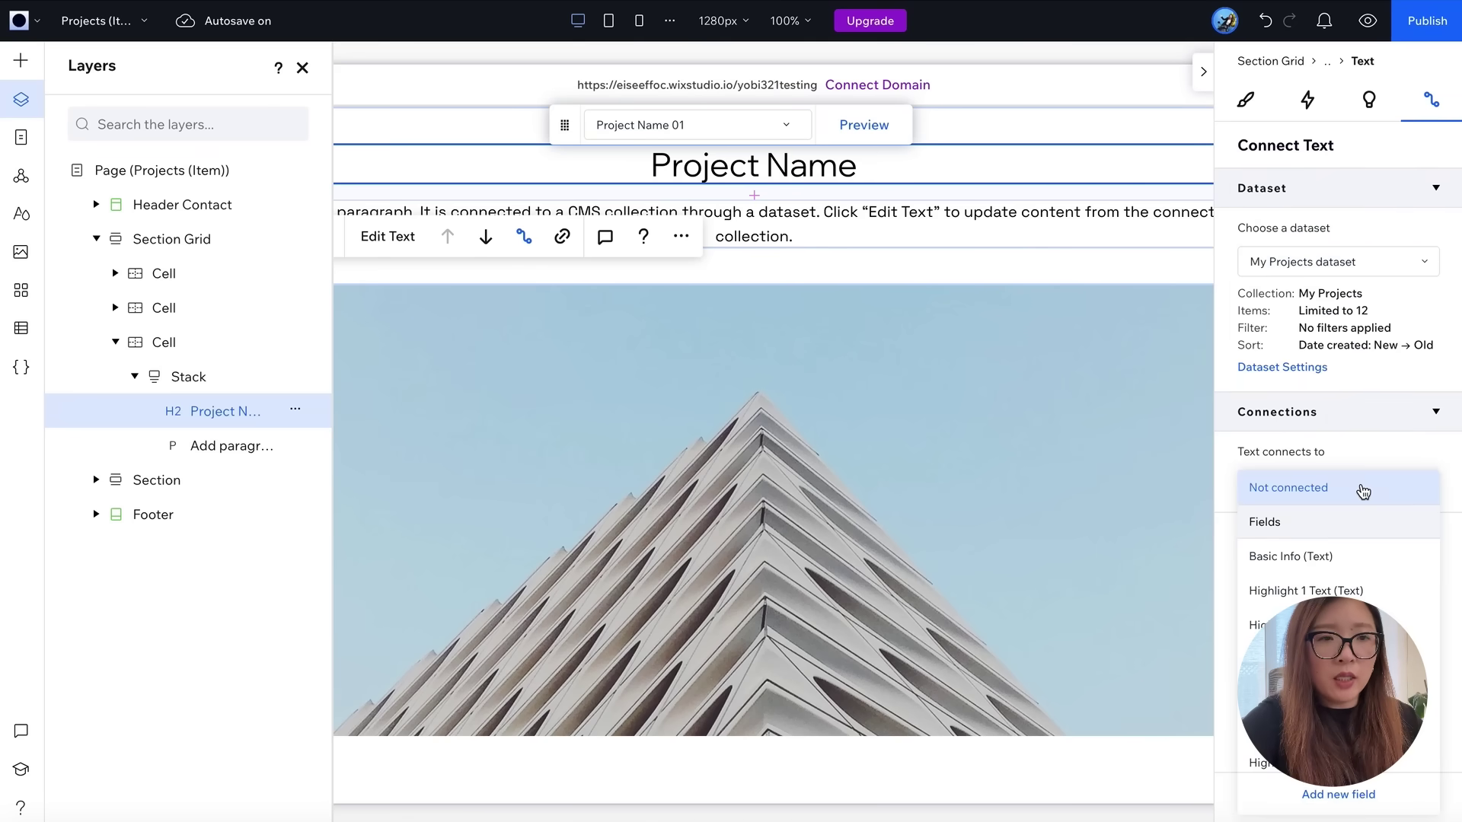
{"action": "scroll", "coordinate": [1331, 558], "scroll_direction": "down", "scroll_amount": 3}
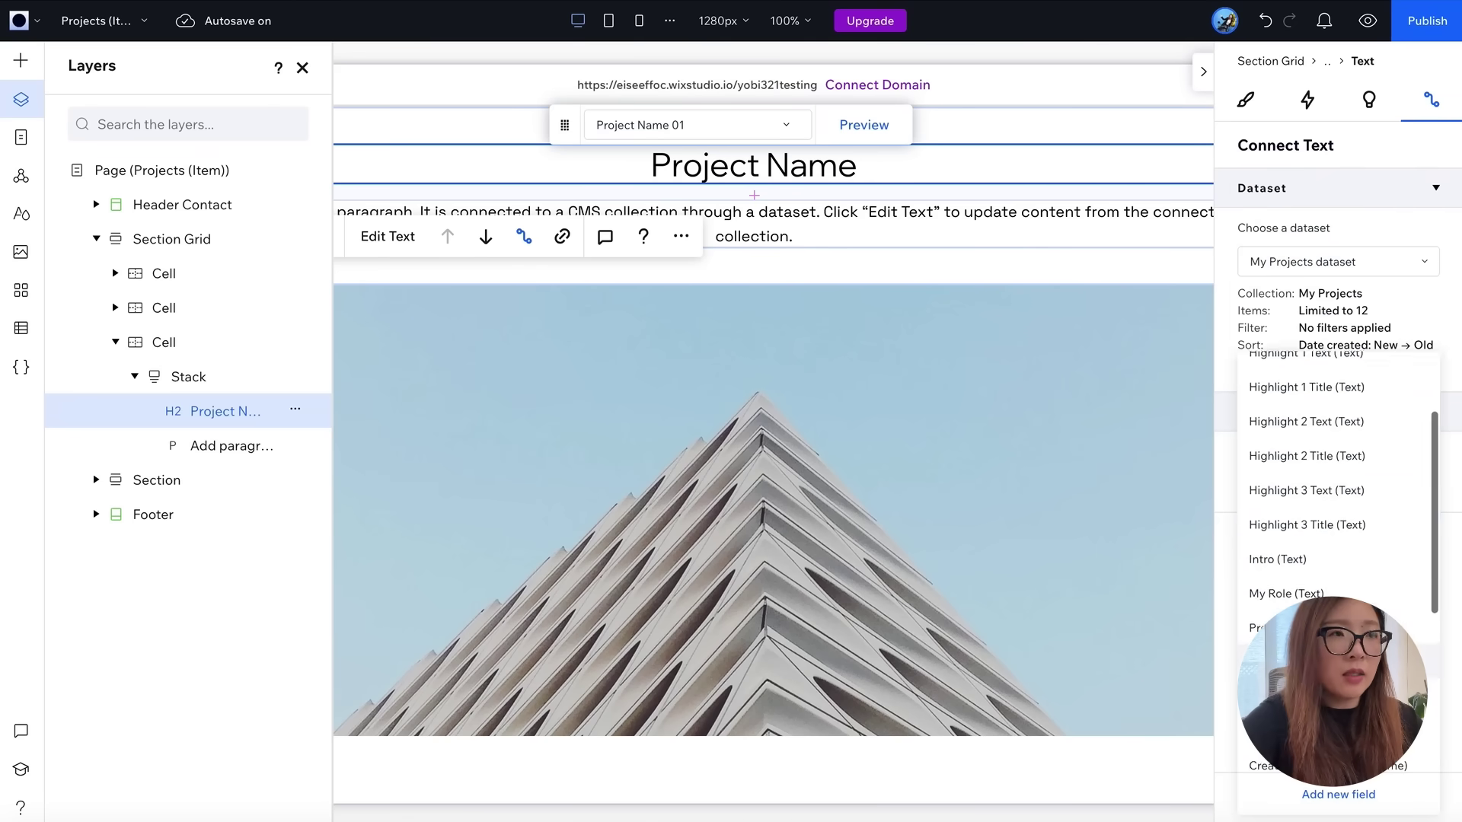